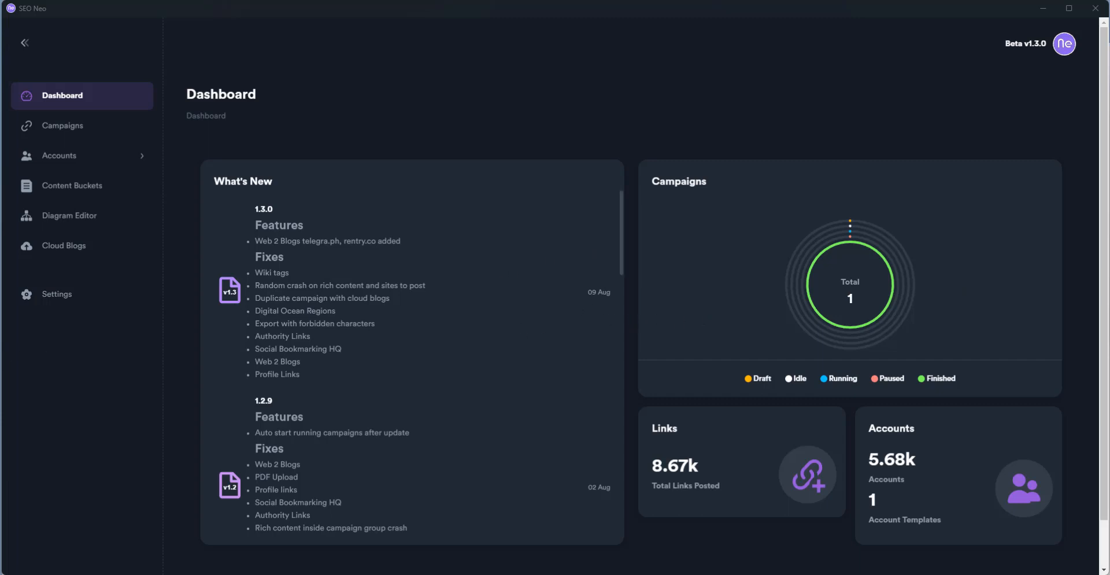
Move the Wasabi setup docs window aside and open the Account Buckets list
left_click_drag(0, 8, 633, 10)
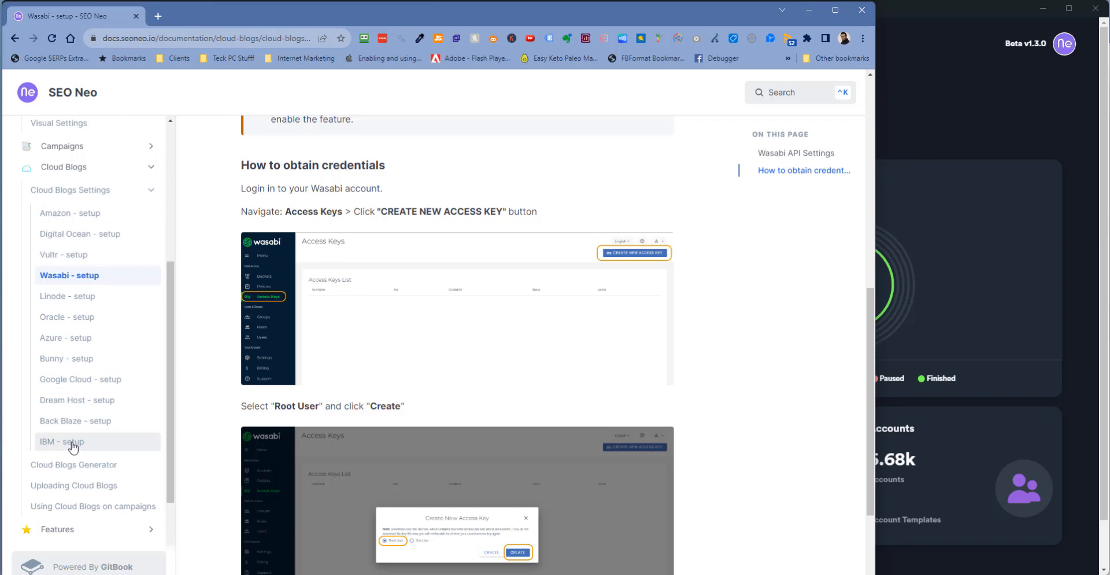
left_click_drag(567, 12, 0, 17)
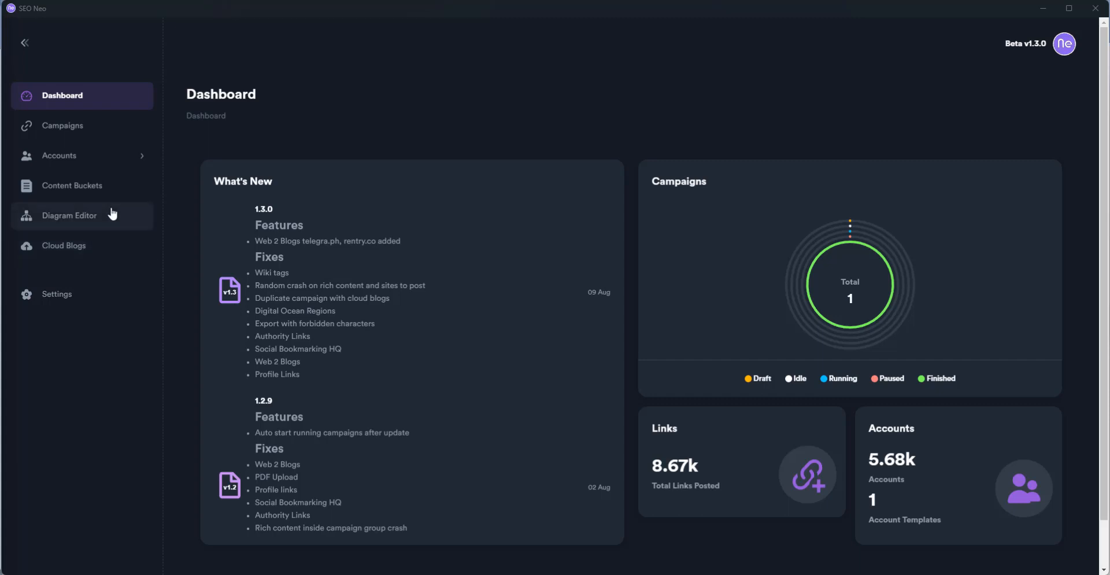
left_click(71, 156)
left_click(73, 185)
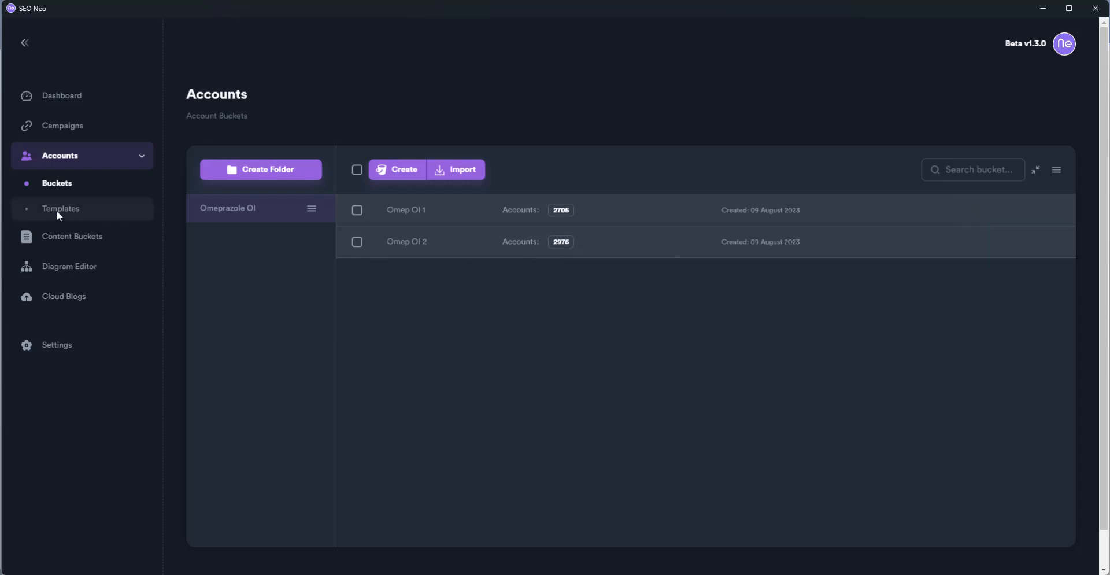
Review the Neo - Cloud Level 2 diagram, then return to the Omeprazole Ol buckets list
left_click(99, 267)
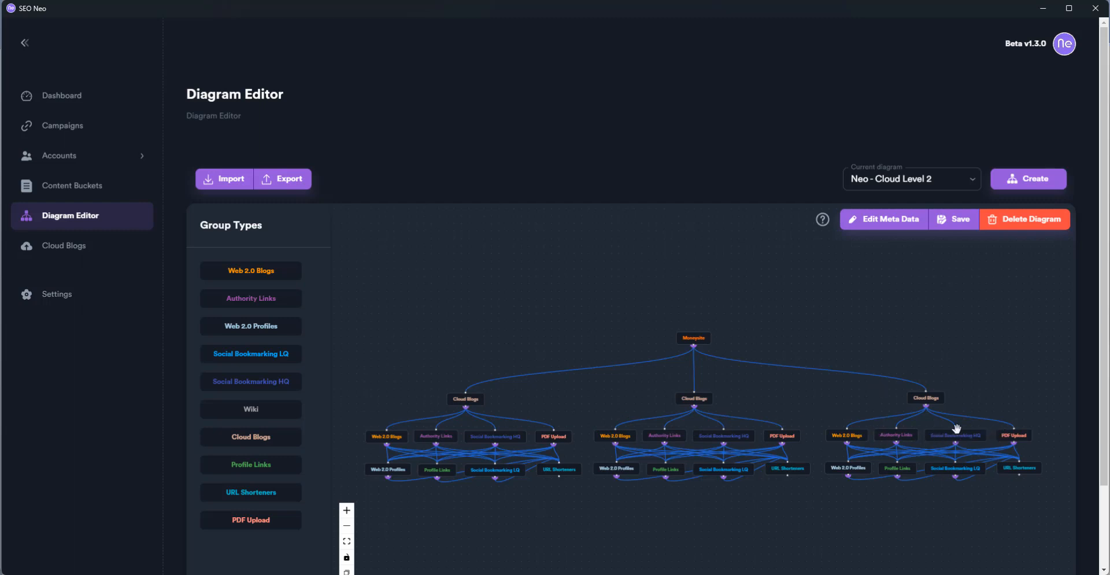
left_click(84, 168)
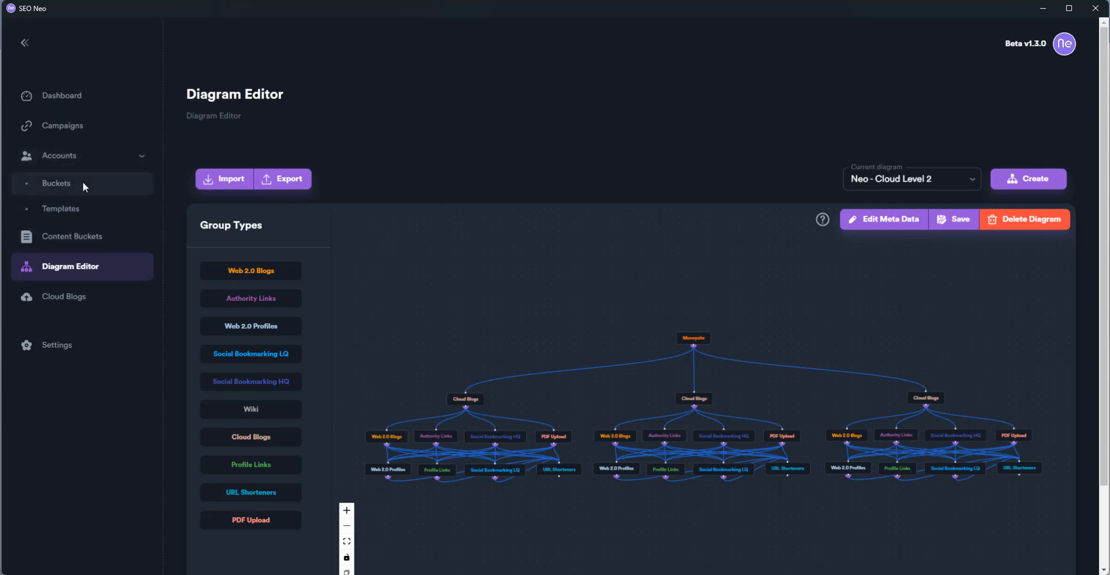
left_click(84, 181)
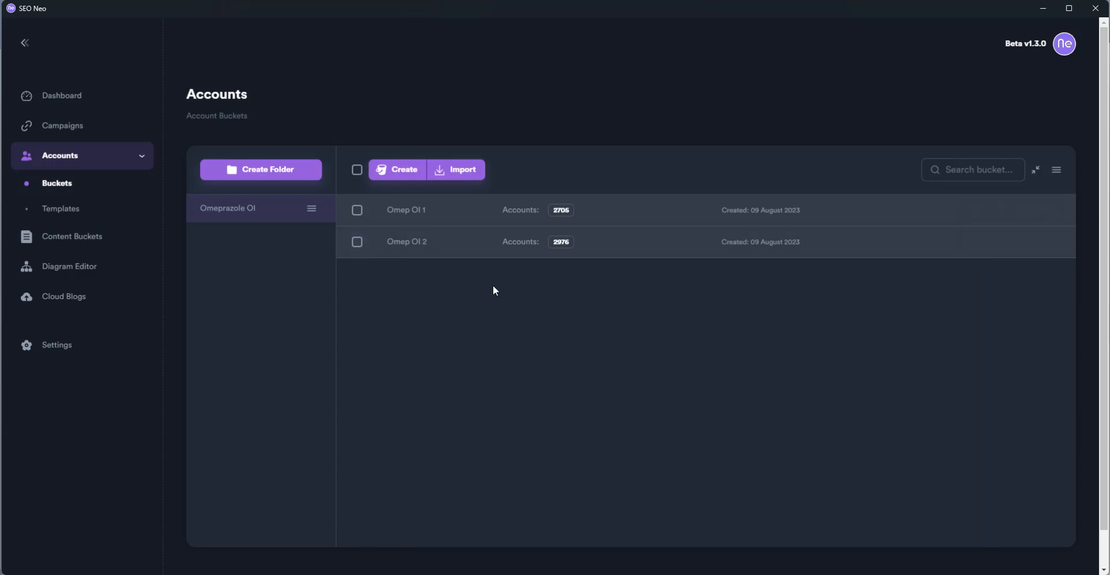
left_click(73, 266)
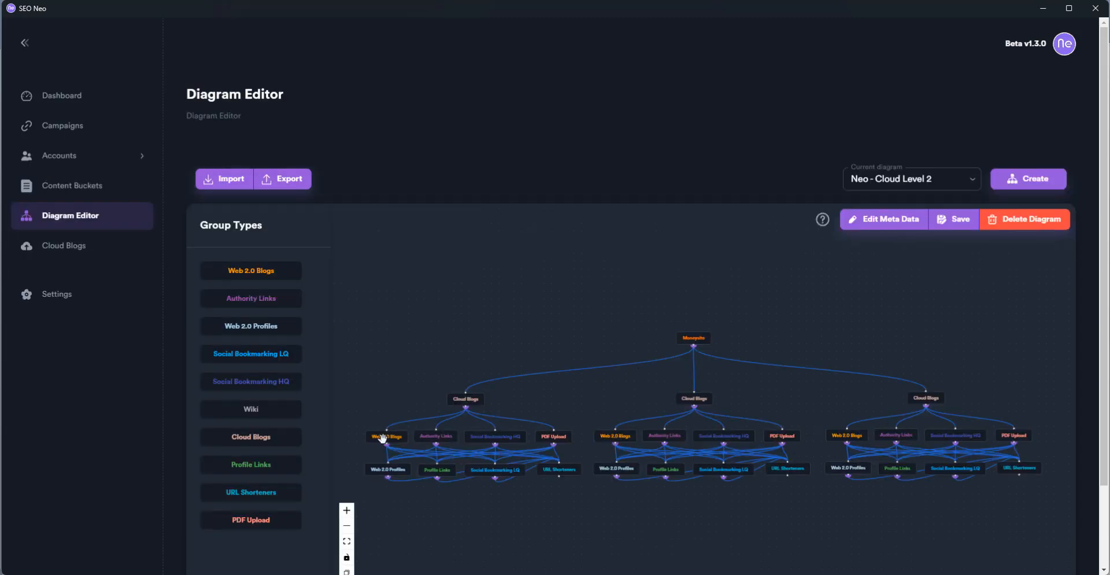
left_click(71, 127)
left_click(66, 155)
left_click(67, 182)
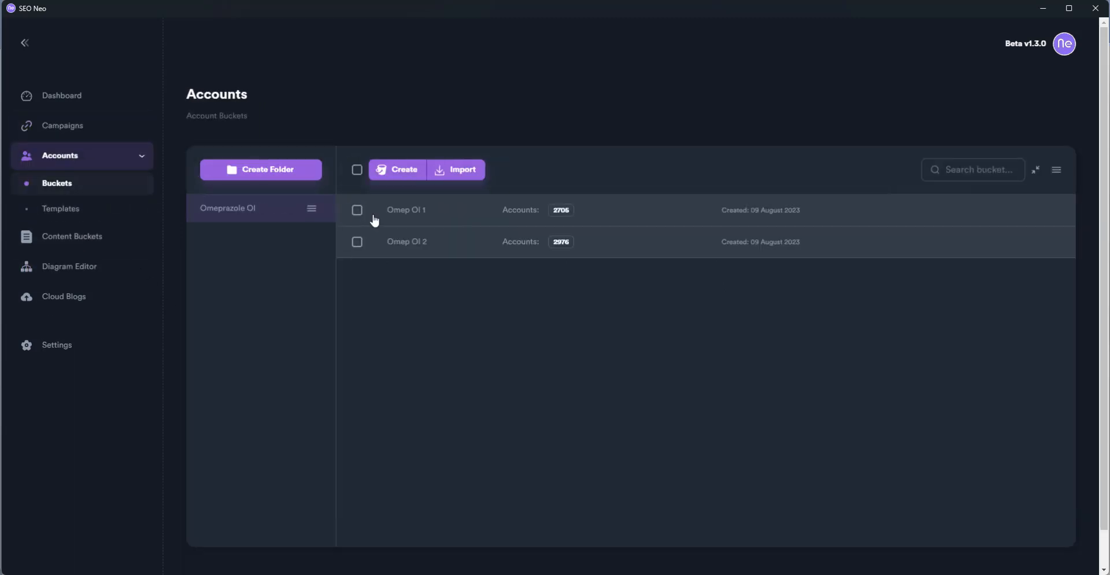
Create an empty account bucket named 'Omep Ol 3' in the Omeprazole Ol folder
left_click(407, 173)
left_click(509, 294)
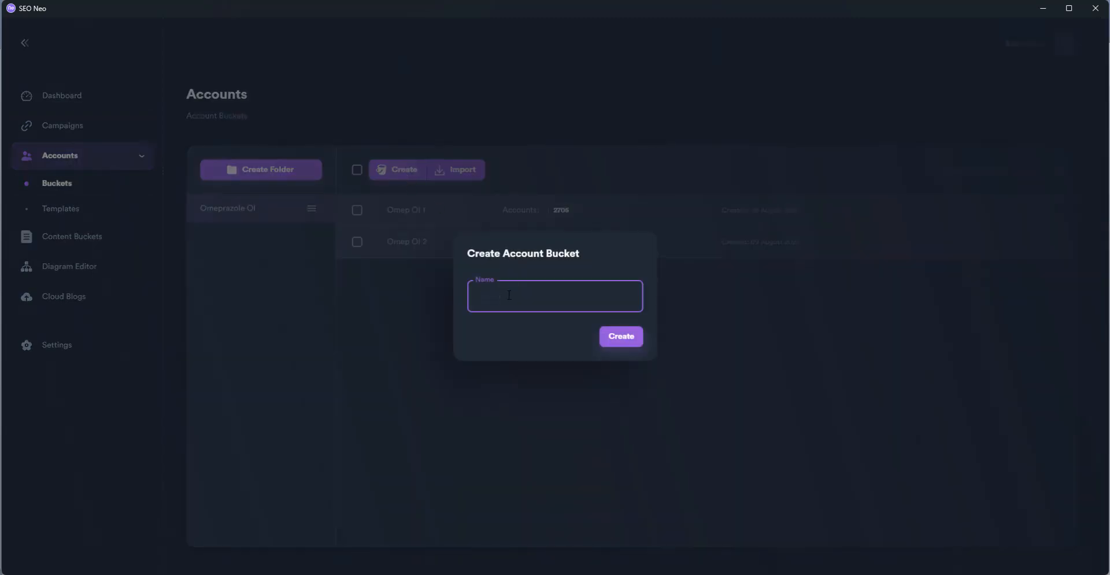
type("Omep Ol 3")
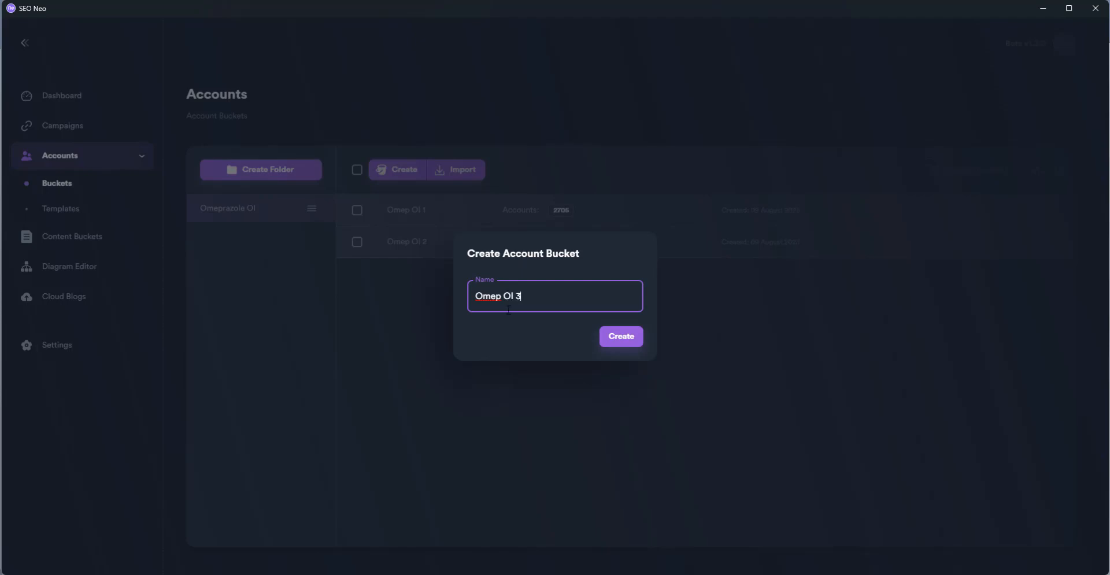
left_click(637, 341)
mouse_move(447, 287)
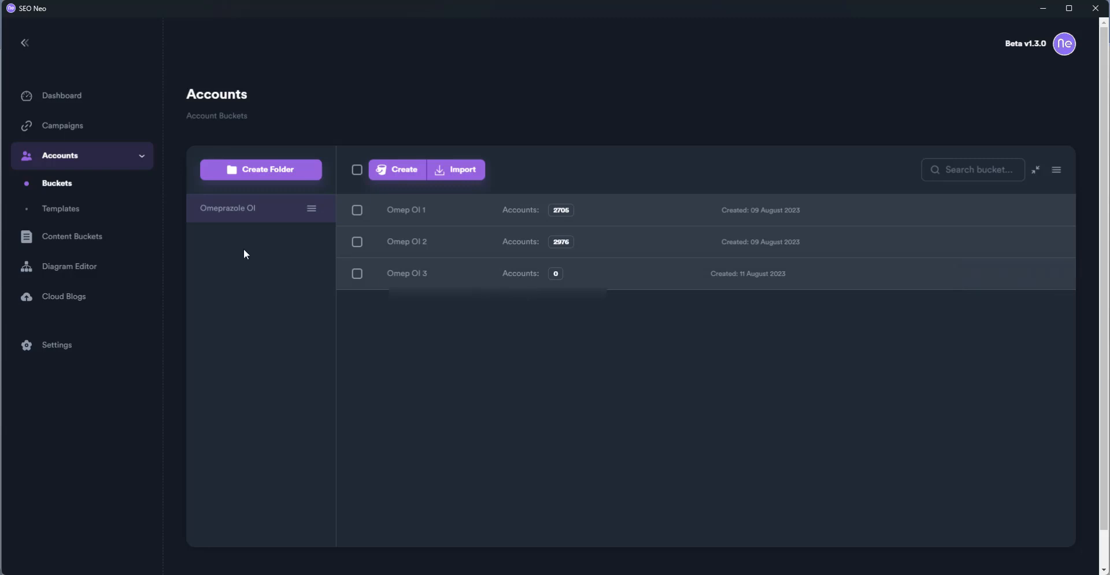
Open Account Templates and tick the two Gmail template email rows of the Default template
left_click(78, 212)
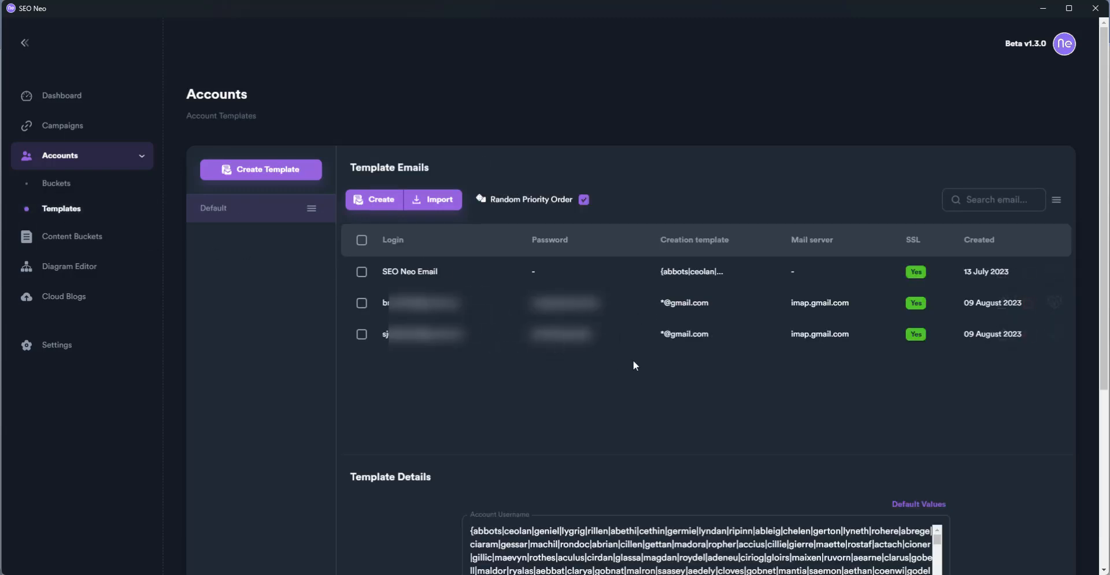
left_click(362, 303)
left_click(362, 334)
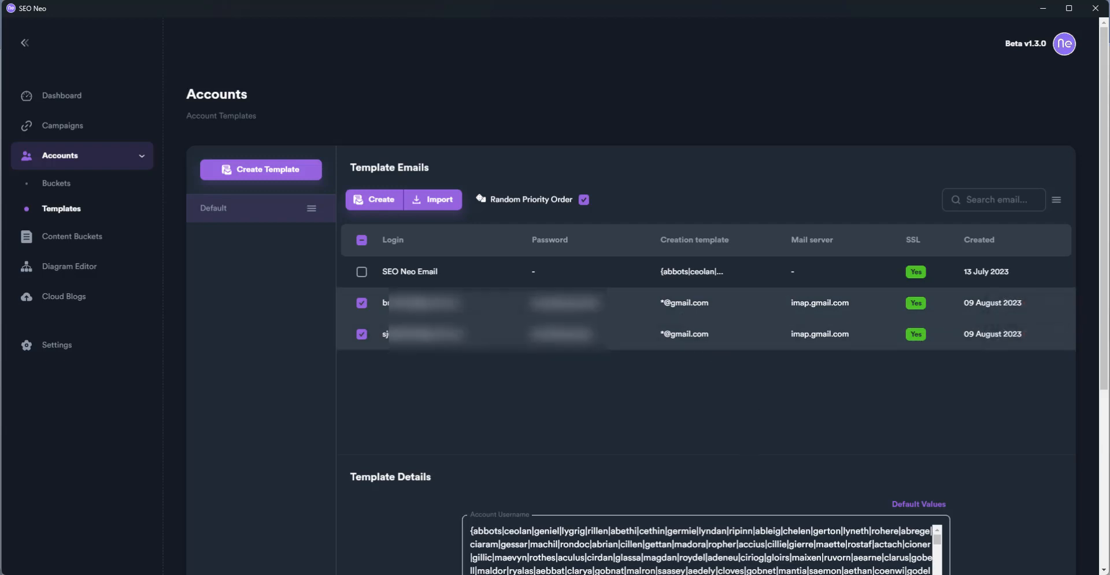
mouse_move(582, 574)
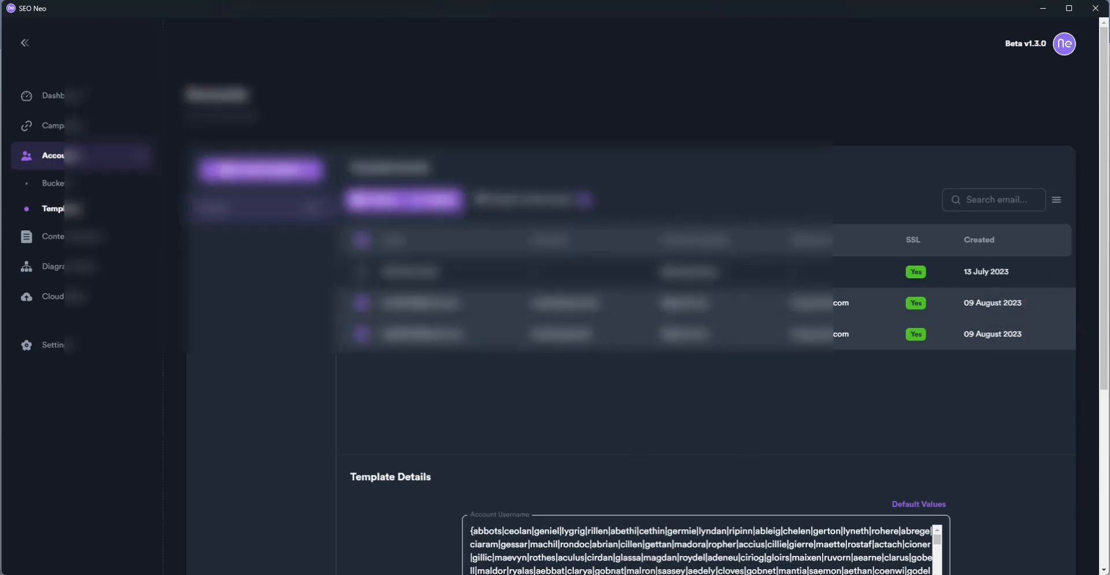
In a new Notepad++ tab, write the Gmail address and two dotted variants on separate lines, then minimise
key("alt+Tab")
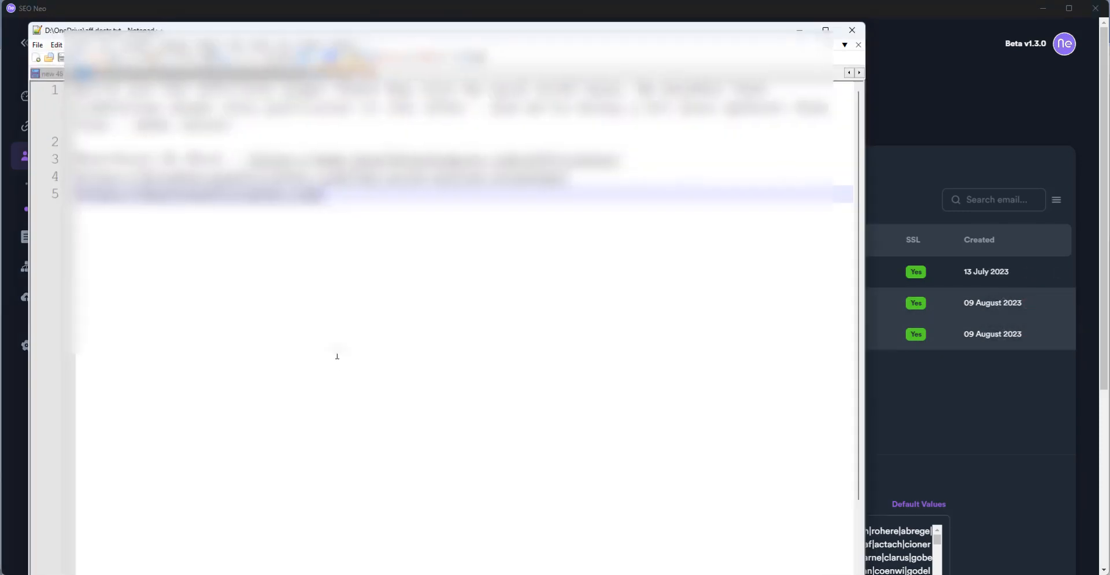
left_click(37, 57)
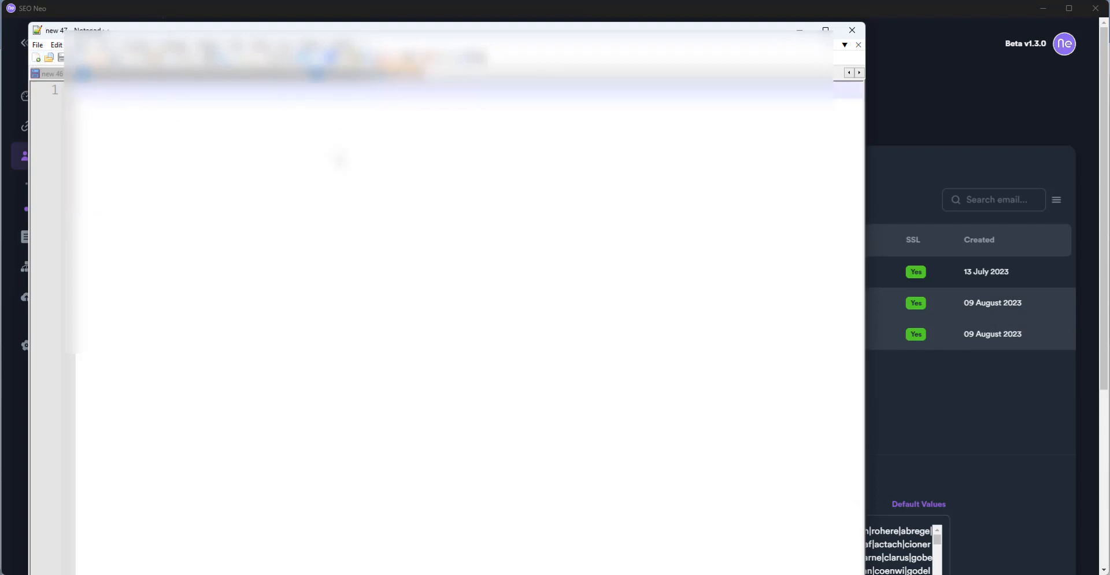
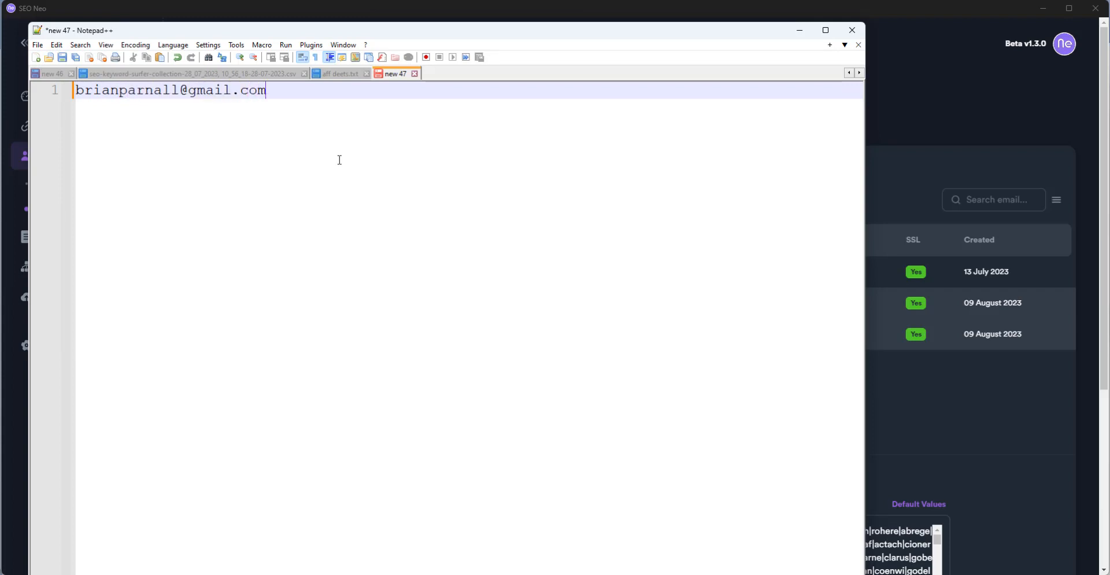
key("Return")
key("Return")
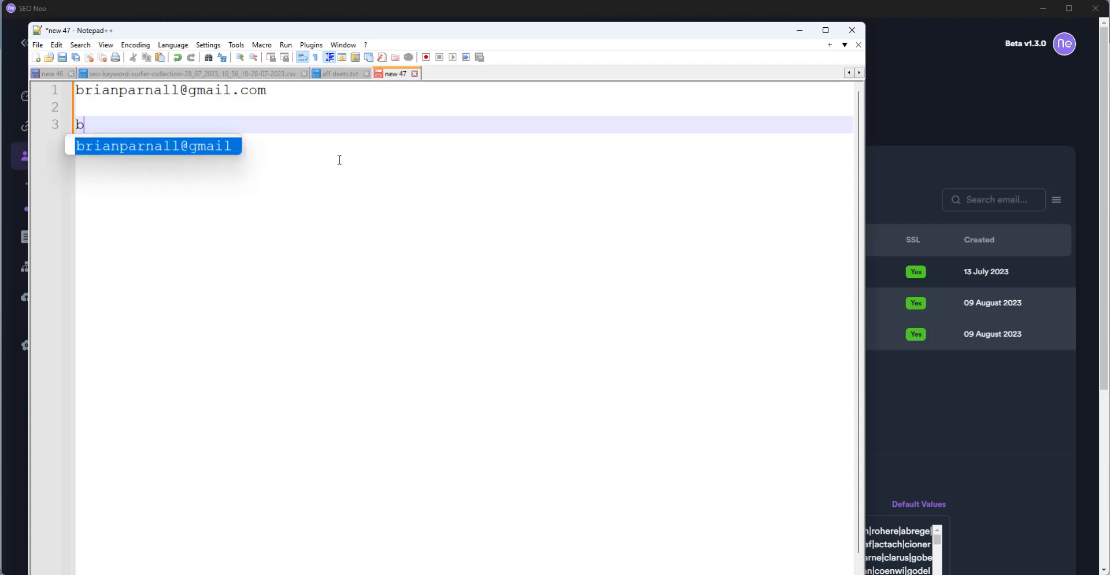
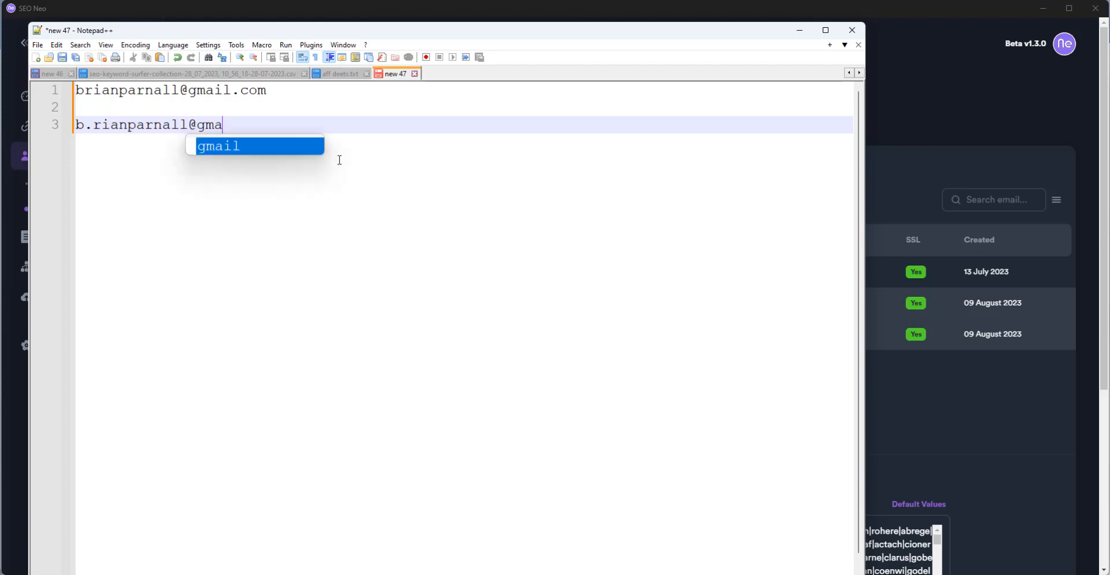
key("Return")
key("Return")
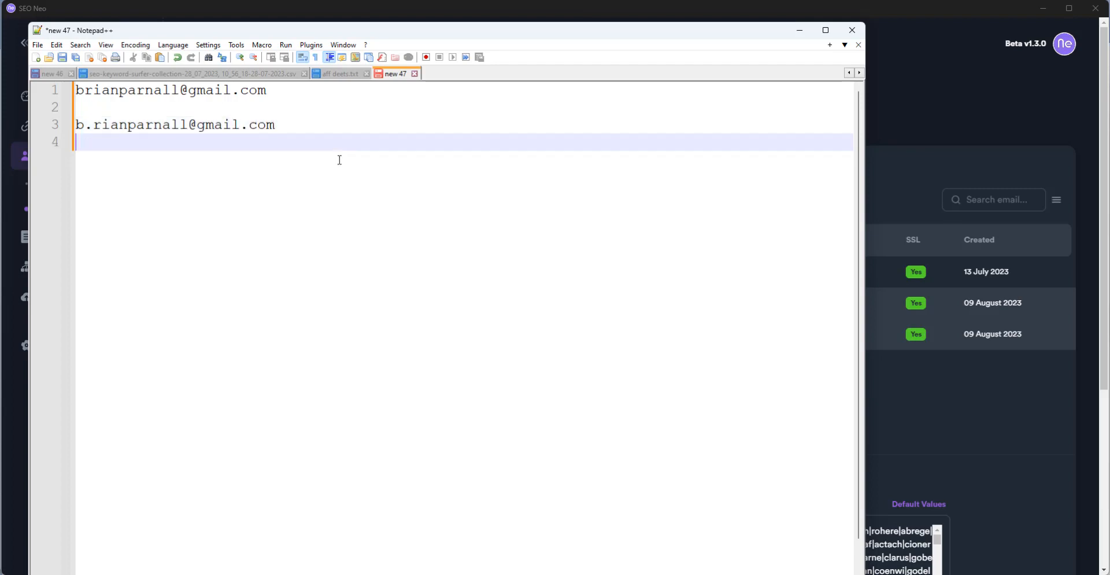
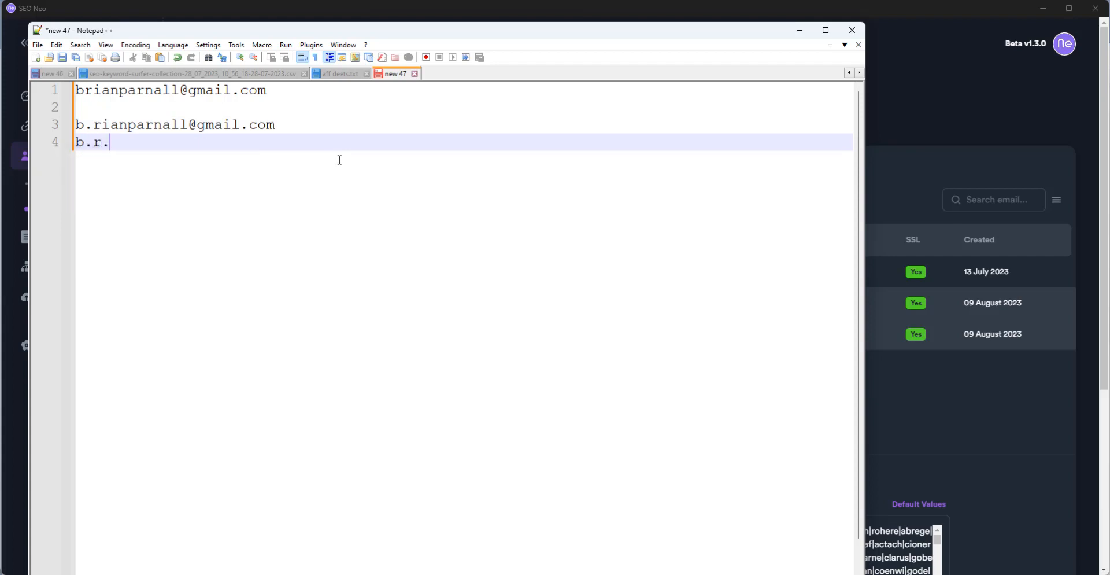
key("BackSpace")
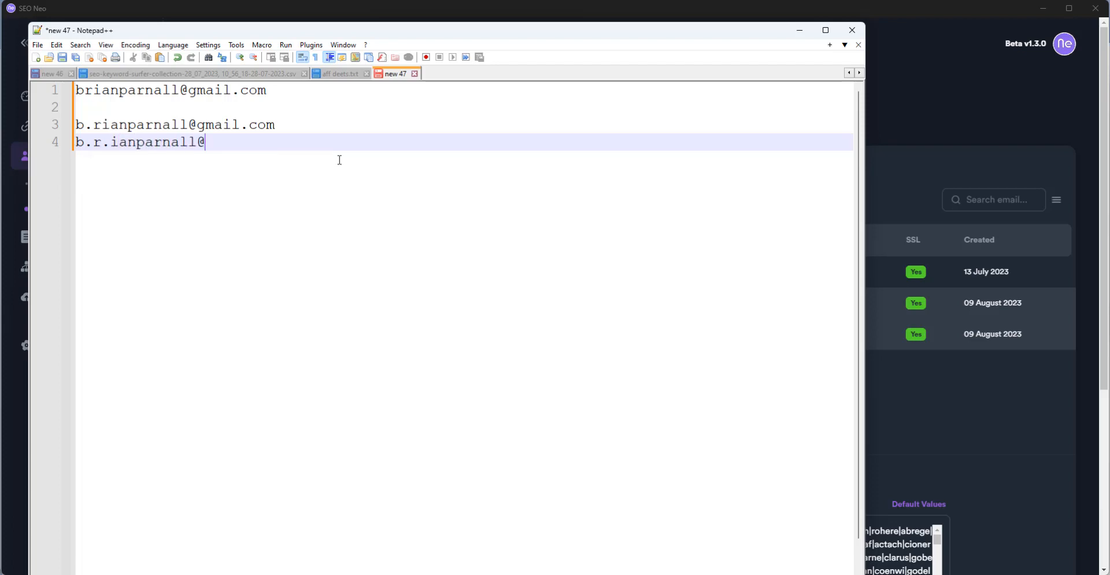
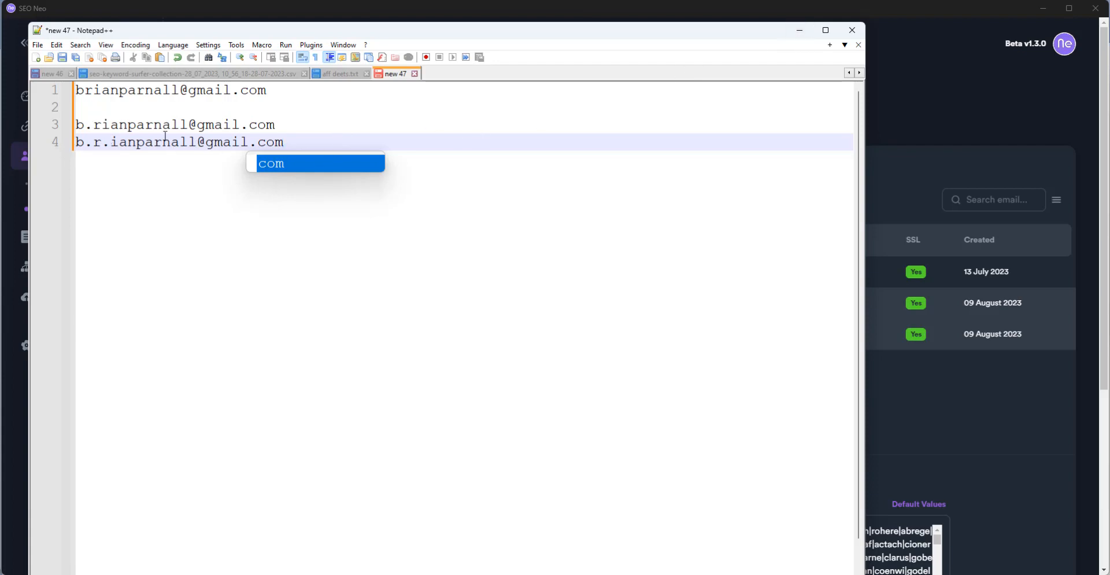
left_click(799, 30)
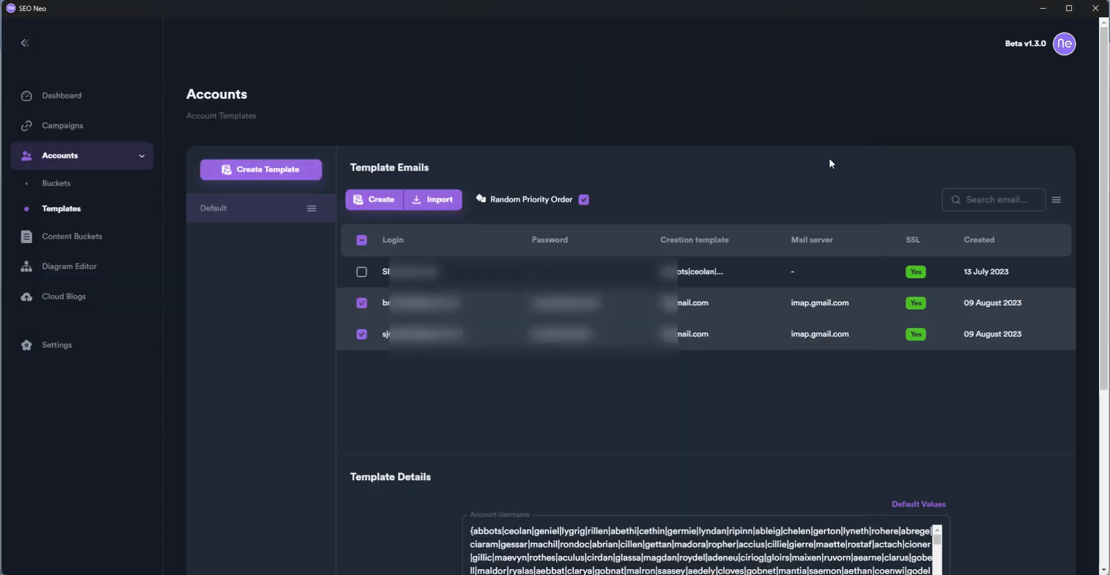
Create a content bucket named 'Test', check its contents, and return to Content Buckets
left_click(84, 239)
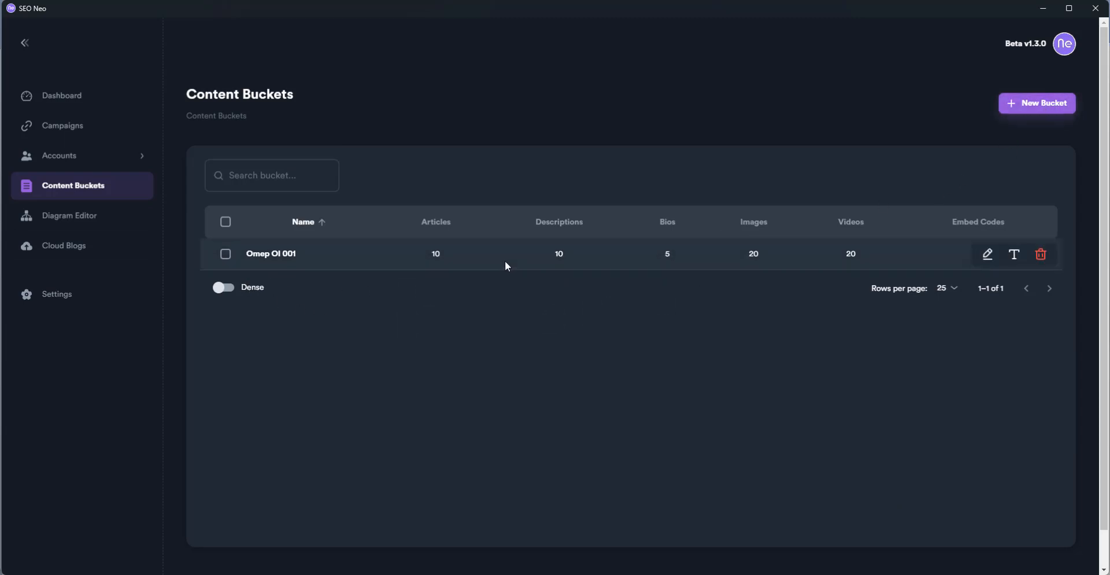
left_click(1051, 110)
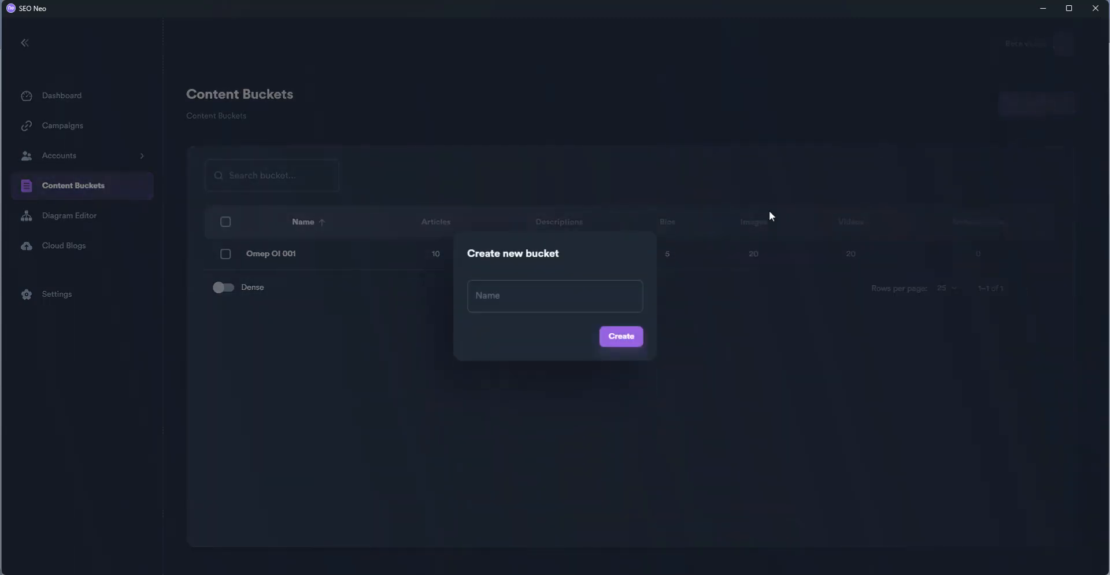
left_click(572, 292)
type("Test")
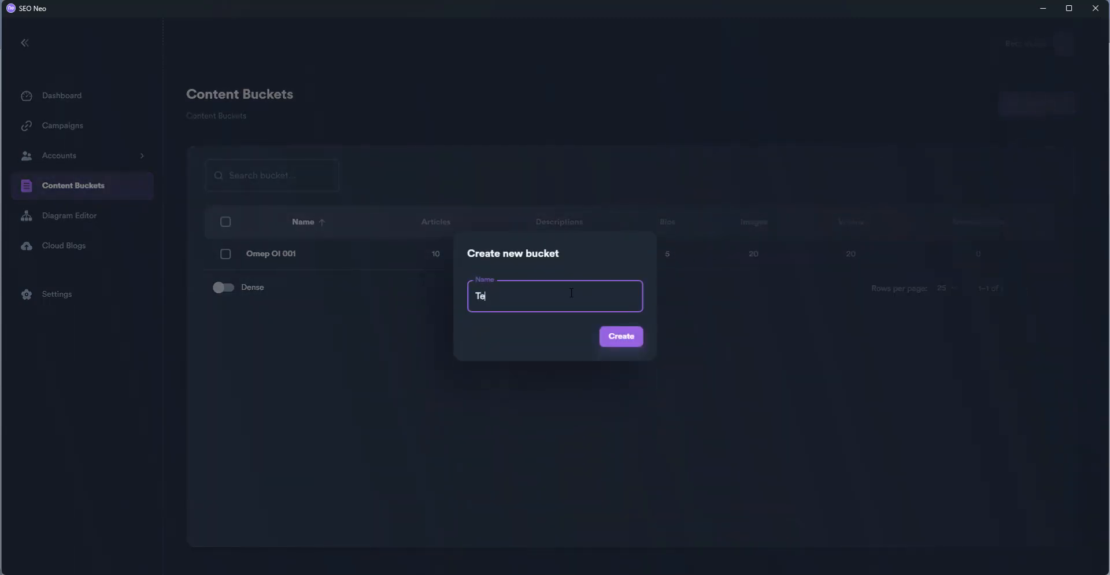
left_click(622, 338)
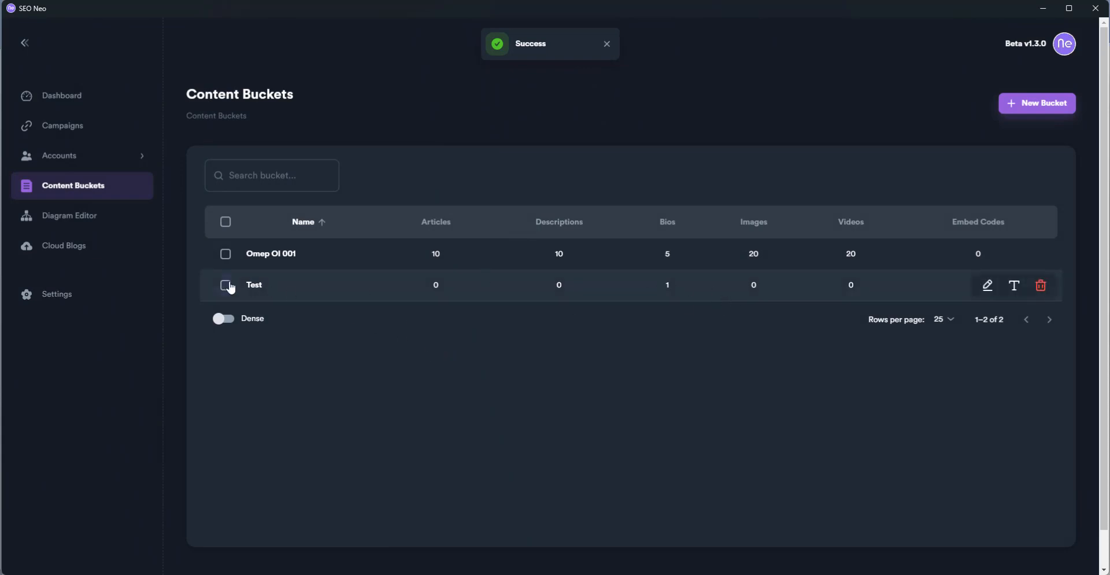
left_click(990, 285)
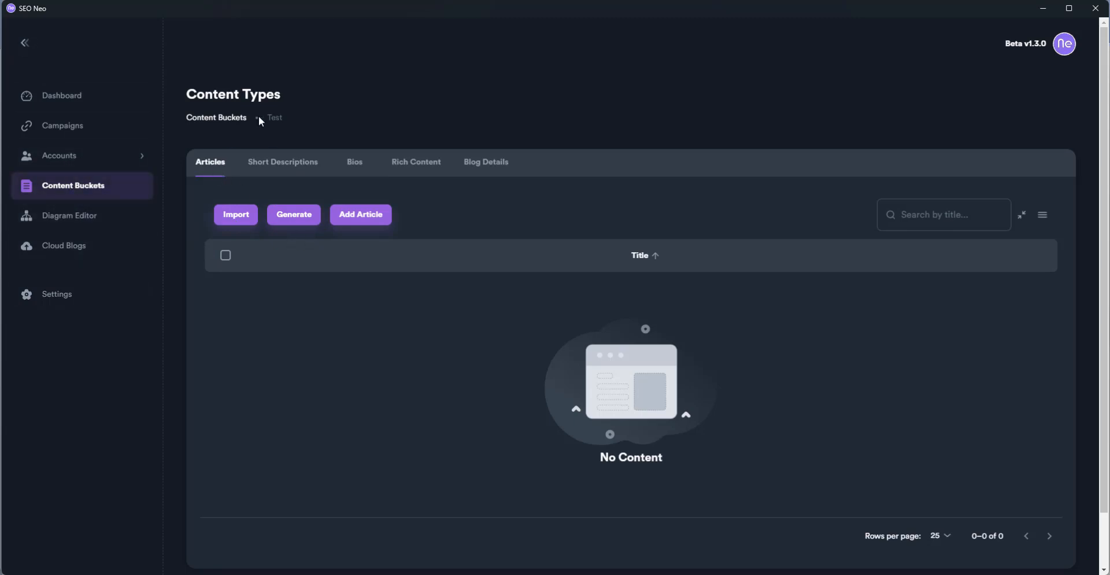
left_click(229, 118)
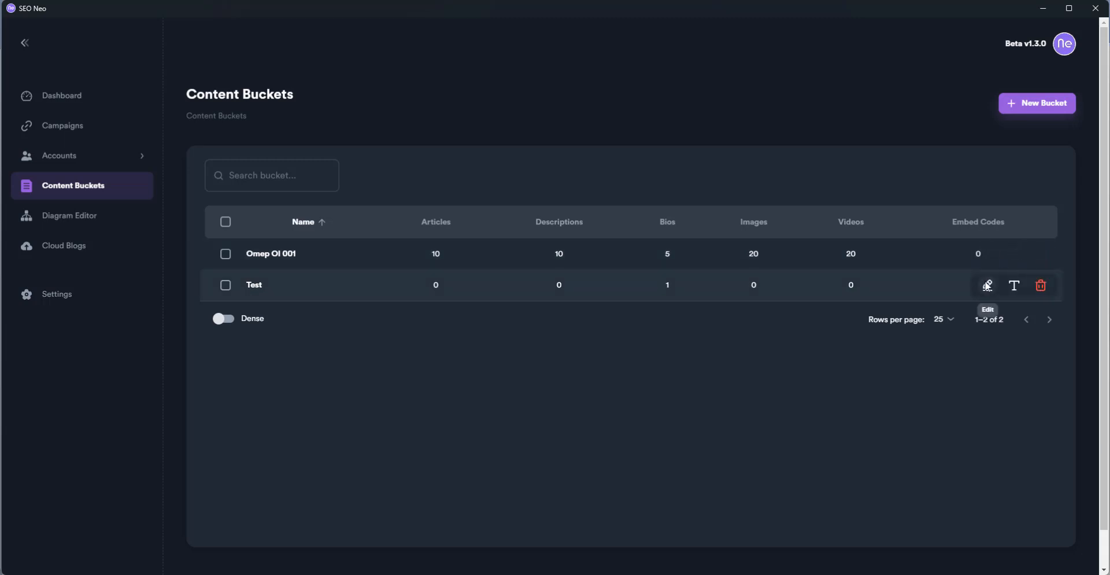
In the Test bucket, check the Add Article form, then choose Generate > Open AI instead
left_click(988, 285)
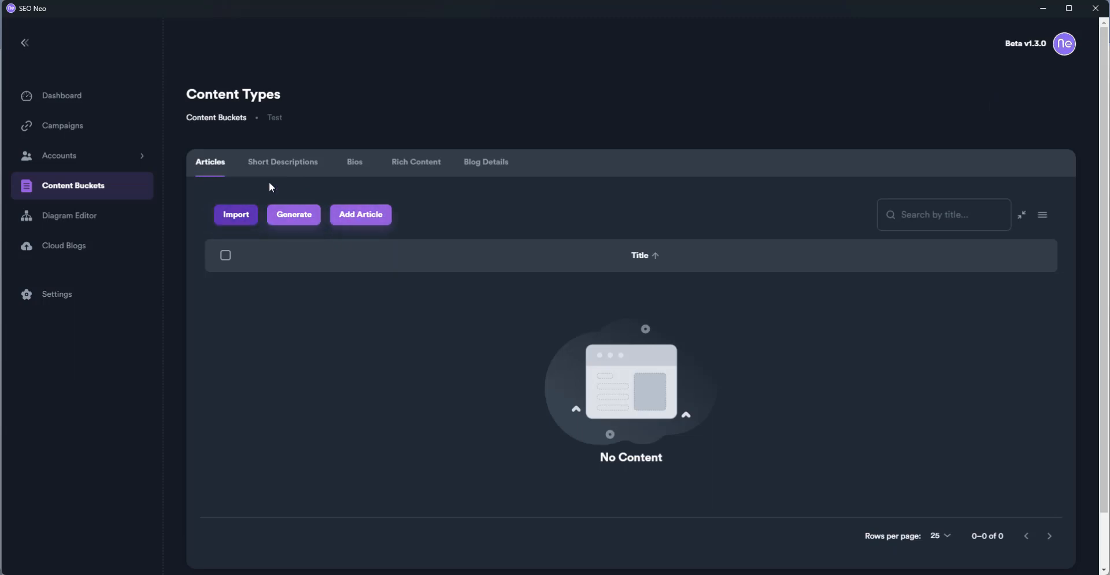
left_click(361, 215)
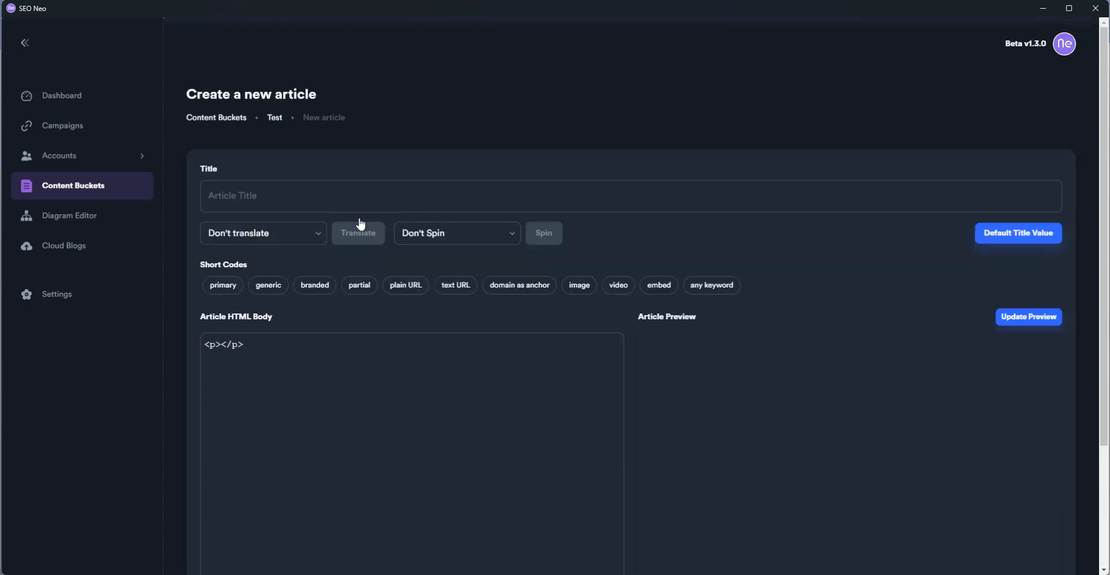
scroll(293, 375, "down", 3)
scroll(294, 375, "up", 3)
left_click(281, 118)
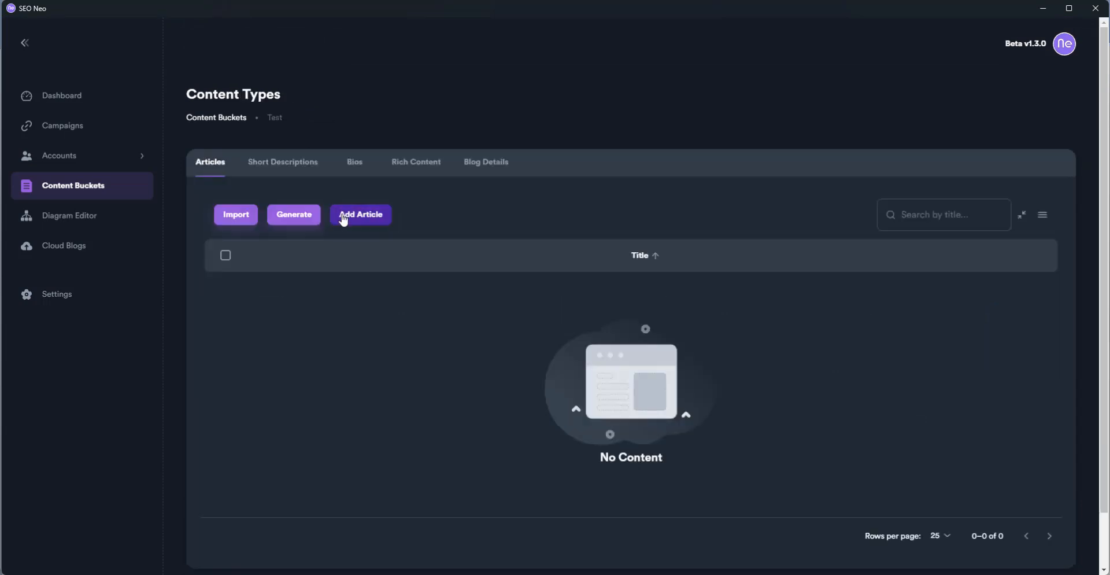
left_click(297, 220)
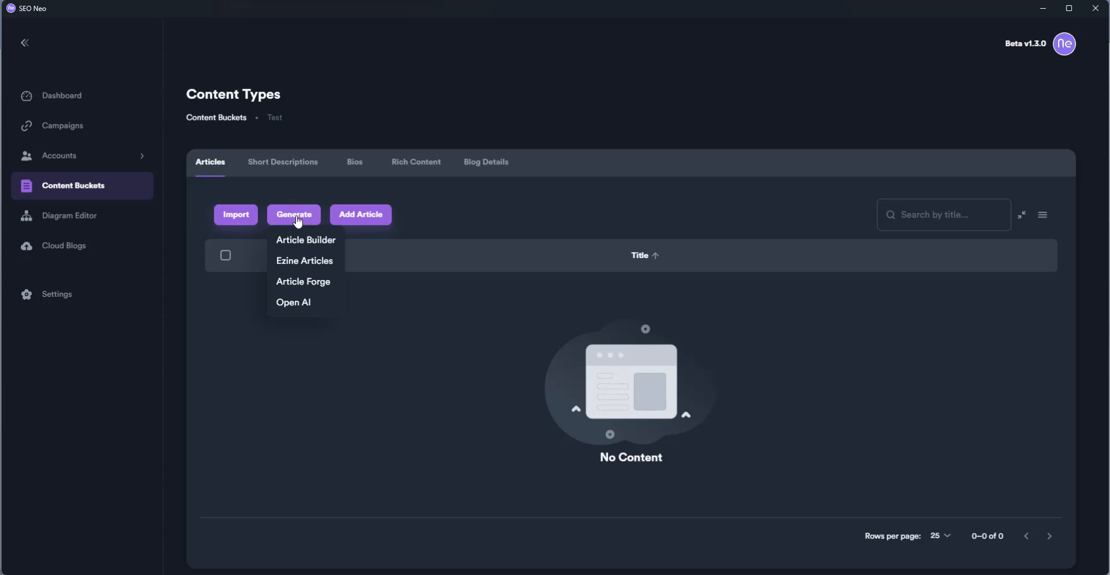
left_click(294, 305)
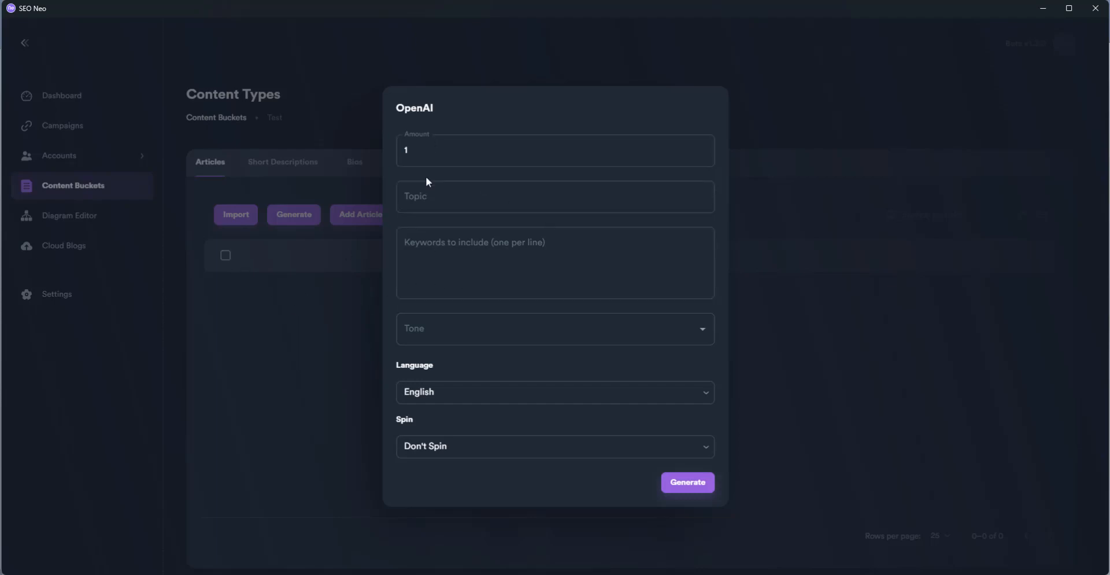
Enter topic 'Omeprazole' with keywords acid reflux, stomach ulcers, GERD and heartburn, one per line
left_click(449, 202)
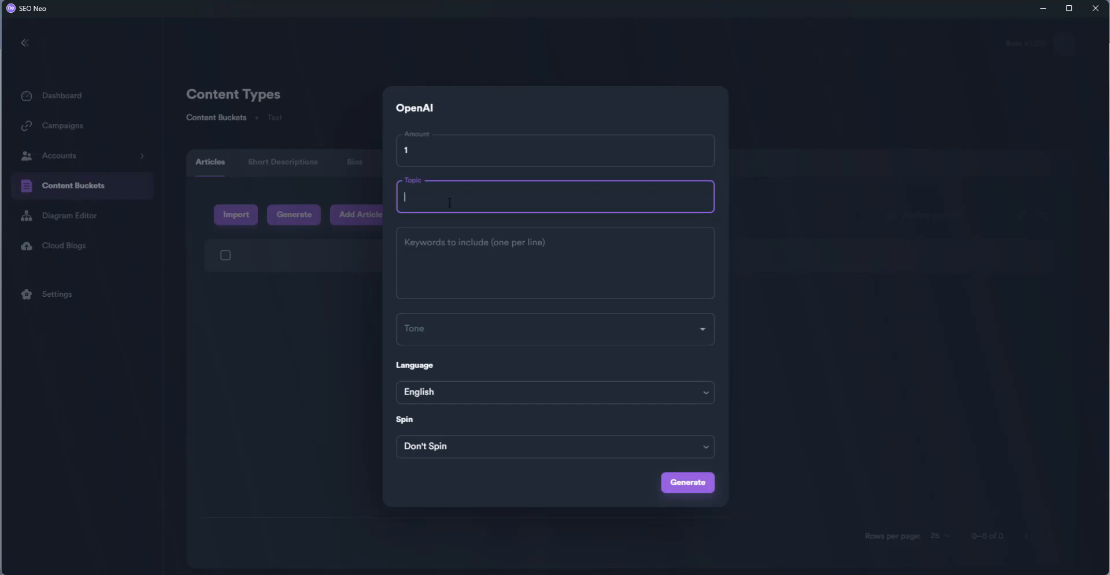
type("Omeprazole")
key("Tab")
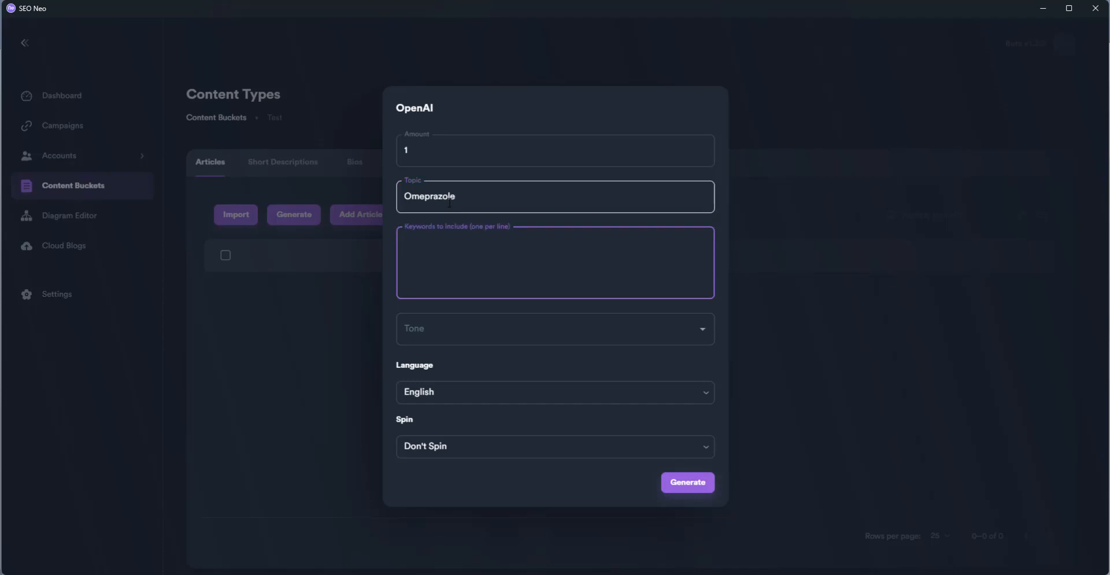
type("acid reflux")
key("Return")
type("stomach ulcers ")
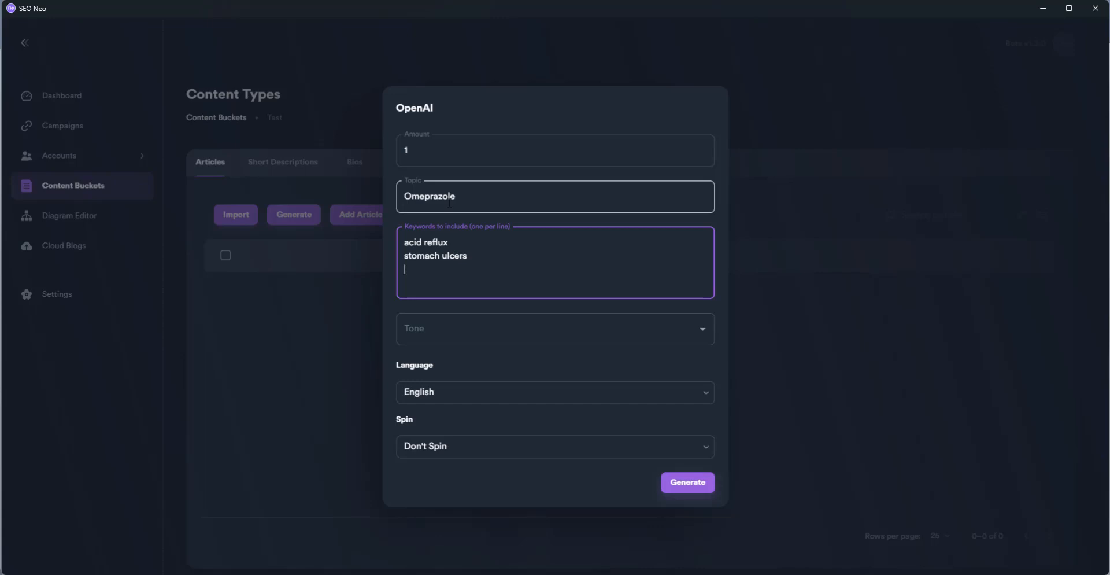
type("GERN")
key("BackSpace")
key("BackSpace")
type("D")
key("Return")
type("heartburn")
Set the tone to Professional, keep Don't Spin, and generate the article
left_click(445, 329)
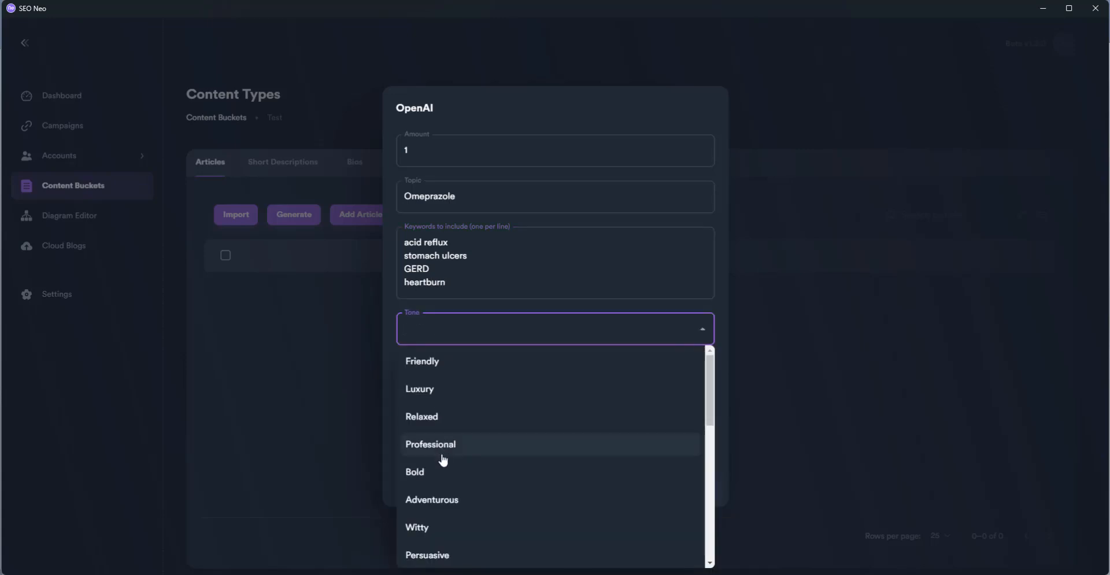
left_click(461, 450)
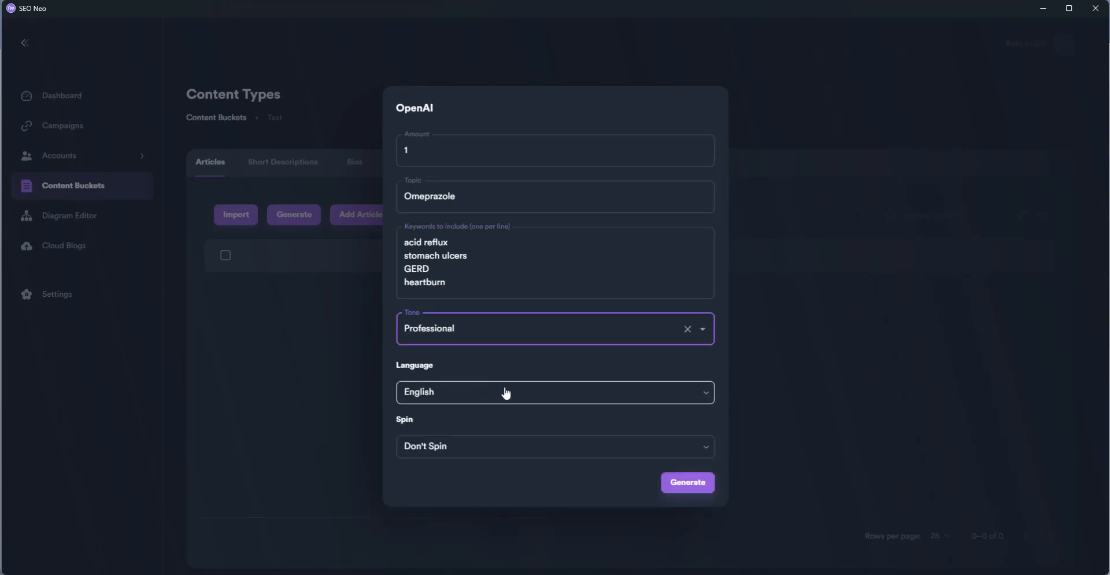
left_click(501, 449)
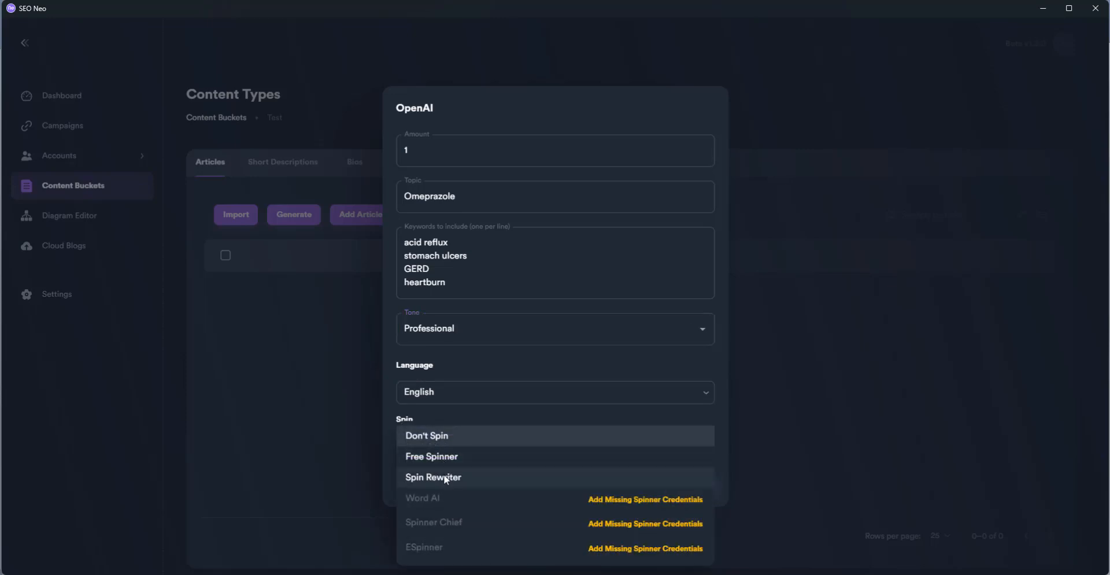
left_click(444, 441)
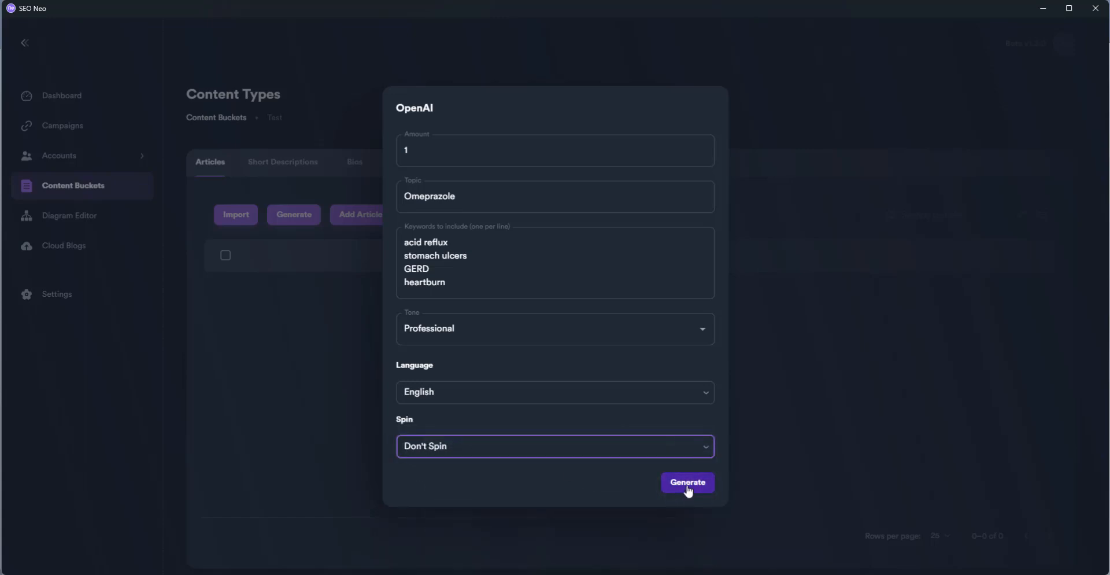
left_click(688, 483)
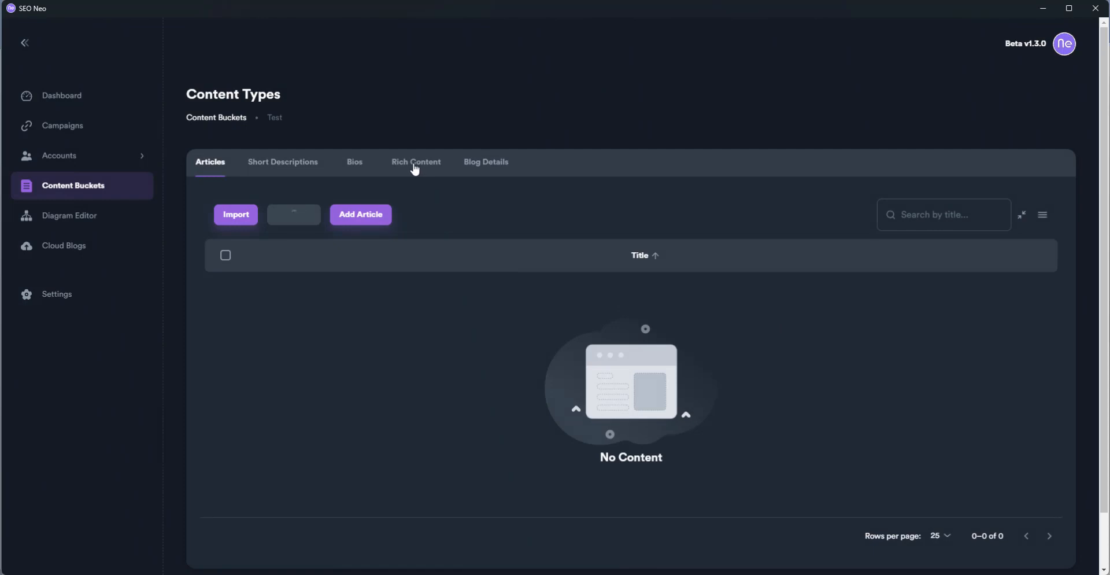
Switch the Test bucket to its Blog Details tab
left_click(490, 169)
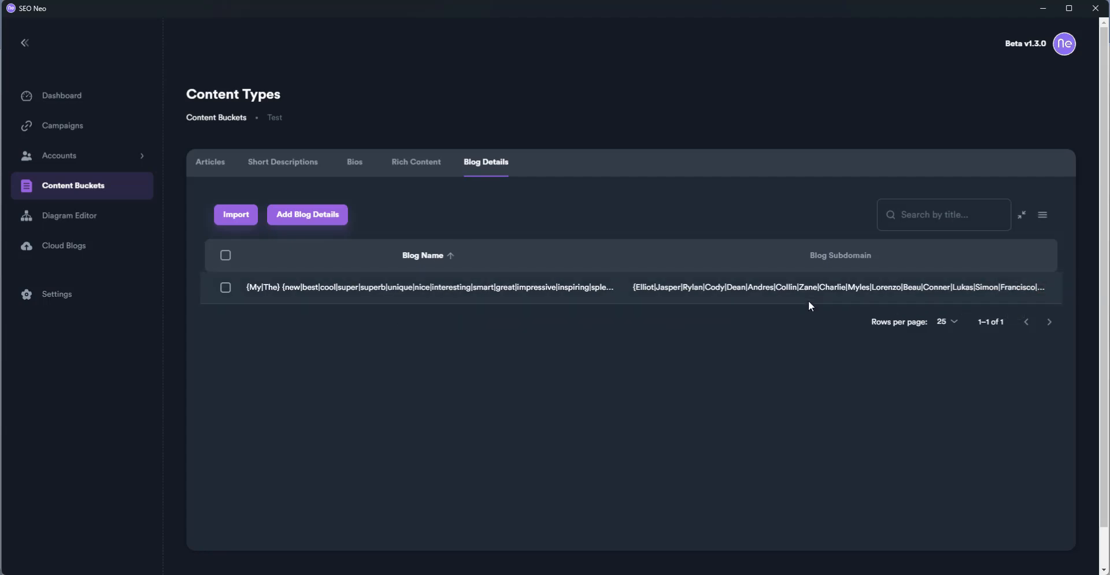
Open the blog details entry, select the spintax blog name, close it unchanged, and reopen it
left_click(1014, 288)
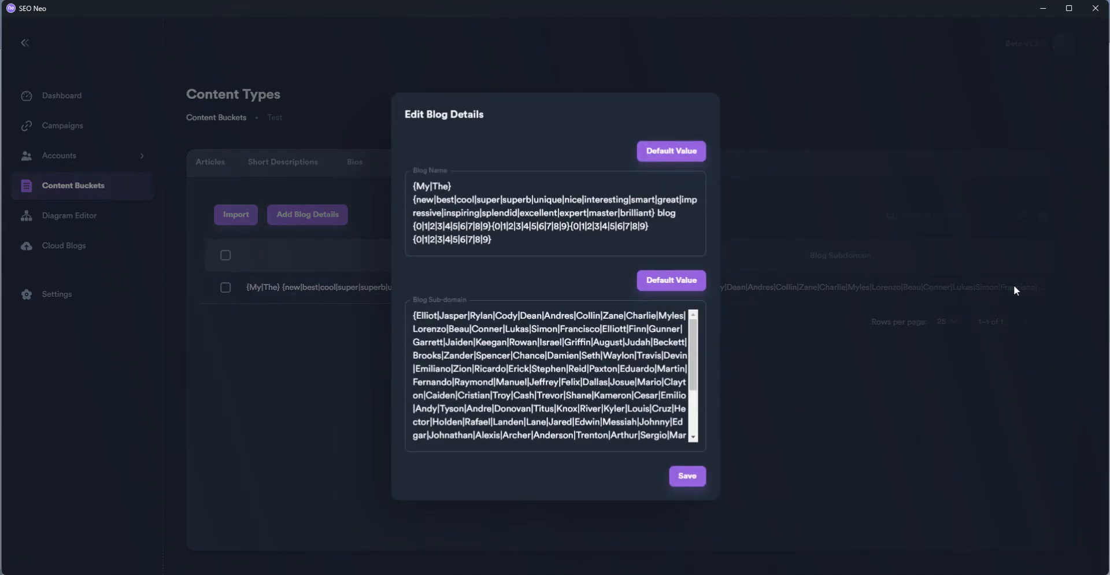
left_click(432, 239)
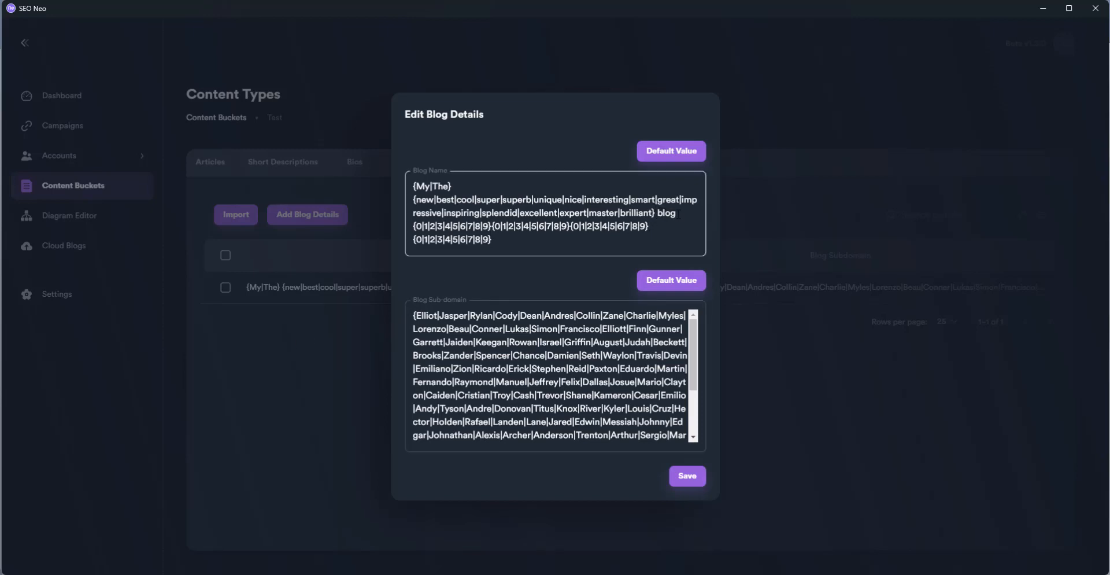
left_click_drag(679, 214, 399, 184)
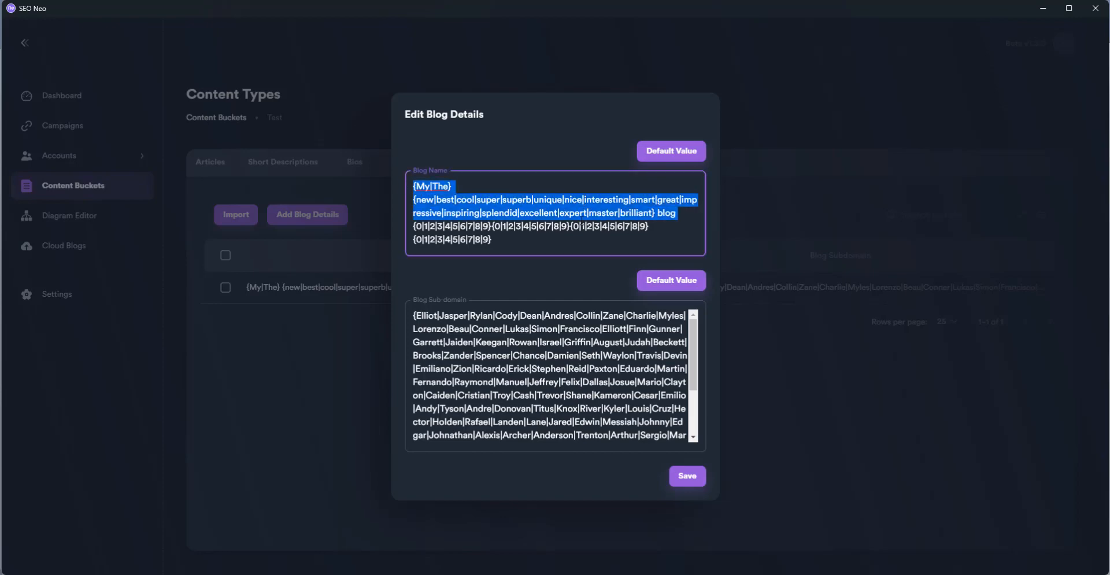
key("Escape")
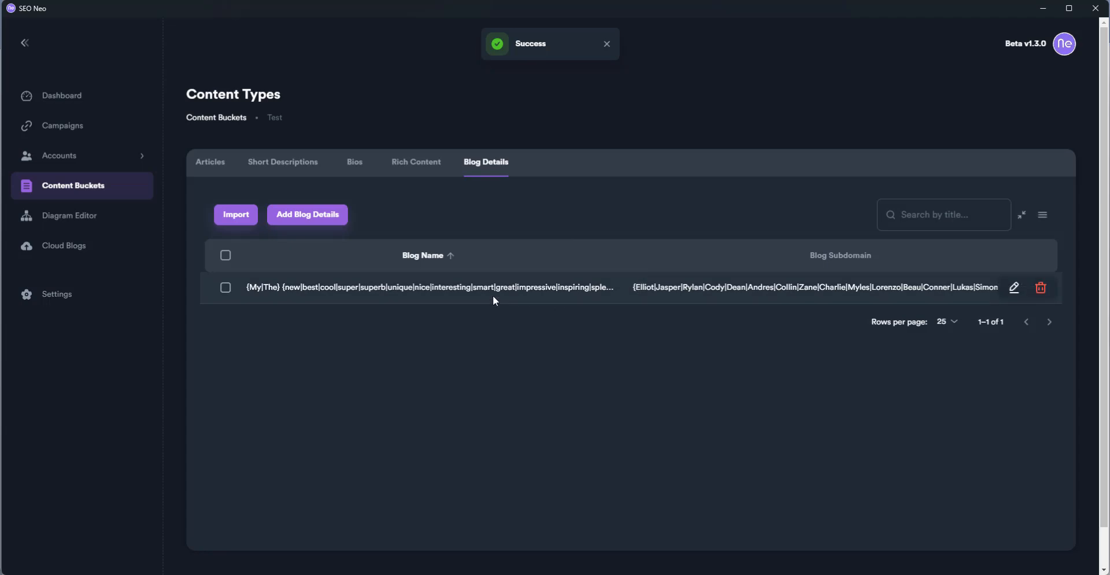
left_click(1013, 288)
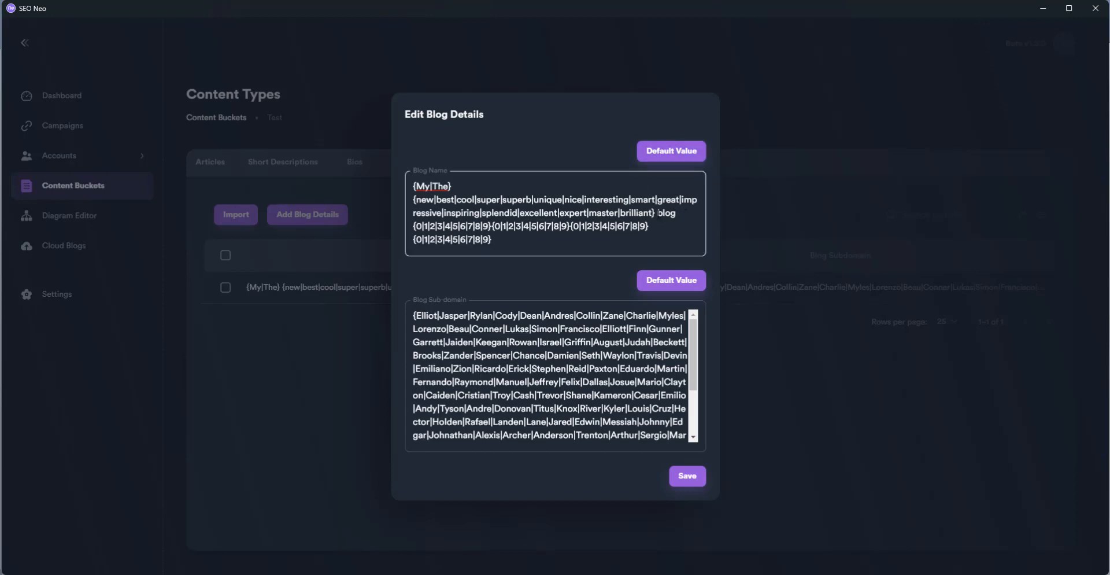
Replace the blog name with 'Omeprazole and {Acid Reflux|GERD|Stomach Ulcers|Heartburn}' and paste one more {0|…|9} group
left_click_drag(679, 212, 412, 185)
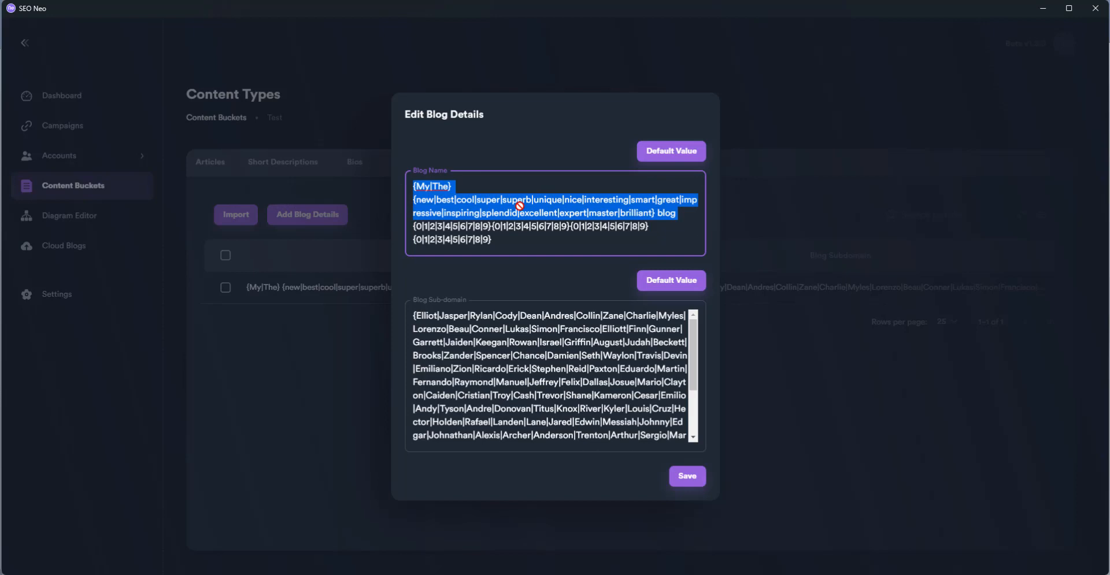
type("O")
type("meprazo")
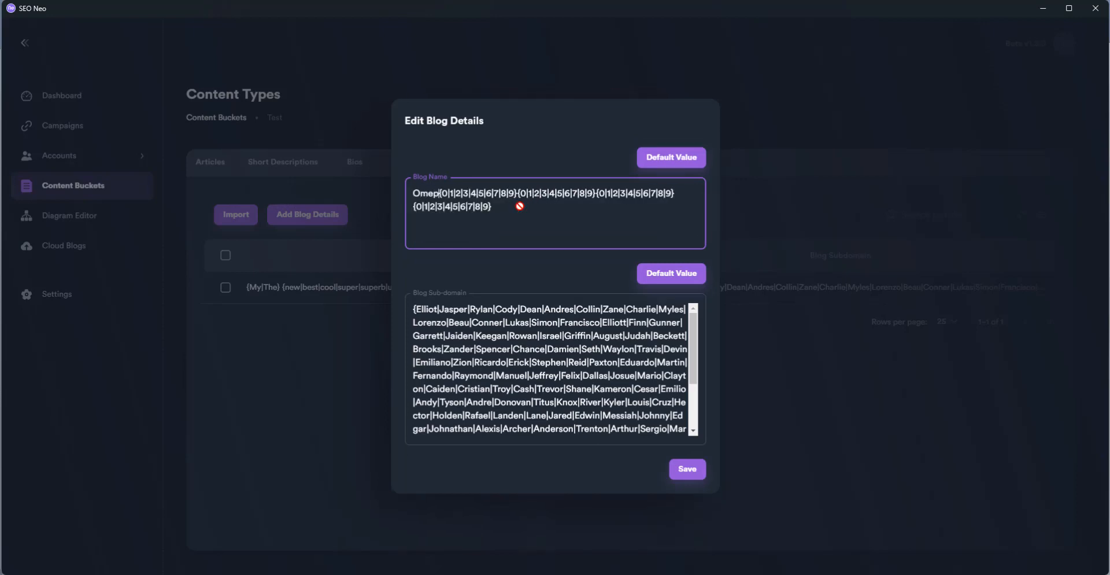
type("le and ")
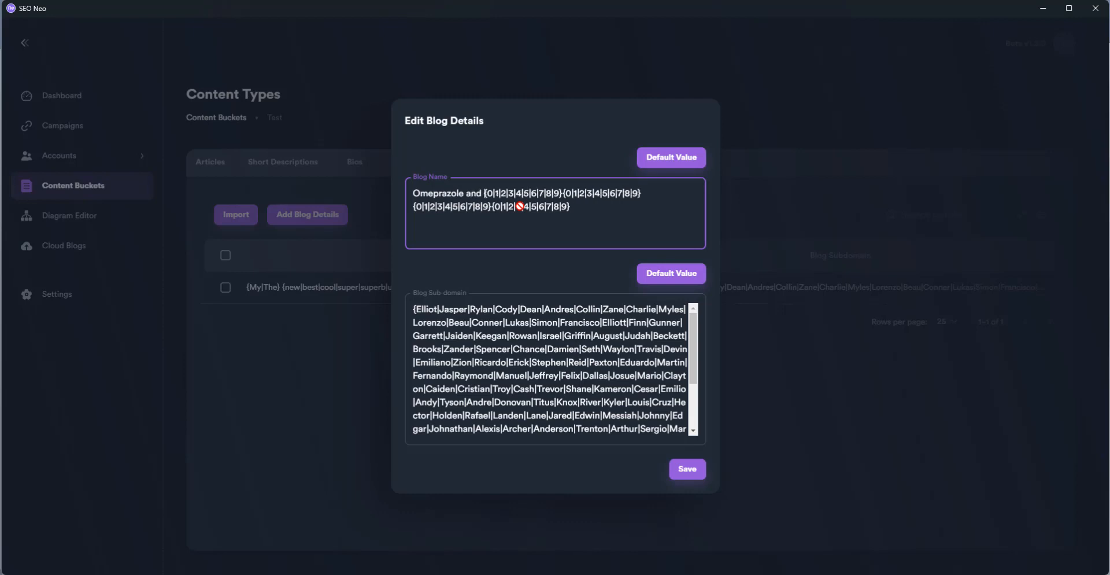
type("Acid ")
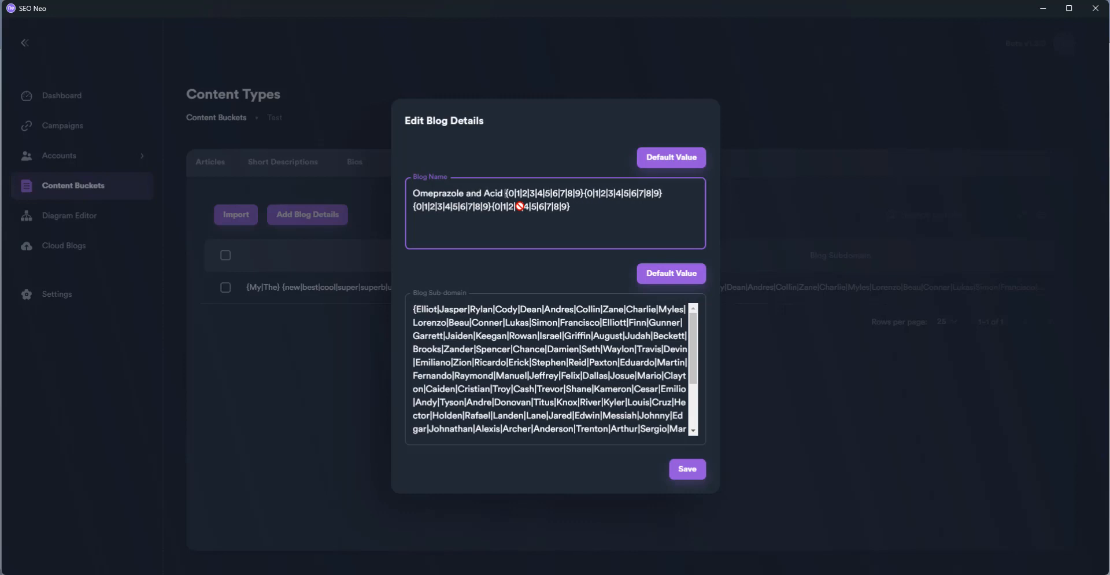
type("Ref")
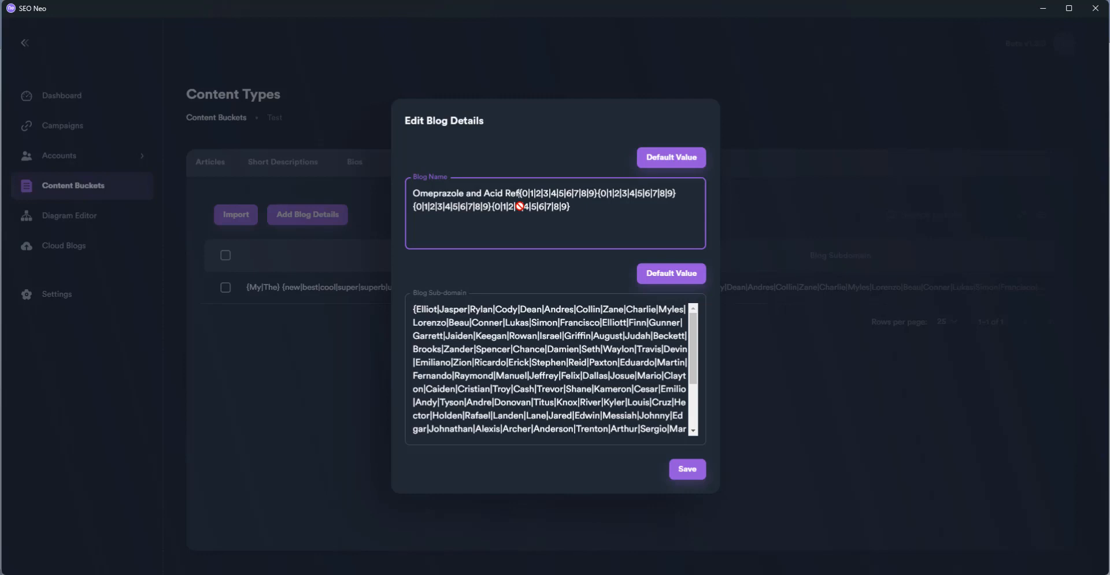
type("lux")
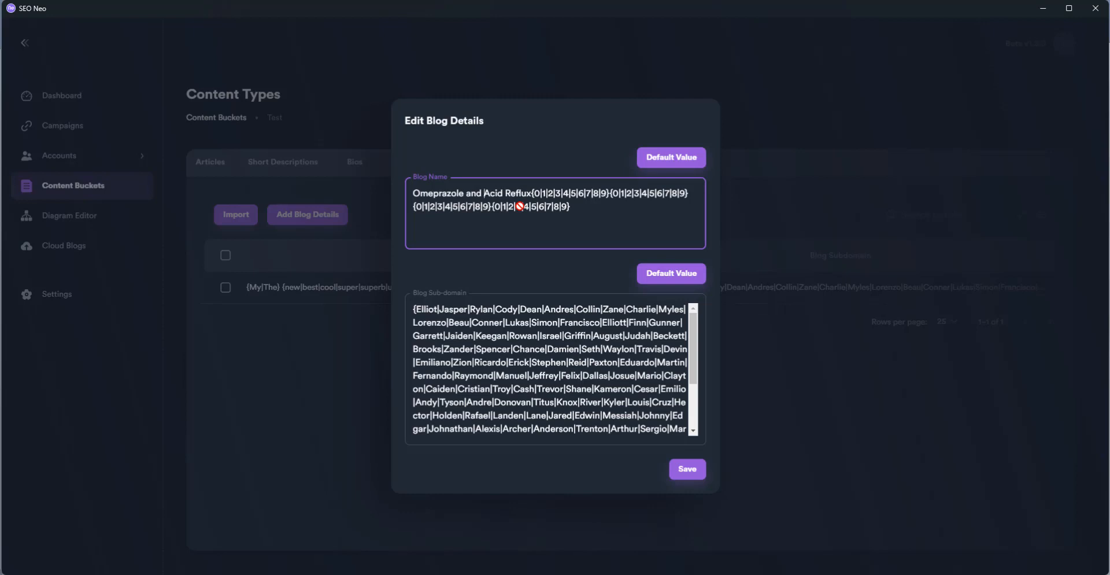
type("{")
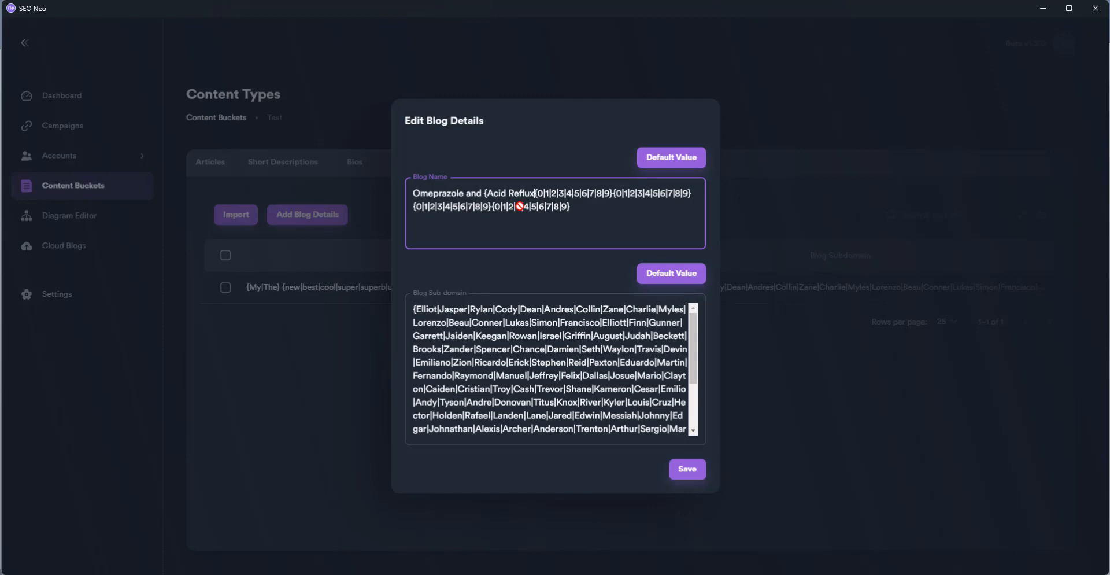
type("|")
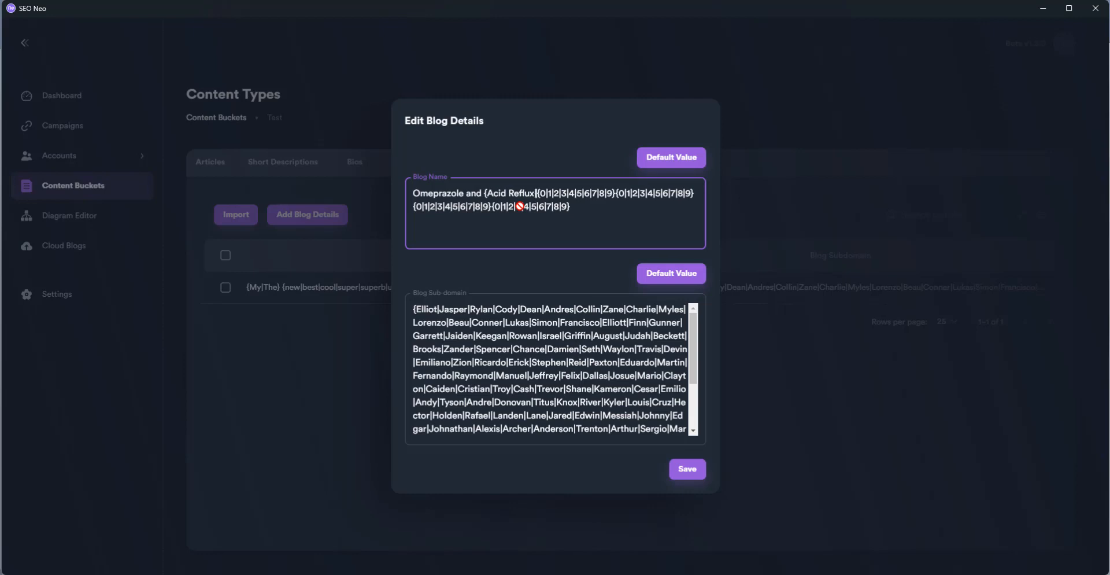
type("GERD|")
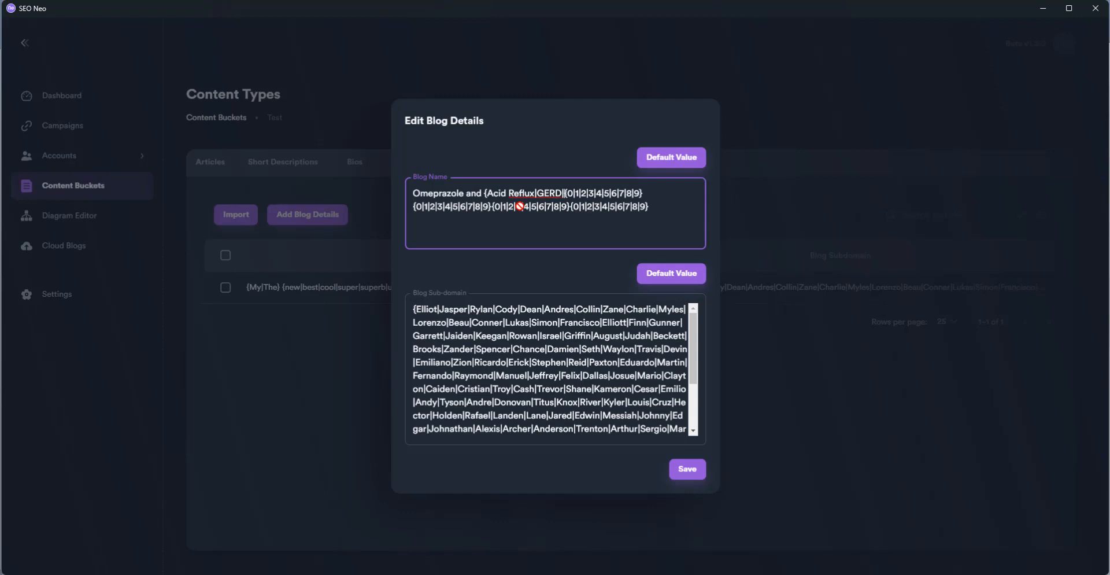
type("Stomach")
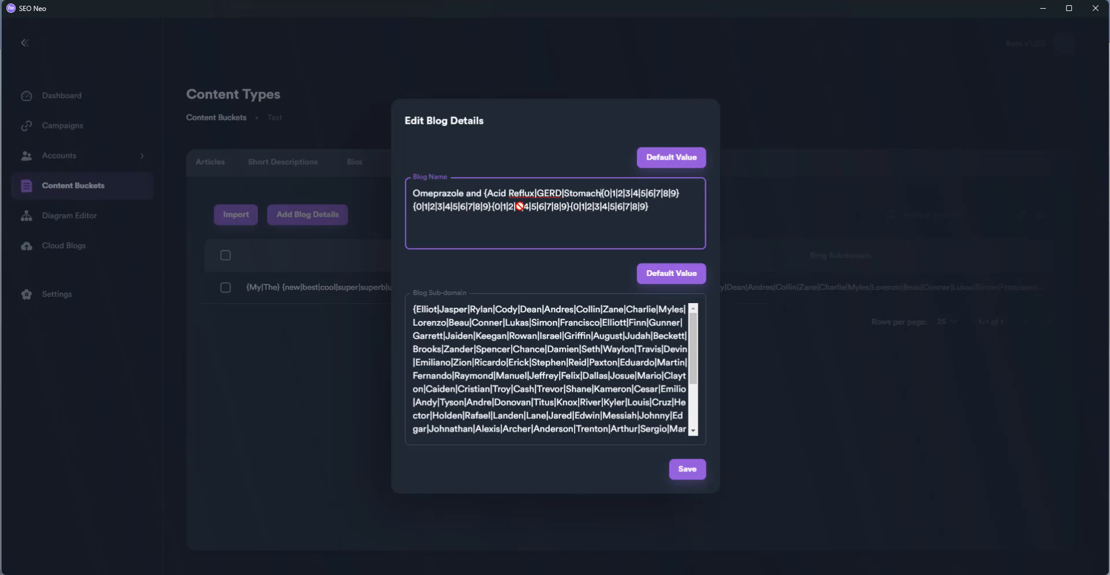
type(" Ulcers")
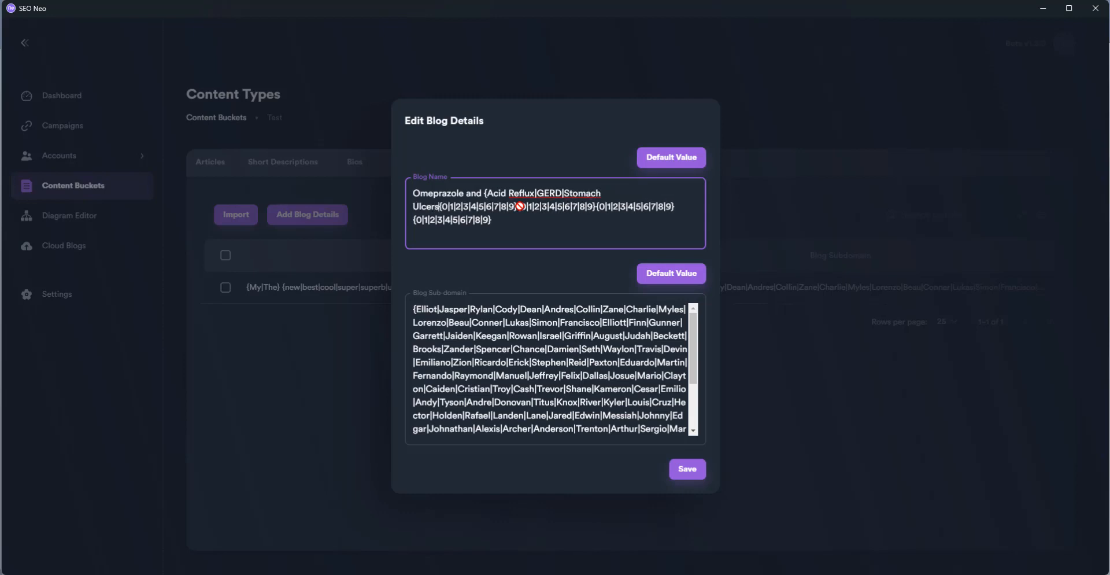
type("|")
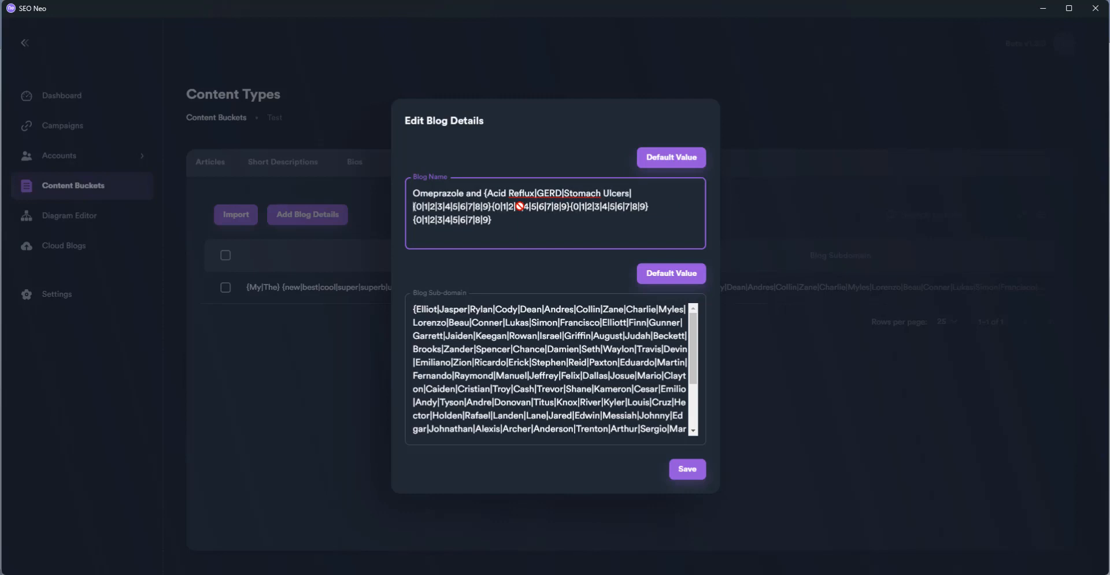
type("Heartb")
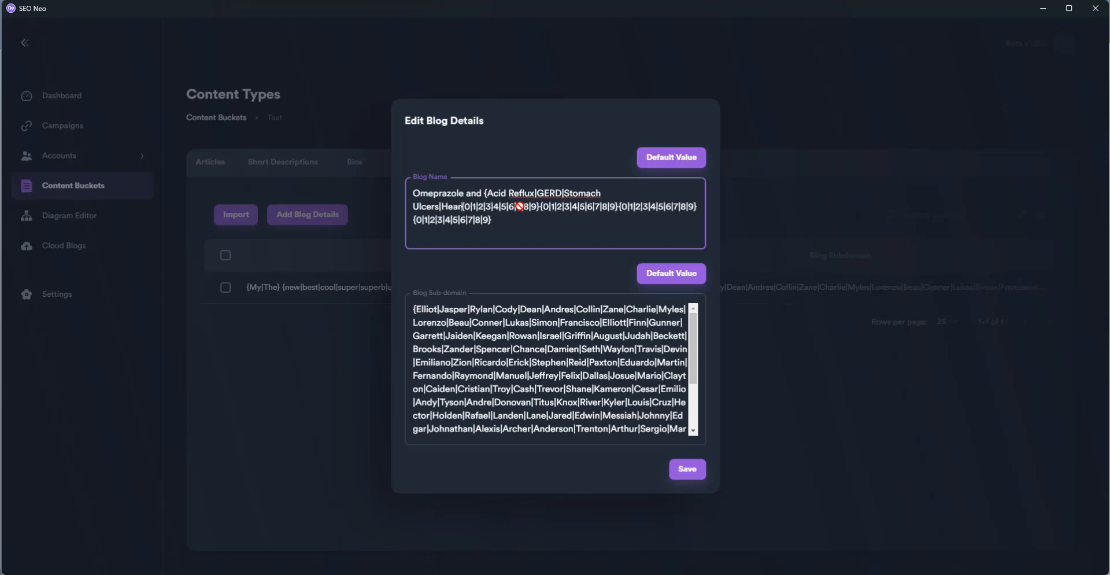
type("urn")
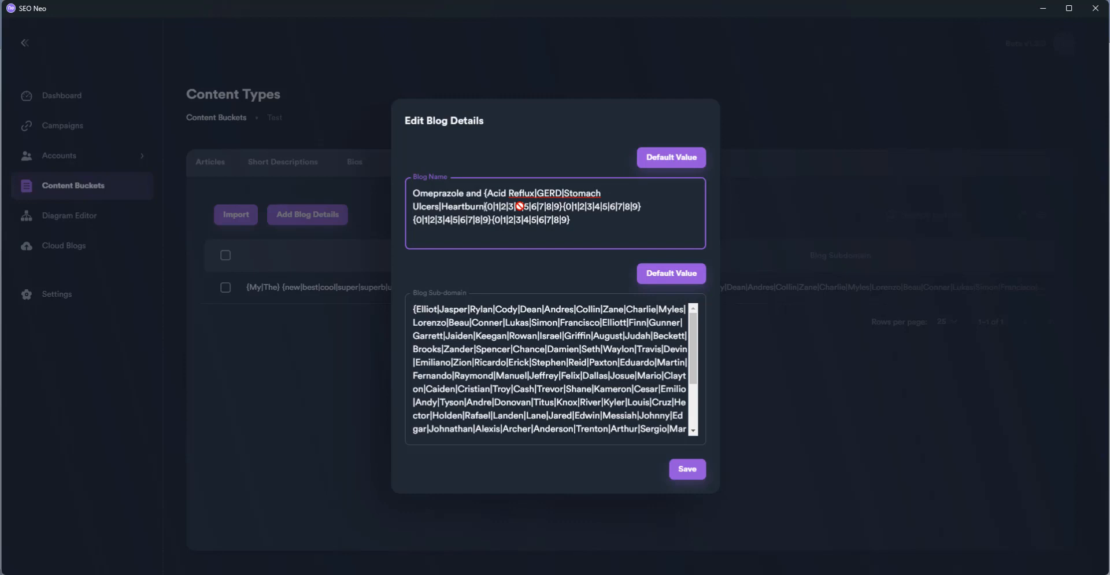
type("}")
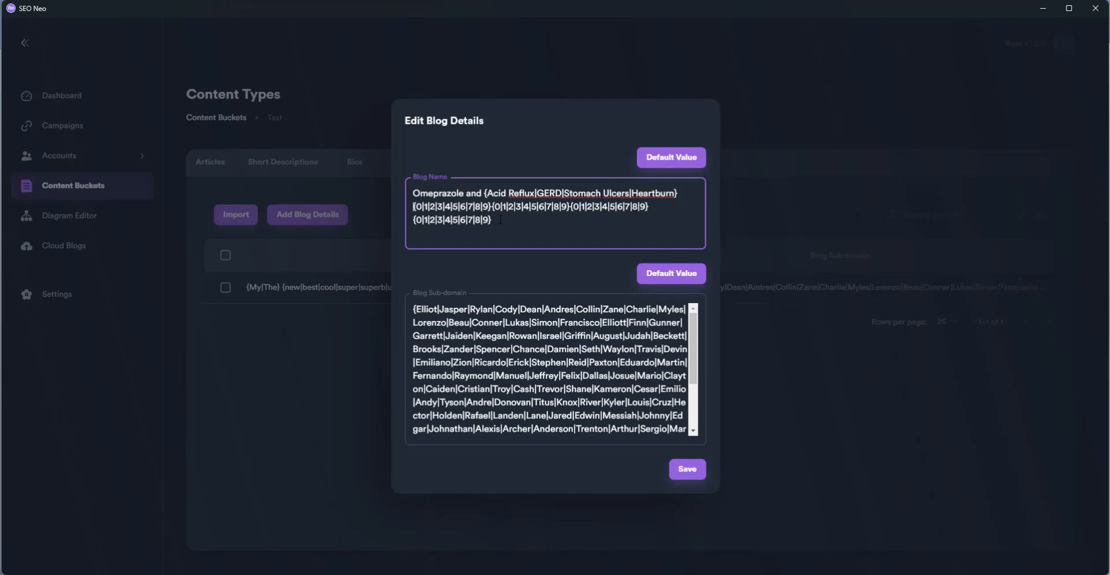
left_click_drag(501, 219, 413, 220)
key("ctrl+c")
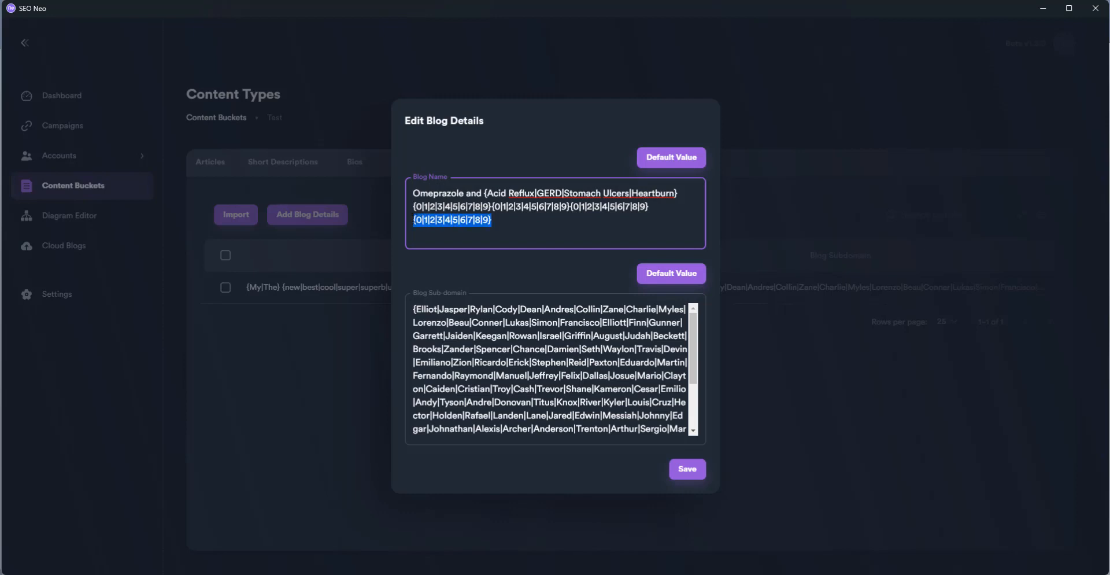
left_click(517, 227)
key("ctrl+v")
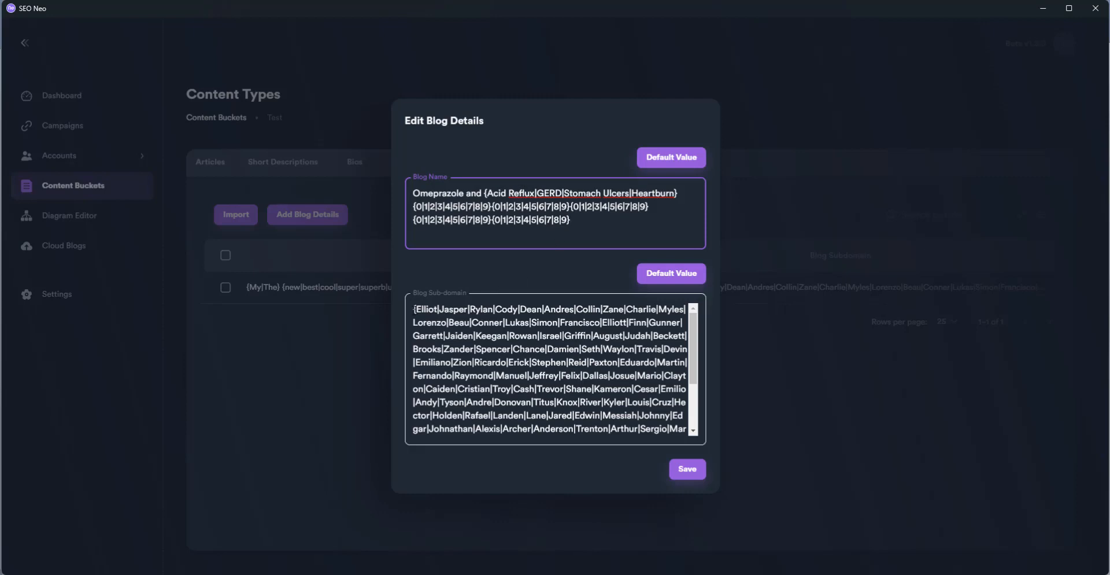
Replace the subdomain's first-name list with letter/digit groups plus {omeprazole|prilosec|acidreflux|gerd}
left_click(415, 309)
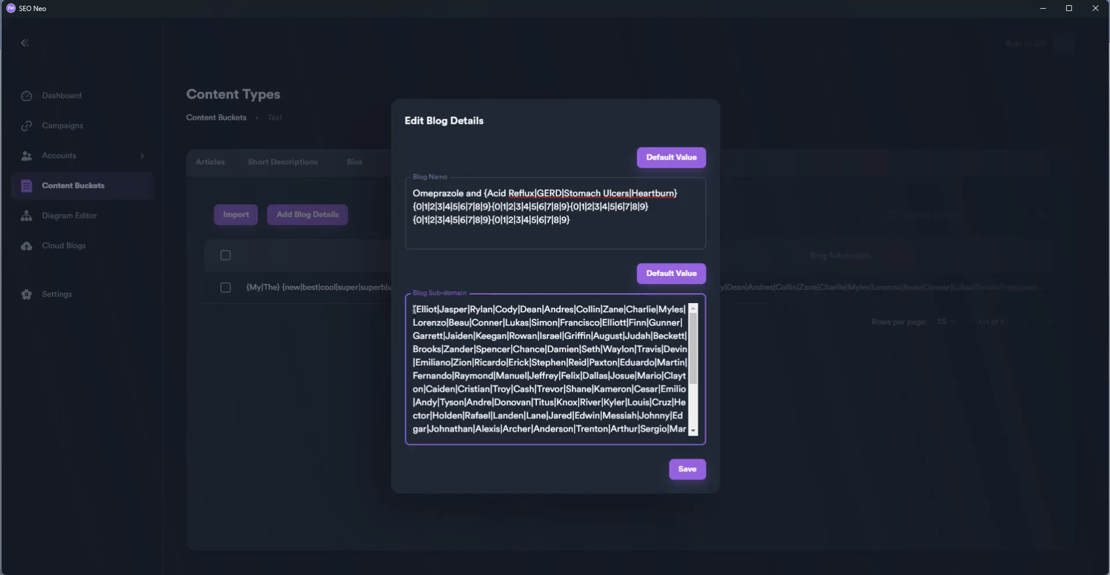
left_click_drag(415, 309, 591, 429)
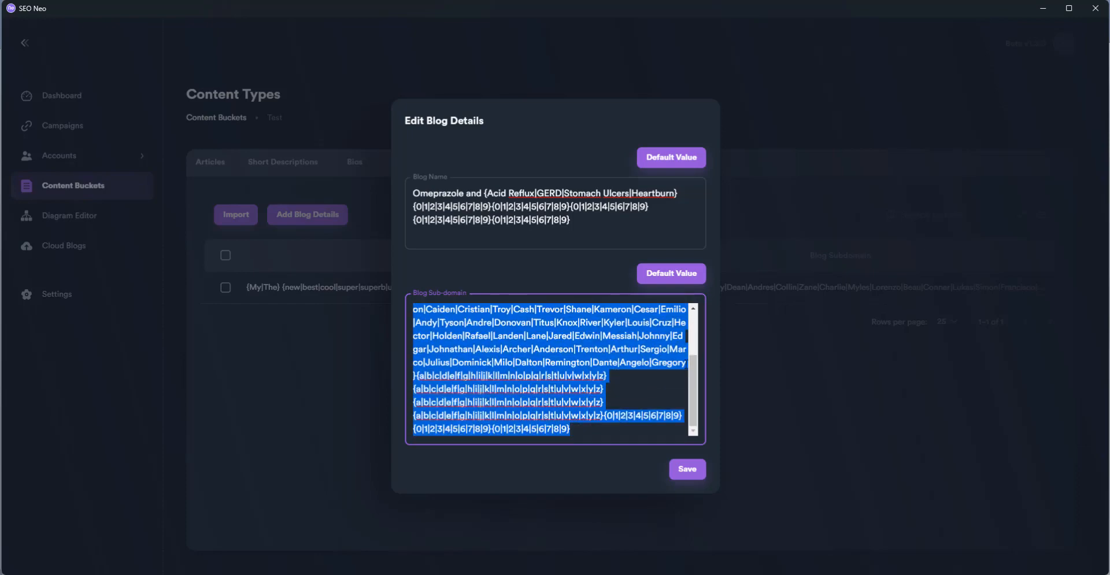
left_click_drag(685, 363, 349, 280)
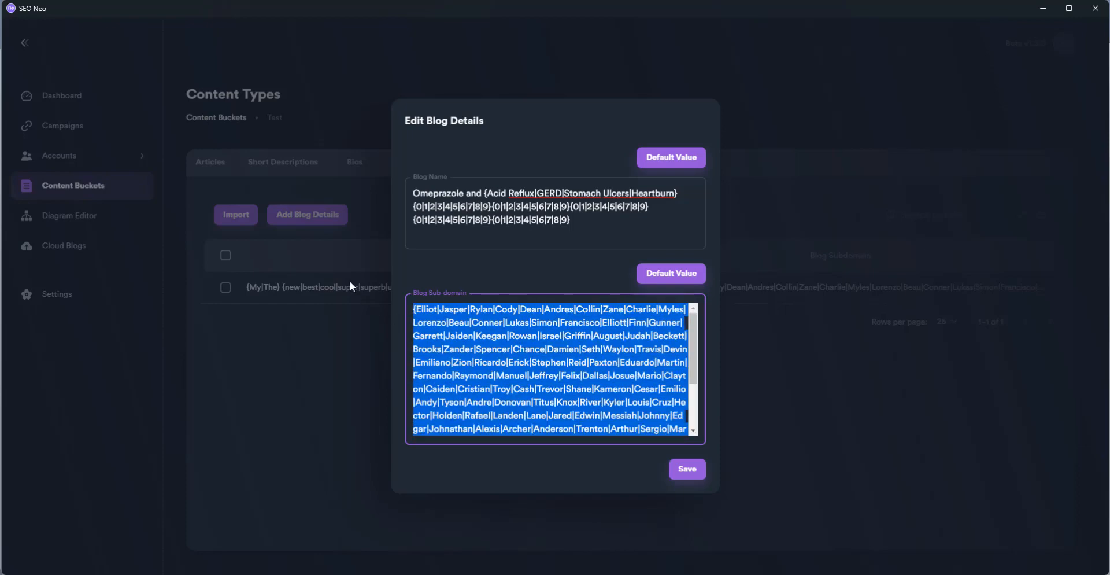
type("{a|b|c|d|e|f|g|h|i|j|k|l|m|n|o|p|q|r|s|t|u|v|w|x|y|z}{a|b|c|d|e|f|g|h|i|j|k|l|m|n|o|p|q|r|s|t|u|v|w|x|y|z}{a|b|c|d|e|f|g|h|i|j|k|l|m|n|o|p|q|r|s|t|u|v|w|x|y|z}{a|b|c|d|e|f|g|h|i|j|k|l|m|n|o|p|q|r|s|t|u|v|w|x|y|z}{0|1|2|3|4|5|6|7|8|9}{0|1|2|3|4|5|6|7|8|9}{0|1|2|3|4|5|6|7|8|9}")
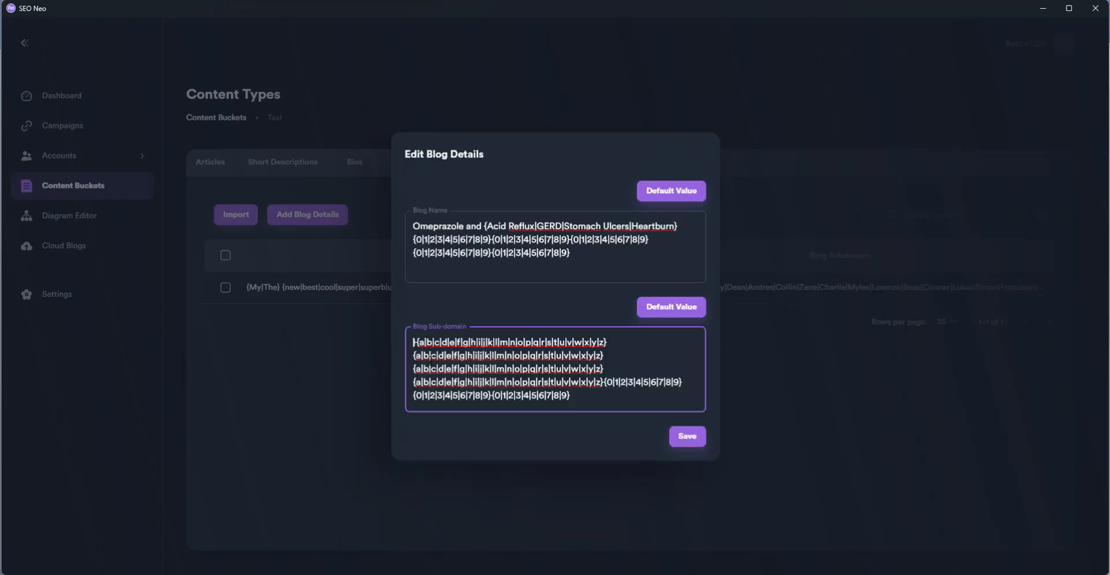
key("Delete")
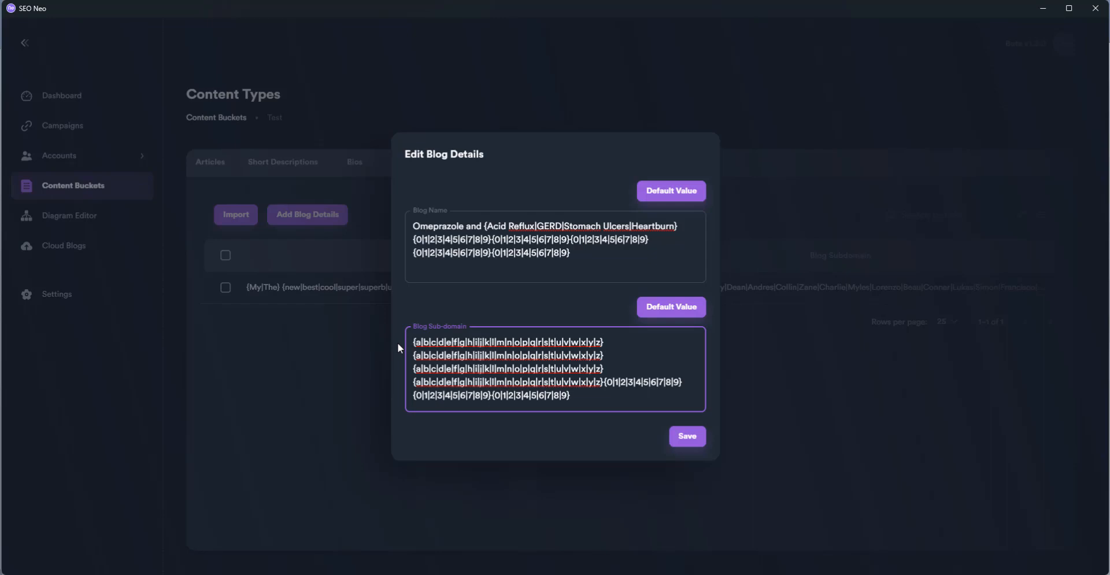
type("{")
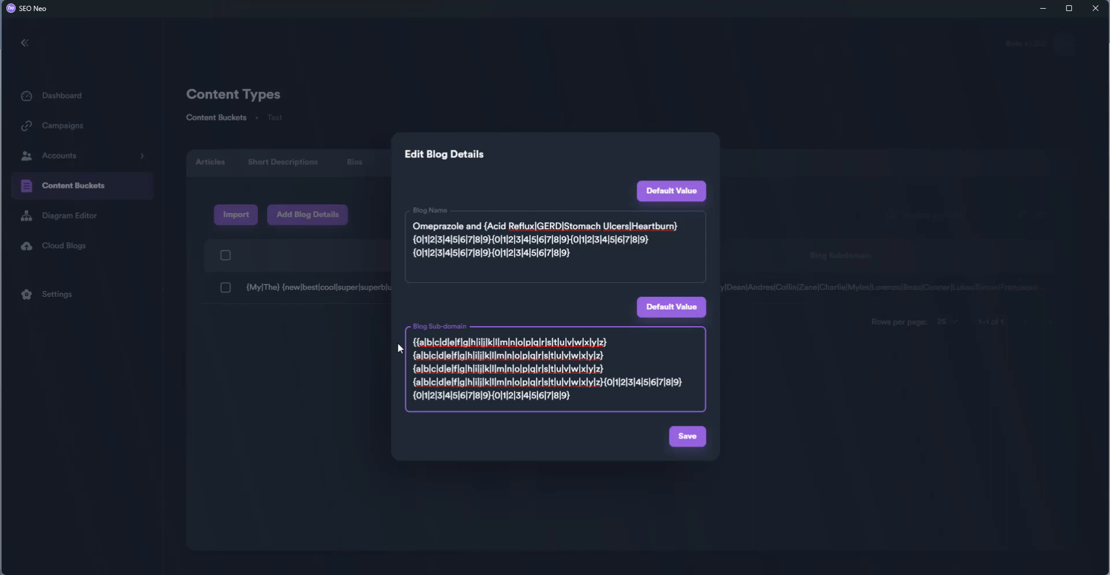
type("ome")
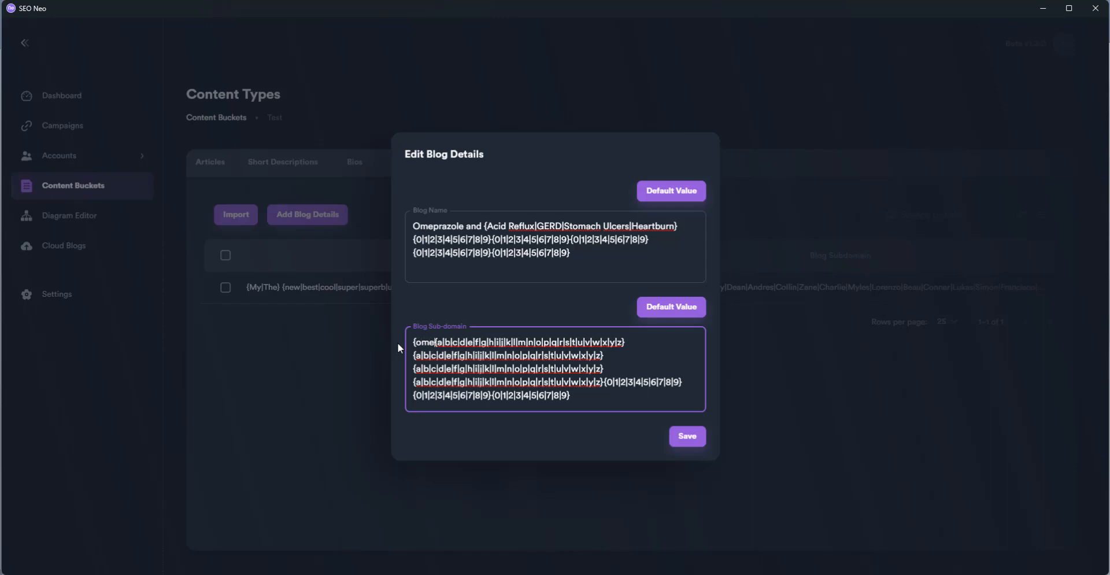
type("prazole")
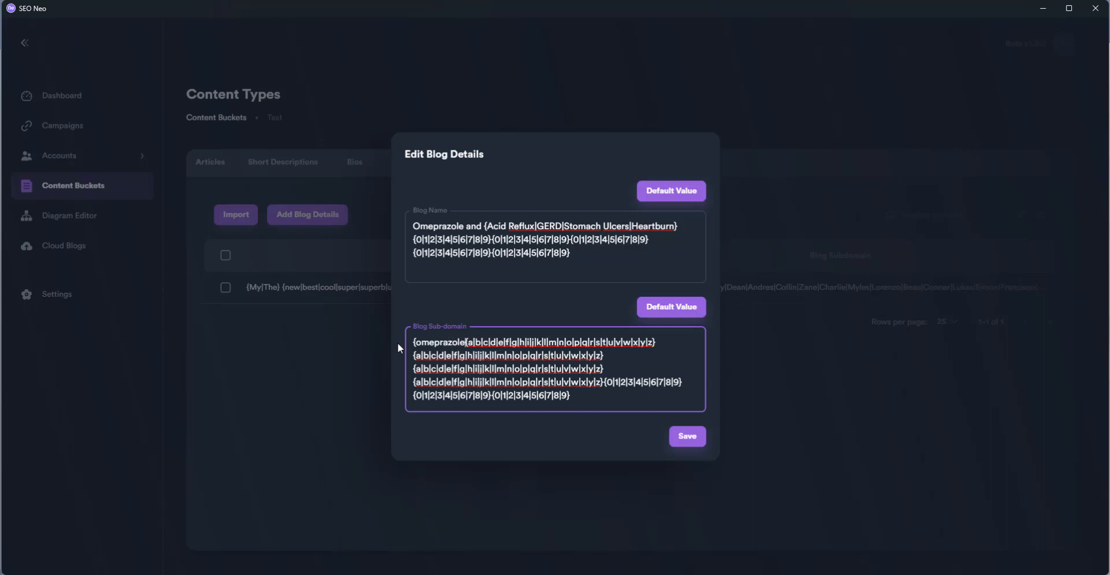
type("|")
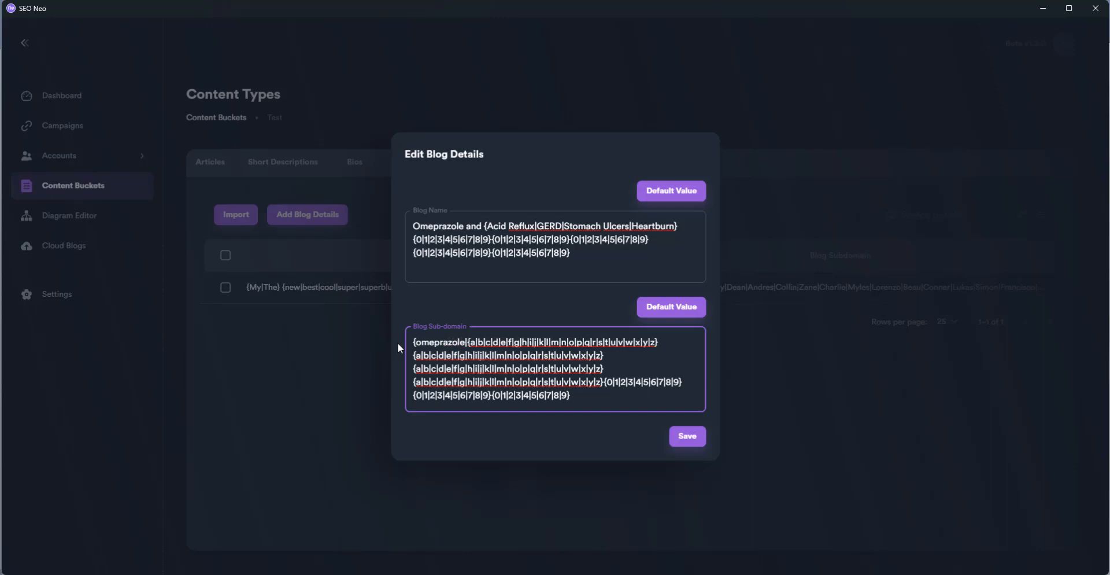
type("prilose")
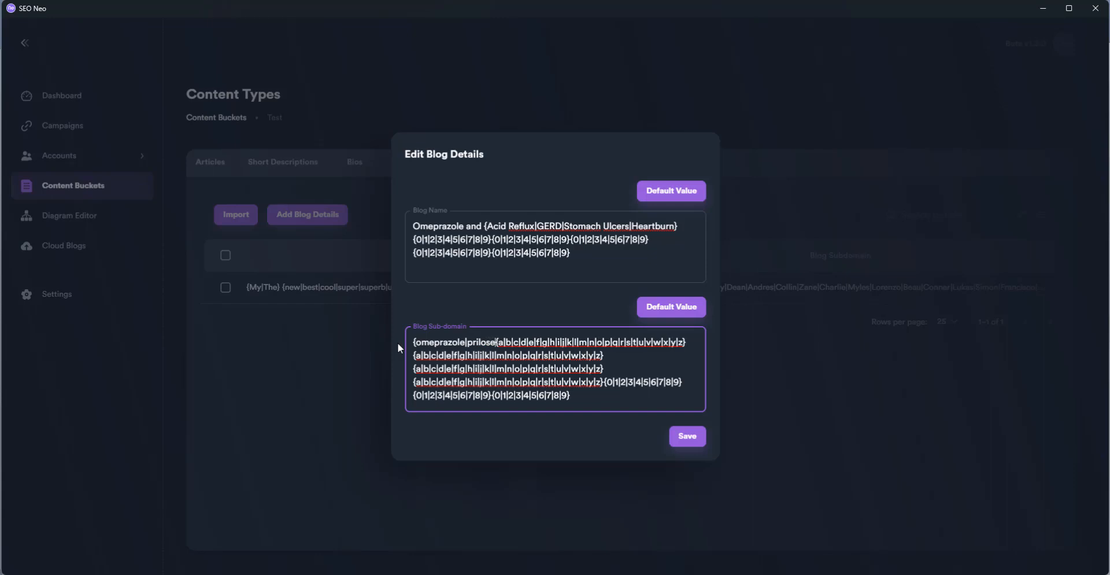
type("c")
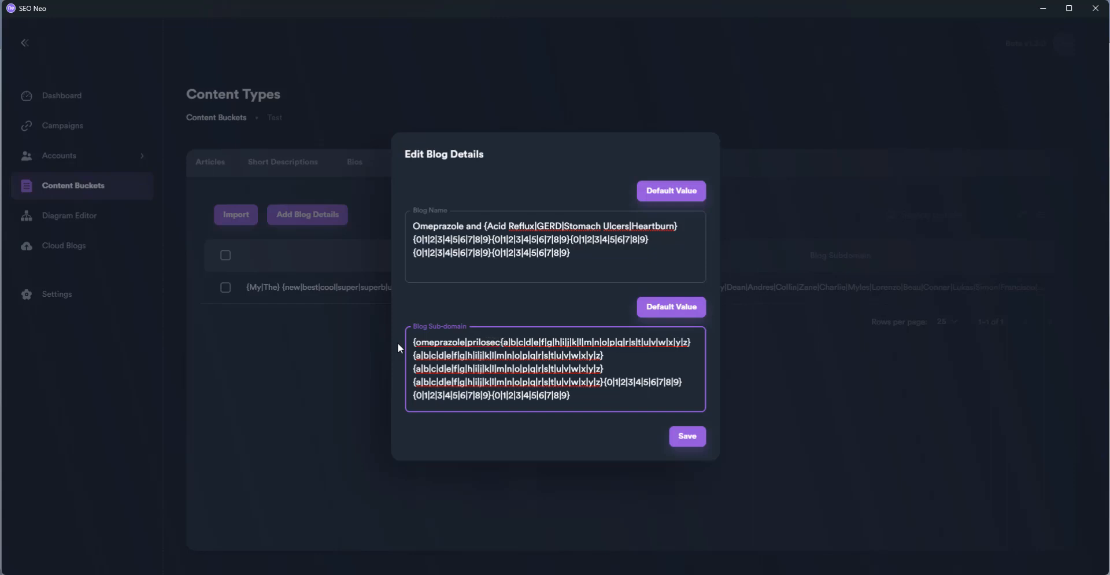
type("|")
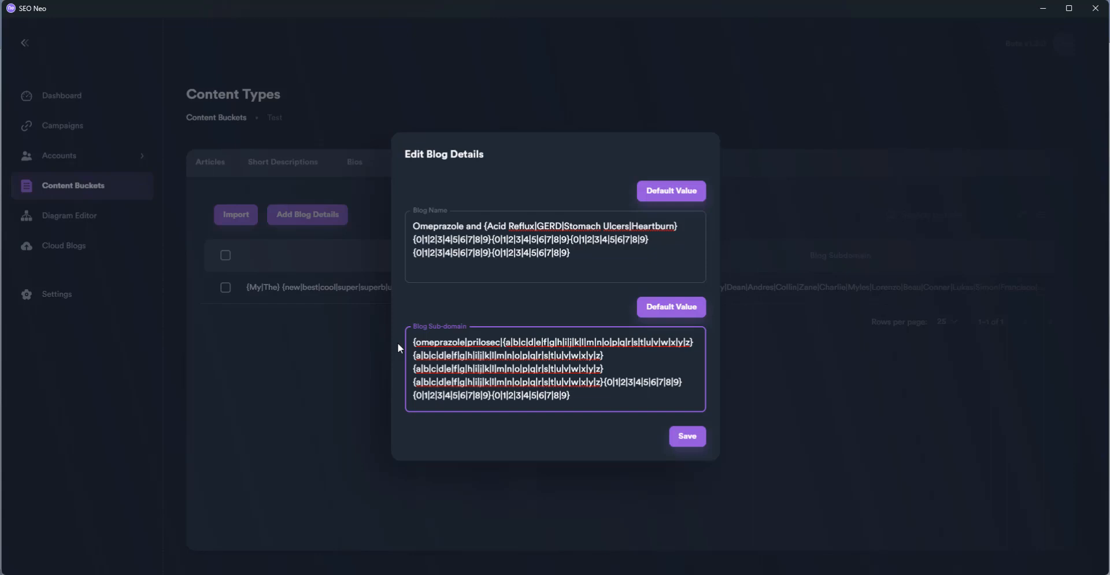
type("acidrefl")
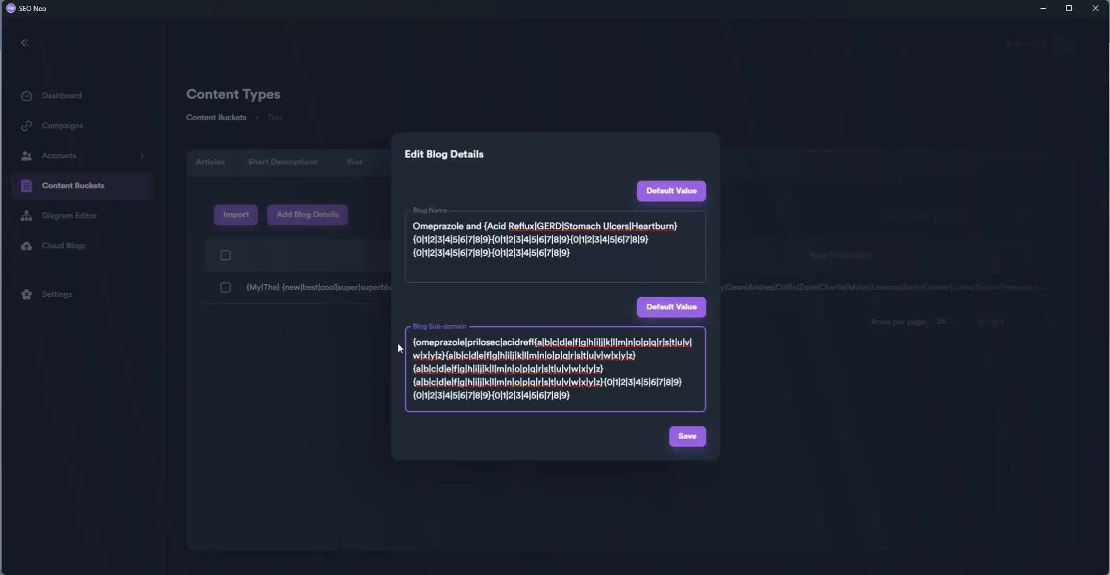
type("ux")
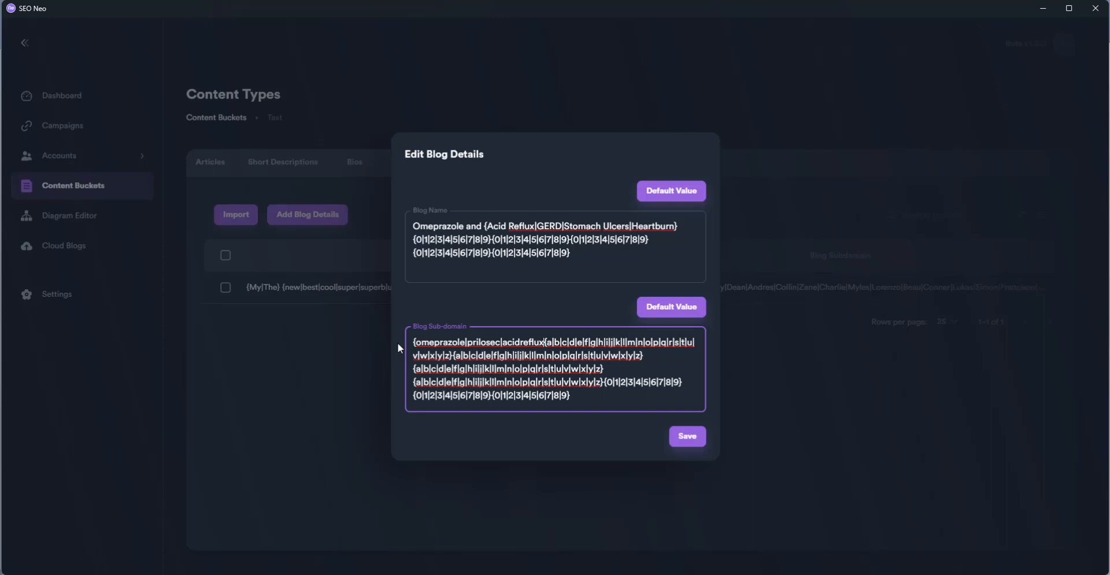
type("|prilosec|acidreflux|")
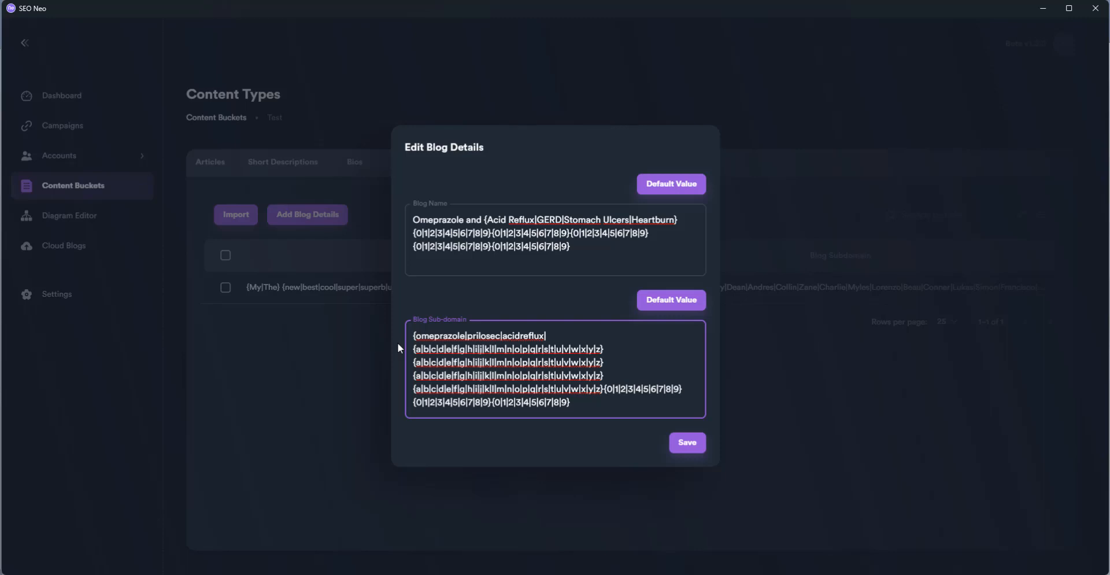
type("gerd")
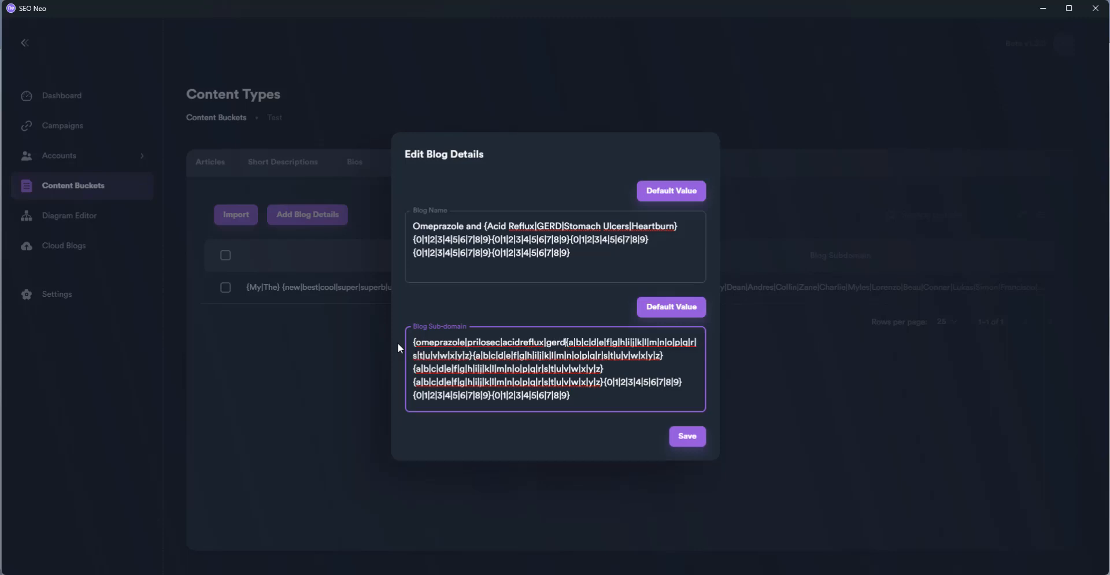
type("}")
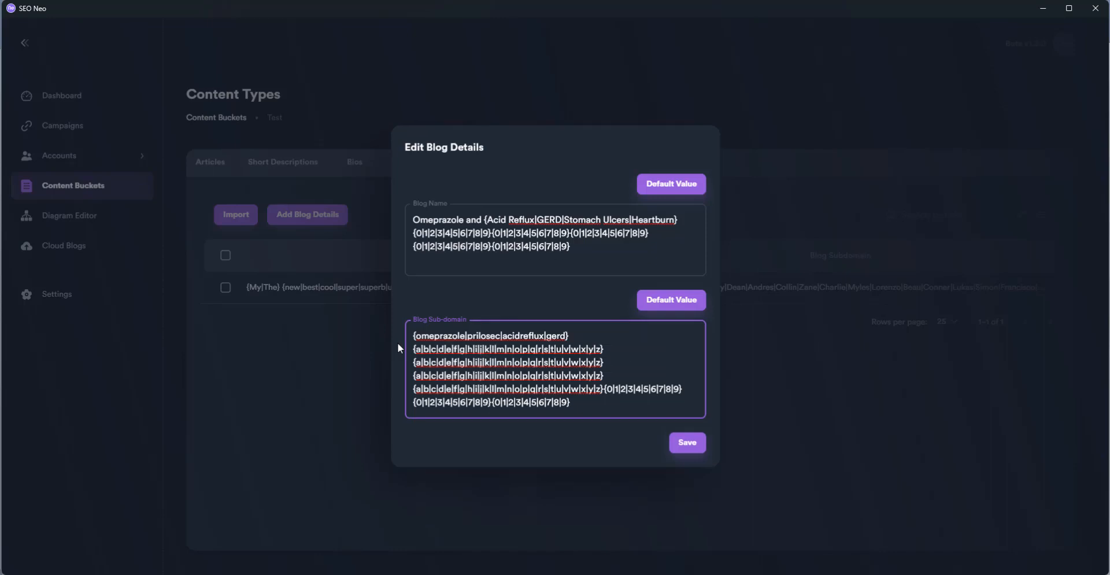
Append an extra digit group to the subdomain pattern, save the blog details, and view Articles
left_click_drag(604, 389, 683, 389)
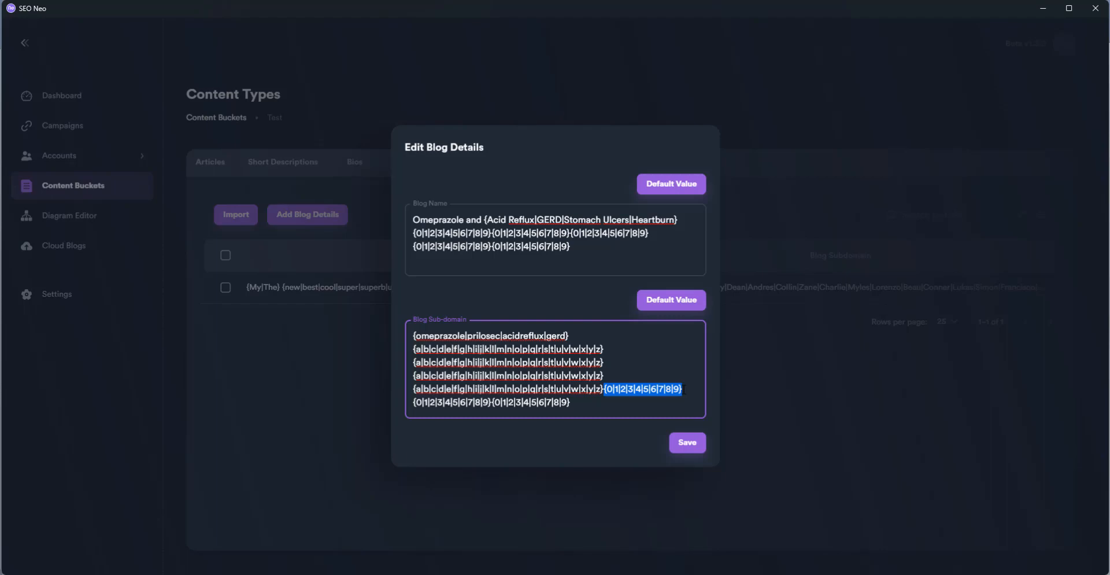
left_click(654, 403)
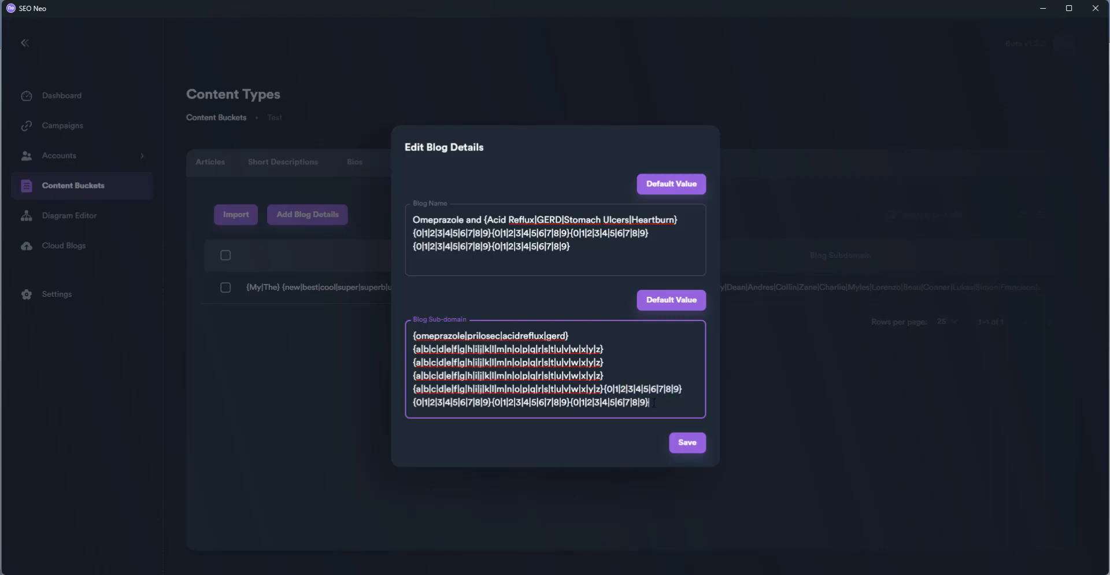
left_click(683, 448)
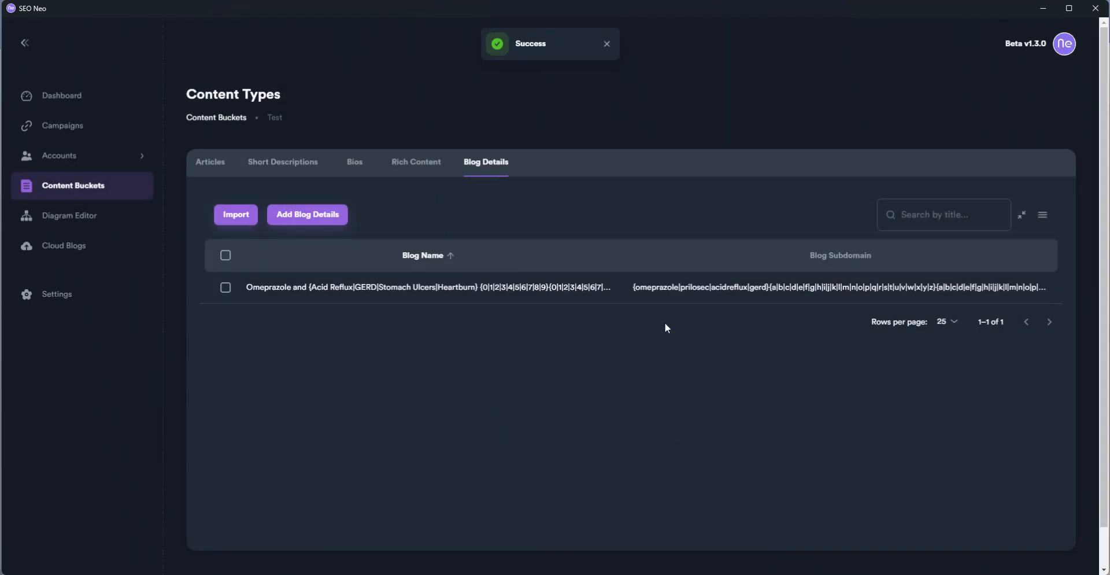
mouse_move(660, 293)
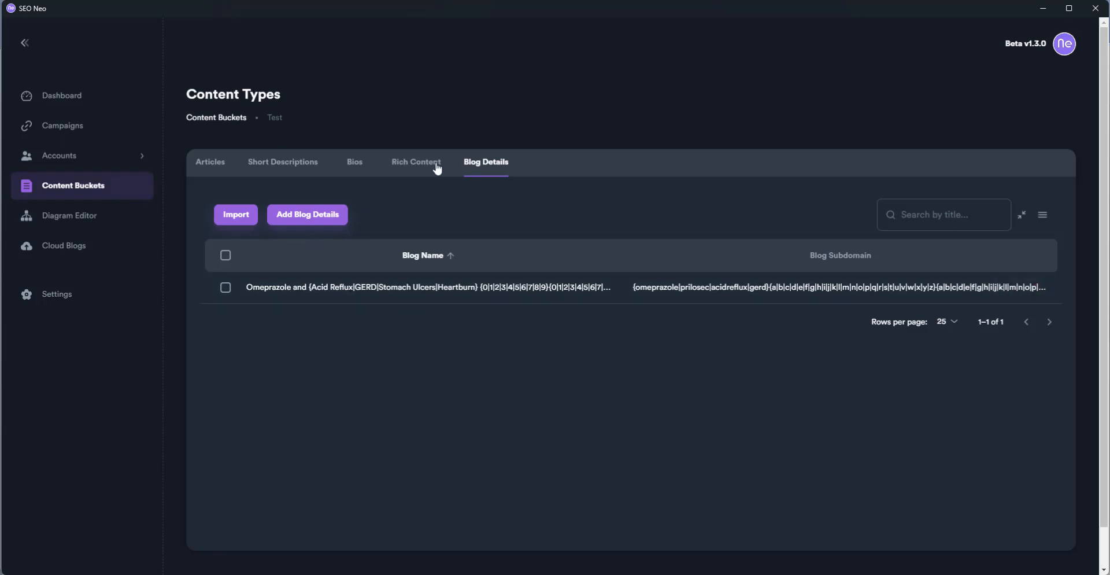
left_click(221, 168)
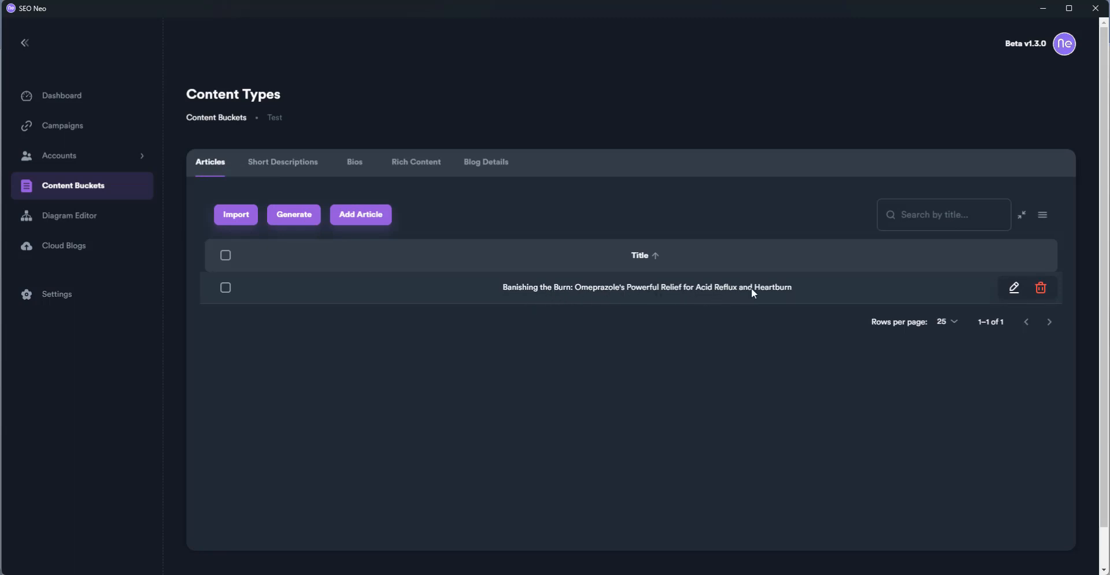
Open the omeprazole acid reflux article, scroll through its preview, then return to the Test bucket
left_click(1015, 288)
scroll(804, 418, "down", 2)
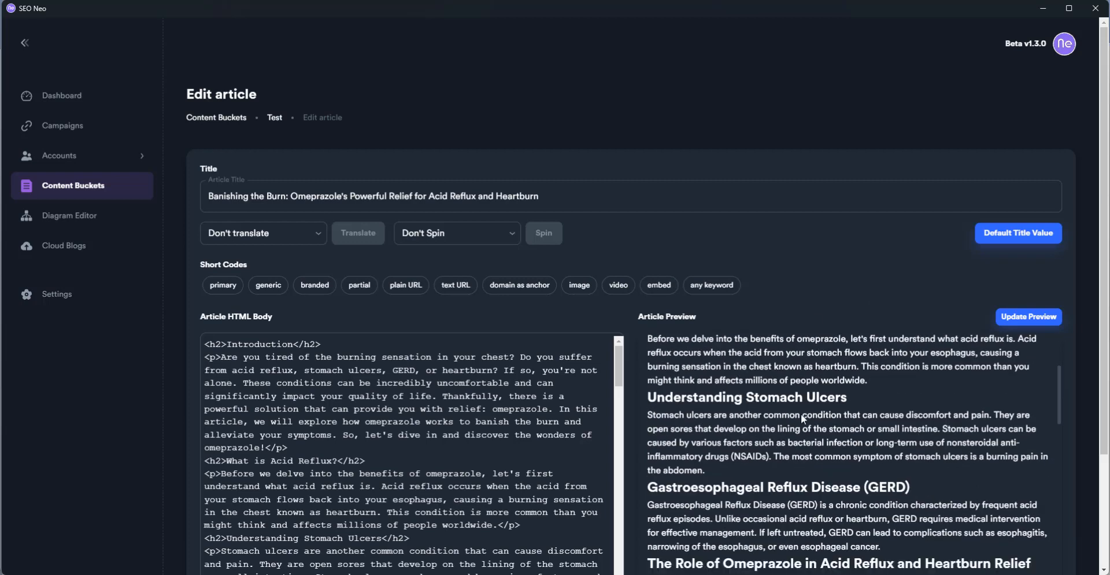
scroll(890, 444, "down", 10)
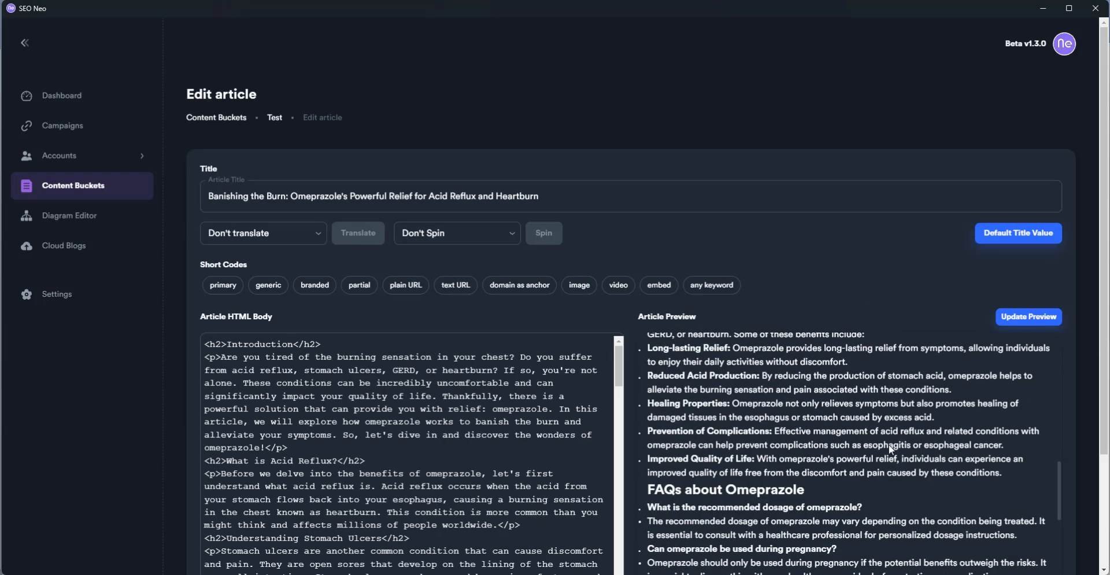
scroll(889, 445, "down", 6)
scroll(949, 489, "down", 3)
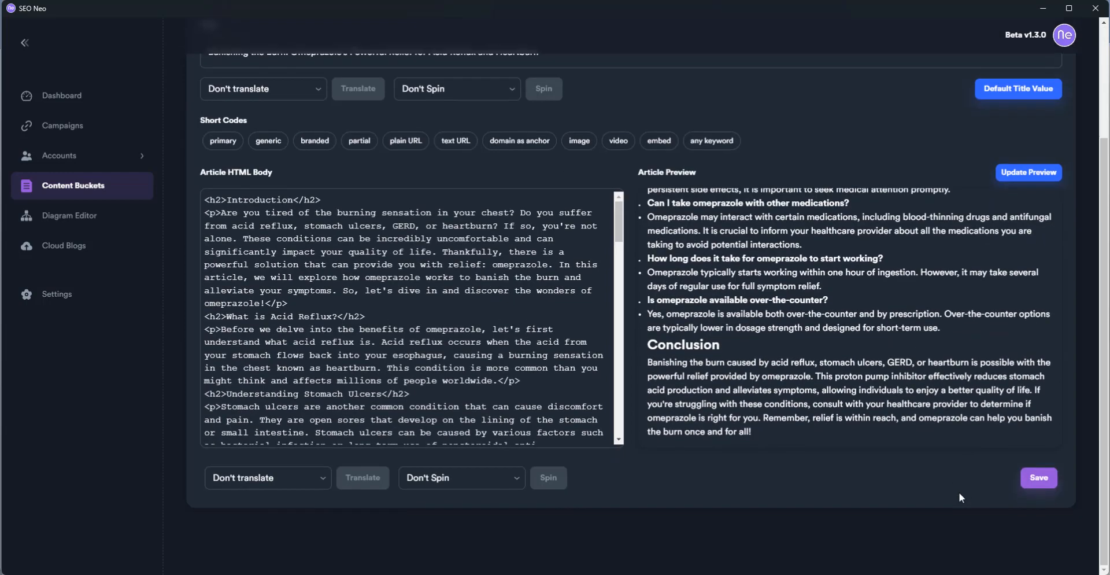
scroll(927, 452, "up", 3)
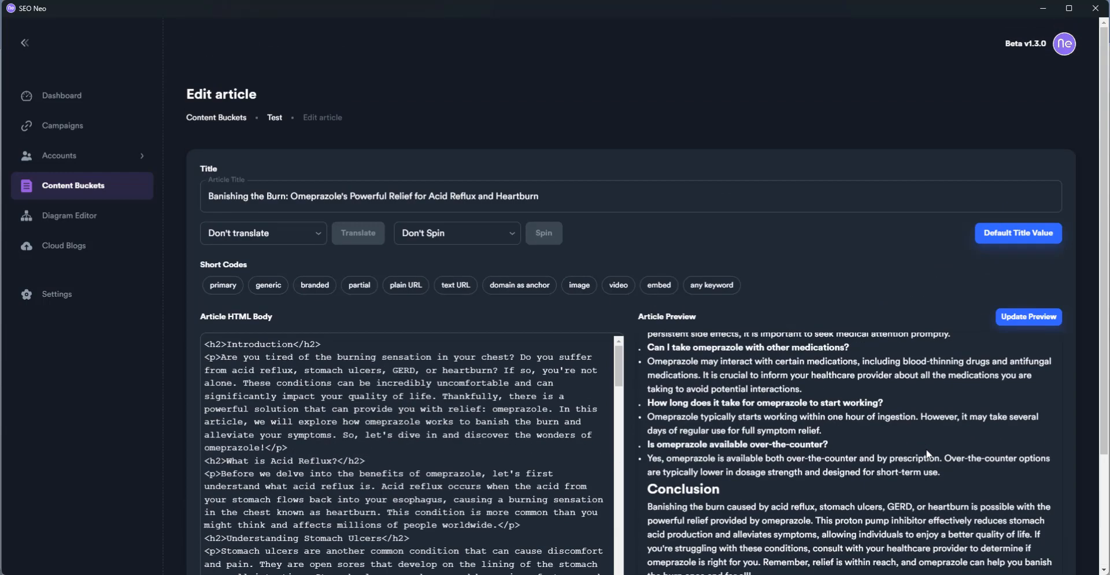
scroll(839, 388, "up", 10)
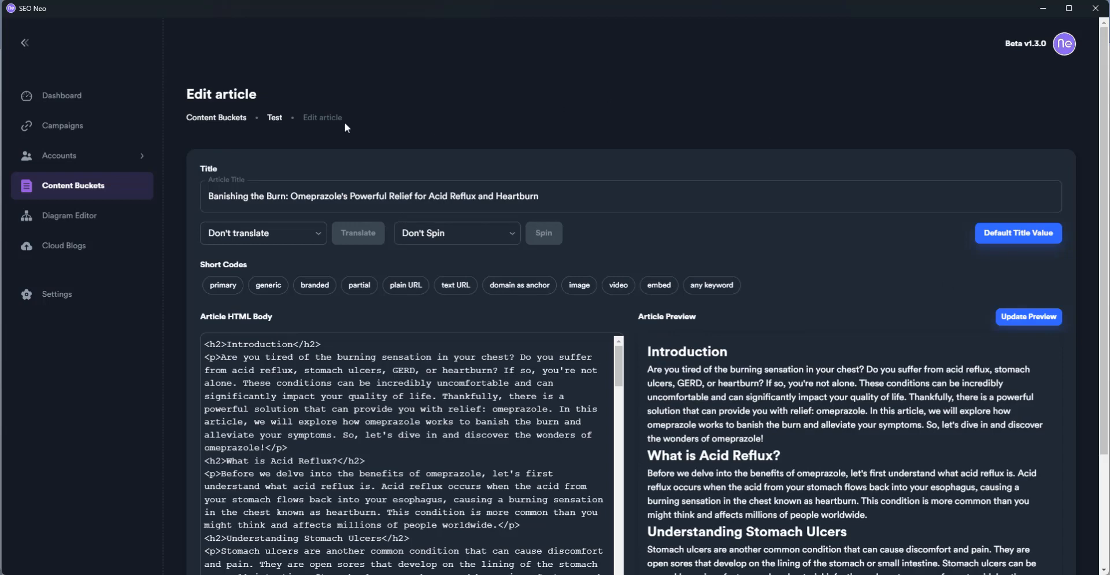
left_click(275, 118)
Scrape 20 'acid reflux' image URLs and save them to Rich Content
left_click(291, 164)
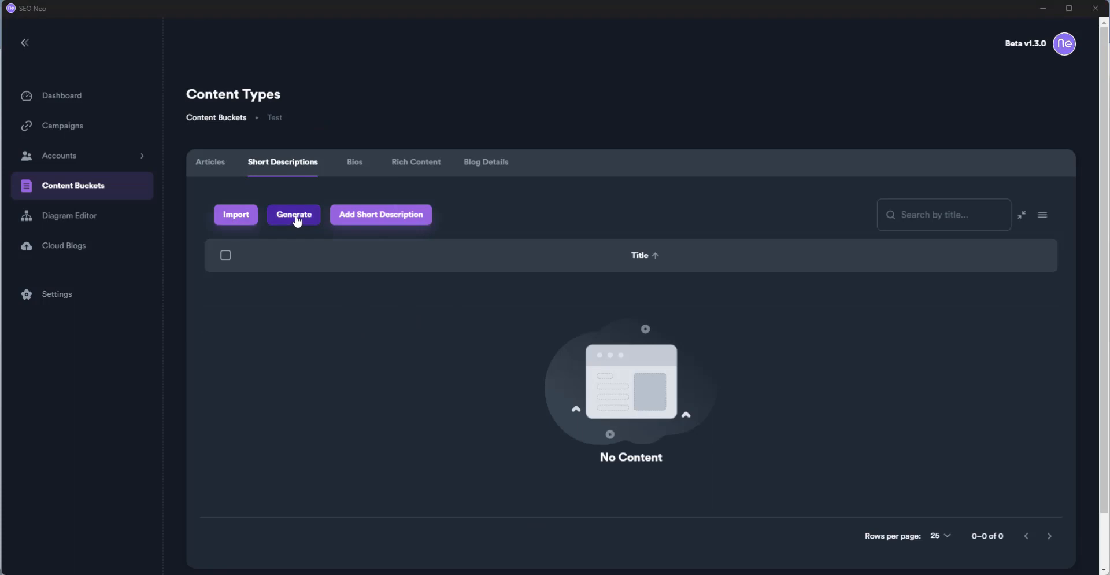
left_click(359, 167)
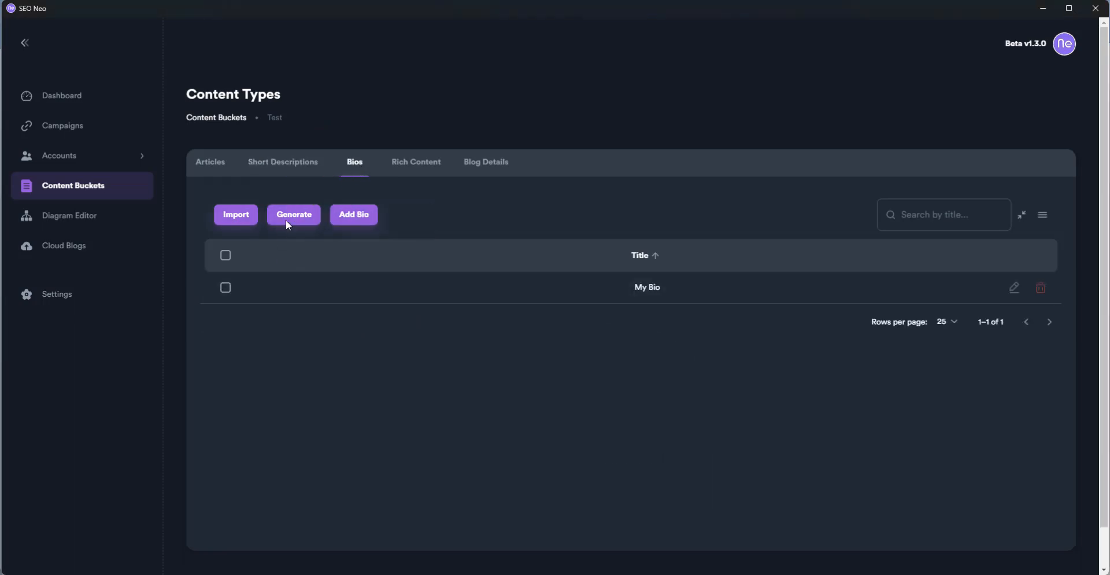
left_click(417, 167)
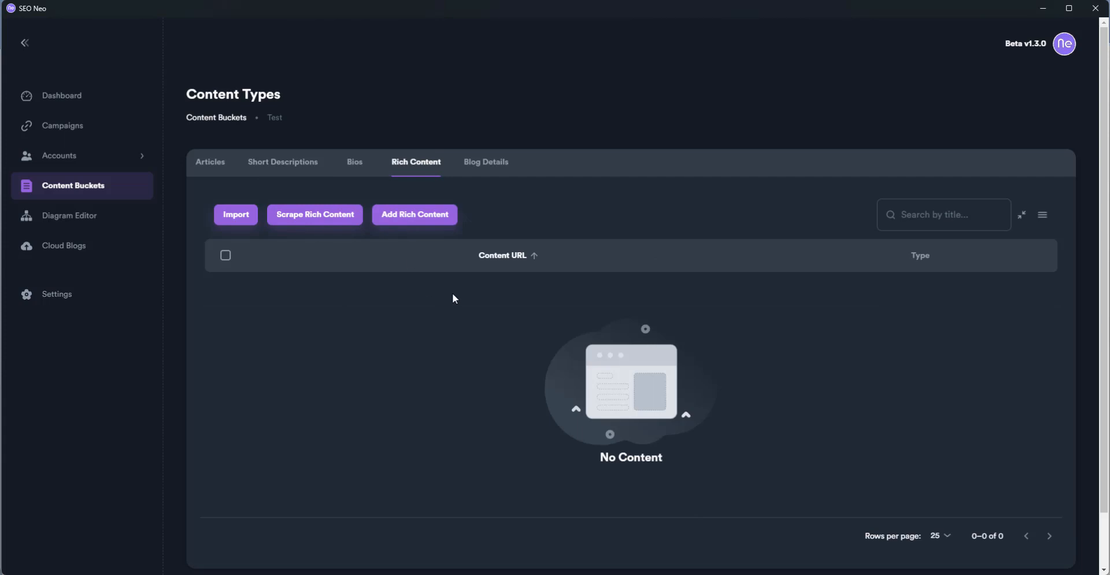
left_click(312, 224)
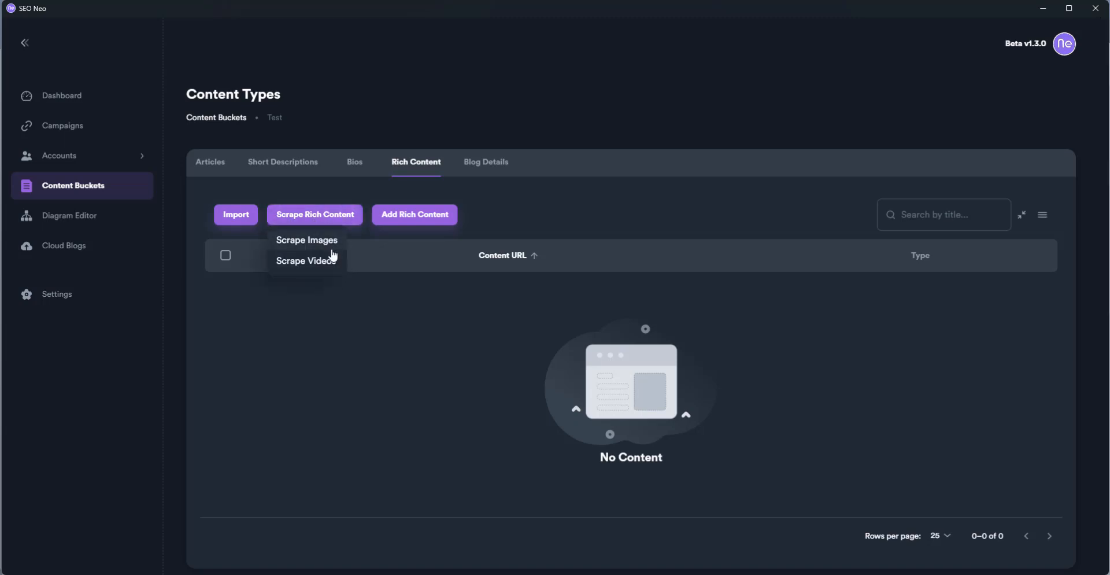
left_click(321, 241)
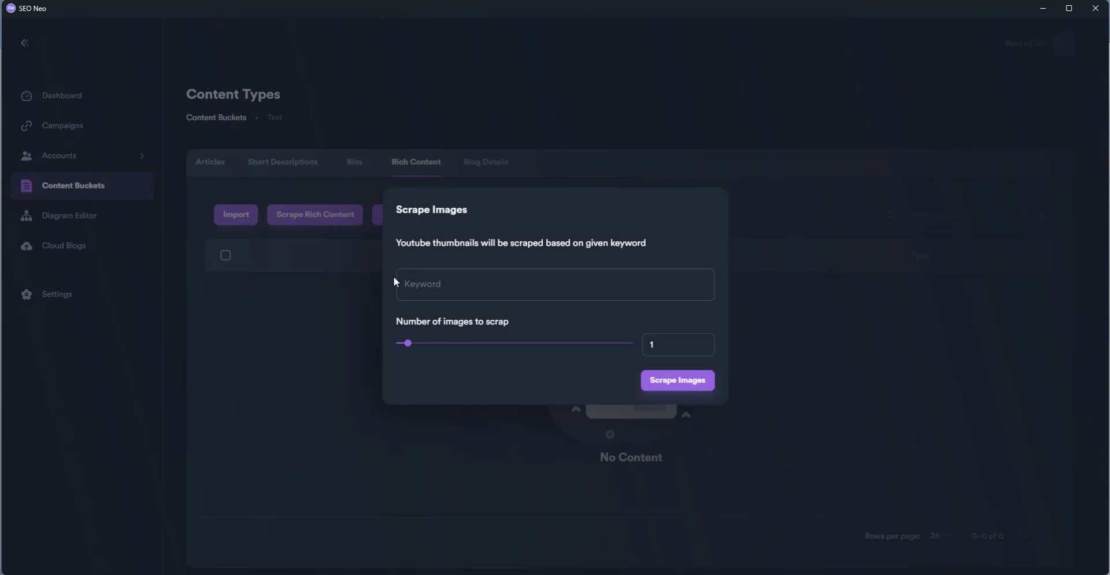
left_click(449, 284)
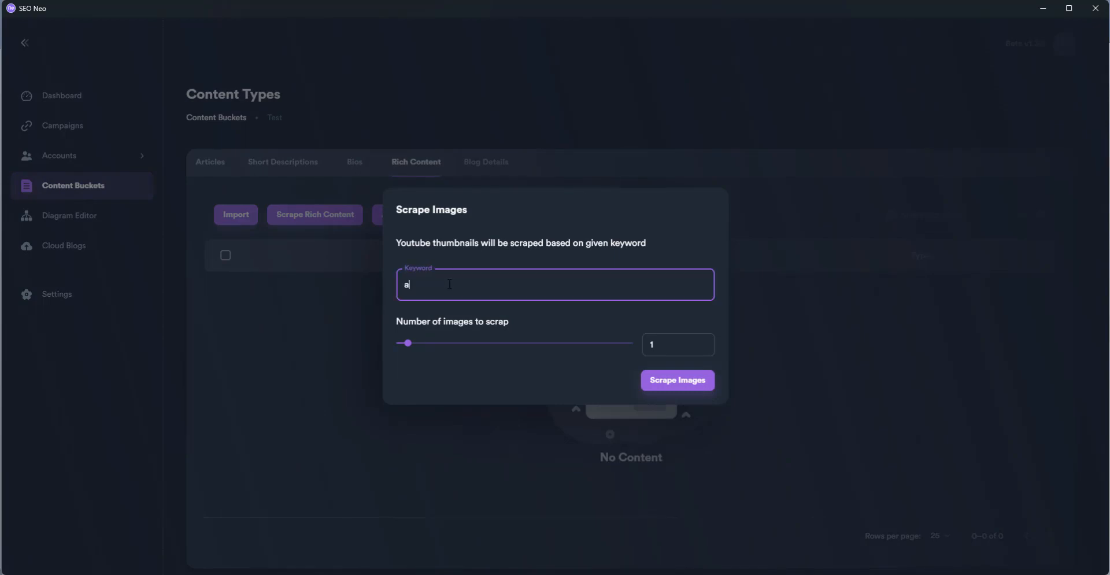
type("acid reflux")
left_click_drag(408, 343, 637, 345)
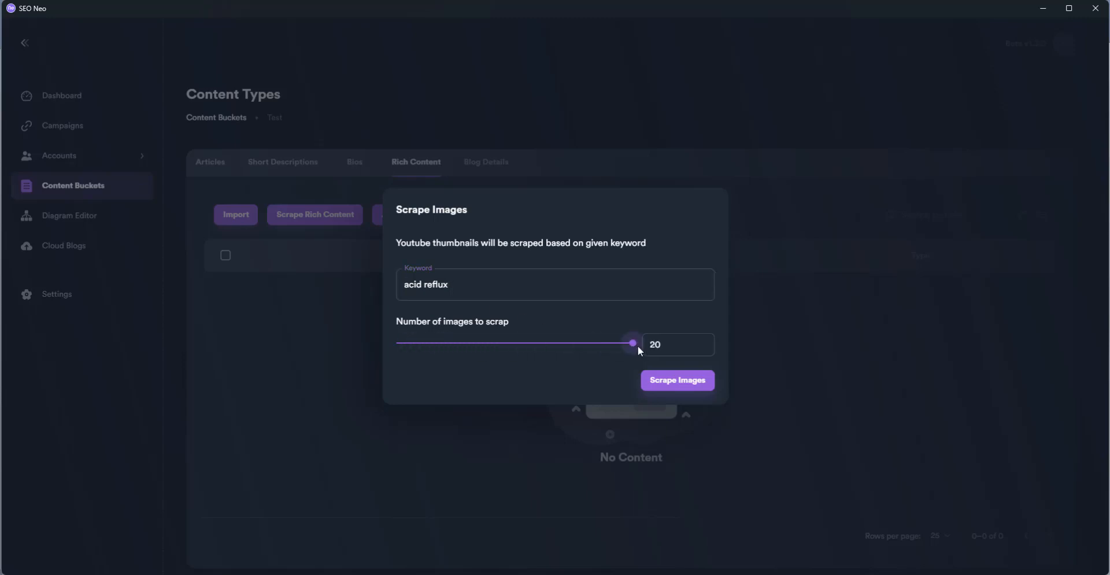
left_click(665, 380)
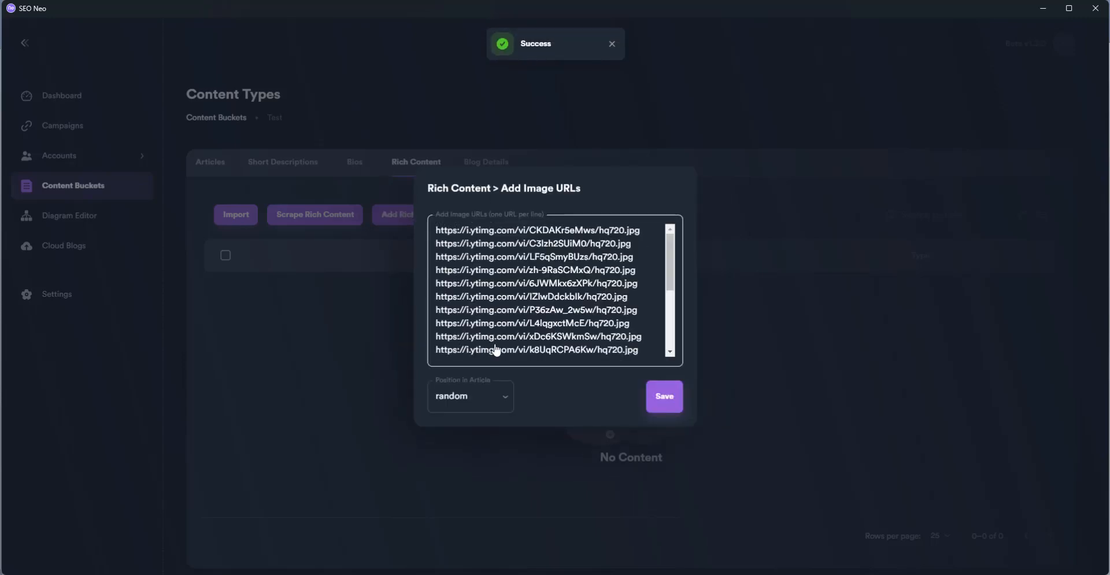
left_click(650, 408)
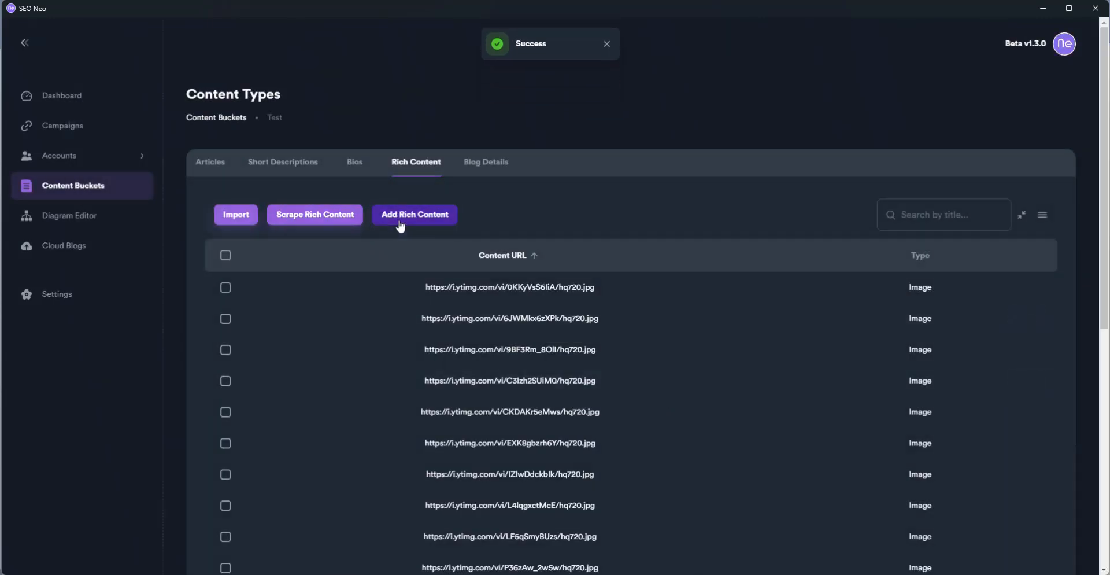
Scrape and save 20 'acid reflux' video URLs, then view the Bios list
left_click(303, 225)
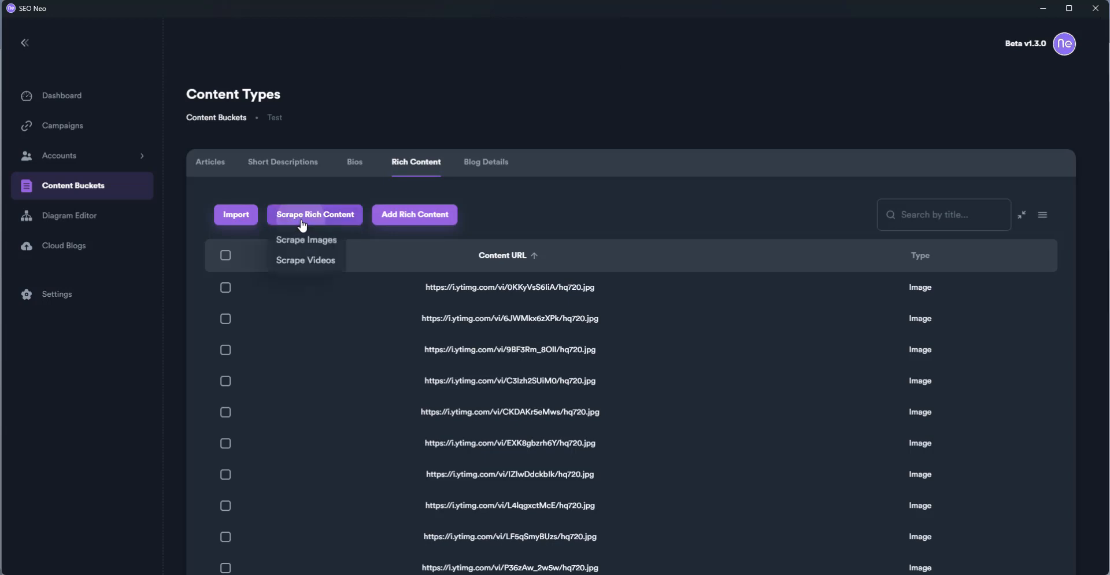
left_click(323, 265)
left_click(475, 288)
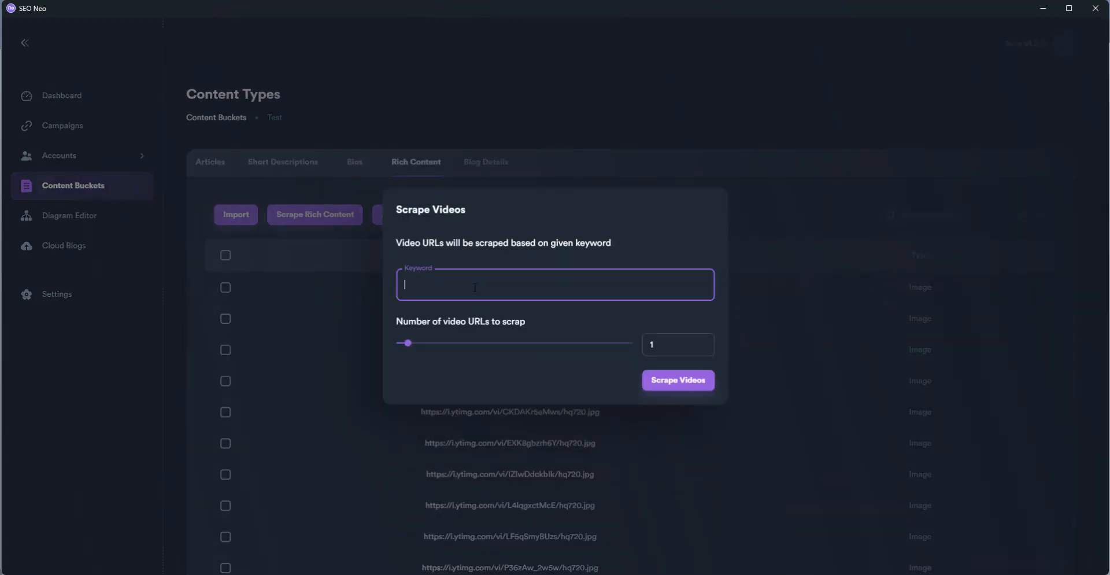
type("acid reflux")
left_click(633, 343)
left_click(680, 387)
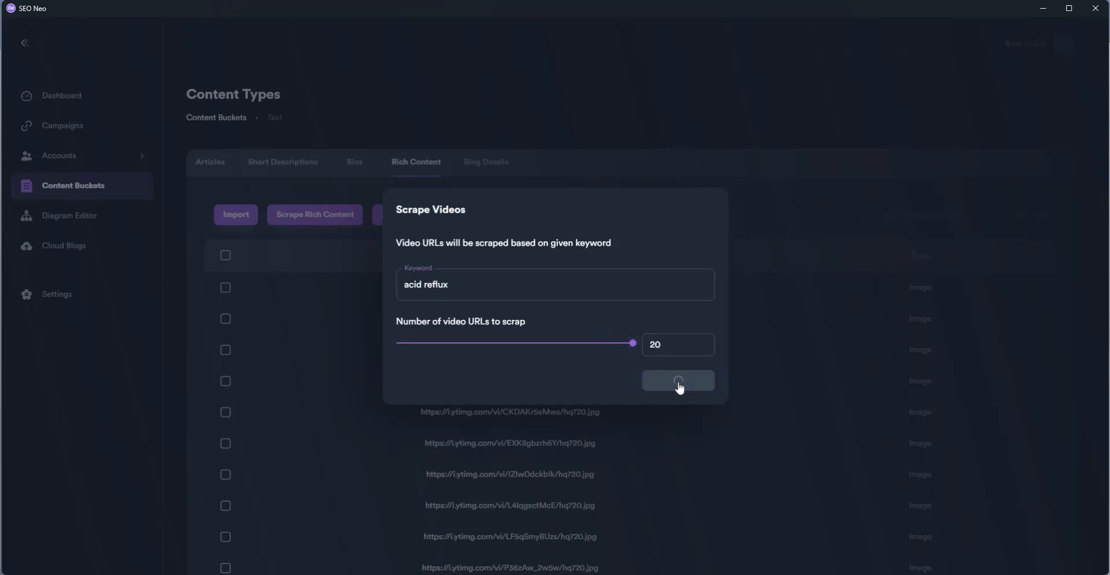
left_click(672, 399)
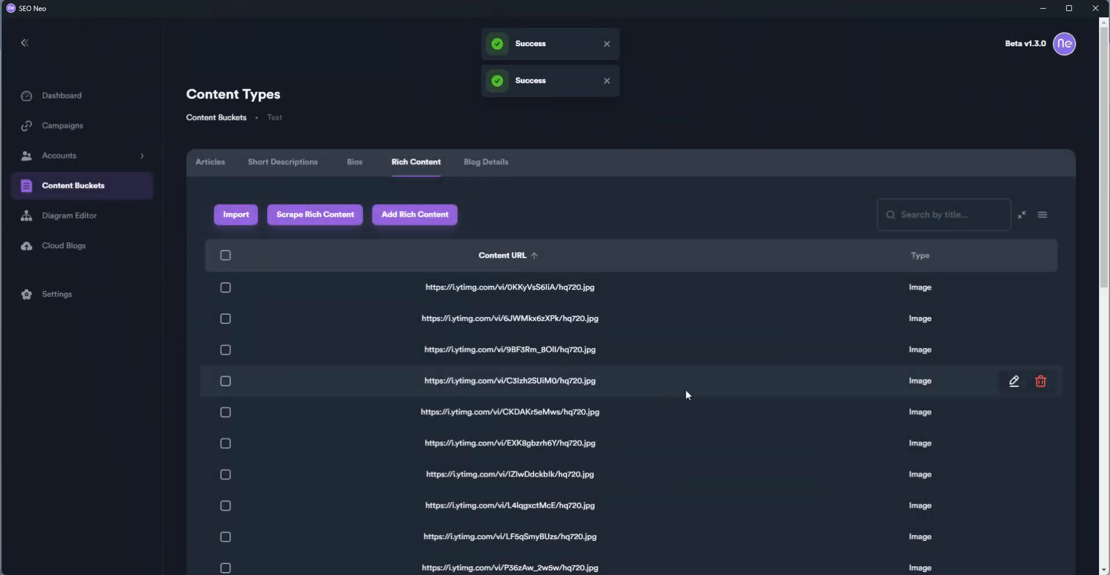
left_click(360, 170)
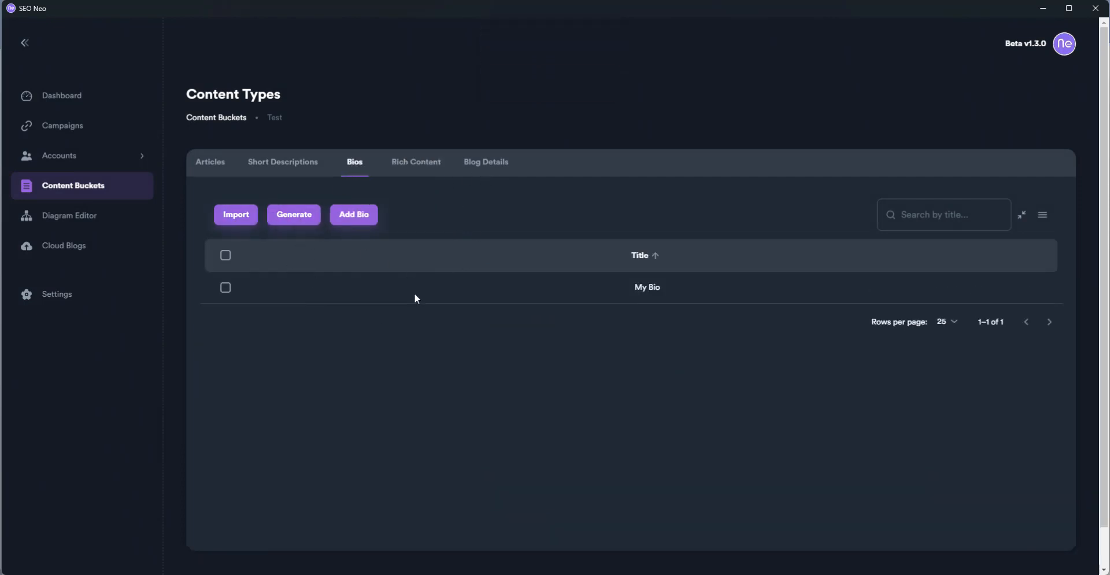
Generate an OpenAI short description on topic 'doctors', keyword 'omeprazol', with Professional tone
left_click(296, 171)
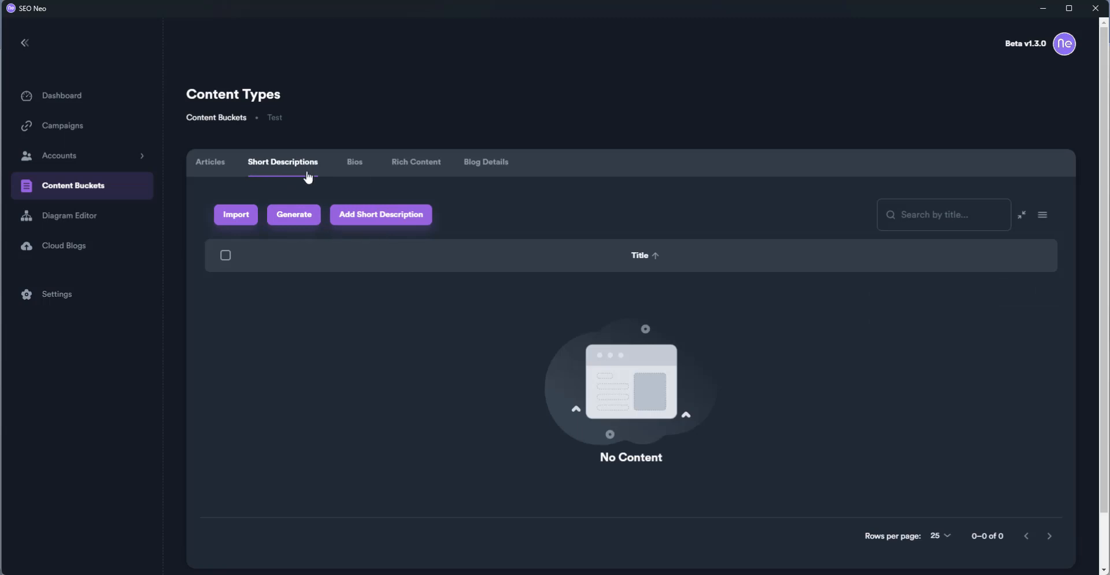
left_click(300, 214)
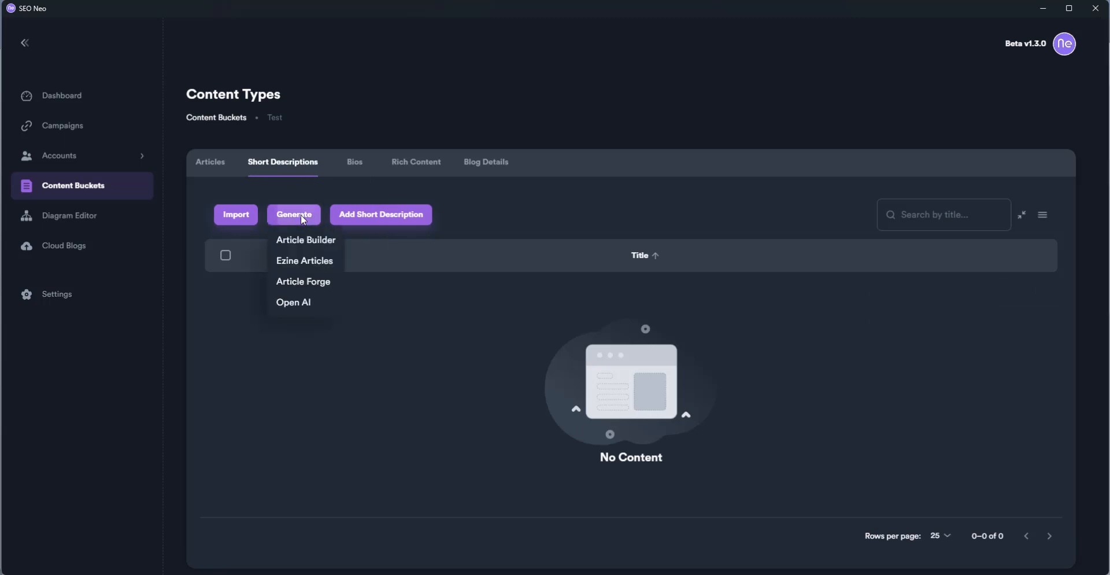
left_click(320, 305)
left_click(471, 196)
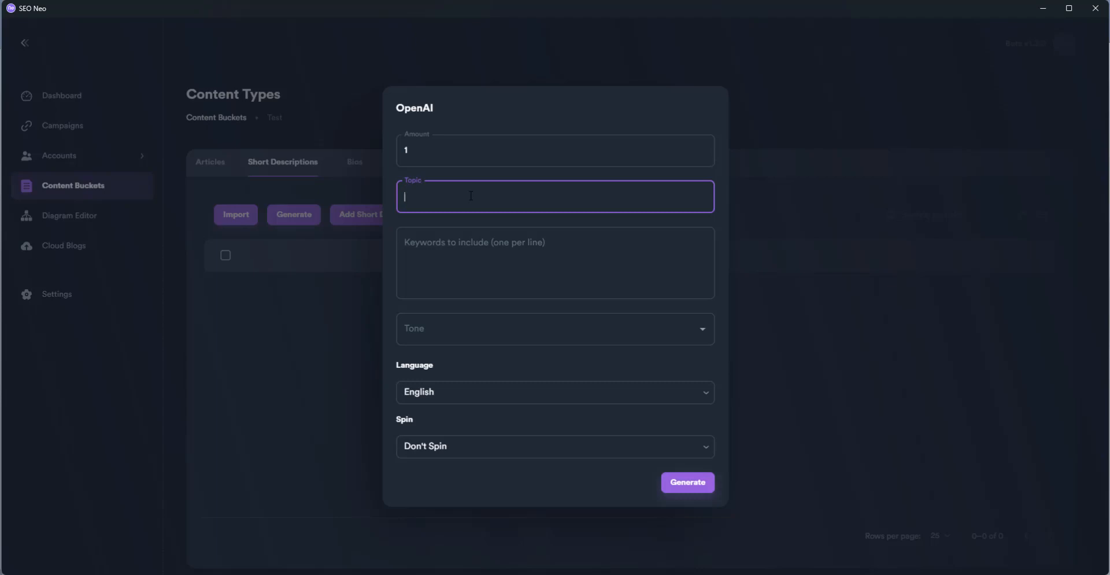
type("doctors")
left_click(484, 242)
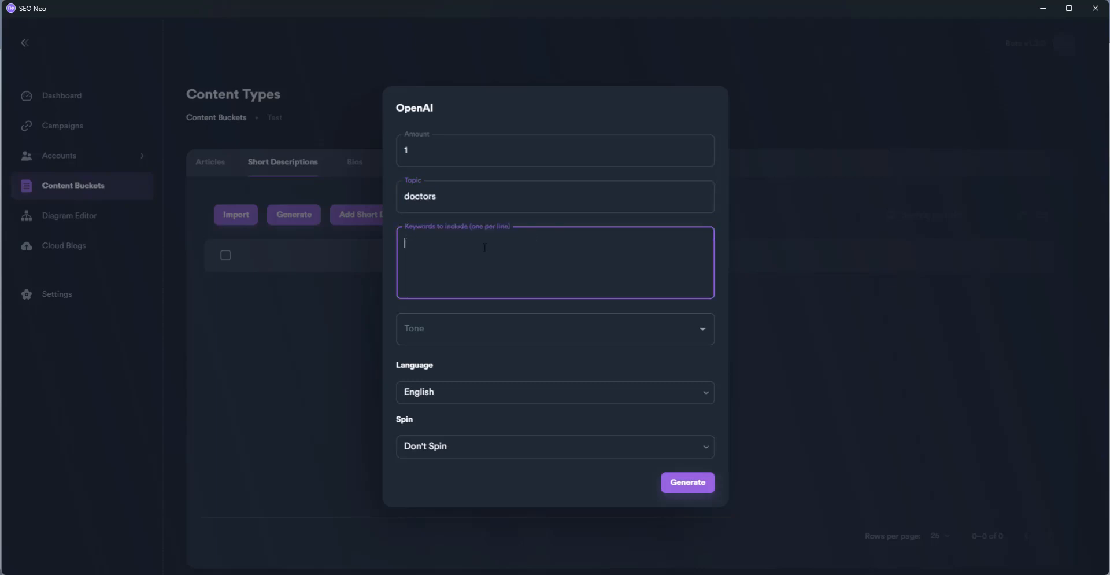
type("omeprazole")
left_click(452, 335)
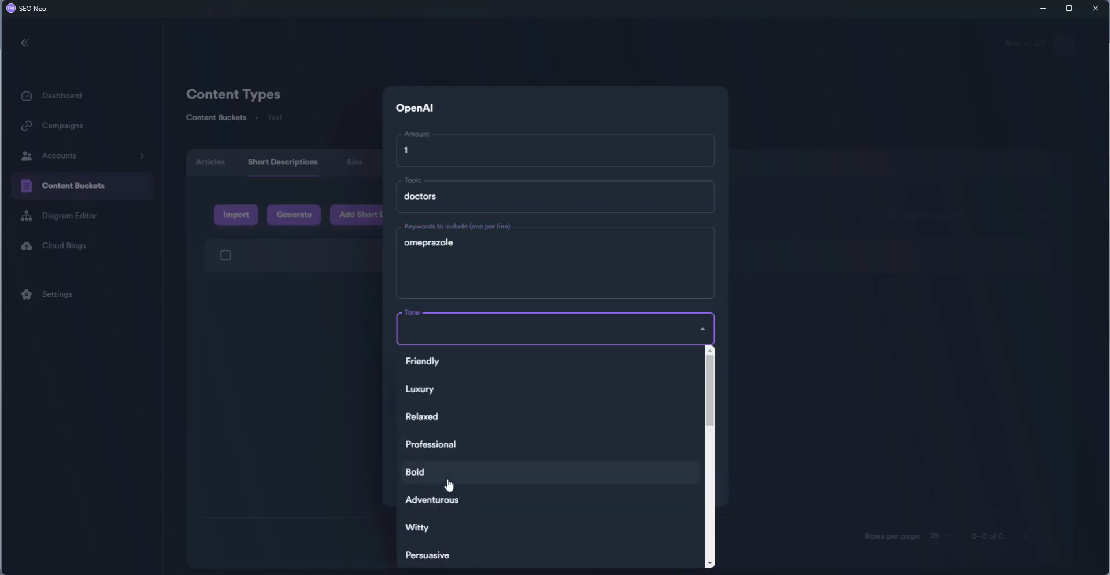
scroll(454, 485, "down", 4)
scroll(454, 446, "up", 3)
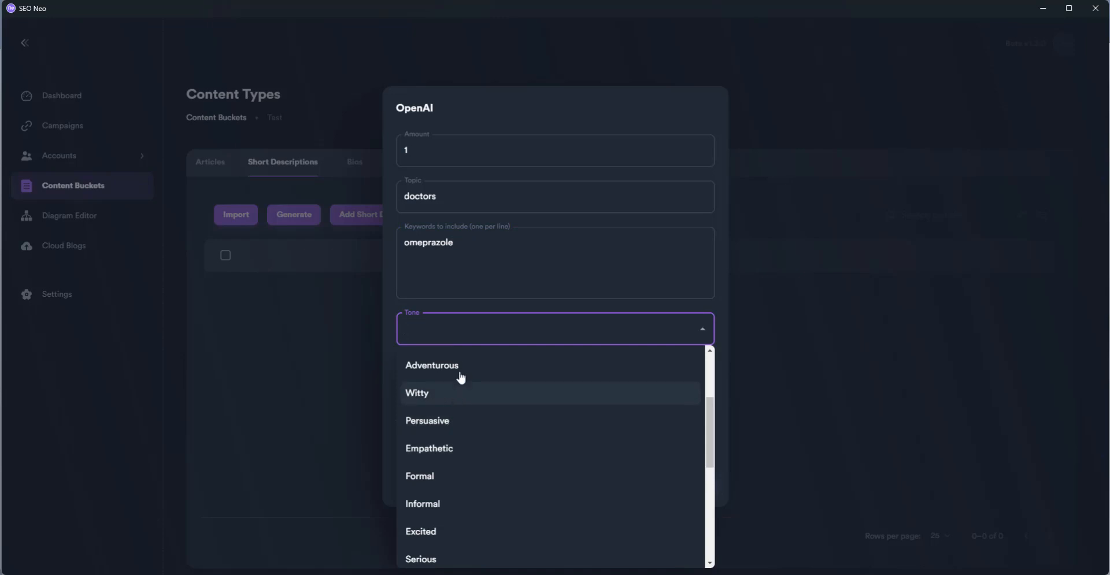
scroll(459, 406, "up", 3)
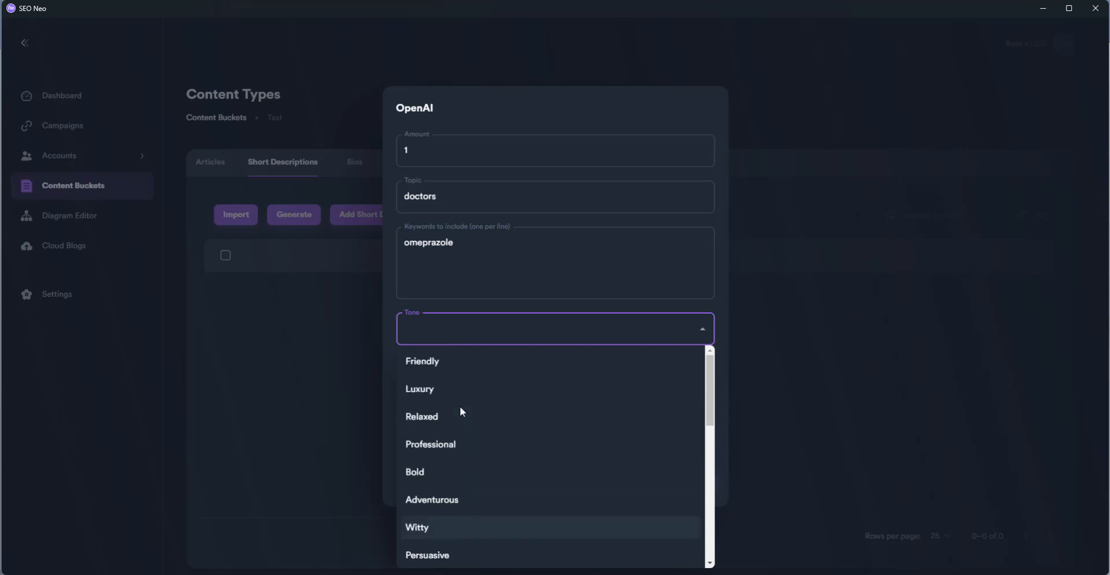
left_click(460, 448)
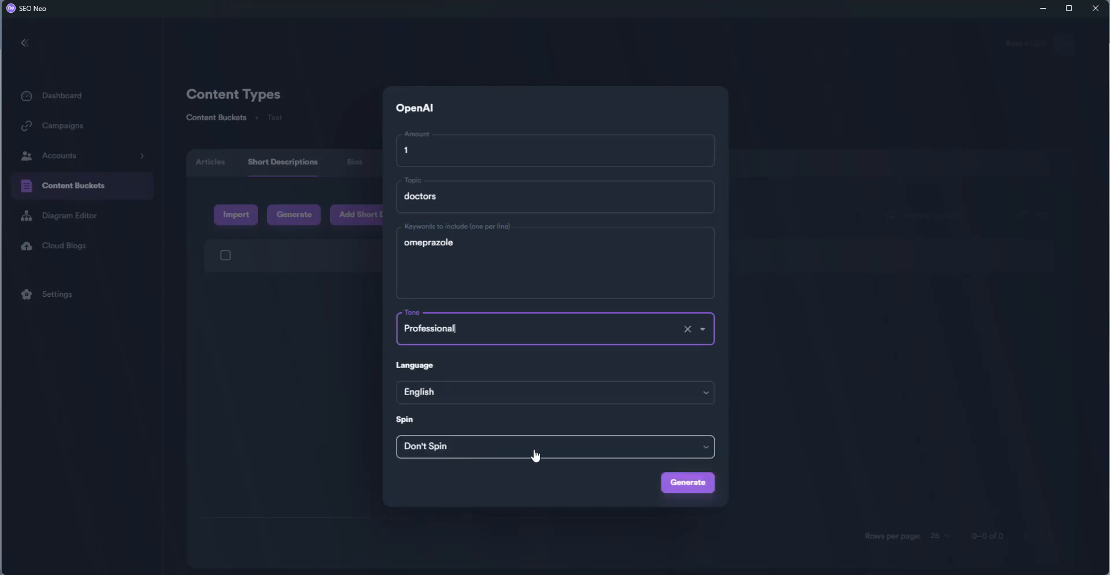
left_click(687, 483)
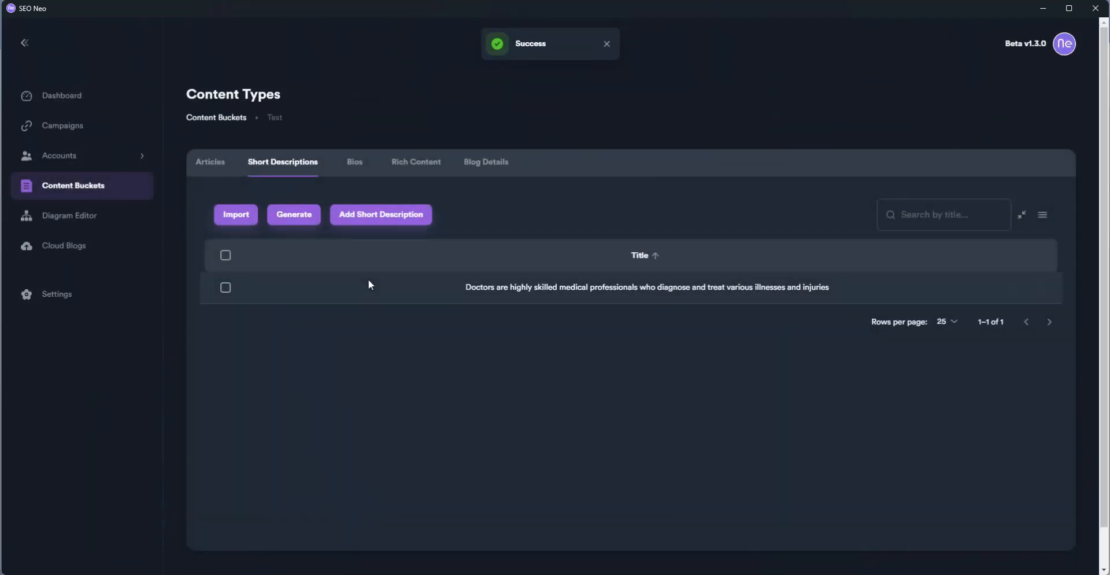
Generate one AI bio in the Bios list, then go to the Diagram Editor
left_click(355, 167)
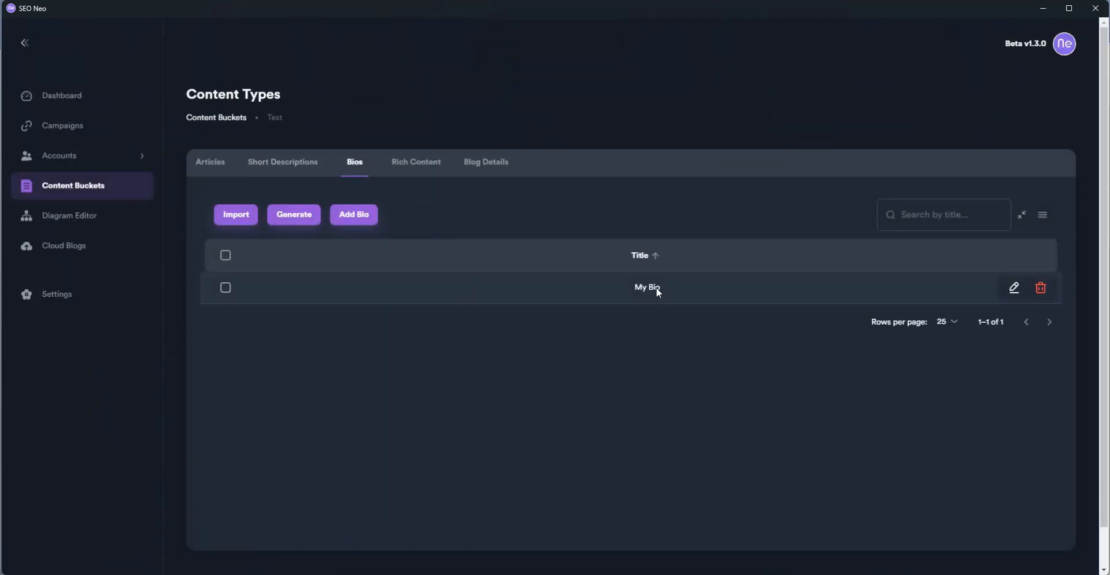
left_click(302, 220)
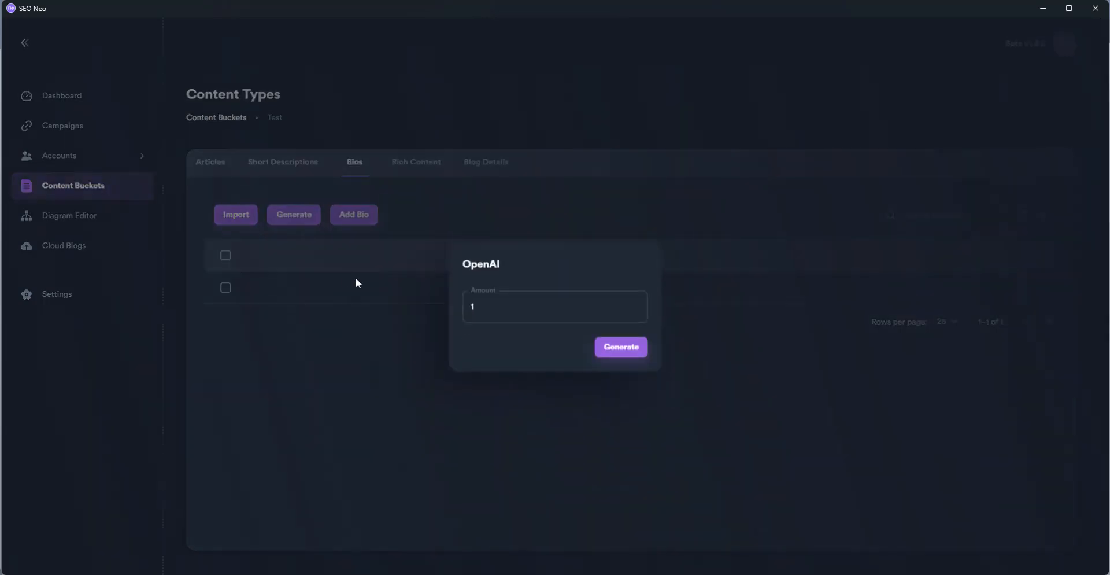
left_click(635, 345)
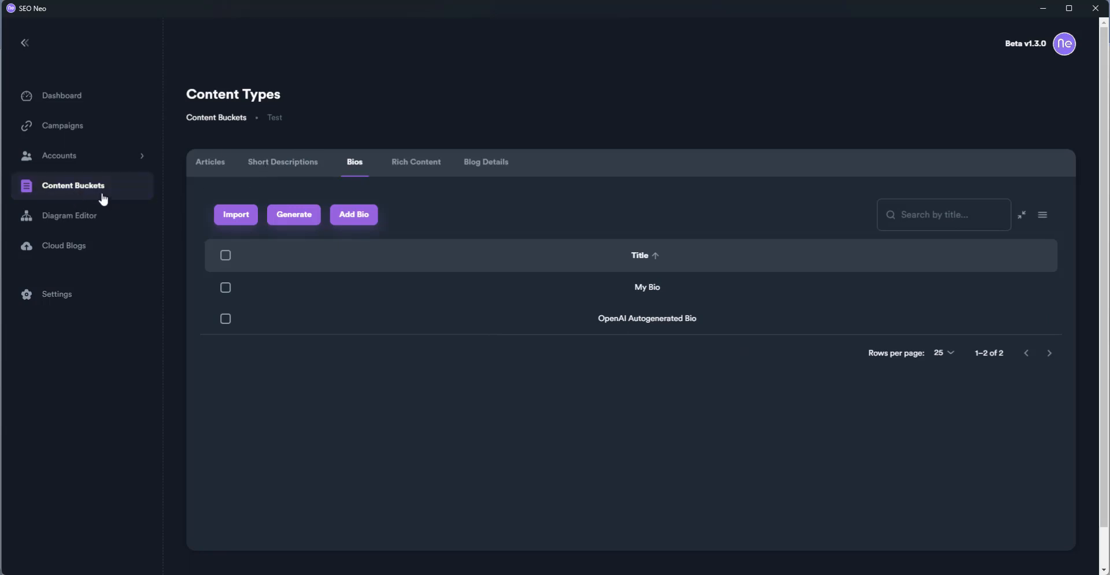
left_click(74, 216)
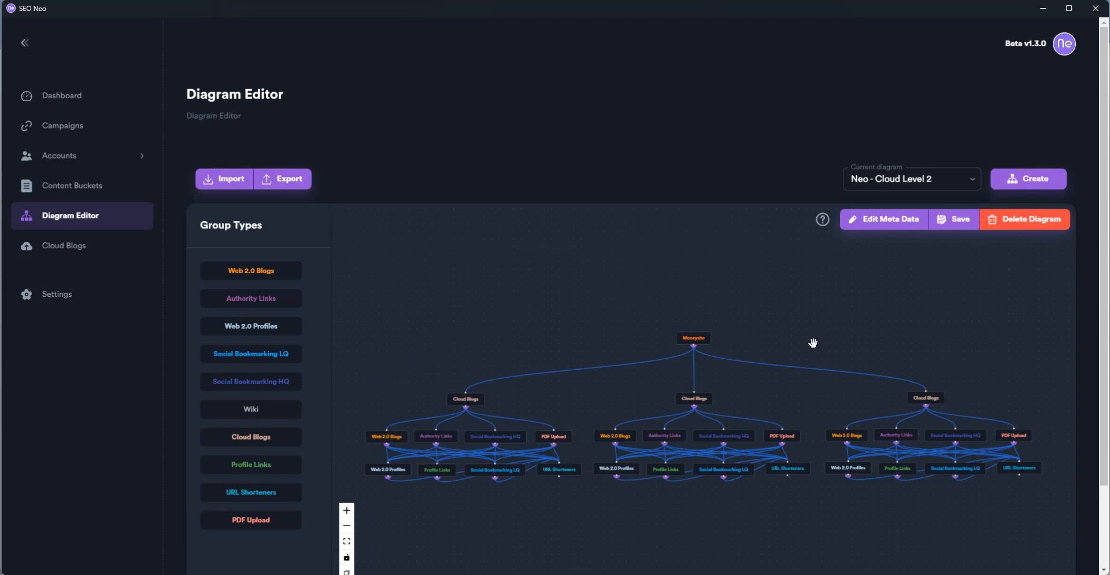
Confirm Neo - Cloud Level 2 as the current diagram, then go to Cloud Blogs
left_click(899, 179)
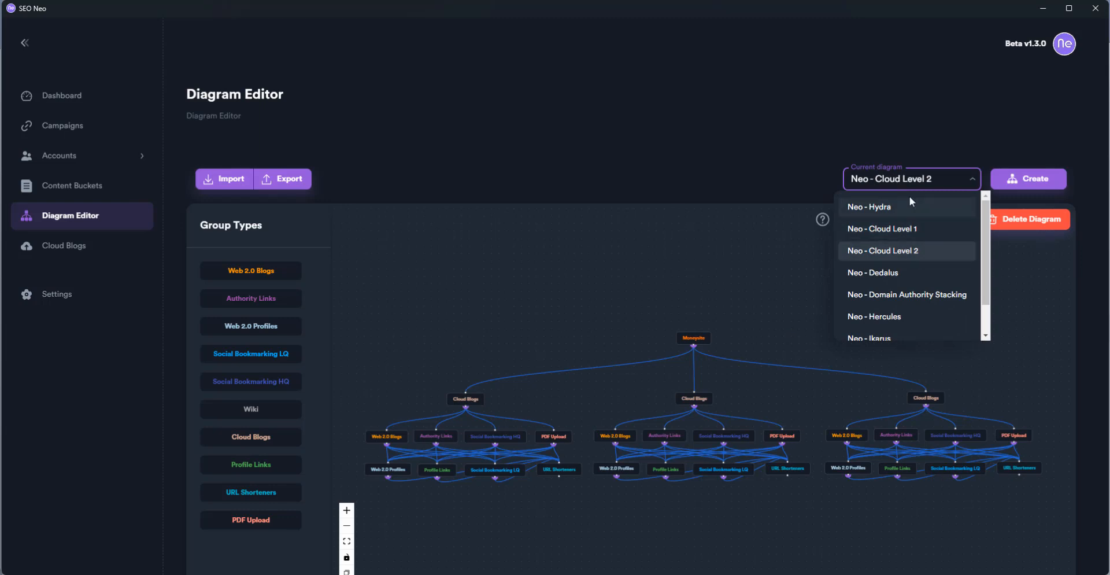
left_click(713, 233)
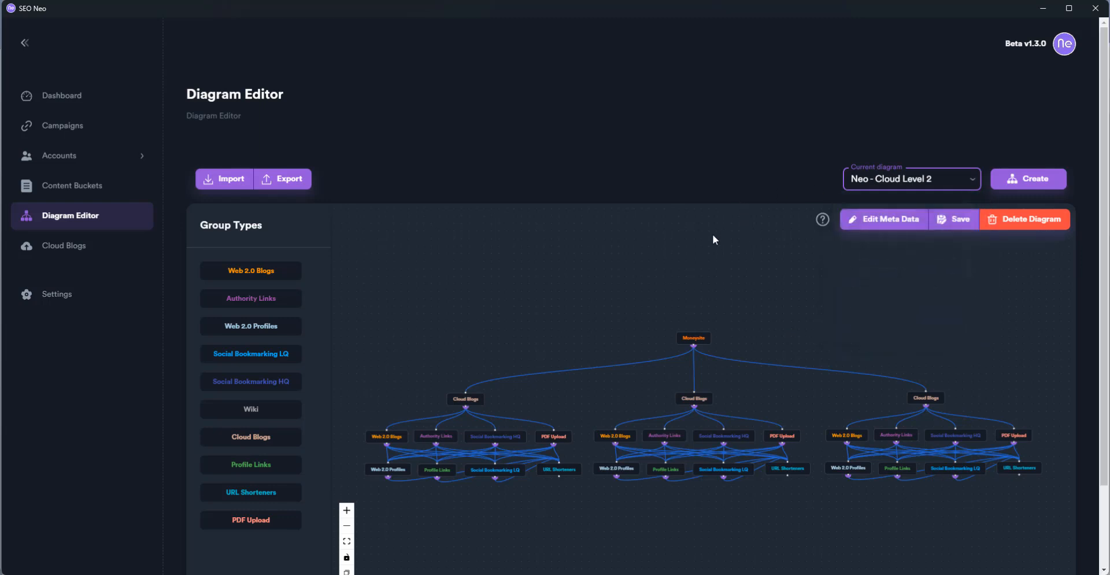
left_click(75, 245)
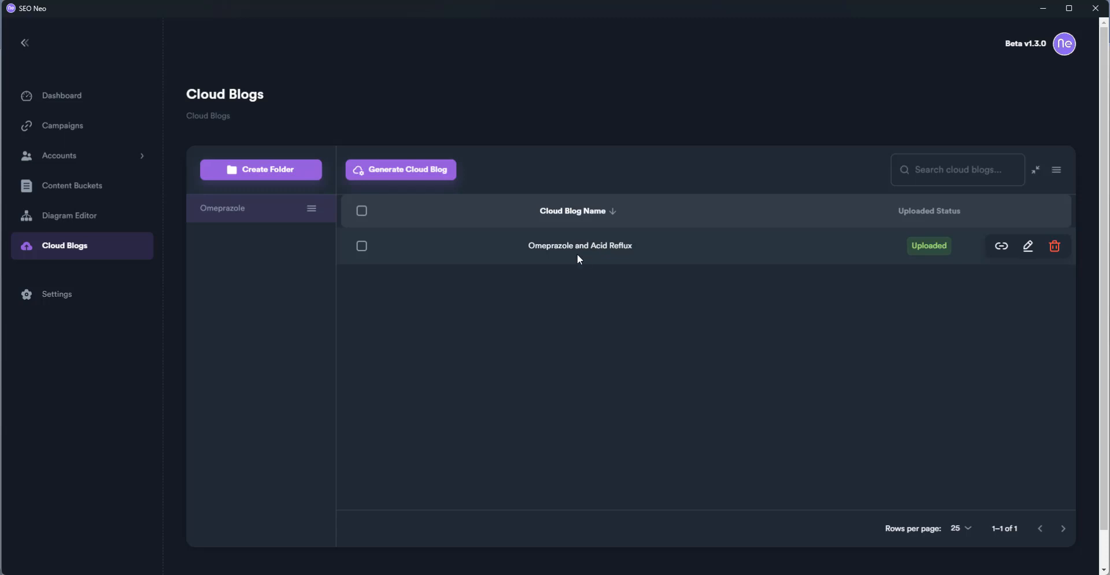
Start a Layout 2 cloud blog named 'Omeprazole Side Effects Acid Reflux' and select the name text
left_click(394, 173)
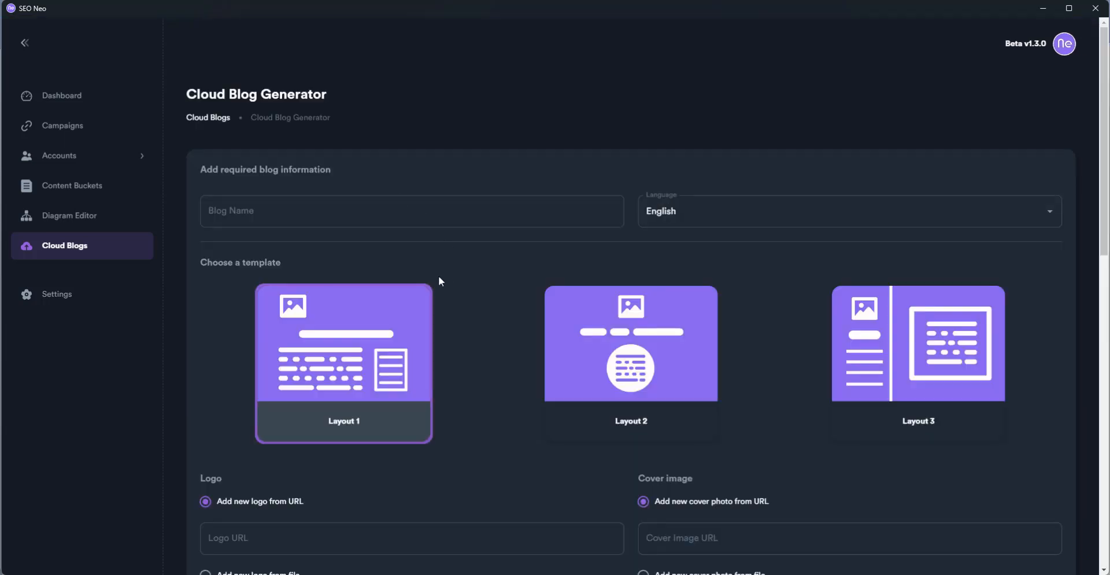
scroll(488, 300, "down", 10)
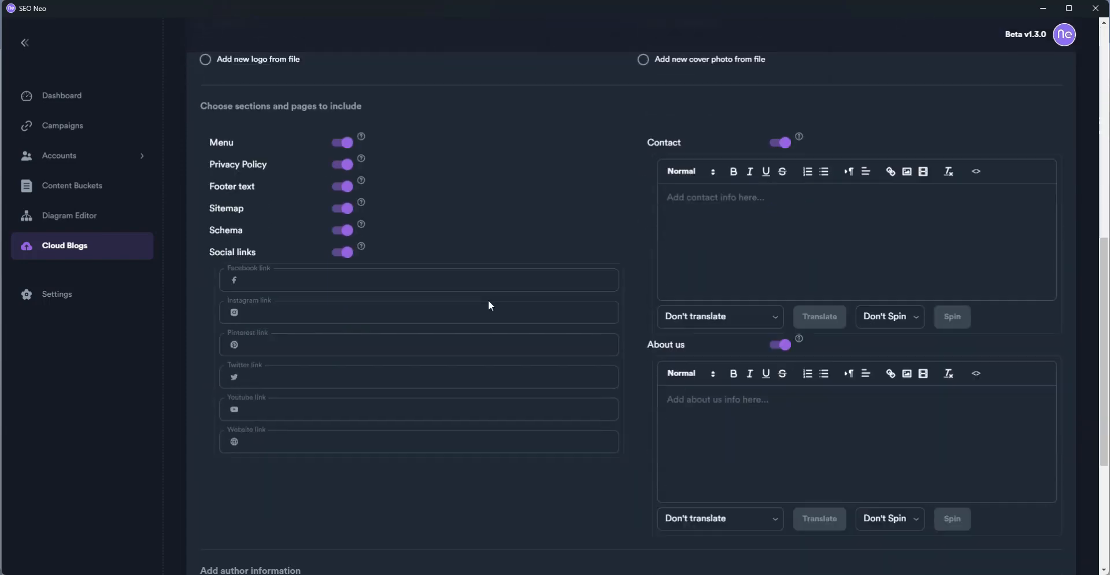
scroll(489, 299, "down", 4)
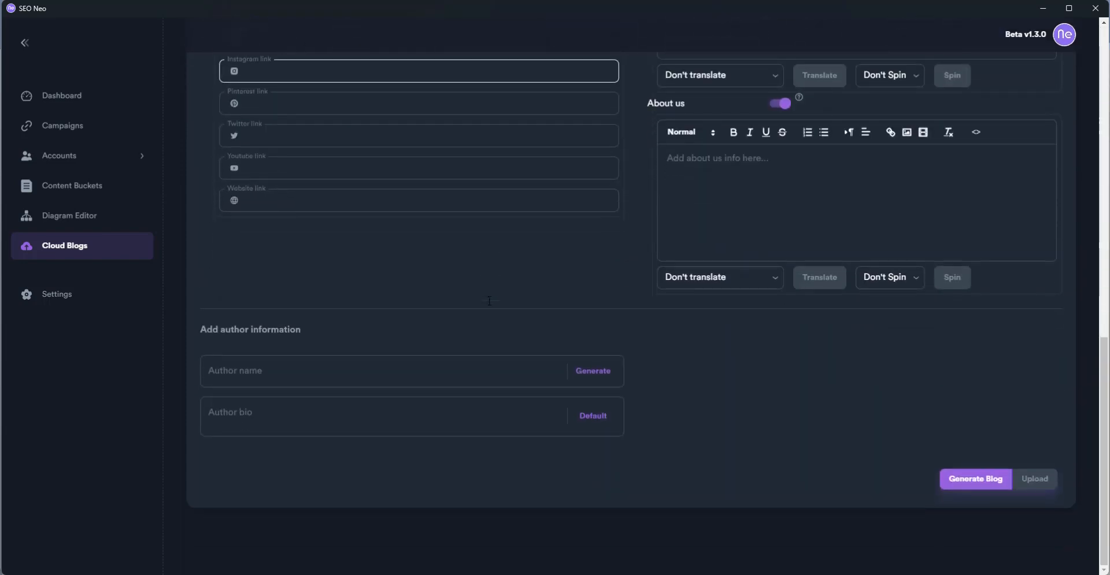
scroll(489, 300, "up", 12)
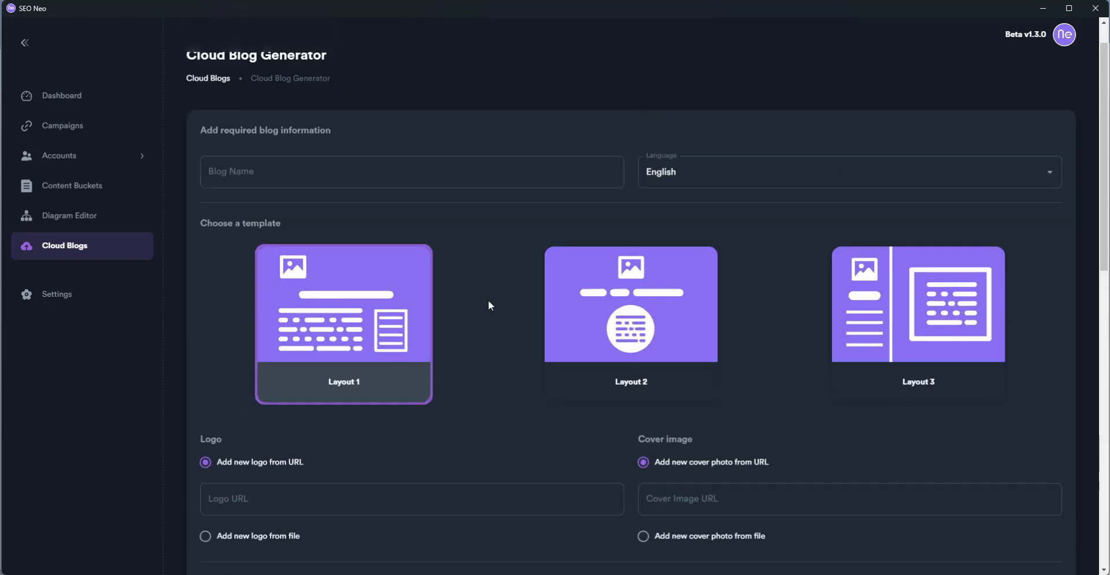
scroll(488, 299, "up", 1)
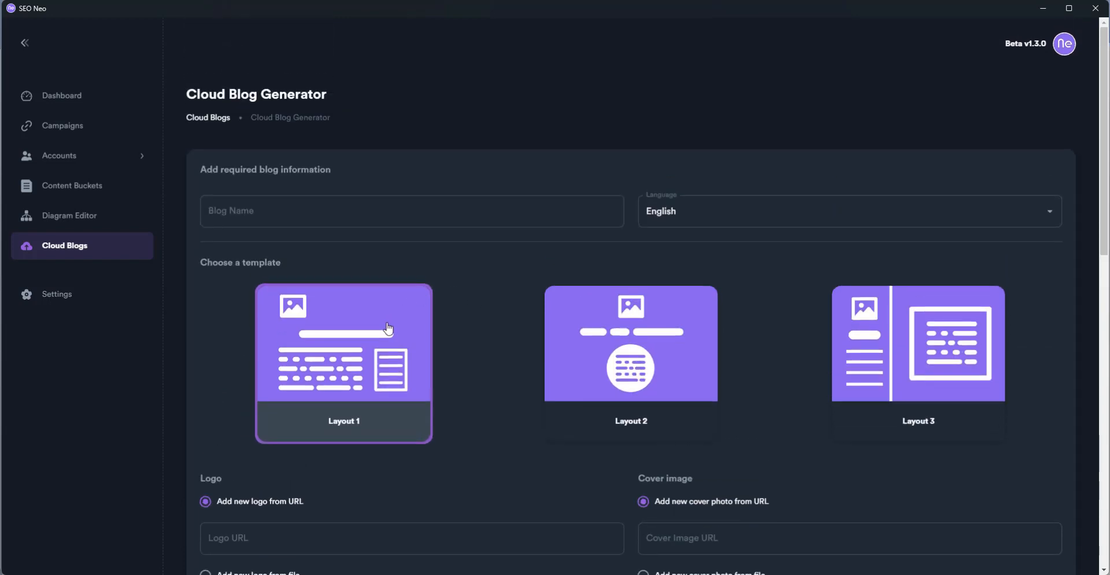
left_click(631, 347)
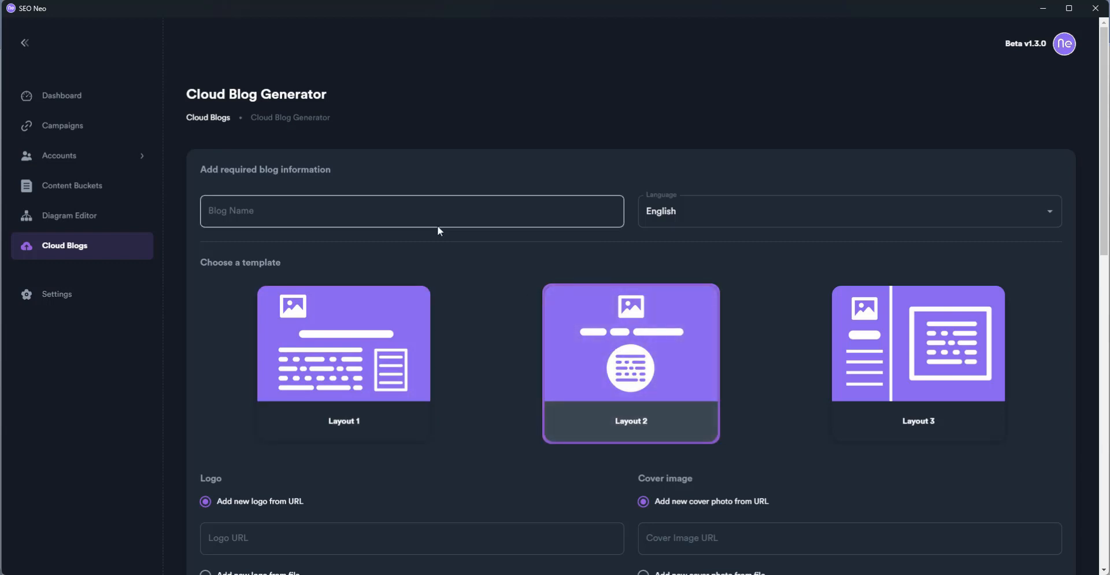
left_click(410, 215)
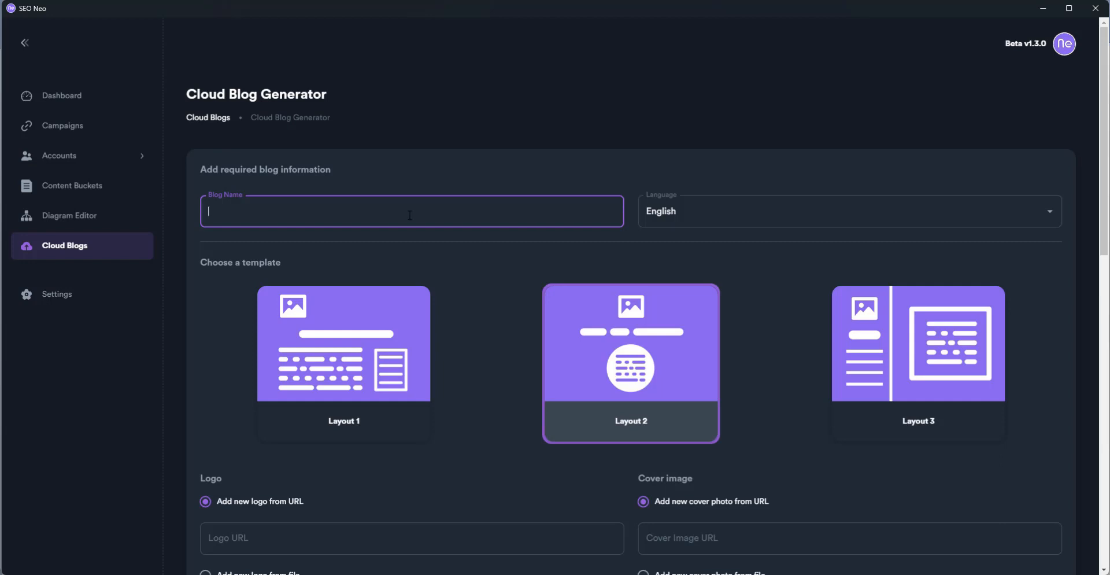
type("Omeprazole Side Effects")
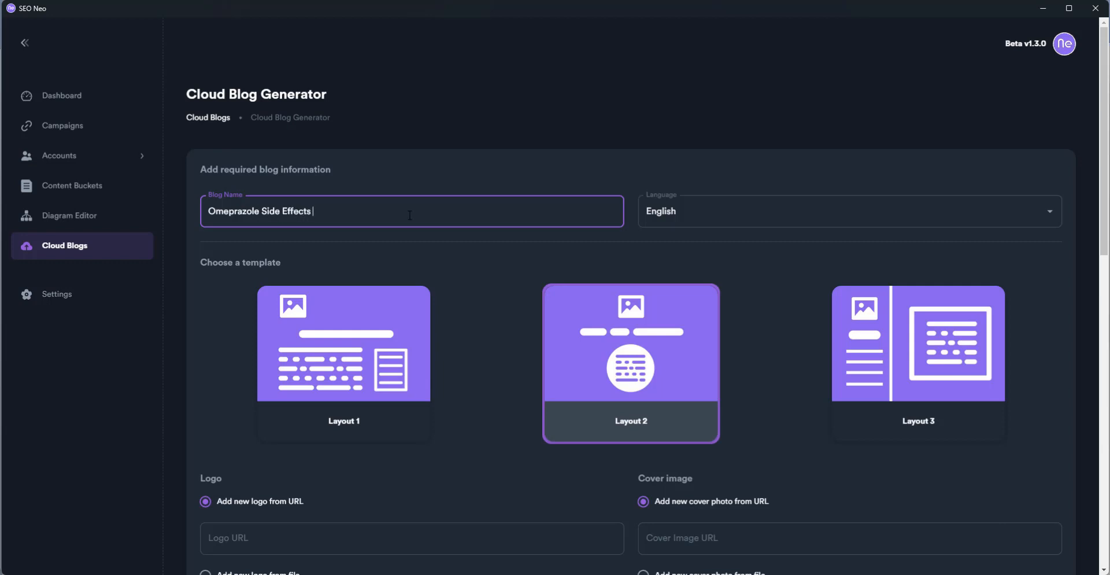
type(" Acid Reflux")
key("ctrl+a")
key("ctrl+c")
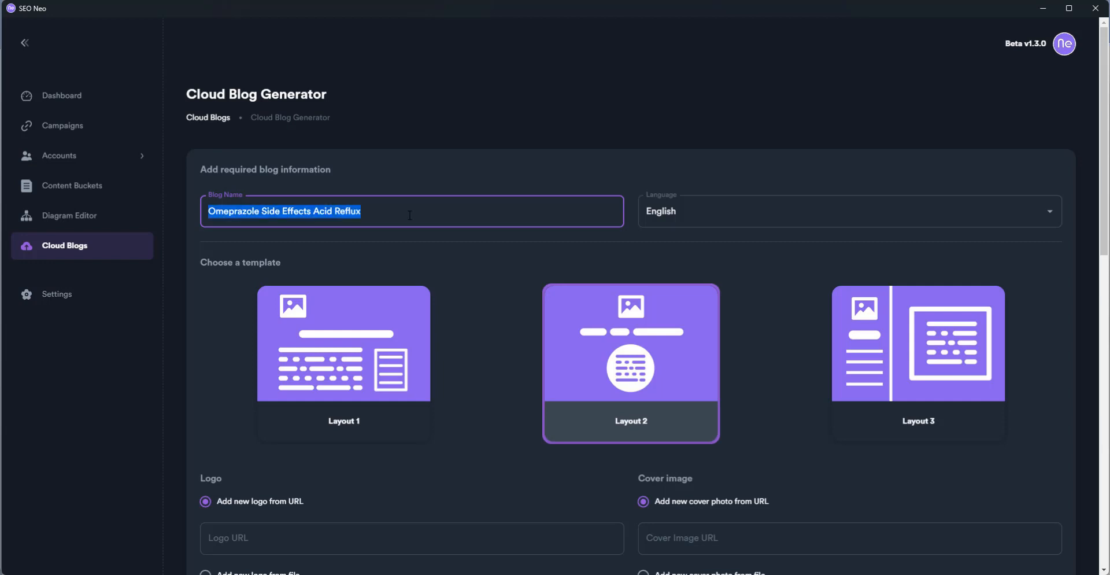
scroll(577, 384, "down", 2)
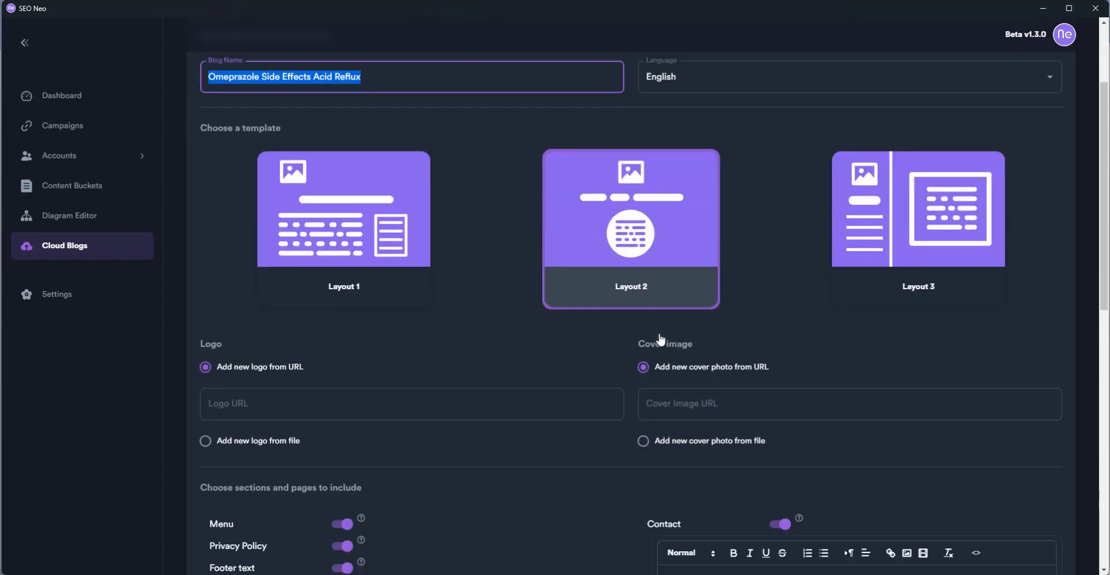
scroll(448, 357, "down", 4)
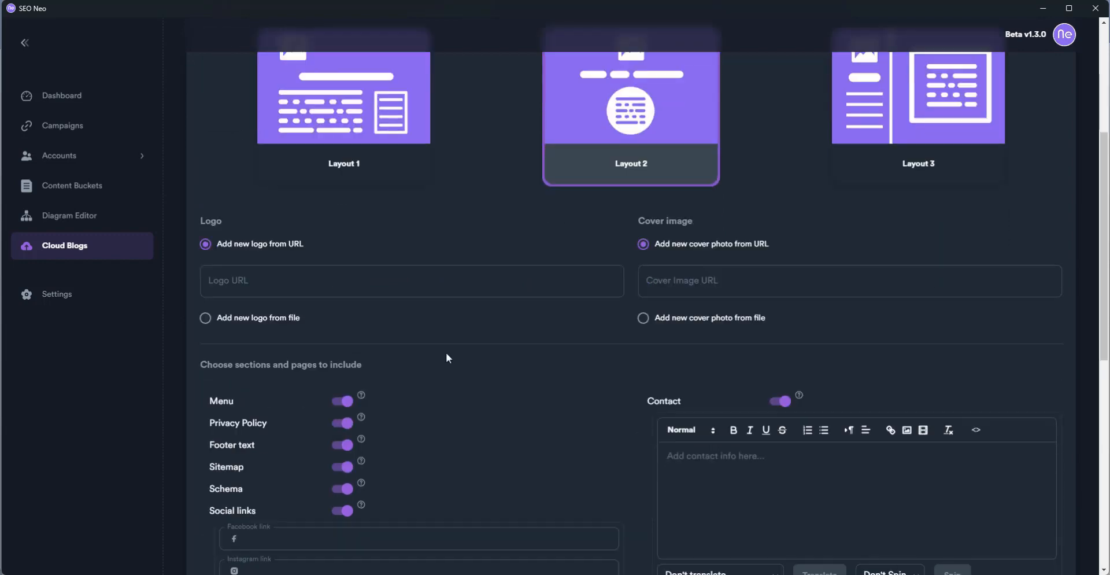
scroll(499, 301, "down", 2)
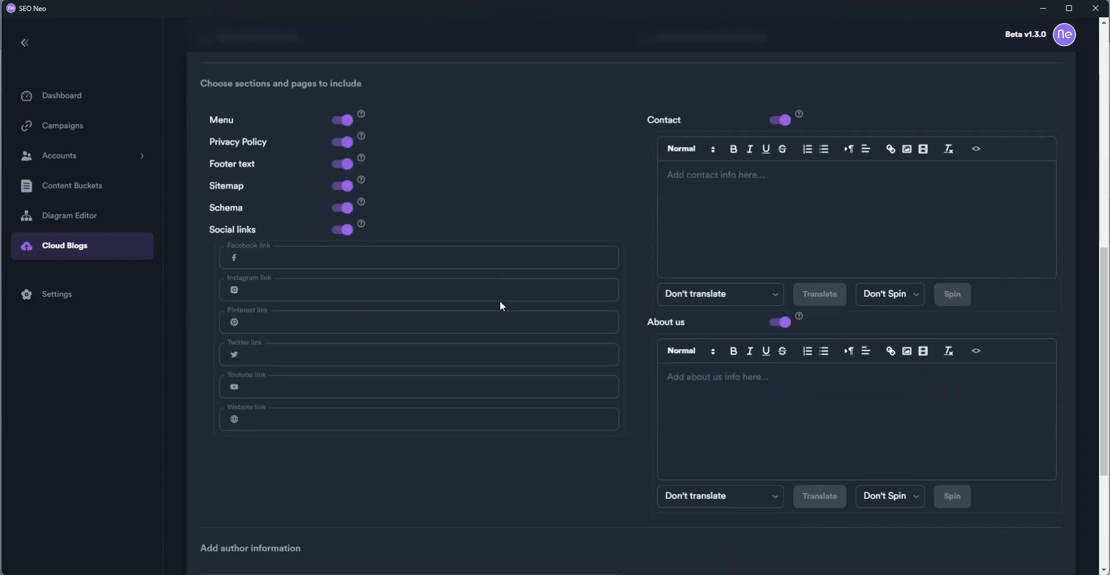
left_click(438, 263)
scroll(438, 263, "up", 4)
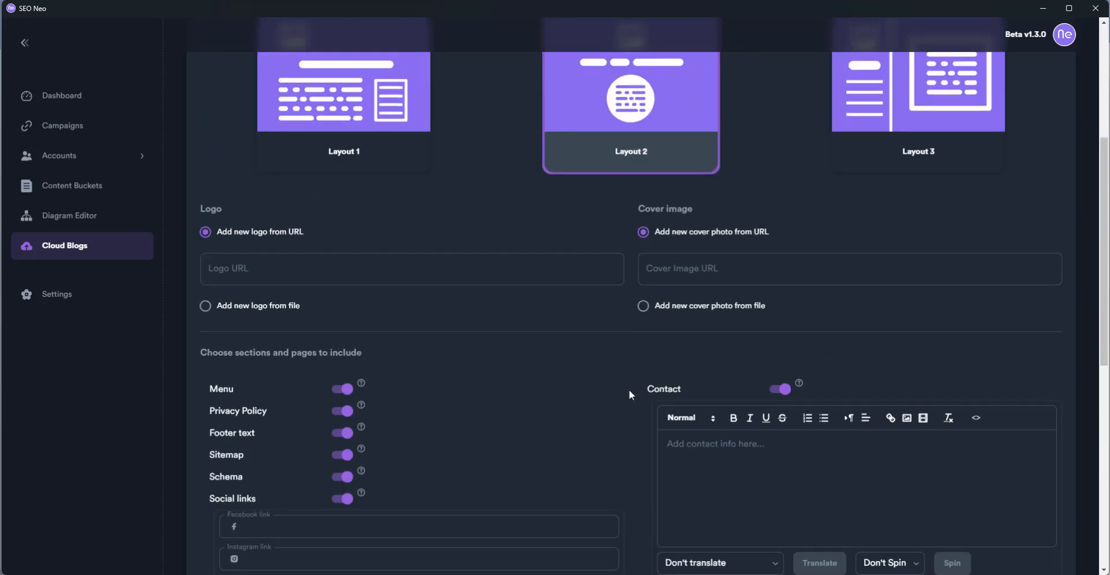
scroll(631, 393, "down", 2)
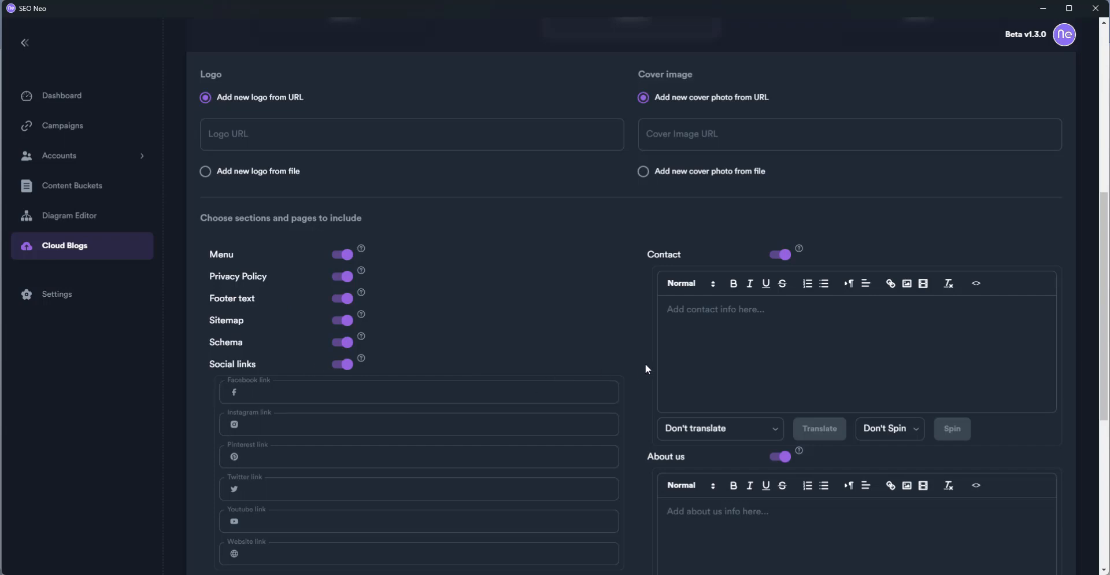
scroll(645, 364, "down", 5)
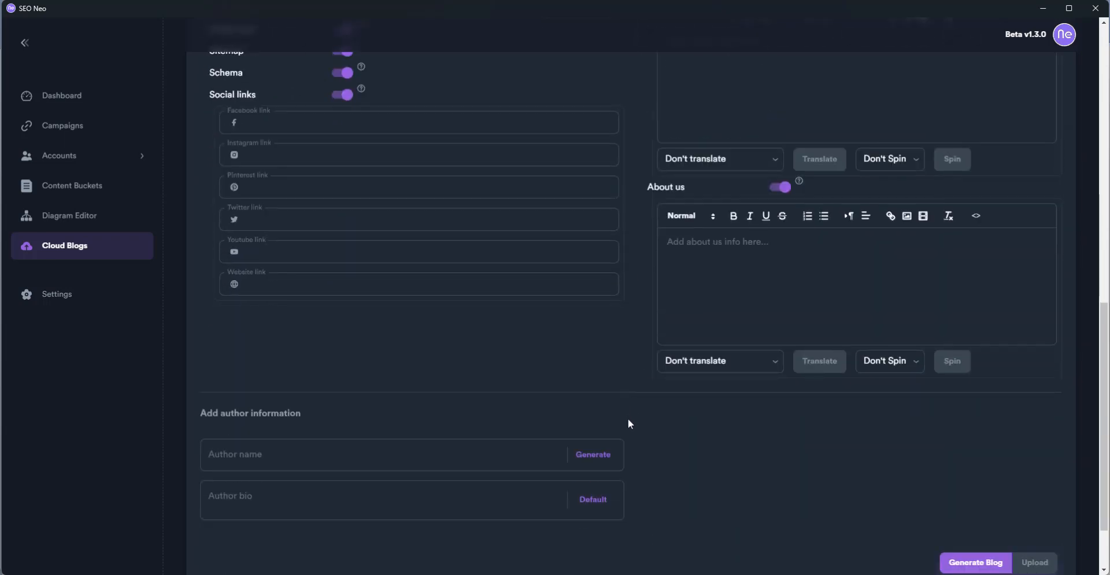
scroll(630, 425, "down", 2)
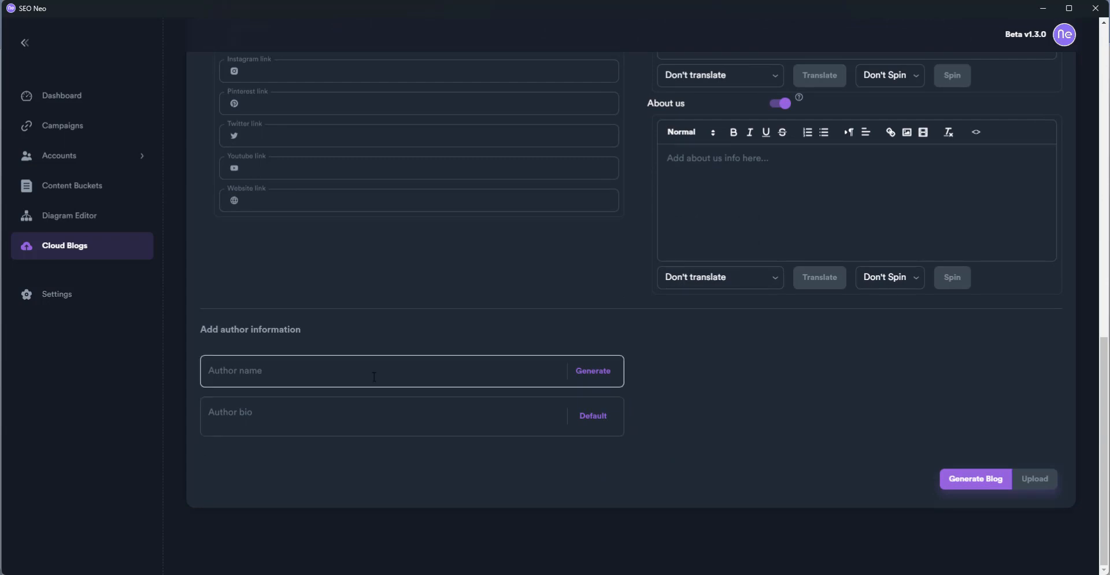
Fill the author name with generated spintax names and the author bio with default spintax text
left_click(606, 376)
left_click(602, 418)
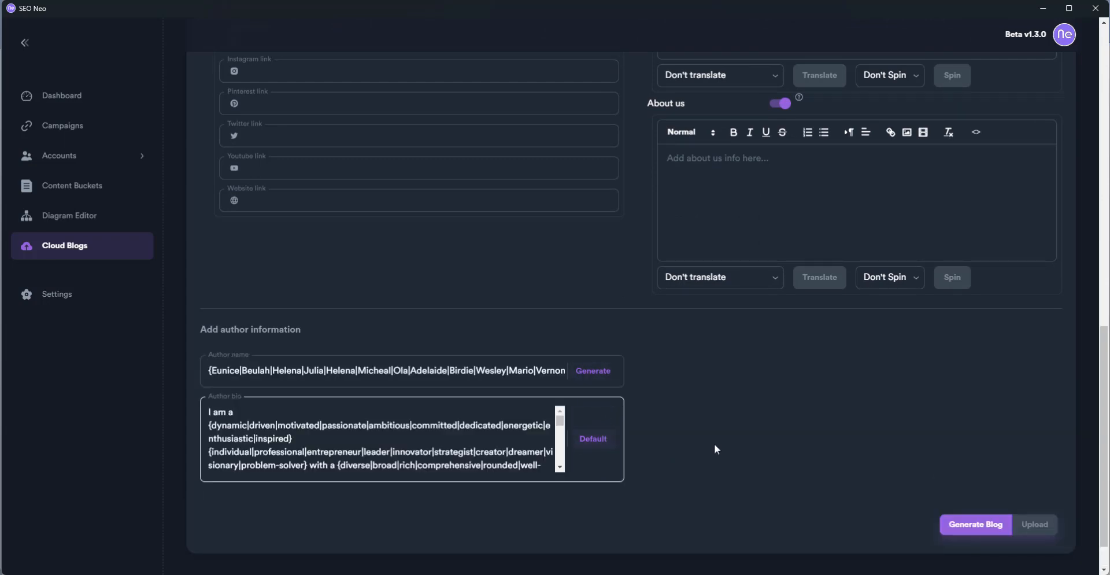
scroll(715, 450, "up", 7)
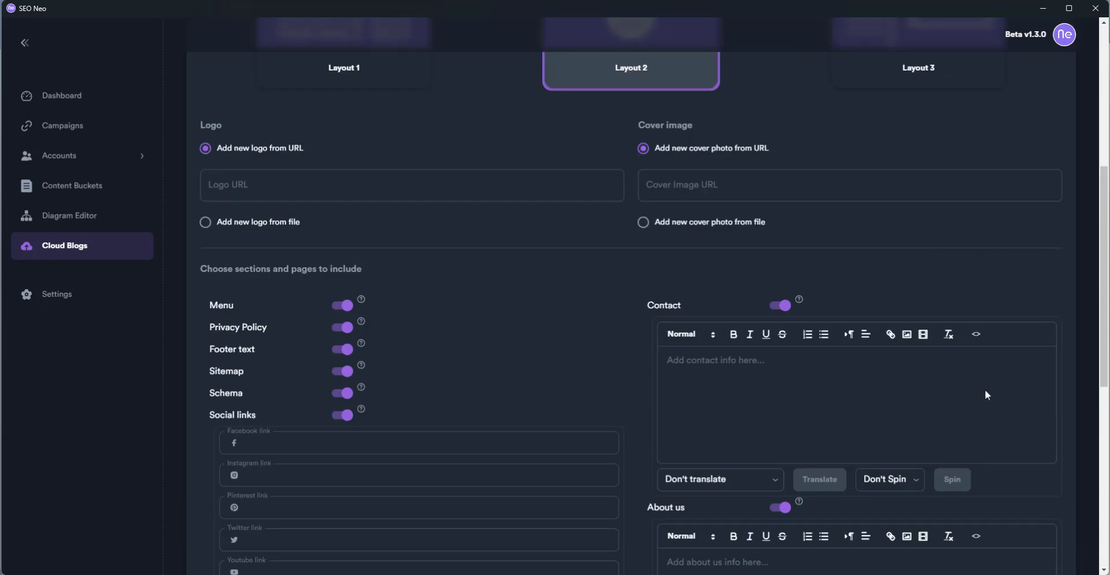
scroll(977, 390, "down", 2)
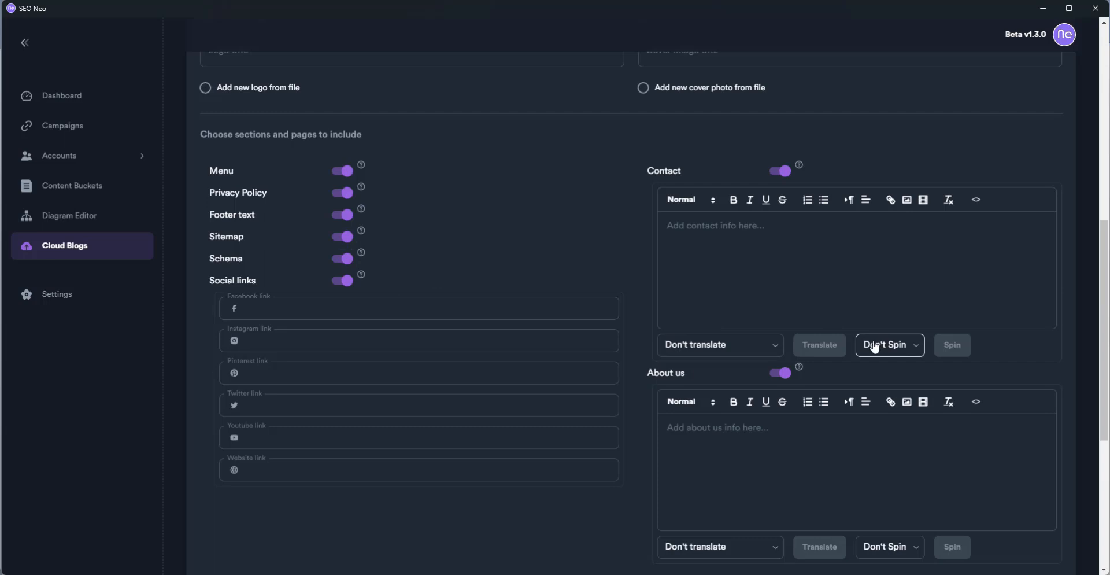
scroll(874, 347, "up", 2)
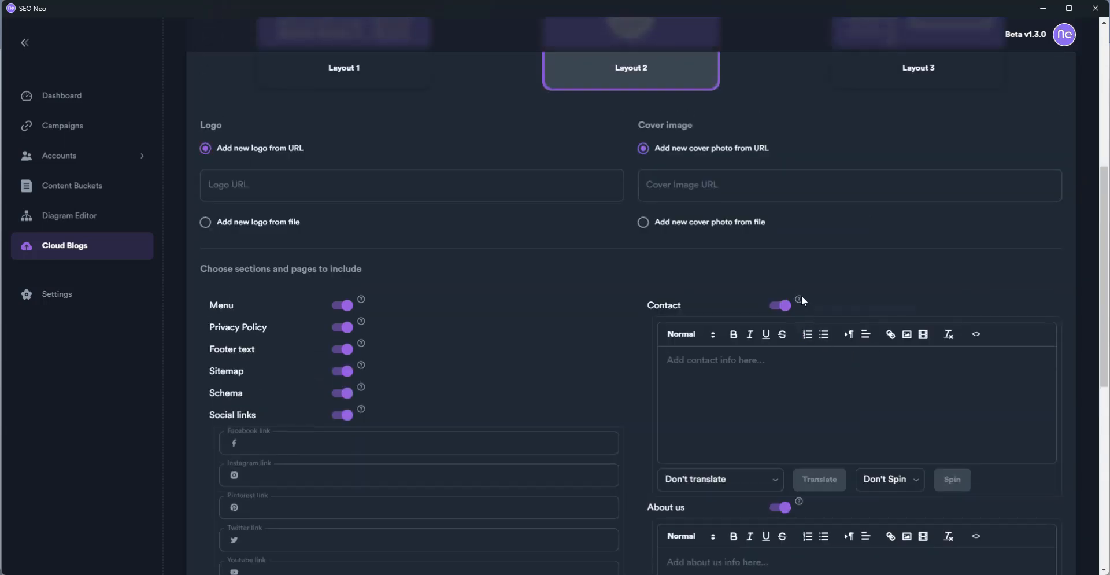
Generate the cloud blog from the current settings and confirm the success message
mouse_move(801, 302)
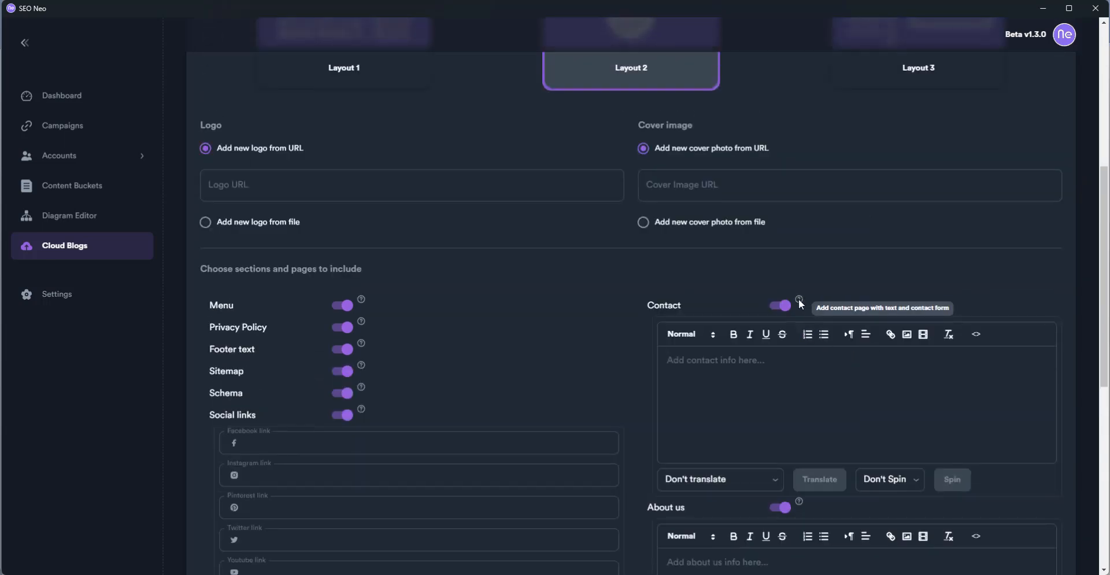
scroll(831, 380, "down", 4)
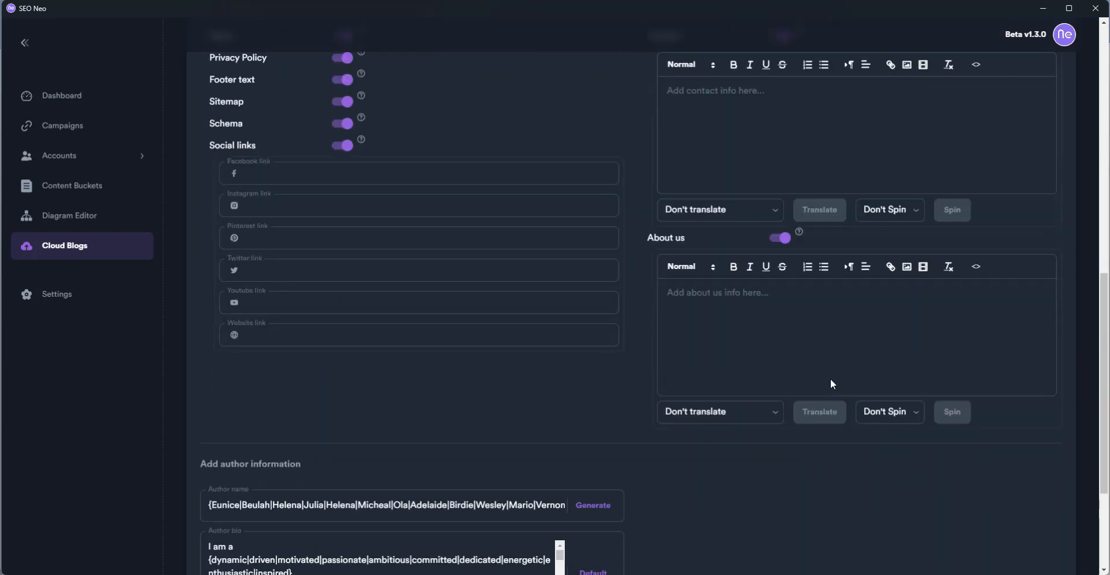
scroll(830, 380, "down", 3)
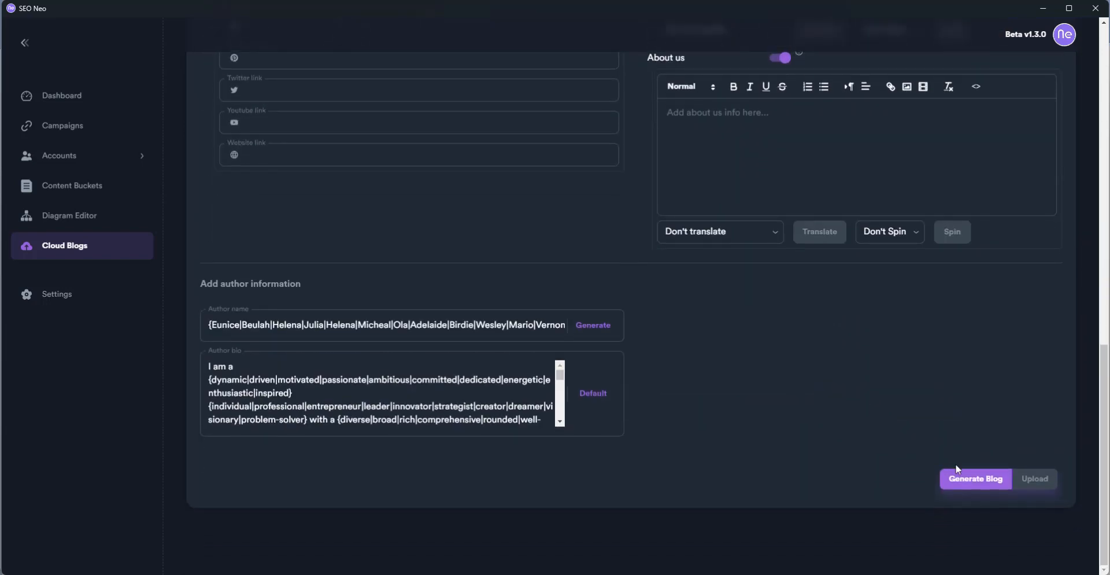
left_click(974, 479)
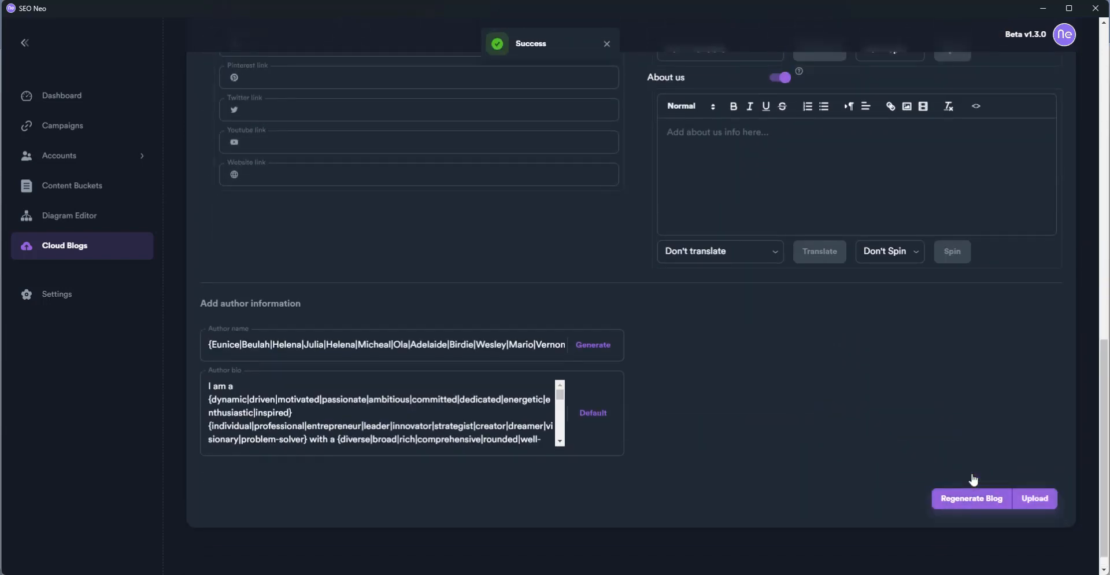
scroll(951, 474, "up", 4)
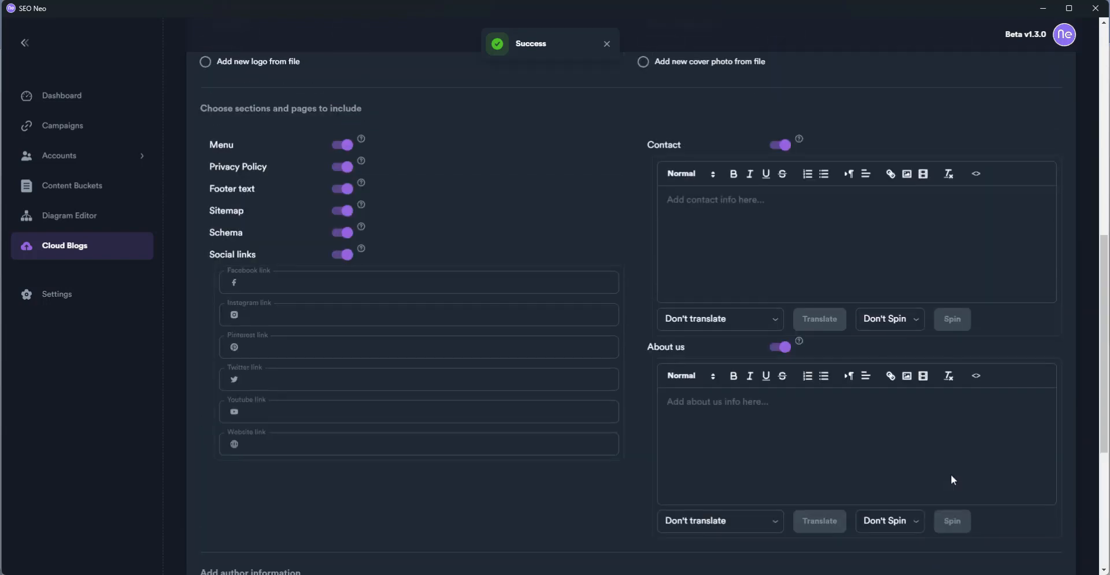
scroll(880, 478, "up", 6)
scroll(826, 346, "down", 10)
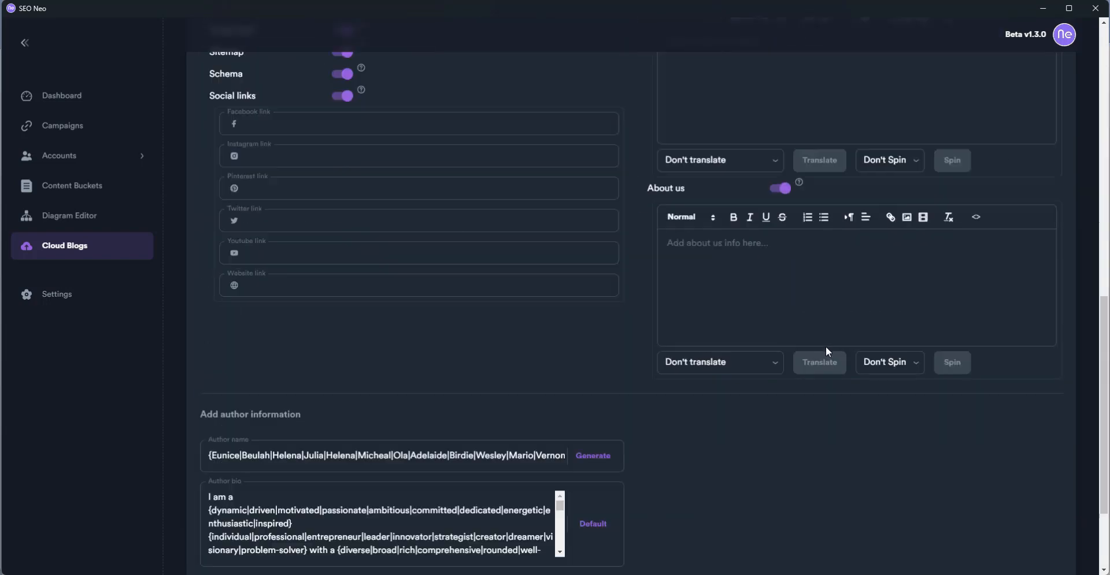
Set the upload to NEO in region US East (N. Virginia) and begin creating a new bucket
left_click(1036, 499)
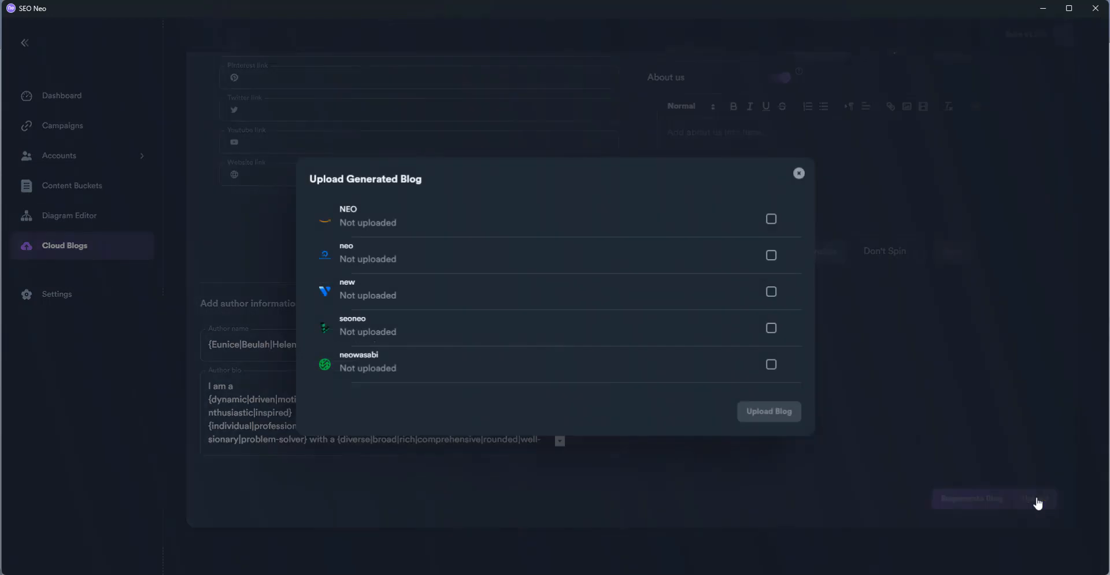
left_click(771, 219)
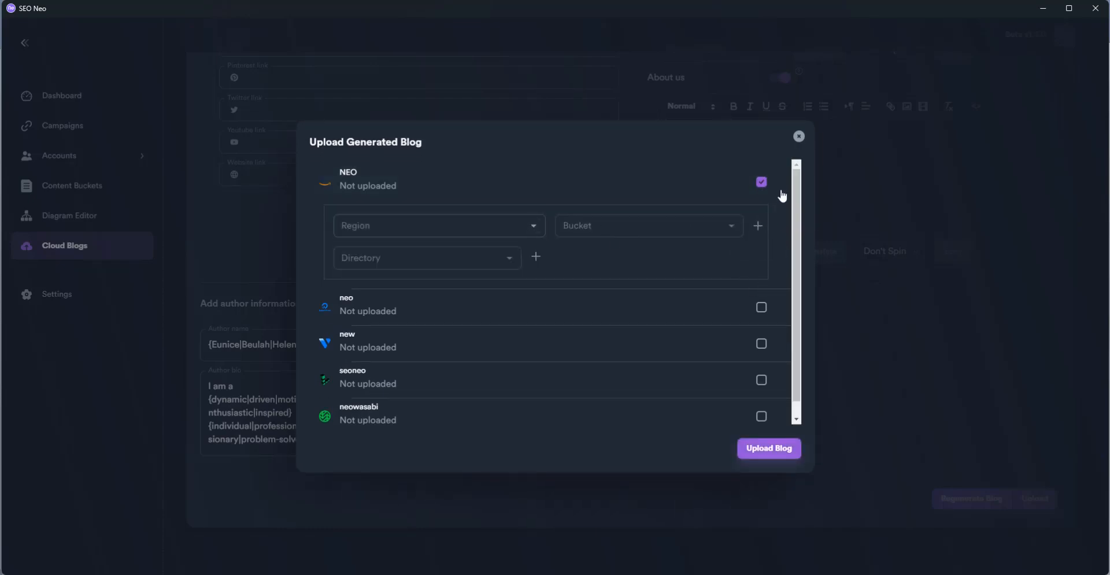
left_click(535, 226)
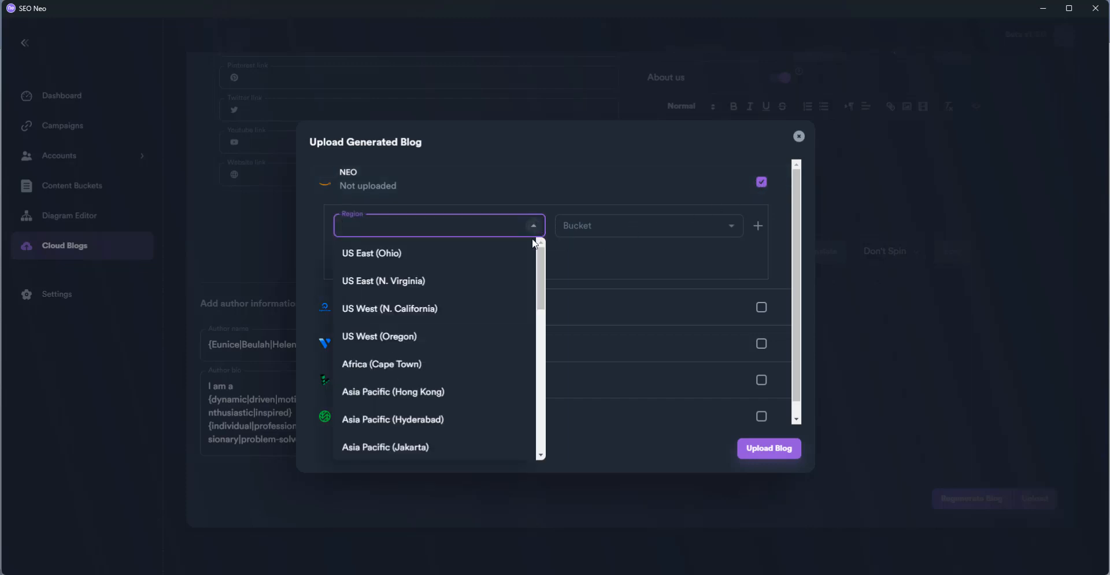
left_click(495, 280)
left_click(732, 226)
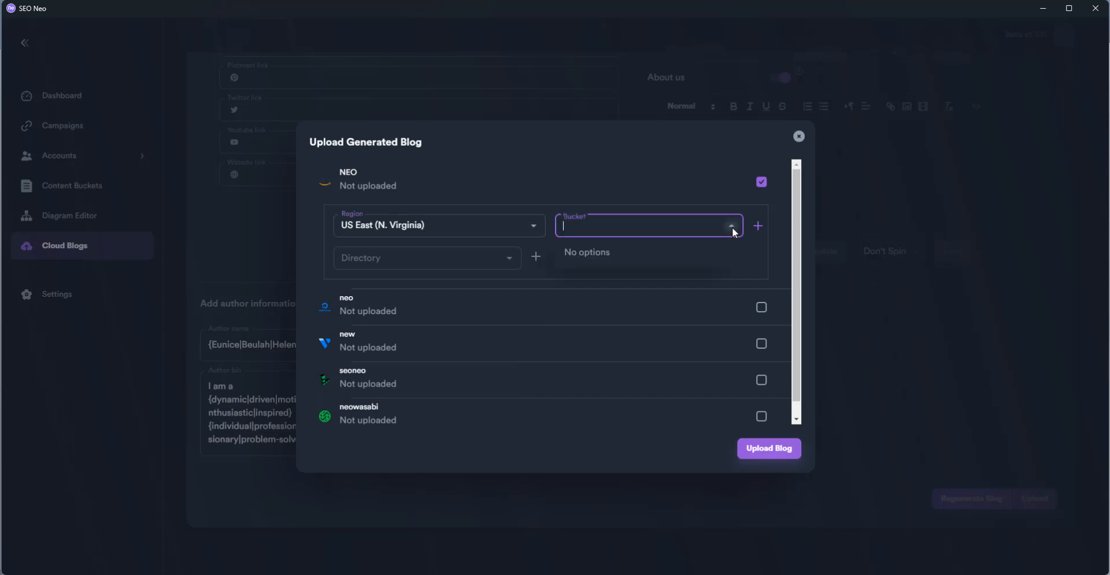
left_click(732, 227)
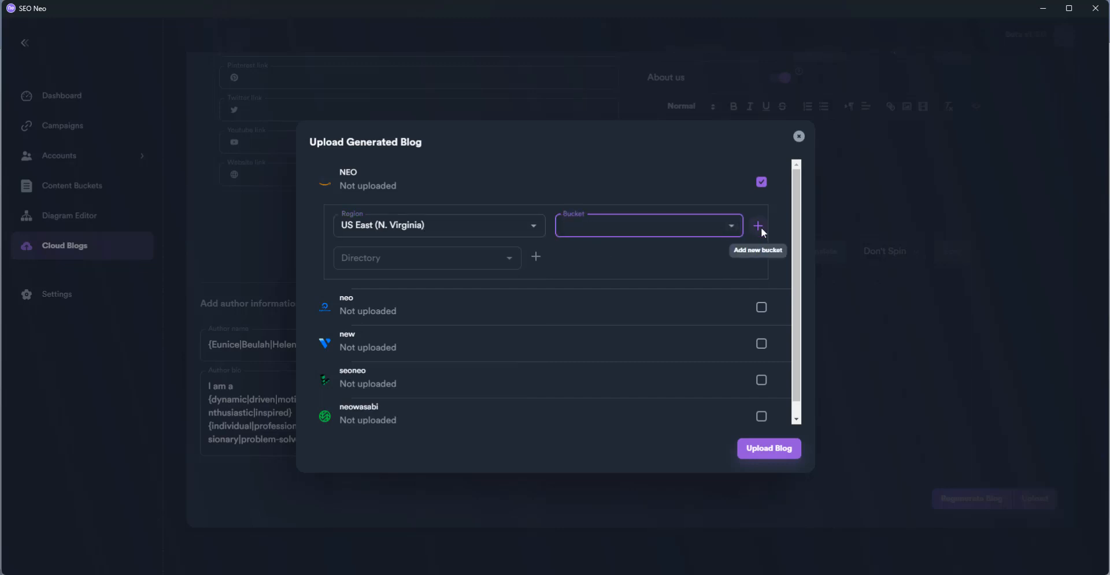
left_click(758, 226)
left_click(535, 295)
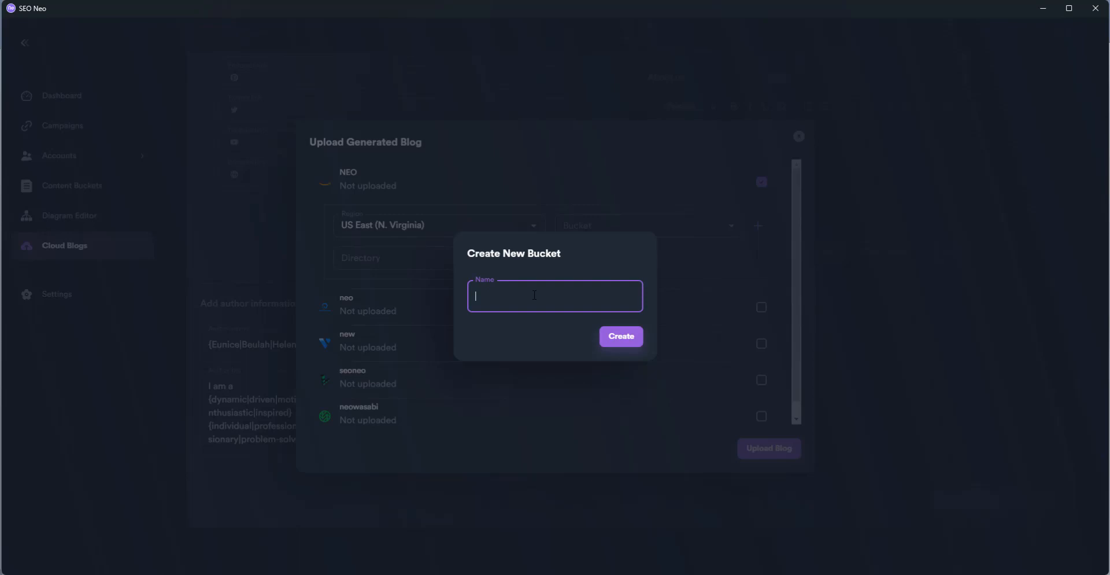
Paste the blog title as the bucket name and lowercase it after the first attempt is rejected
key("ctrl+v")
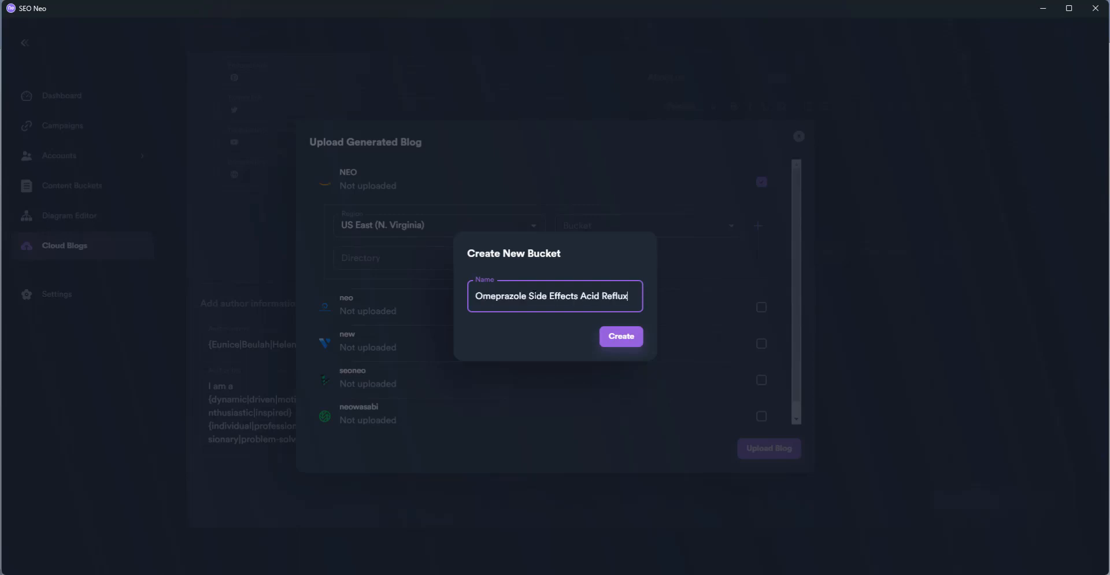
left_click(616, 337)
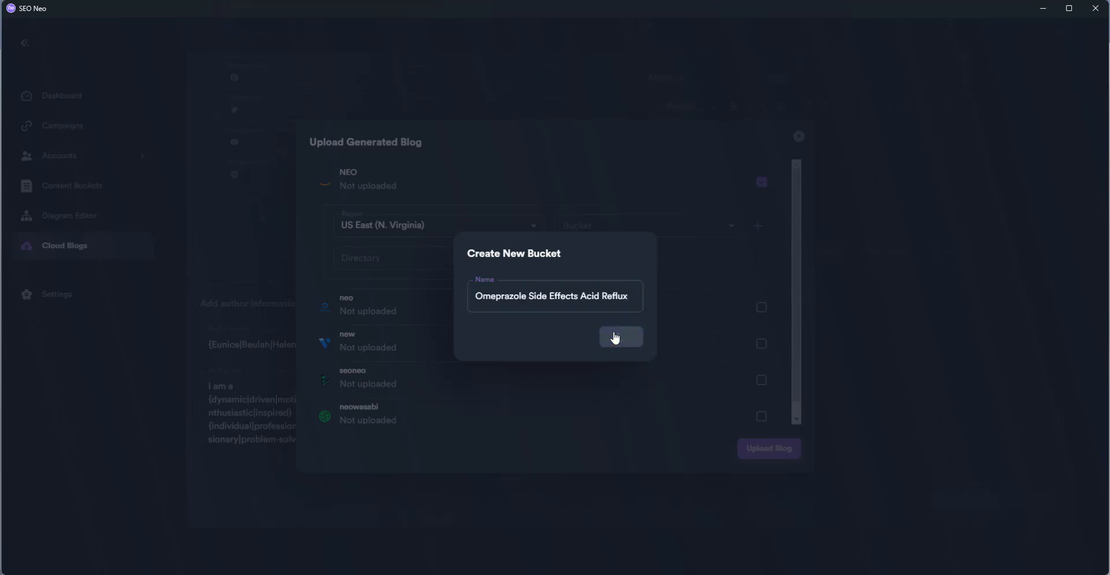
left_click(483, 288)
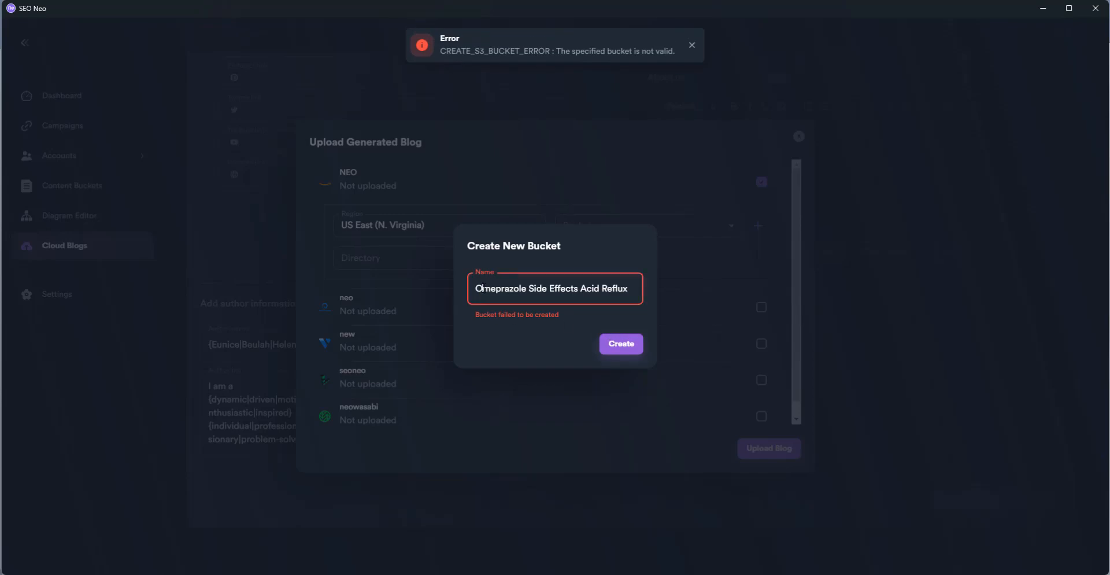
left_click_drag(483, 288, 527, 296)
type("ole o")
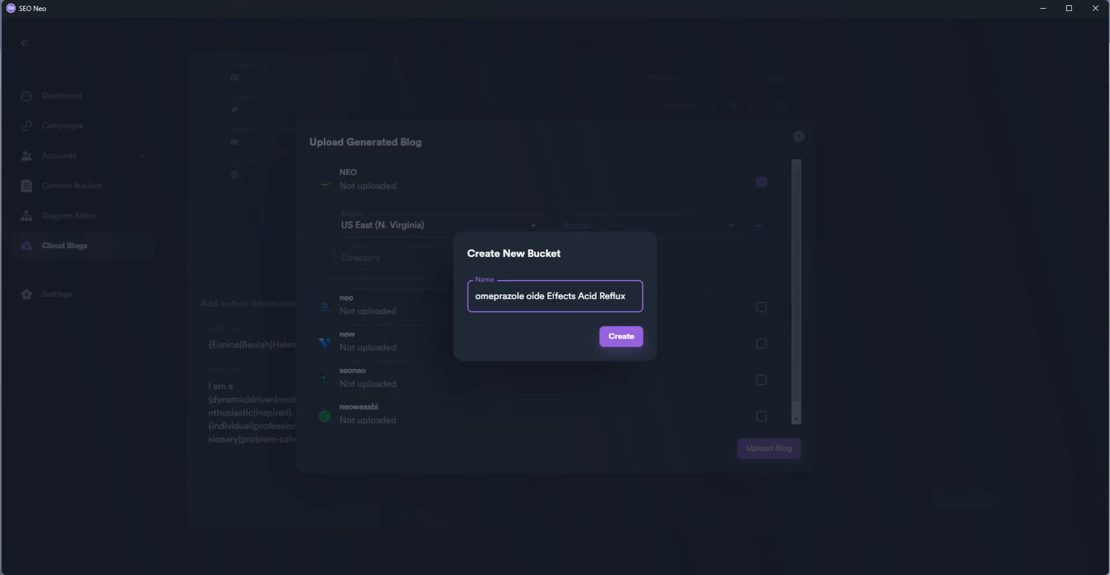
left_click(553, 296)
key("BackSpace")
type("e")
left_click_drag(526, 296, 532, 296)
type("s")
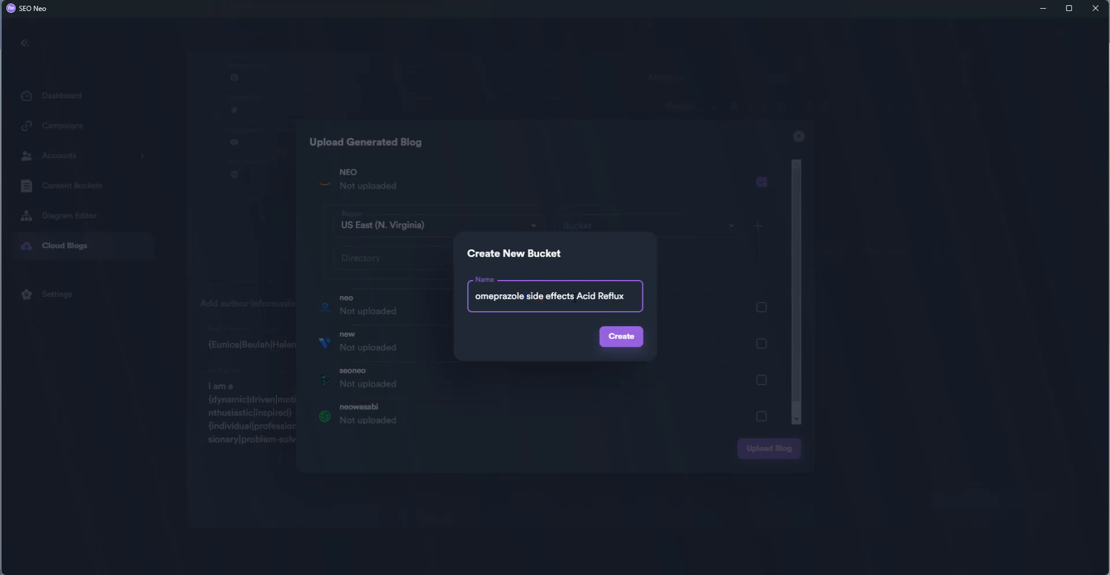
left_click_drag(577, 296, 583, 296)
type("a")
left_click_drag(597, 296, 602, 296)
type("r")
key("ctrl+a")
key("ctrl+c")
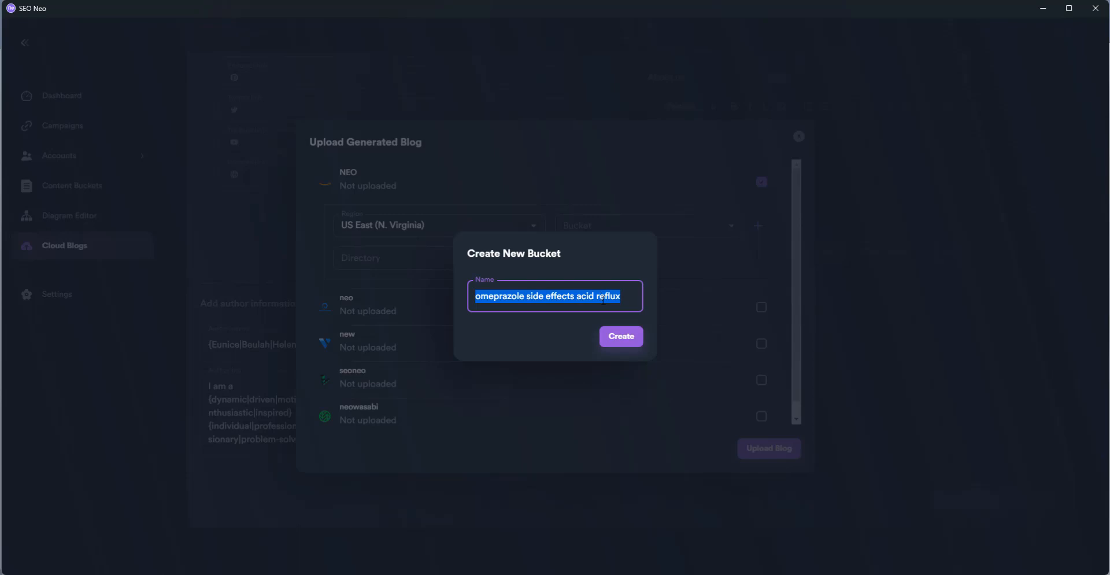
left_click(617, 337)
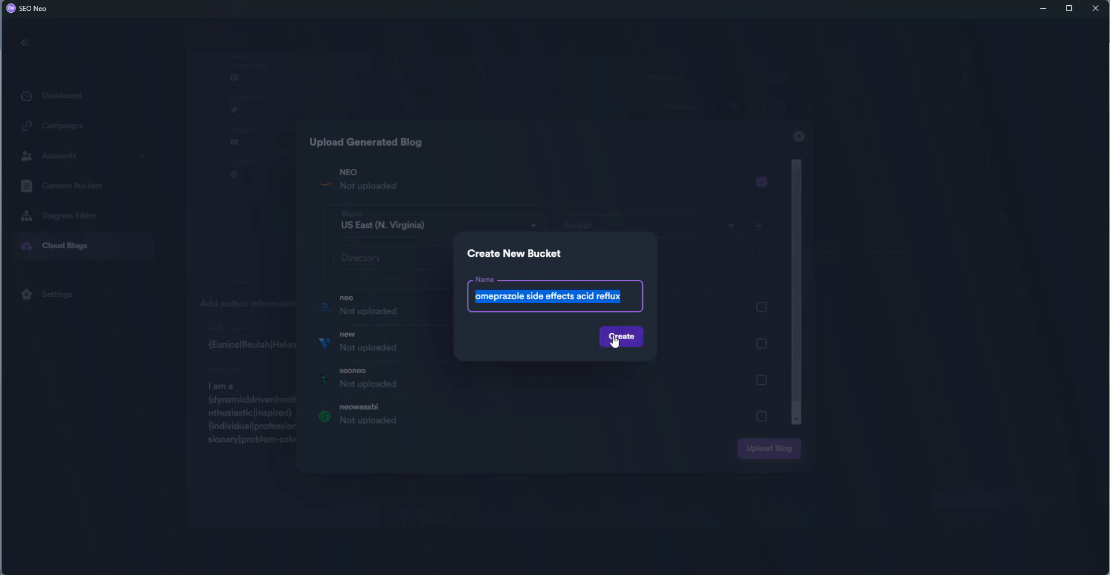
Remove the spaces and create the bucket 'omeprazolesideeffectsacidreflux'
left_click(526, 294)
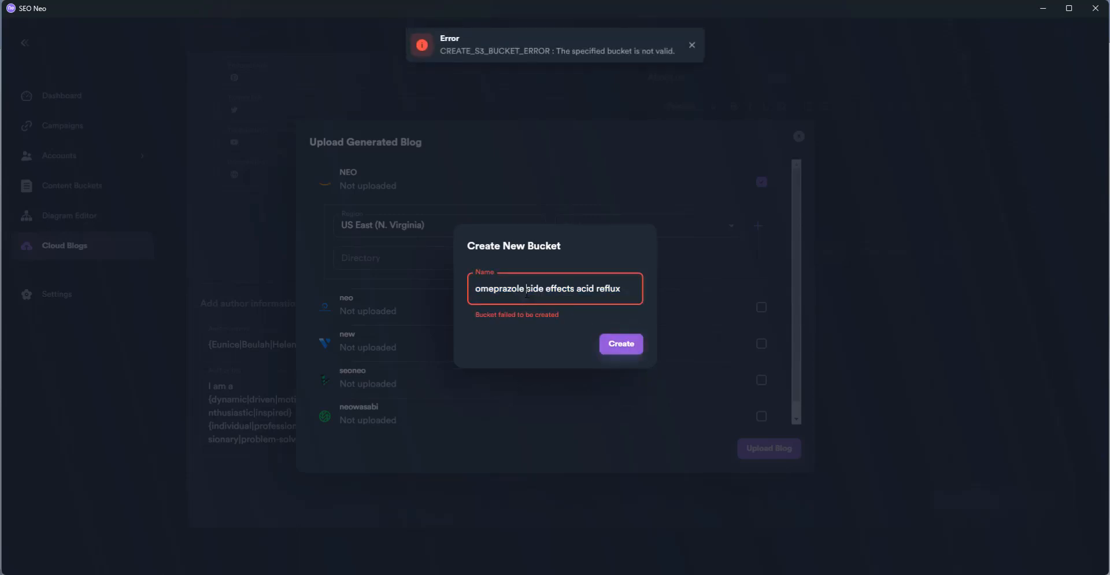
key("BackSpace")
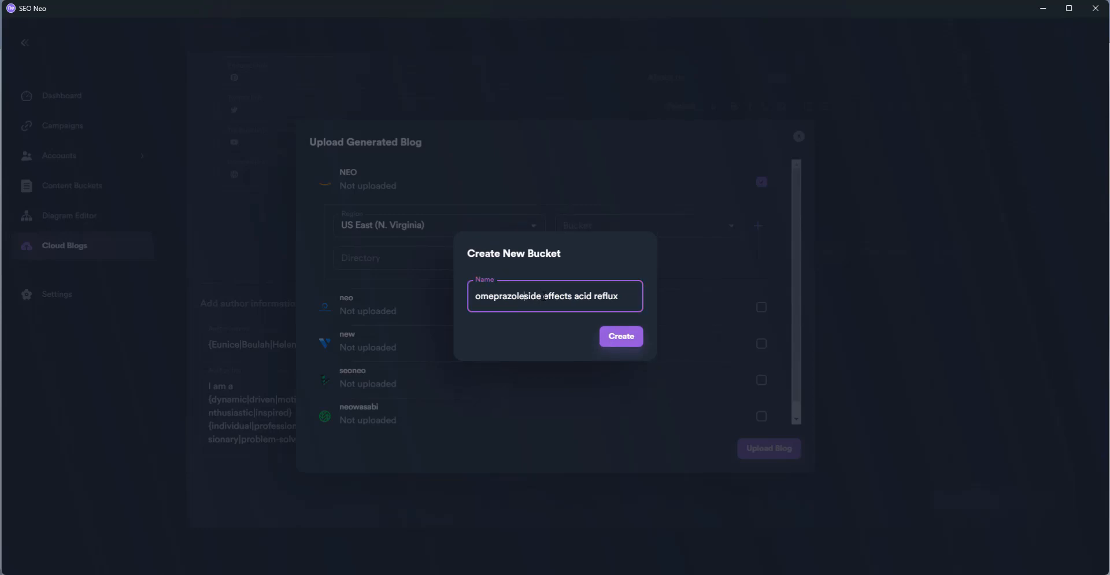
left_click(544, 296)
key("BackSpace")
left_click(572, 296)
key("BackSpace")
left_click(589, 296)
key("BackSpace")
left_click(620, 337)
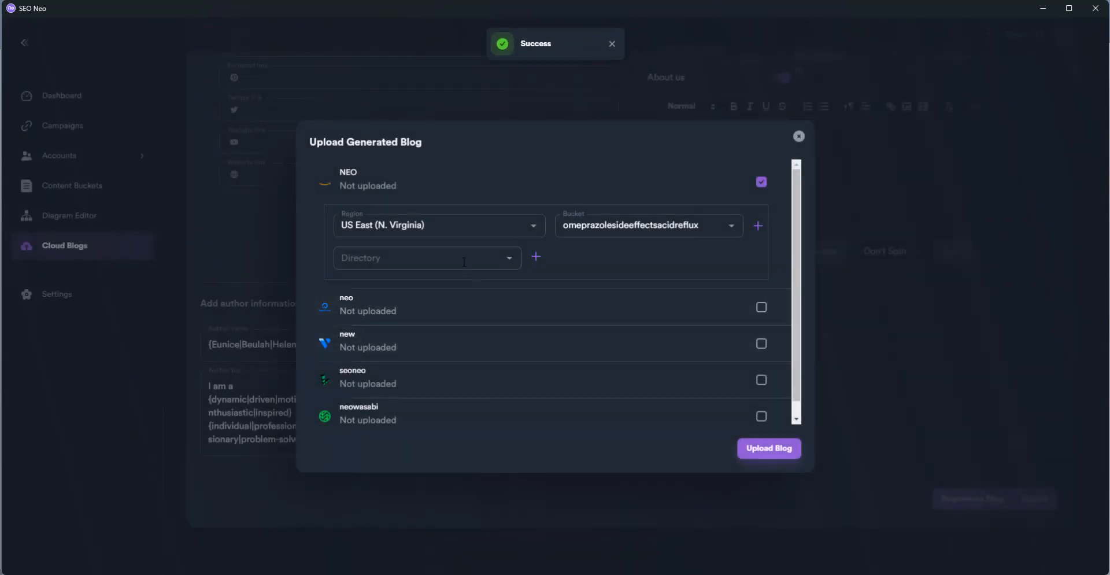
Create directory 'omeprazolesideeffectsacidreflux' from the pasted title with spaces removed, and verify it's set for NEO
left_click(513, 258)
left_click(536, 258)
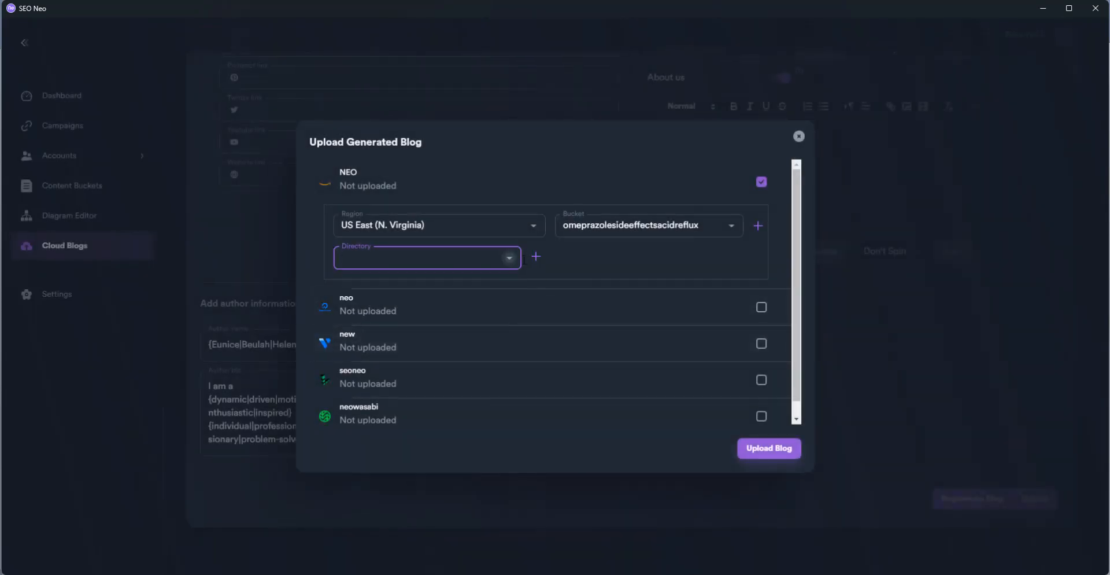
left_click(506, 299)
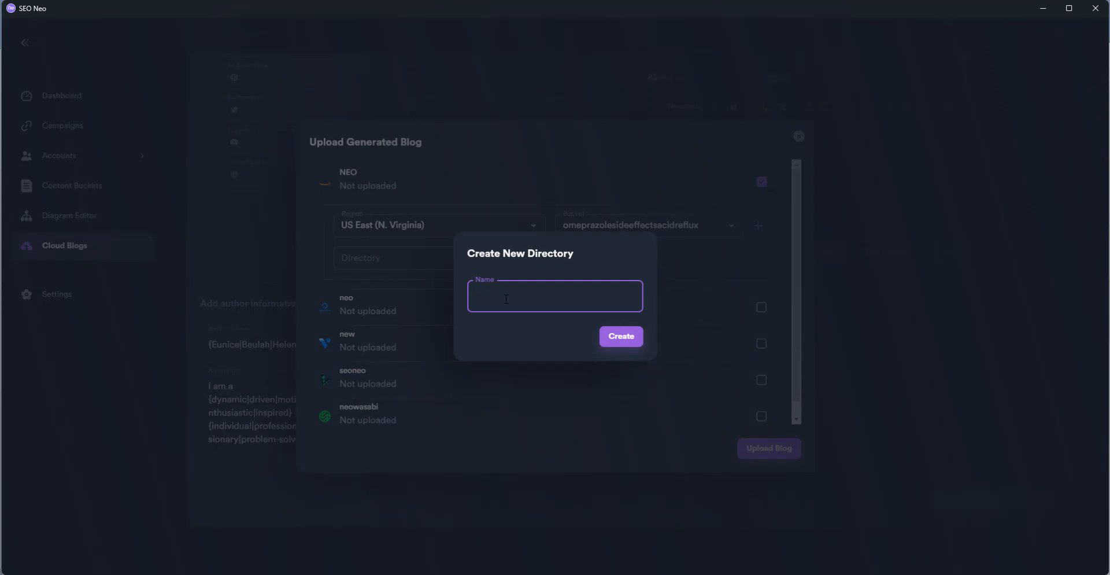
key("ctrl+v")
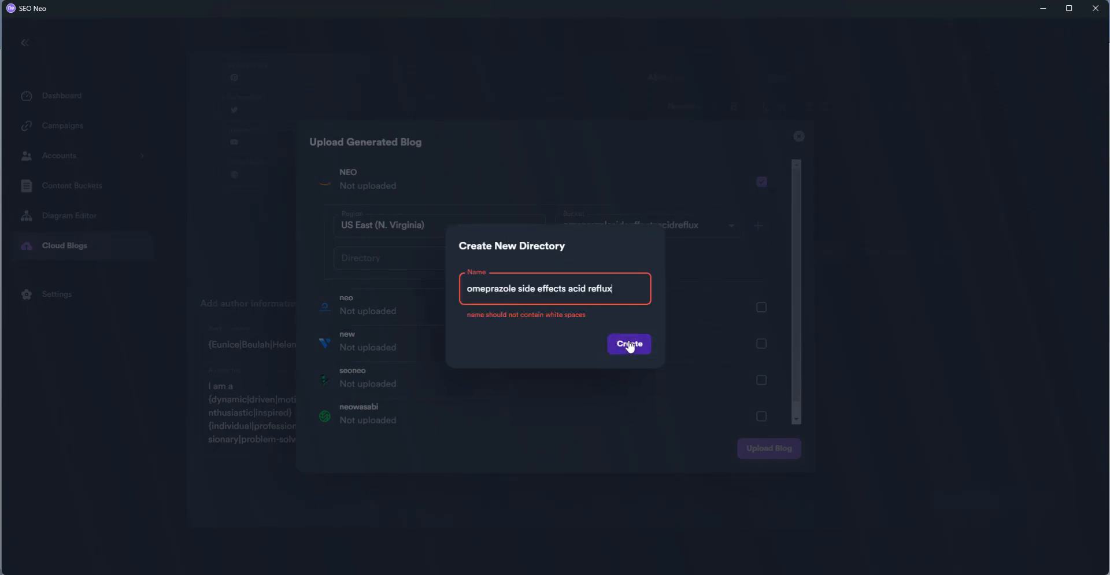
left_click(588, 289)
key("BackSpace")
left_click(569, 289)
key("BackSpace")
left_click(538, 289)
key("BackSpace")
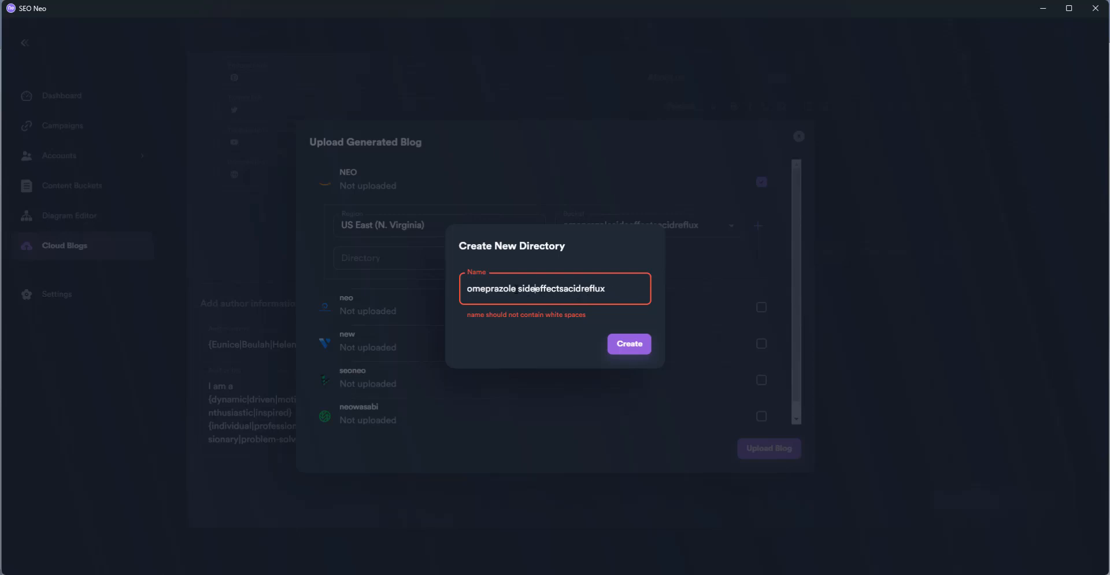
left_click(519, 289)
key("BackSpace")
left_click(612, 342)
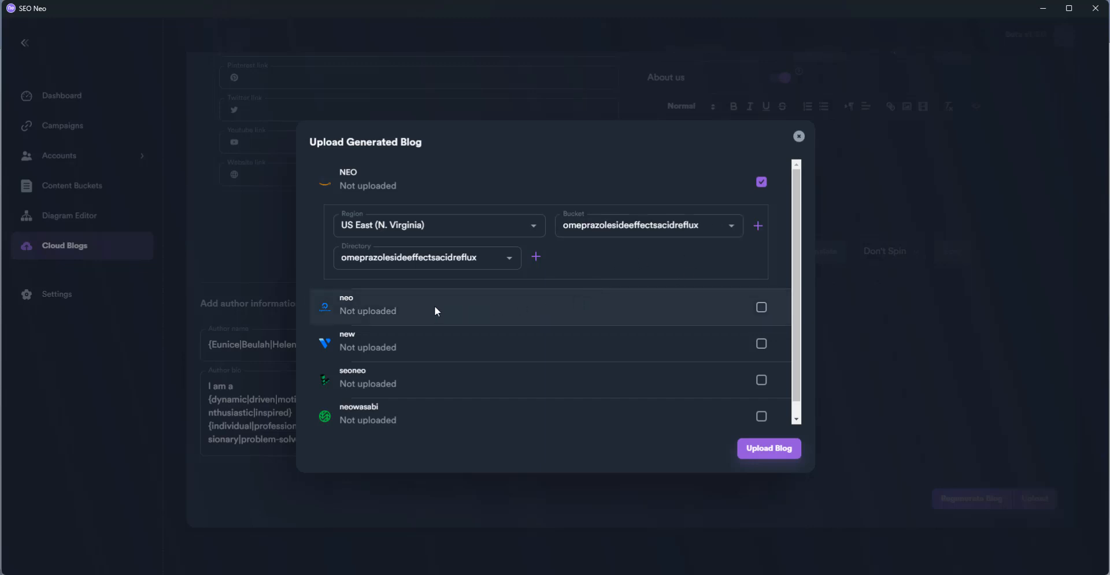
left_click(478, 257)
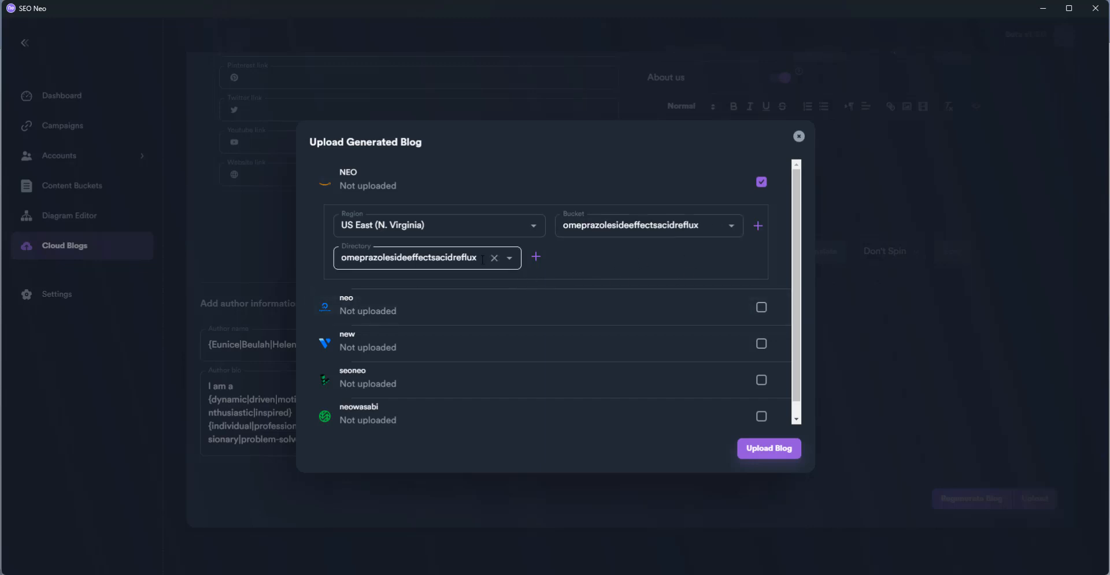
left_click_drag(478, 257, 359, 257)
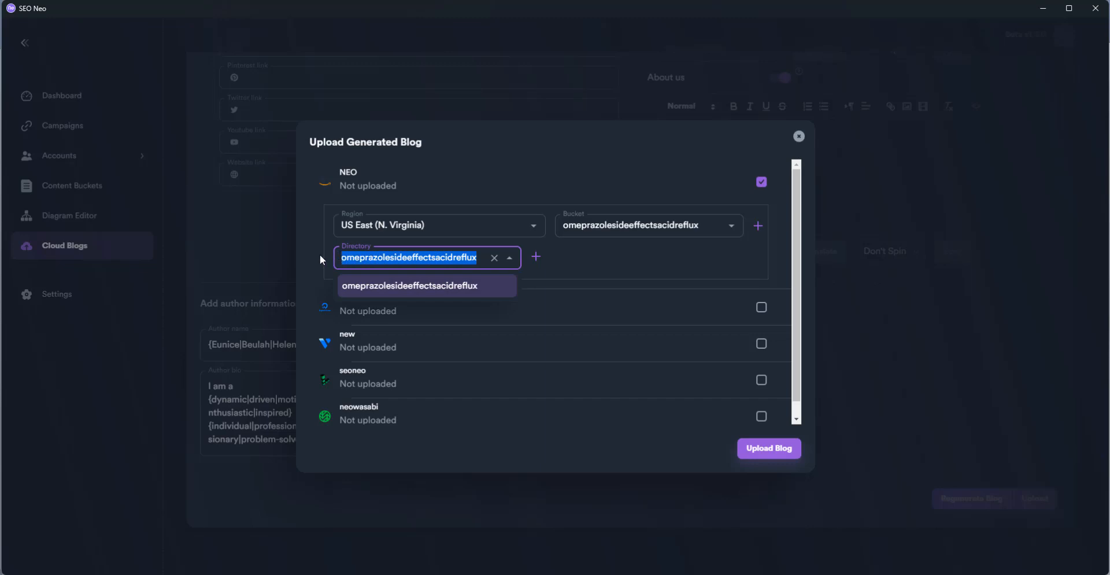
Include the neo account in the upload with San Francisco as its region
left_click(601, 260)
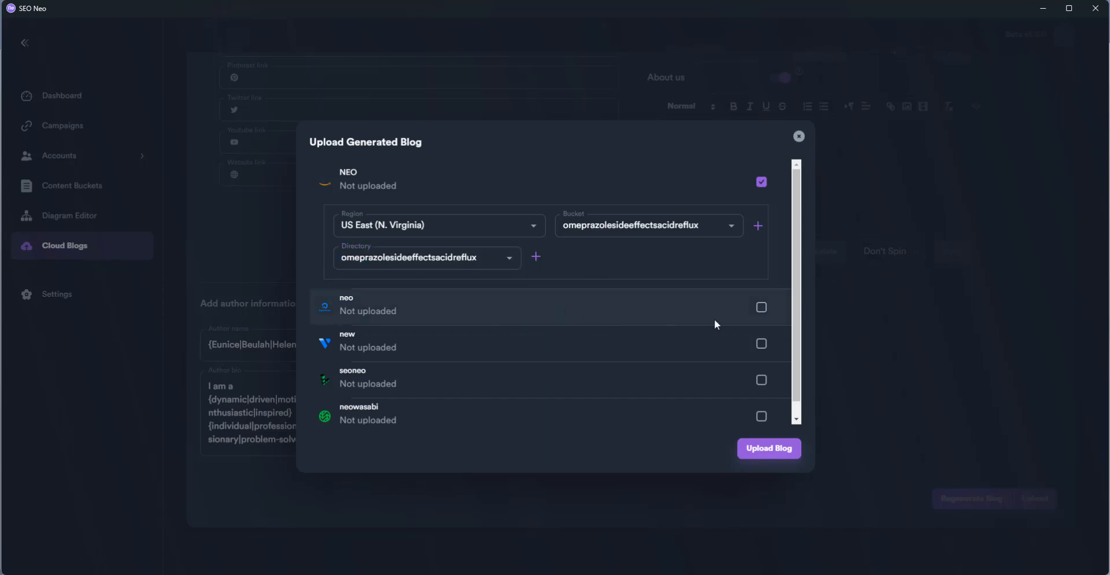
left_click(761, 307)
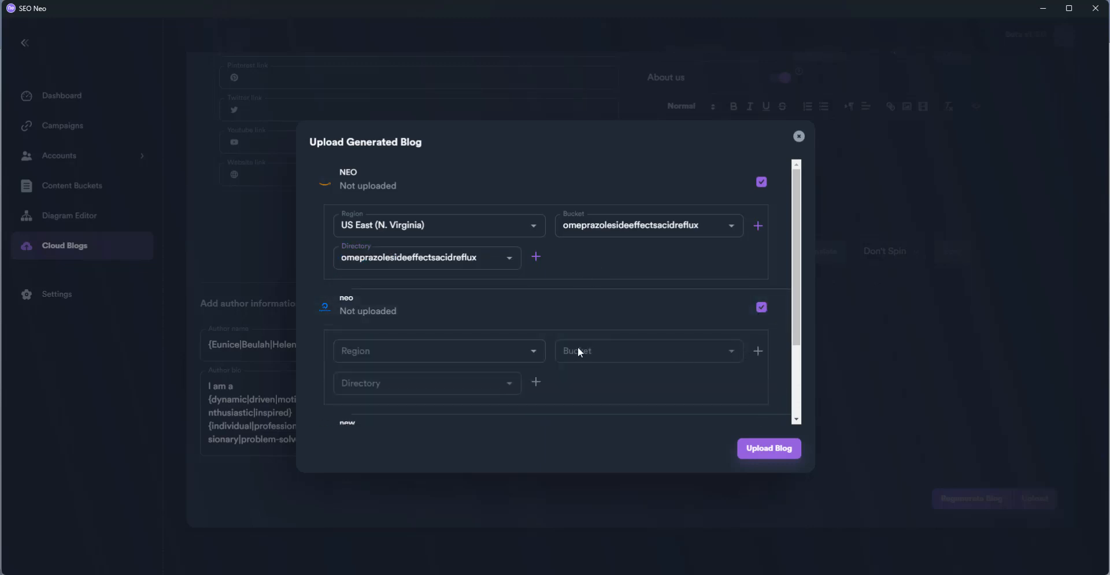
left_click(533, 353)
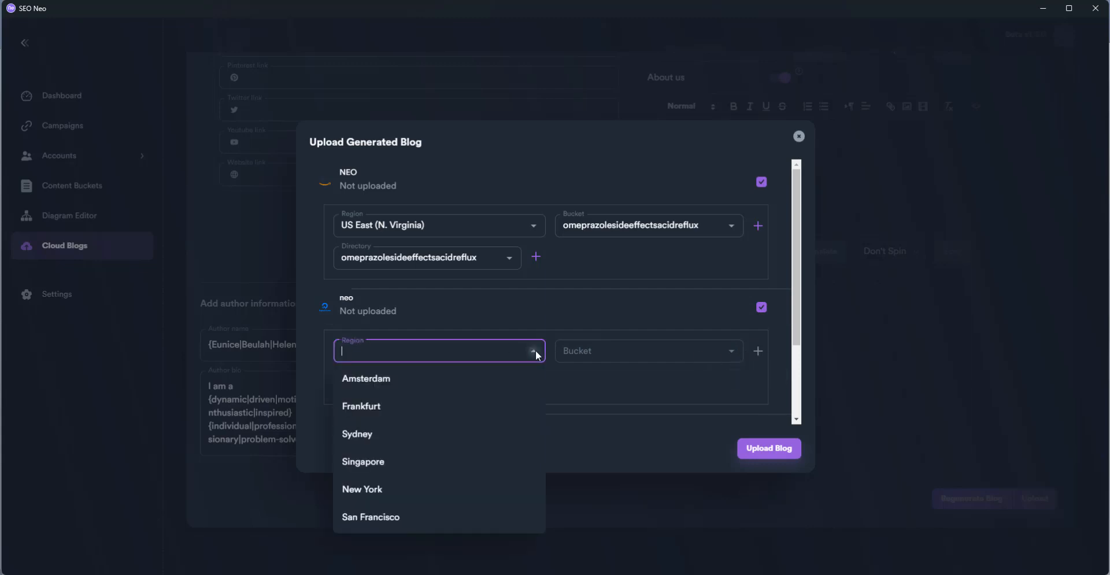
left_click(425, 517)
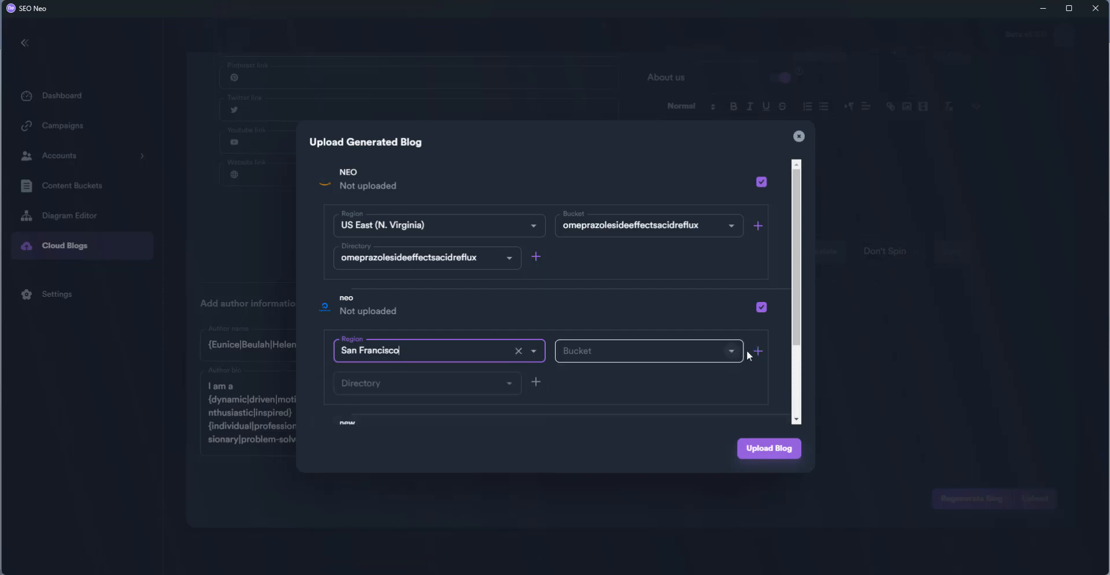
Create a new omeprazolesideeffectsacidreflux bucket for the neo account
left_click(759, 351)
left_click(554, 307)
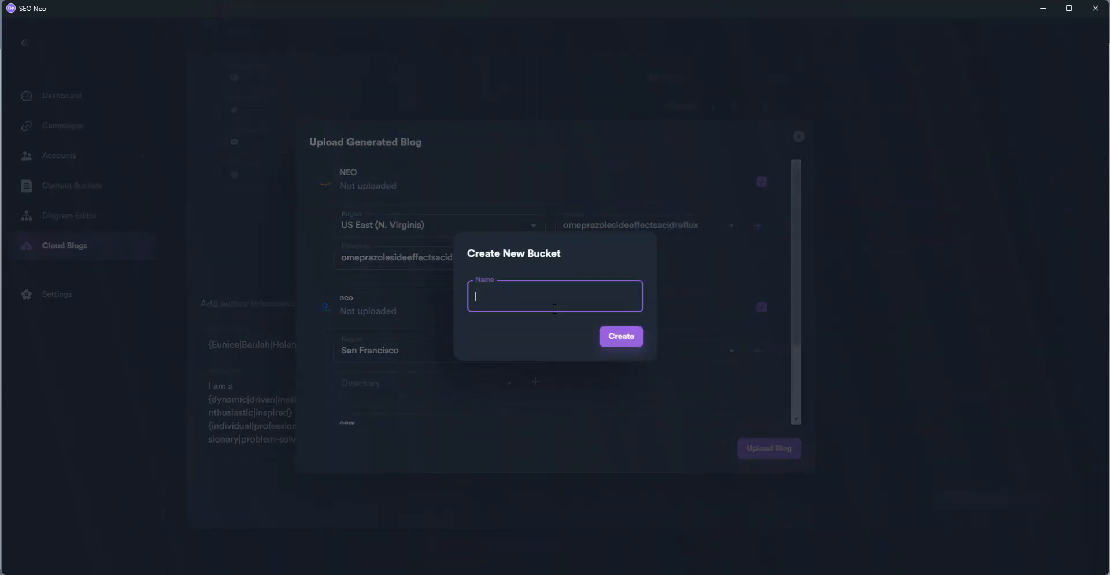
type("omeprazolesideeffectsacidreflux")
left_click(615, 336)
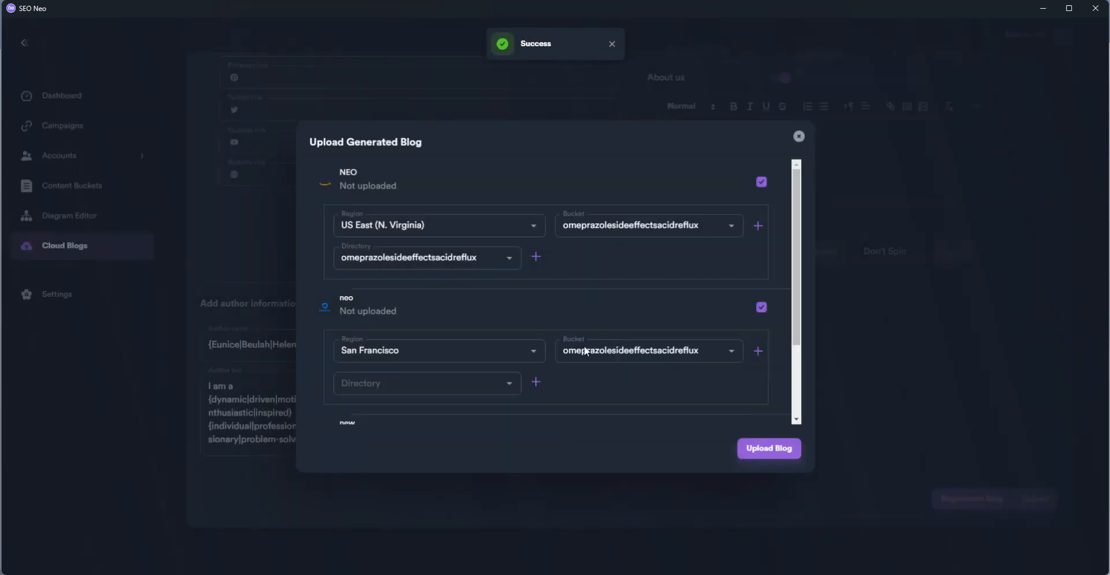
Create a new omeprazolesideeffectsacidreflux directory for the neo account
left_click(510, 384)
left_click(428, 380)
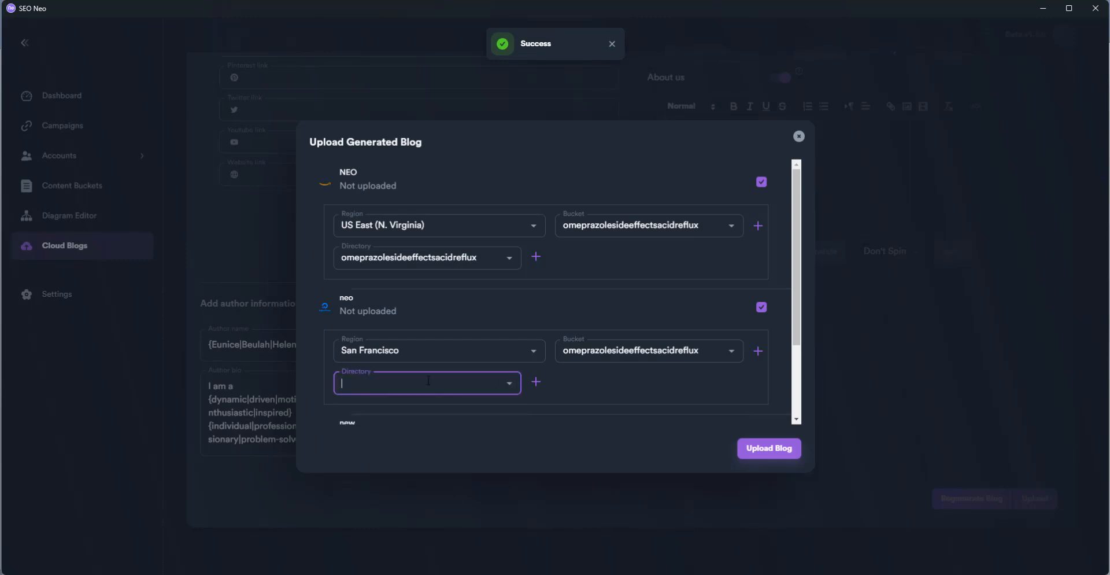
left_click(537, 383)
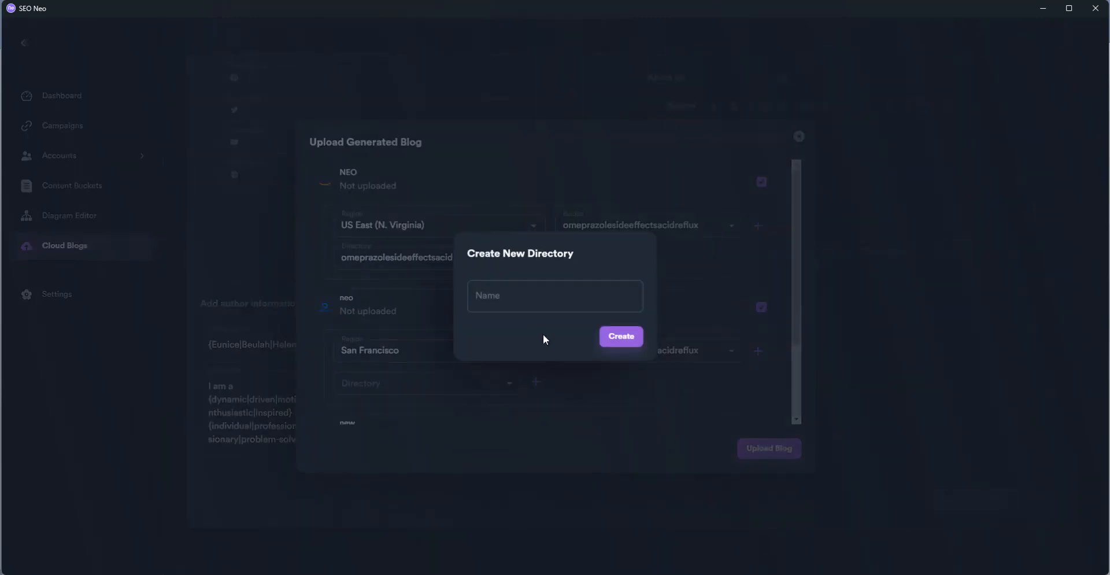
left_click(543, 308)
type("omeprazolesideeffectsacidreflux")
left_click(624, 336)
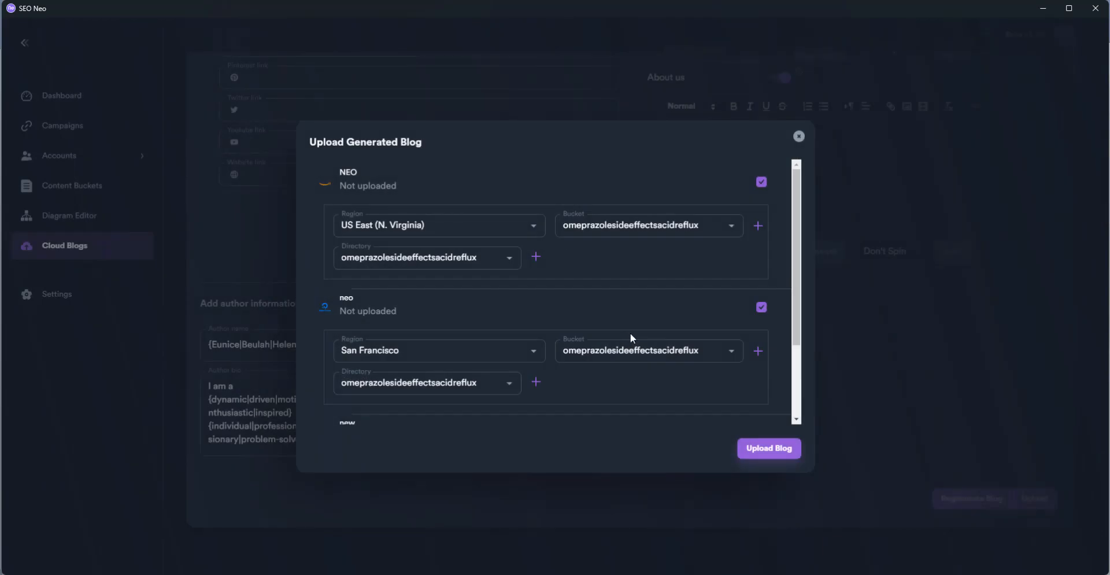
scroll(763, 313, "down", 2)
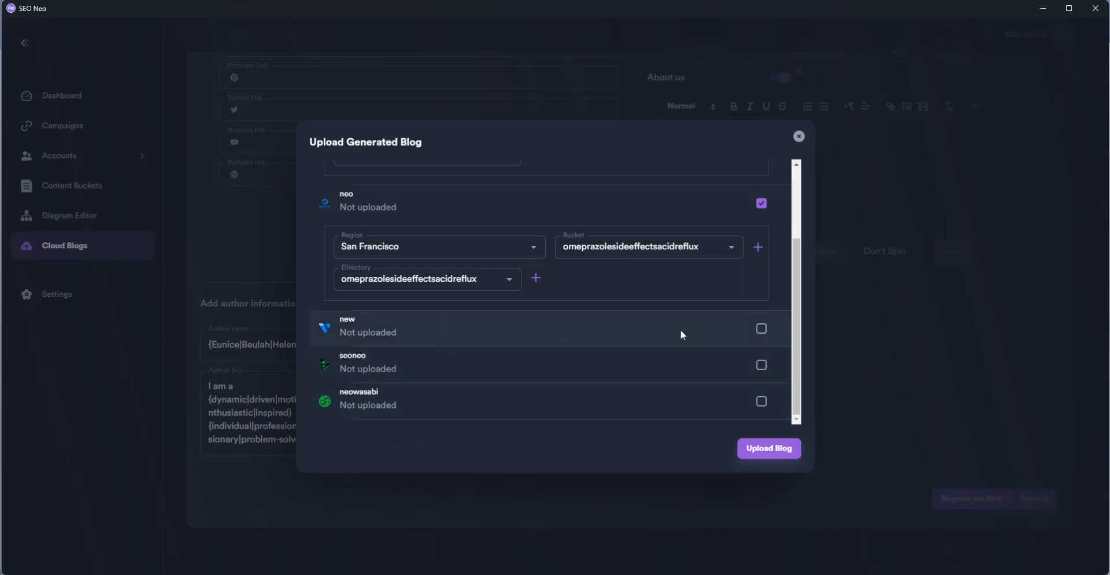
Include the new account in the upload with Silicon Valley as its region
left_click(763, 330)
scroll(695, 335, "down", 2)
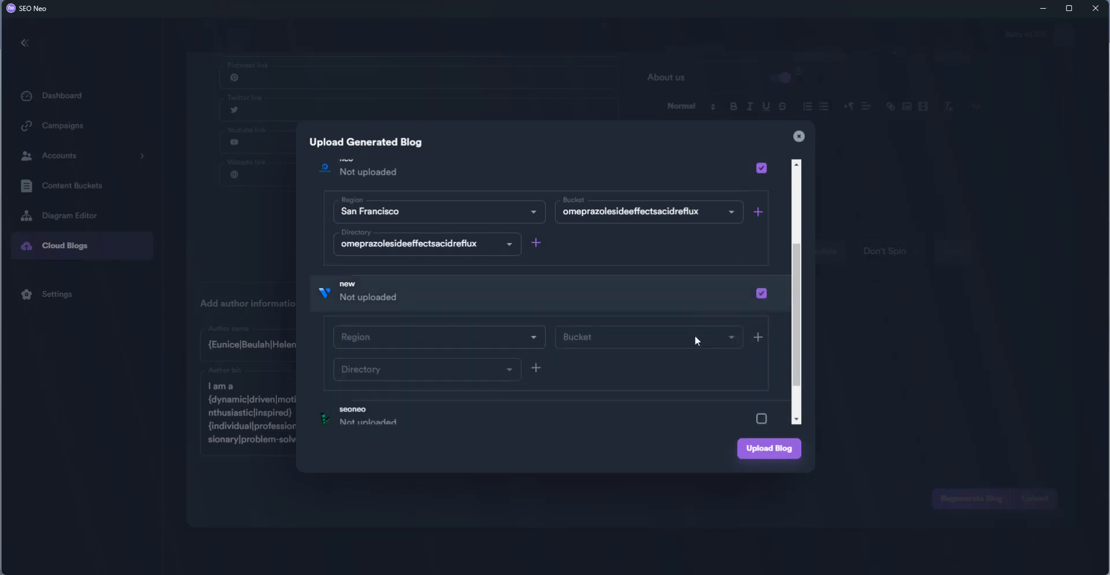
left_click(541, 282)
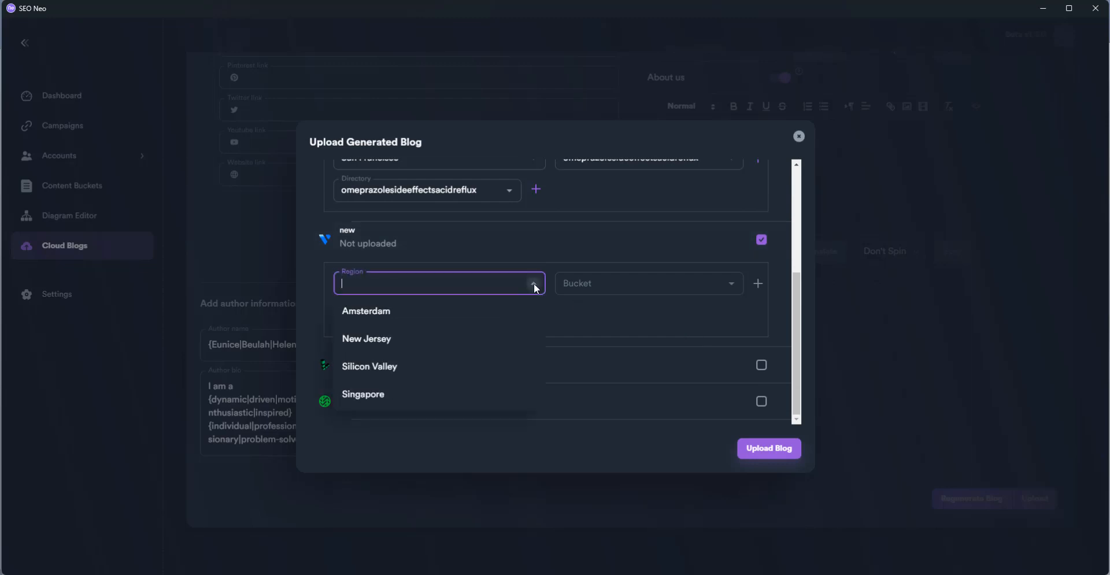
left_click(463, 368)
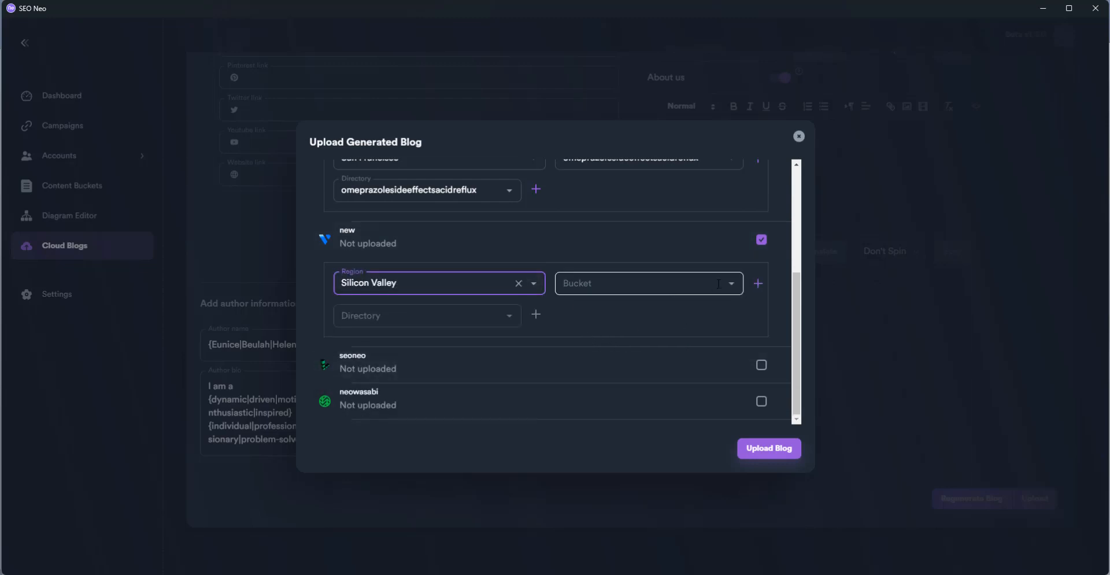
Create the omeprazolesideeffectsacidreflux bucket and directory for the new account
left_click(759, 282)
left_click(554, 300)
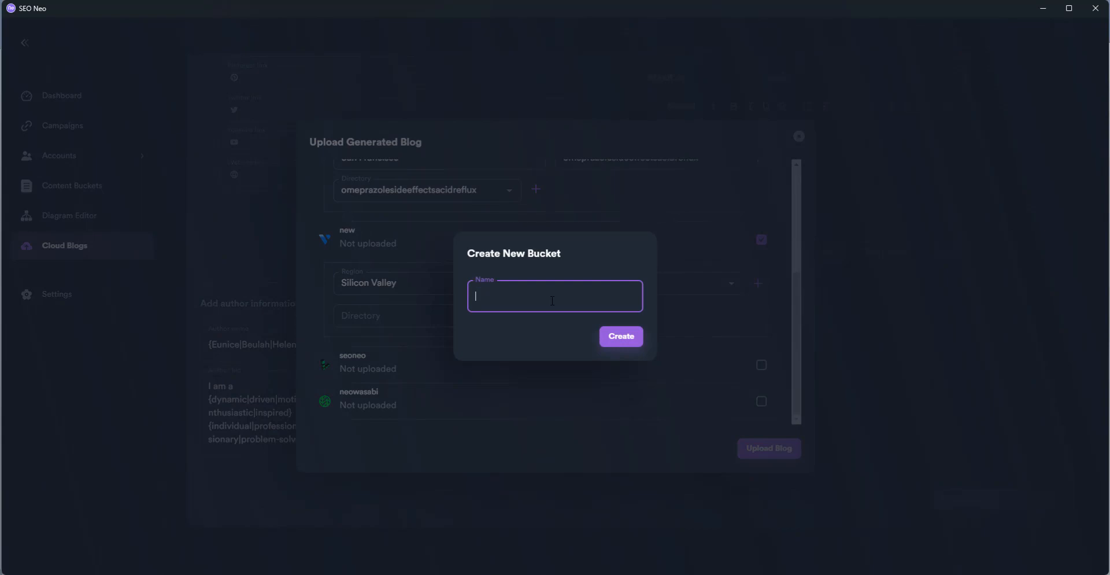
type("omeprazolesideeffectsacidreflux")
left_click(621, 344)
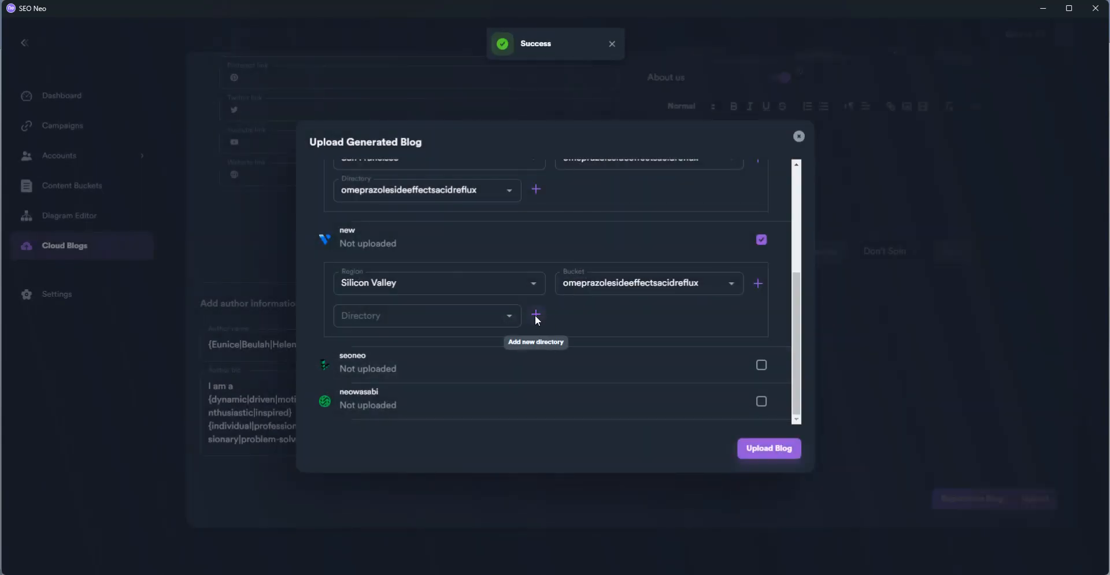
left_click(536, 314)
left_click(532, 299)
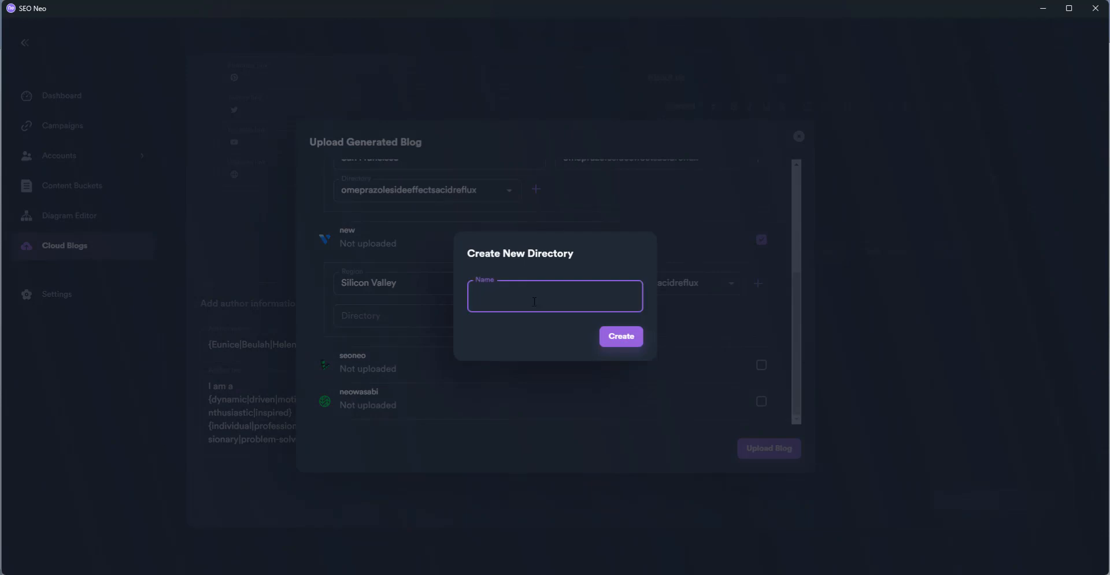
type("omeprazolesideeffectsacidreflux")
left_click(621, 335)
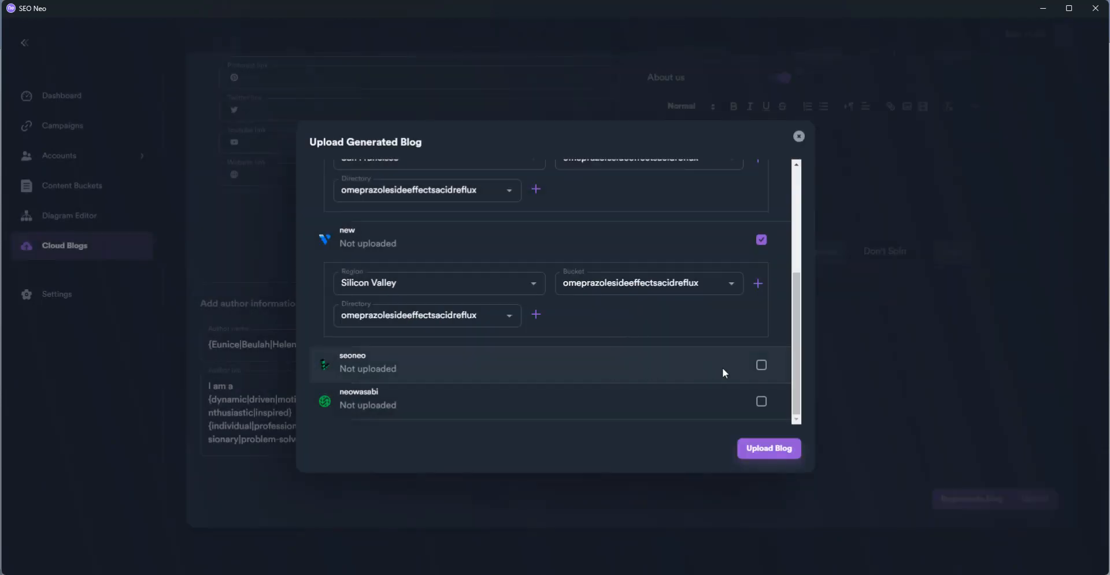
Include the seoneo account in the upload with Newark, NJ, USA as its region
left_click(762, 367)
scroll(636, 350, "down", 3)
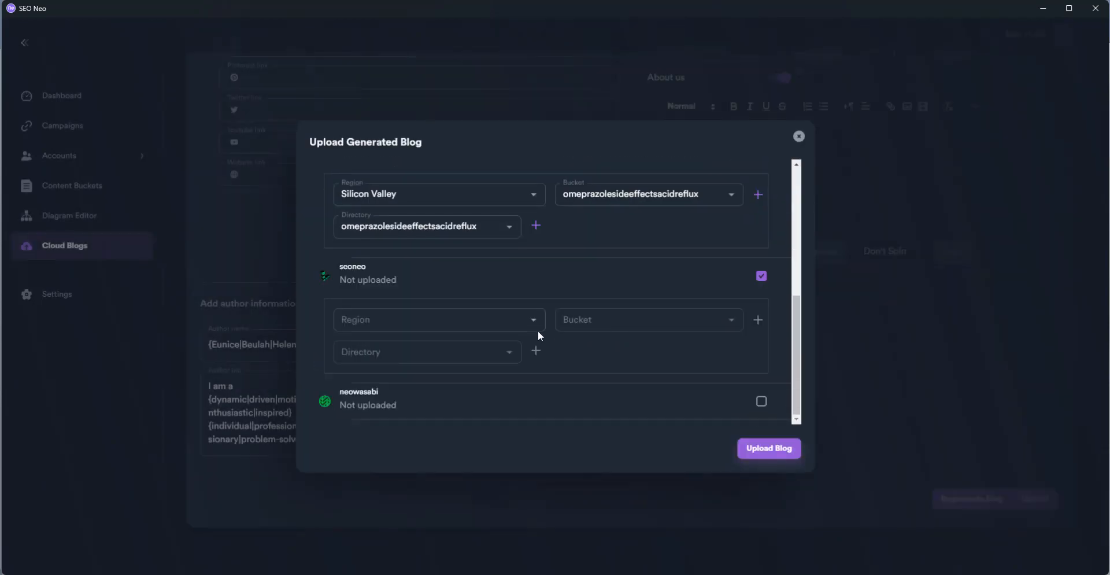
left_click(534, 322)
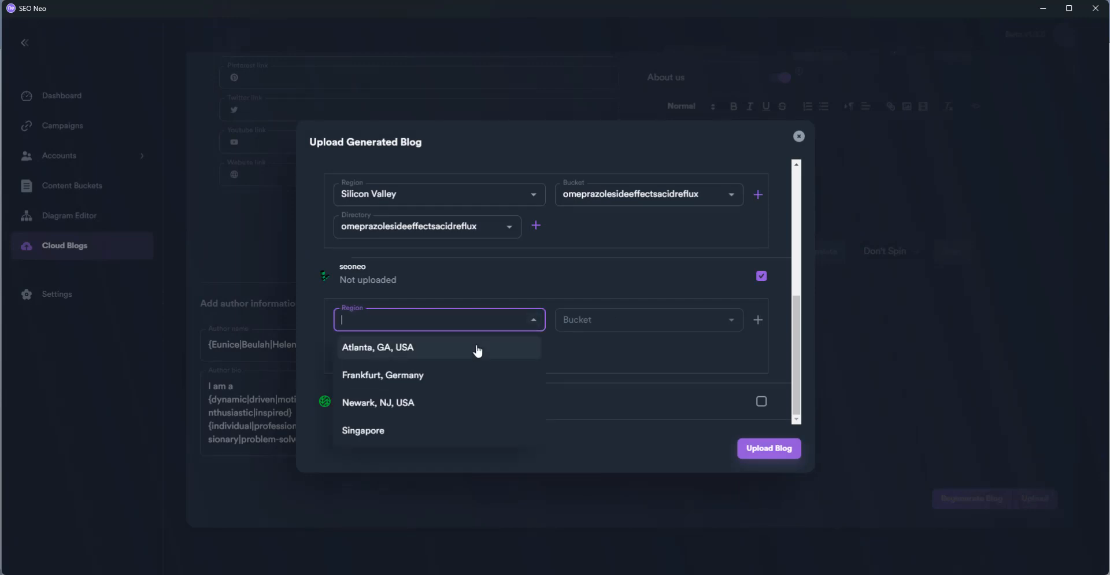
left_click(458, 405)
Create seoneo's omeprazolesideeffectsacidreflux bucket and directory, then include the neowasabi account too
left_click(758, 320)
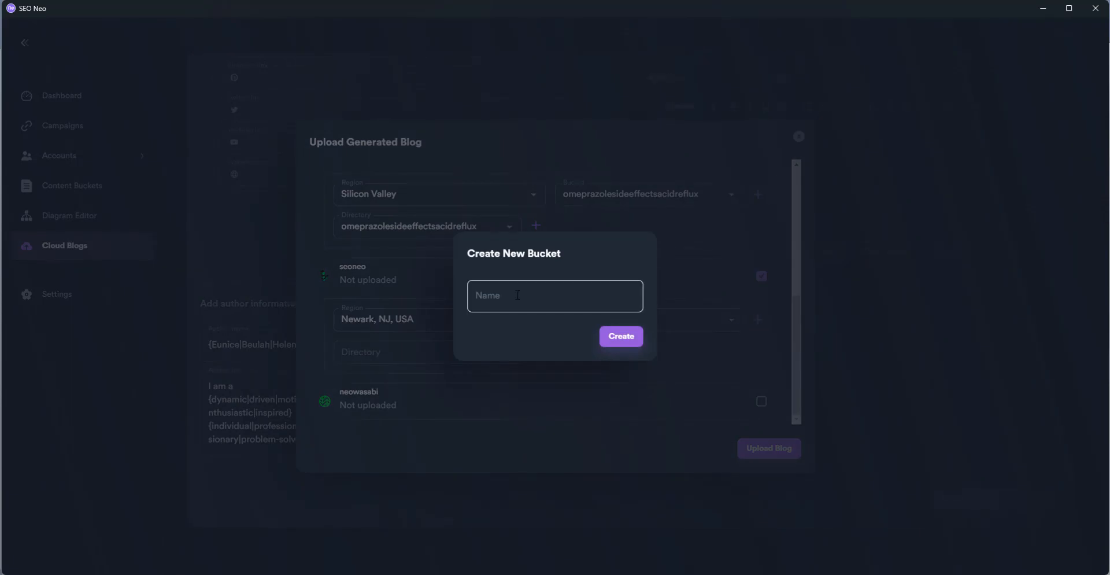
type("omeprazolesideeffectsacidreflux")
left_click(604, 340)
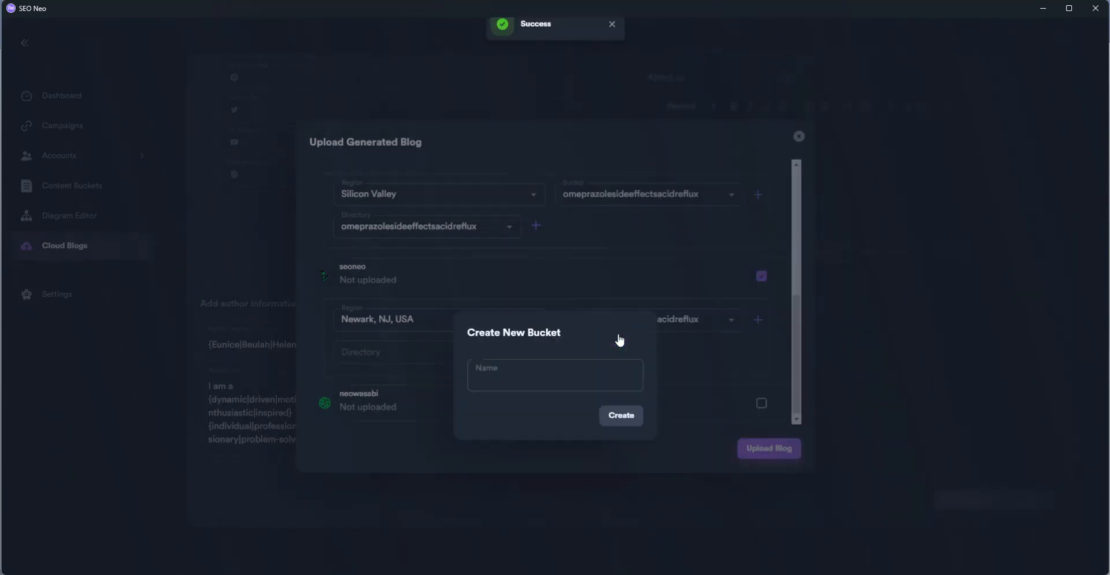
left_click(536, 352)
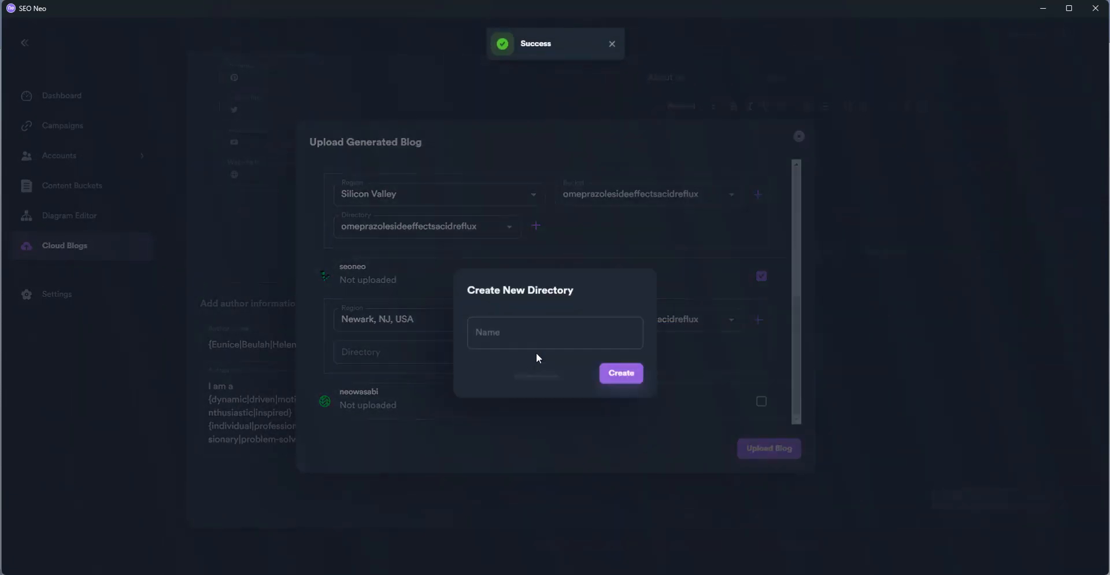
left_click(507, 295)
type("omeprazolesideeffectsacidreflux")
left_click(620, 338)
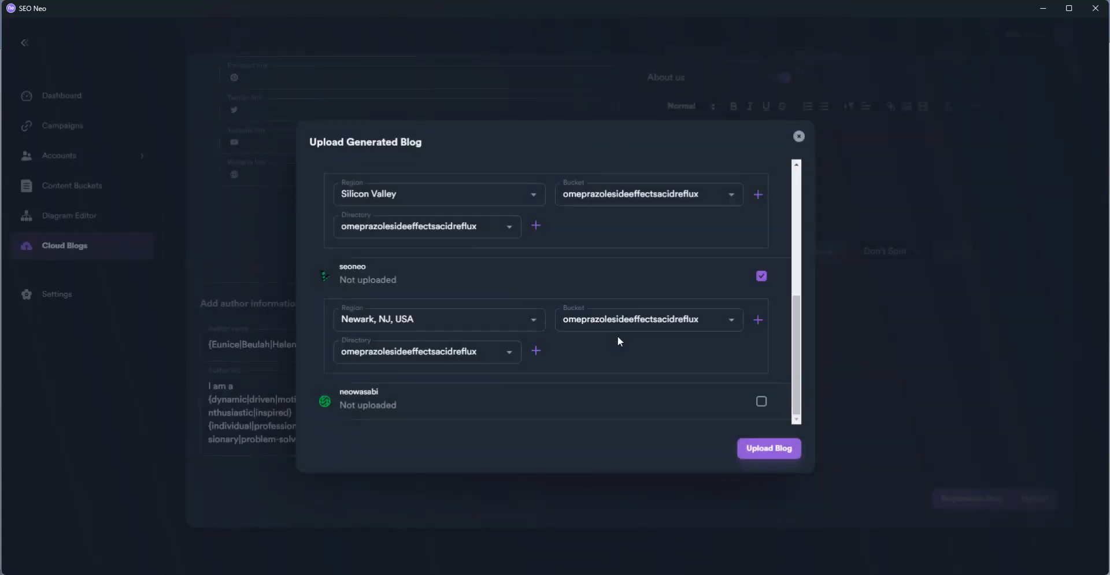
left_click(761, 401)
scroll(560, 296, "down", 2)
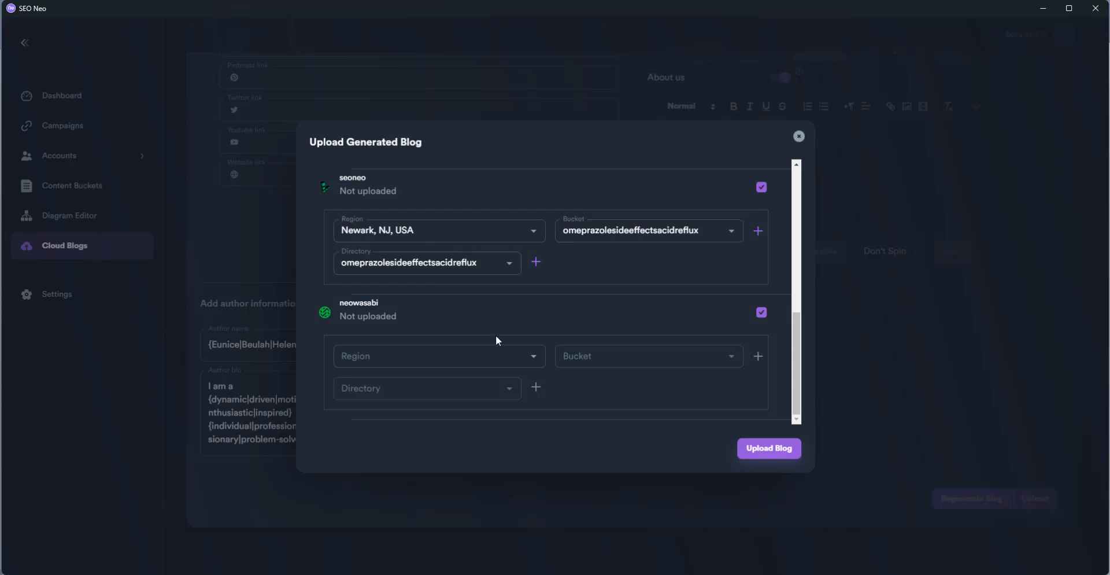
Set neowasabi to Wasabi US East 1 (N. Virginia) and name an omeprazolesideeffectsacidreflux bucket
left_click(532, 357)
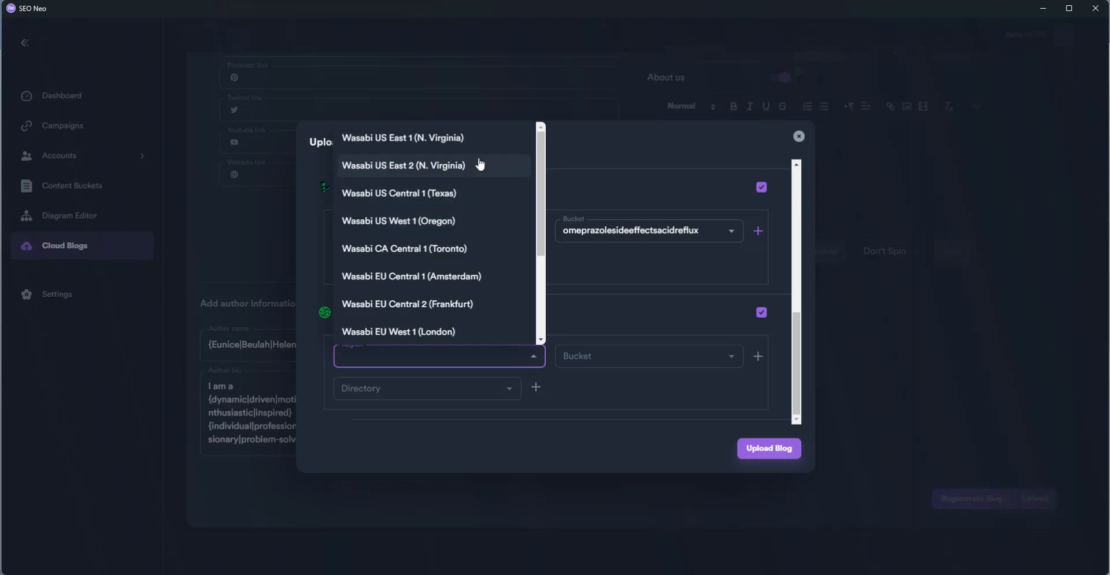
left_click(477, 140)
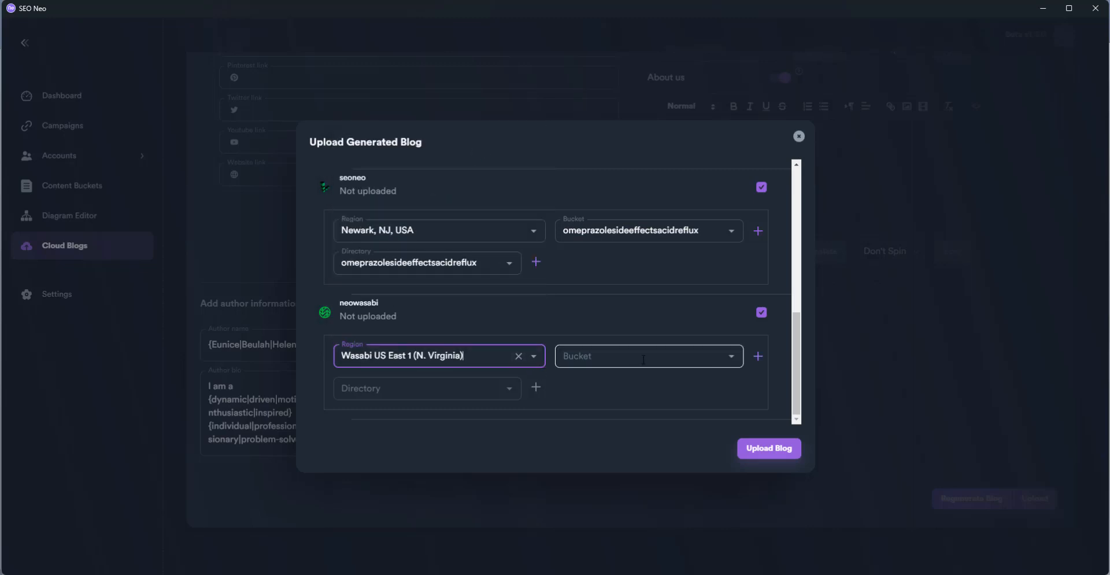
left_click(758, 356)
left_click(586, 304)
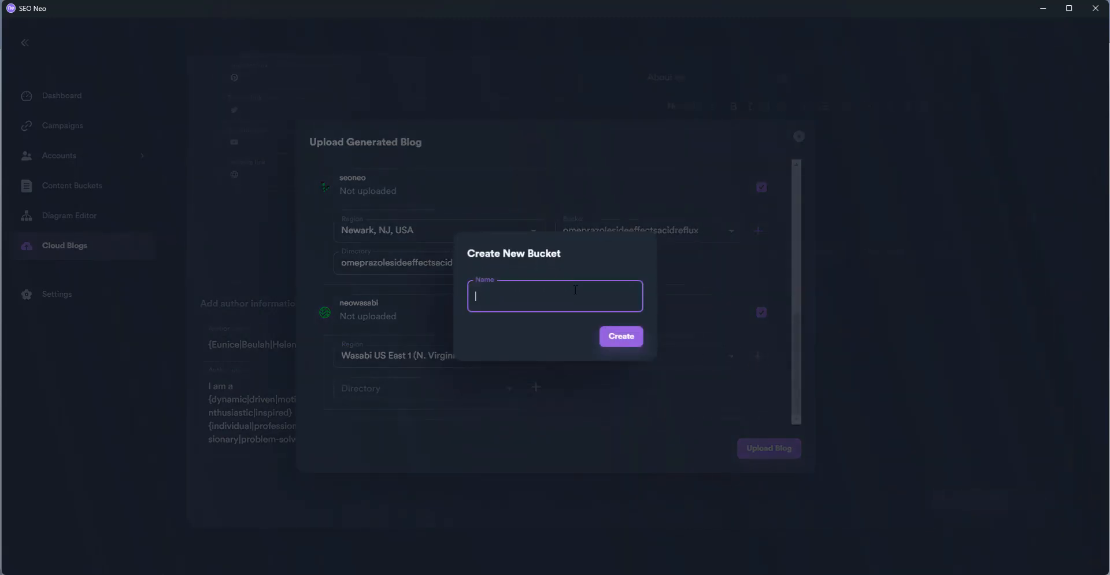
type("omeprazolesideeffectsacidreflux")
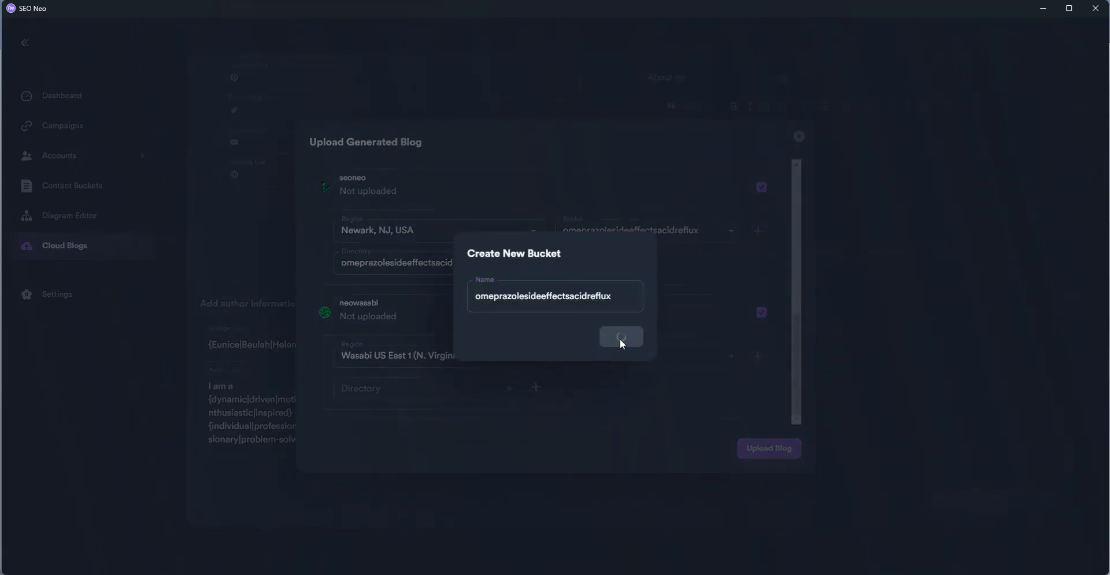
Create neowasabi's omeprazolesideeffectsacidreflux directory and start uploading the blog
left_click(536, 391)
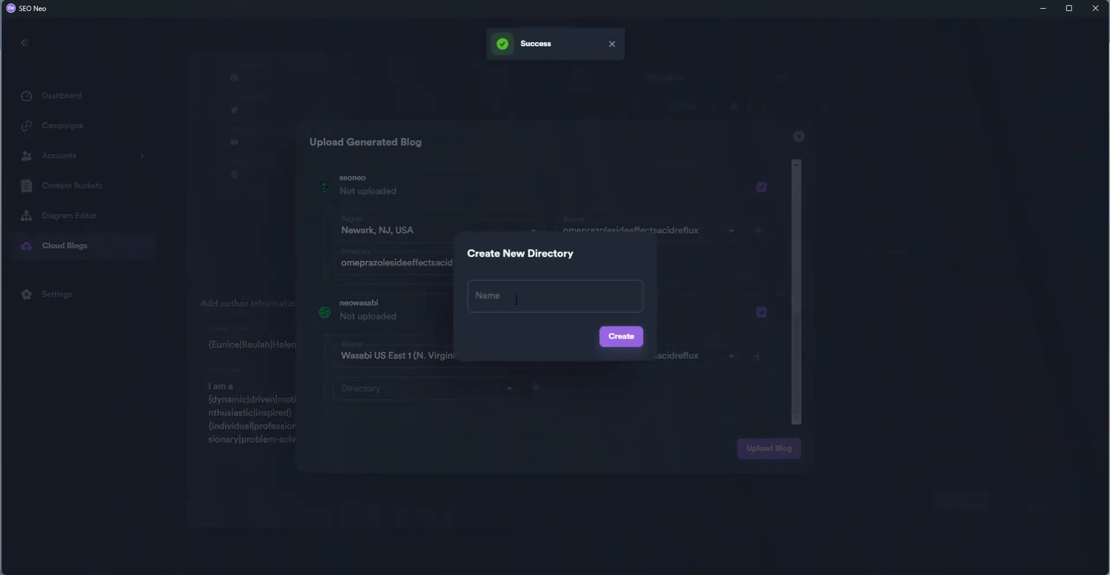
left_click(555, 295)
type("omeprazolesideeffectsacidreflux")
left_click(620, 335)
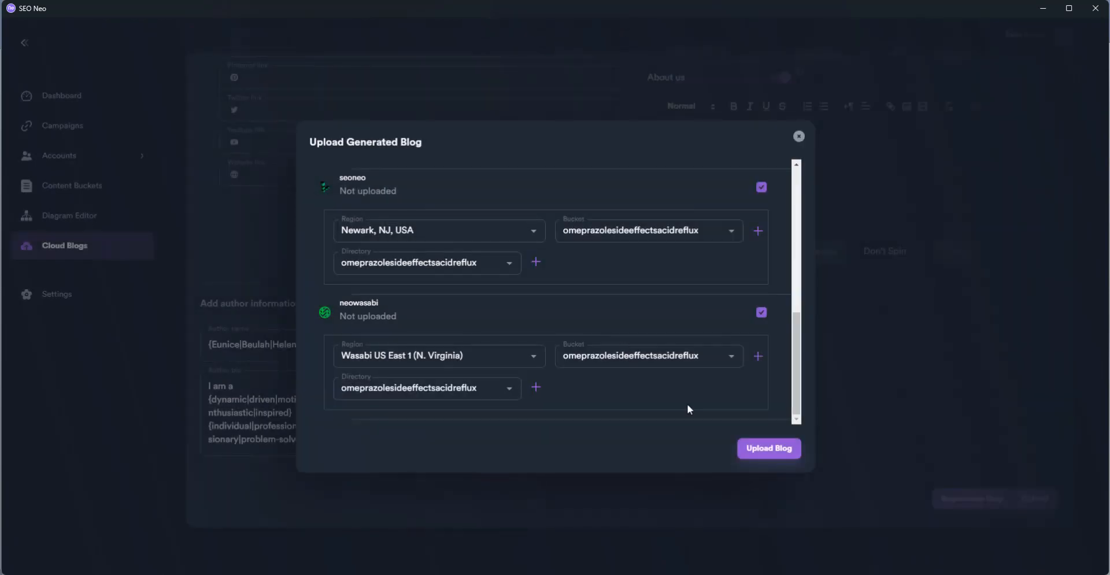
left_click(779, 449)
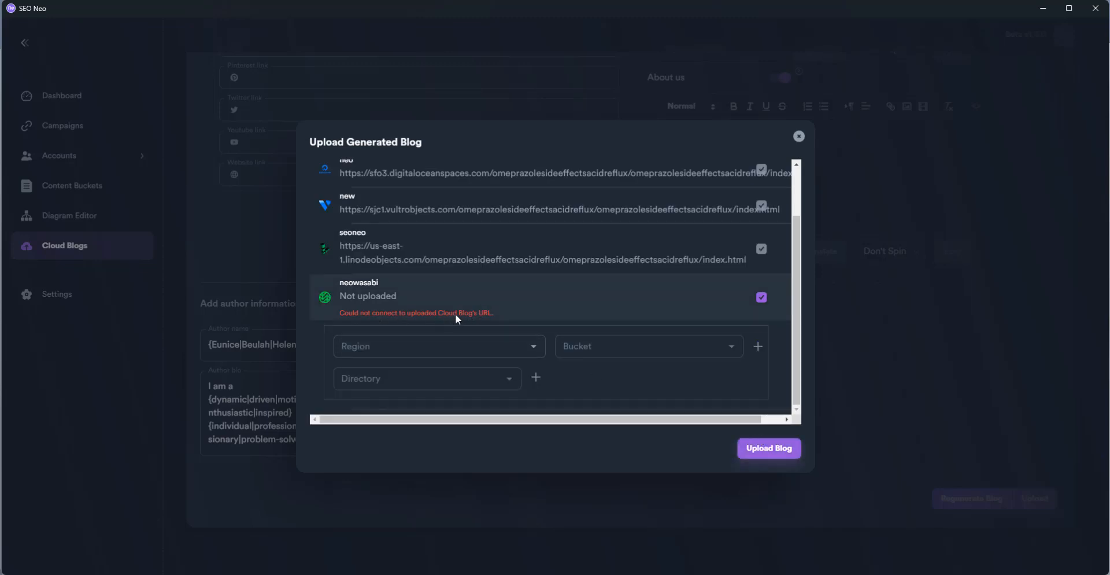
Reset neowasabi to Wasabi US East 1 (N. Virginia) with the omeprazolesideeffectsacidreflux bucket
scroll(498, 304, "up", 1)
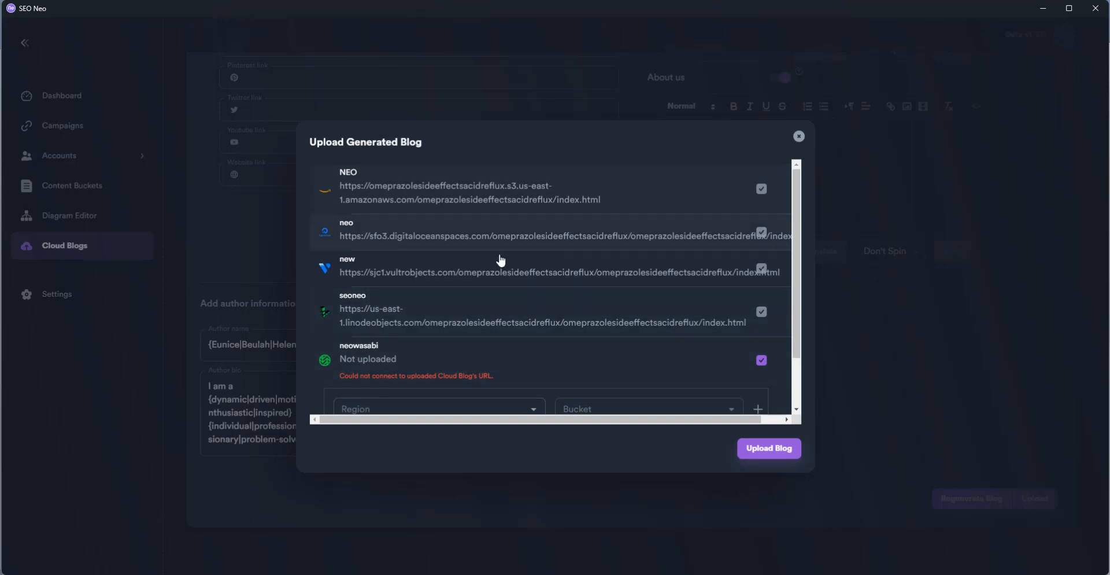
scroll(497, 294, "down", 1)
left_click(531, 346)
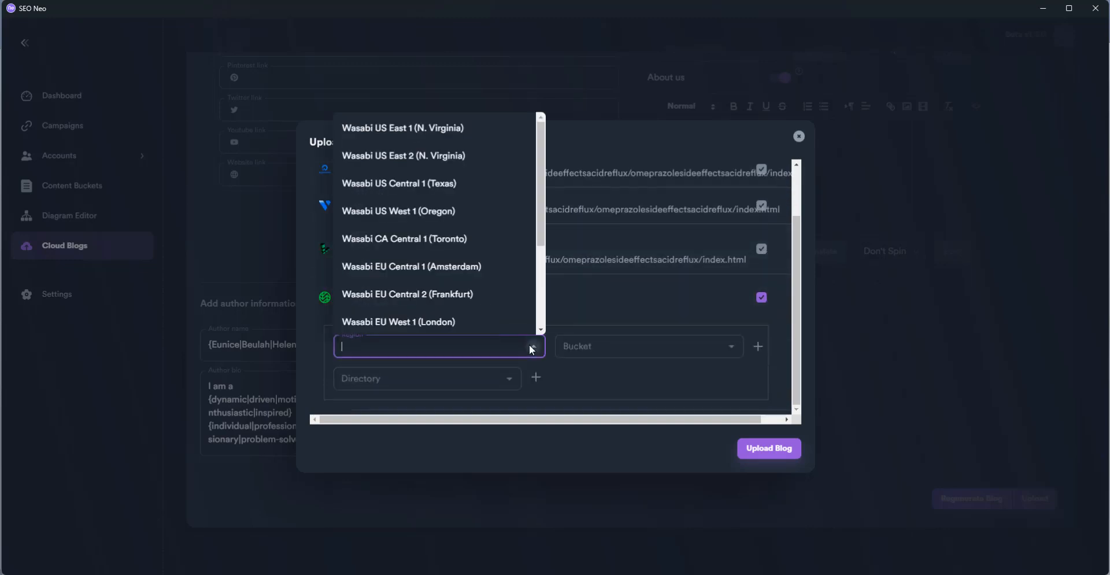
left_click(476, 128)
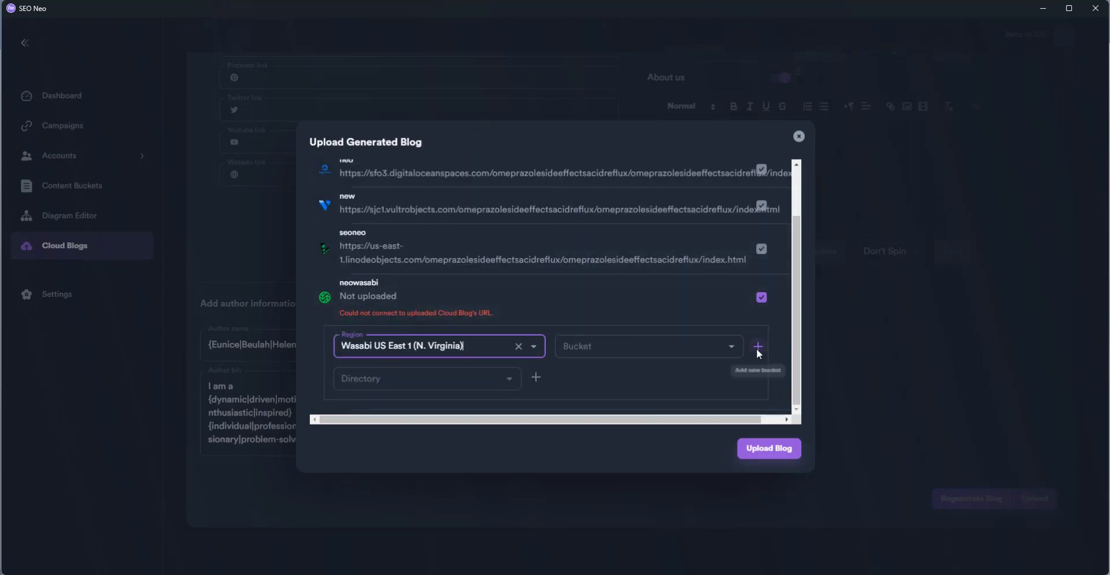
left_click(732, 344)
left_click(706, 376)
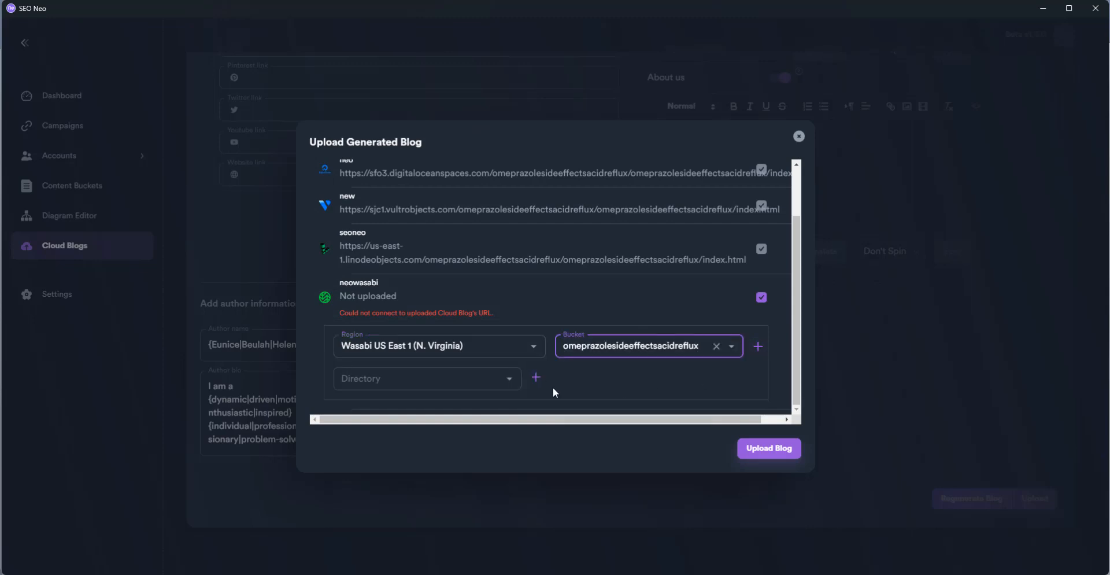
Create and select the omeprazolesideeffectsacidreflux directory for neowasabi
left_click(507, 381)
left_click(537, 376)
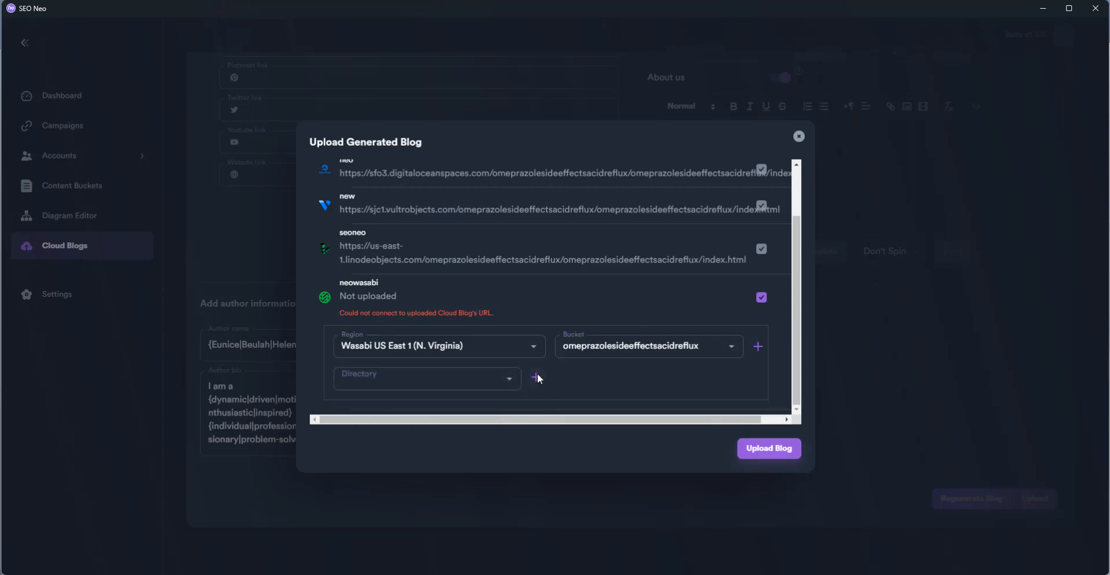
left_click(543, 298)
type("omeprazolesideeffectsacidreflux")
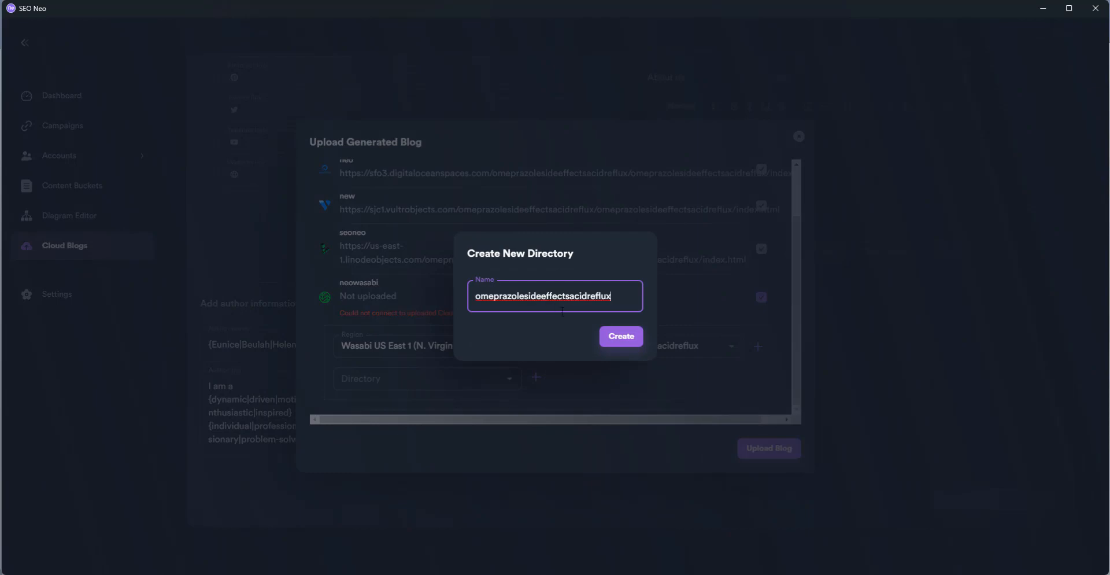
left_click(617, 338)
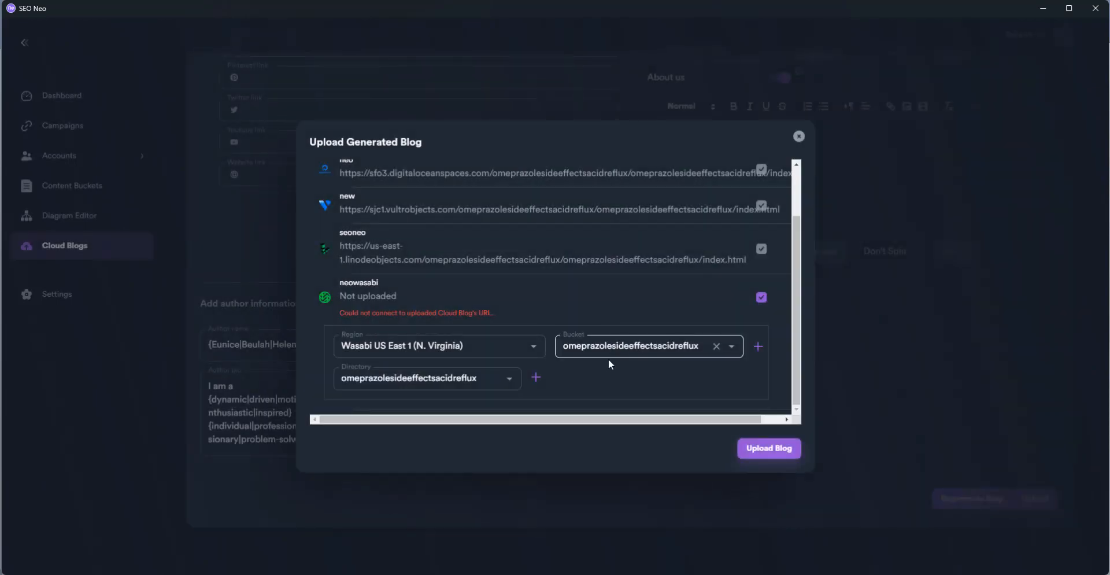
left_click(511, 381)
left_click(486, 406)
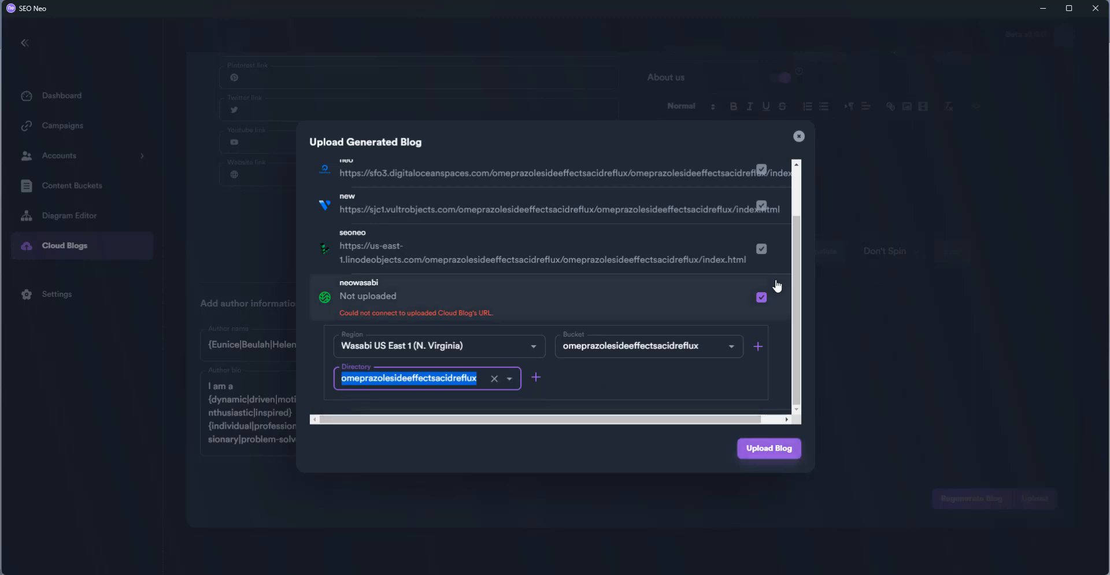
scroll(775, 289, "up", 1)
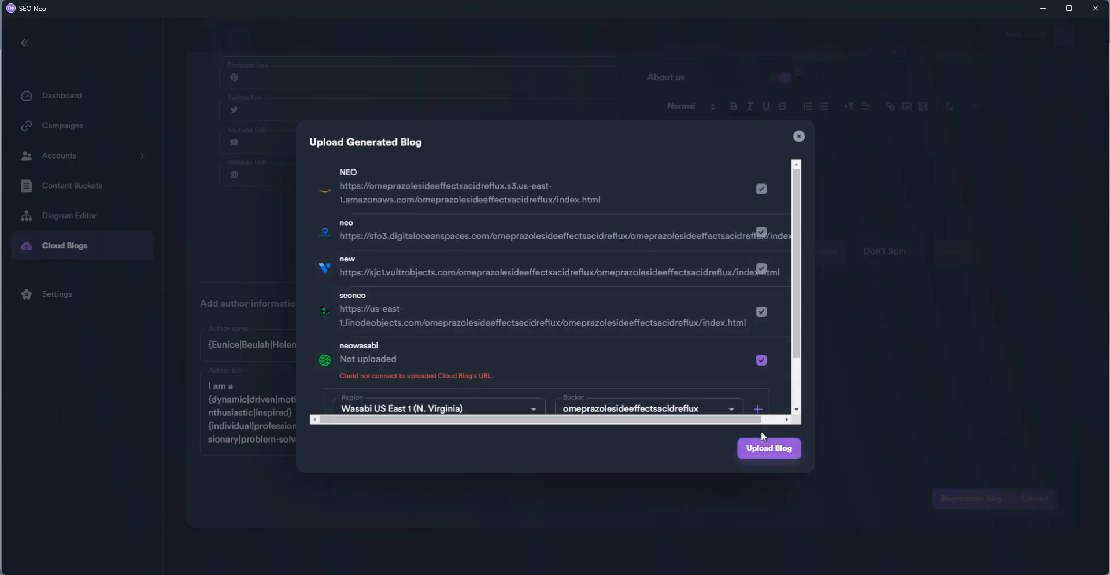
Retry the upload, then delete 'acidreflux' from neowasabi's directory name
left_click(762, 449)
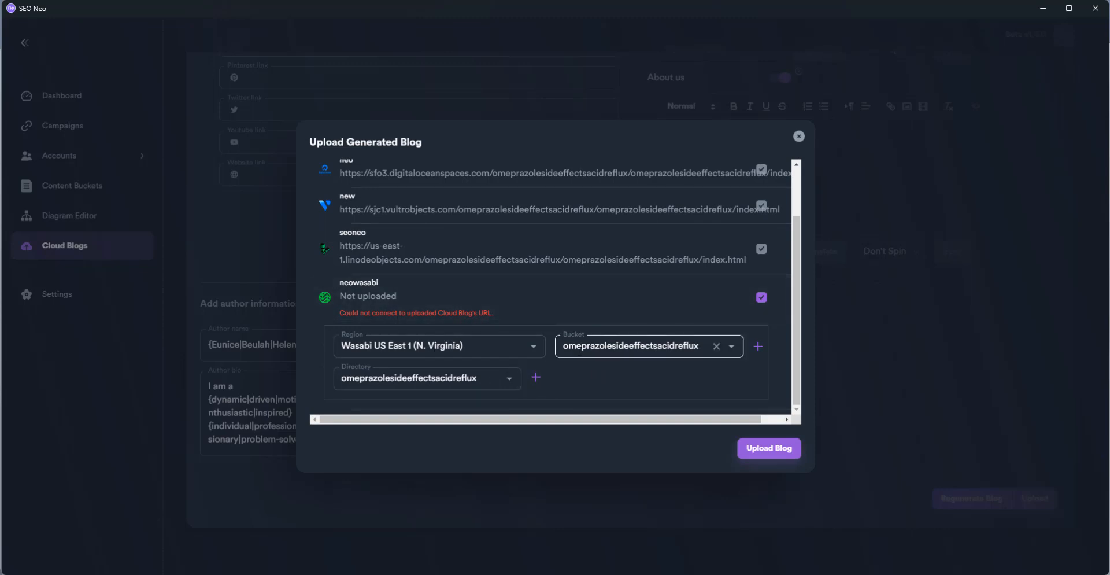
left_click(732, 349)
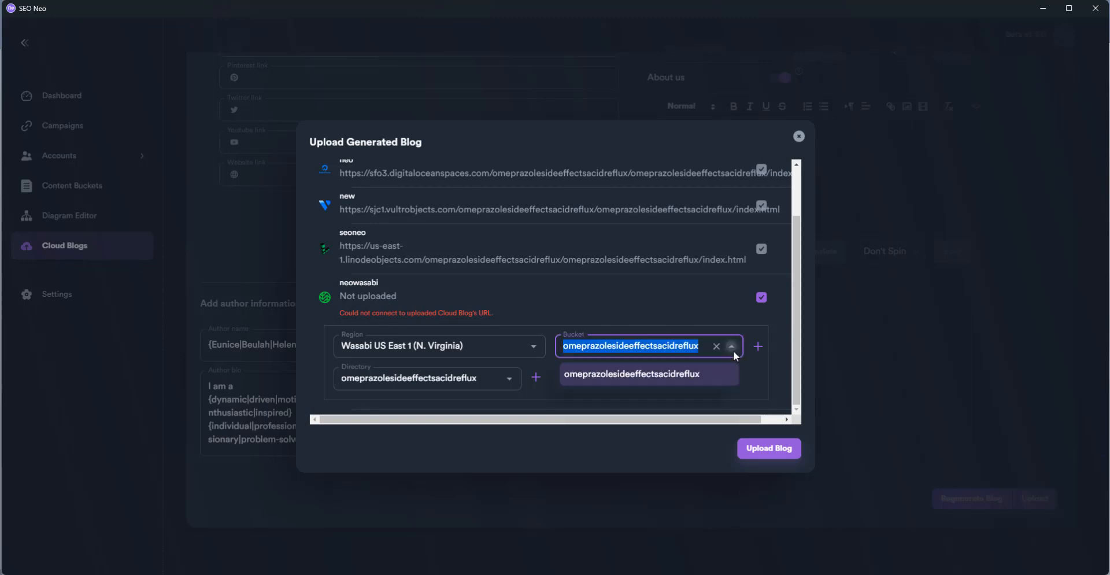
left_click(732, 349)
left_click(509, 379)
key("ctrl+c")
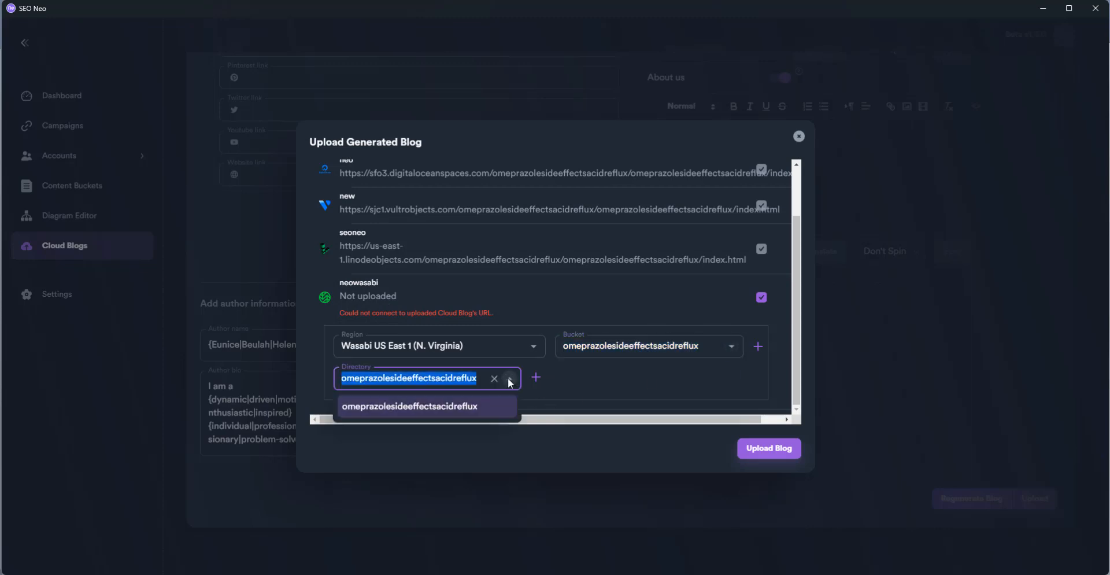
left_click(510, 380)
left_click(480, 381)
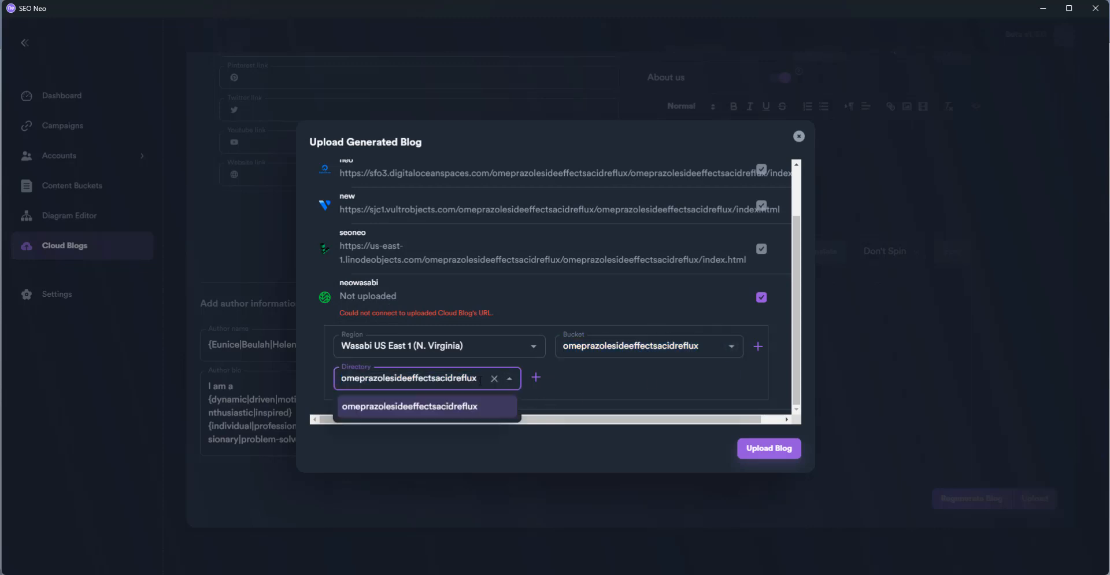
left_click_drag(480, 380, 437, 380)
key("BackSpace")
Create a new omeprazolesideeffects directory for neowasabi and retry the upload
left_click(536, 377)
left_click(515, 297)
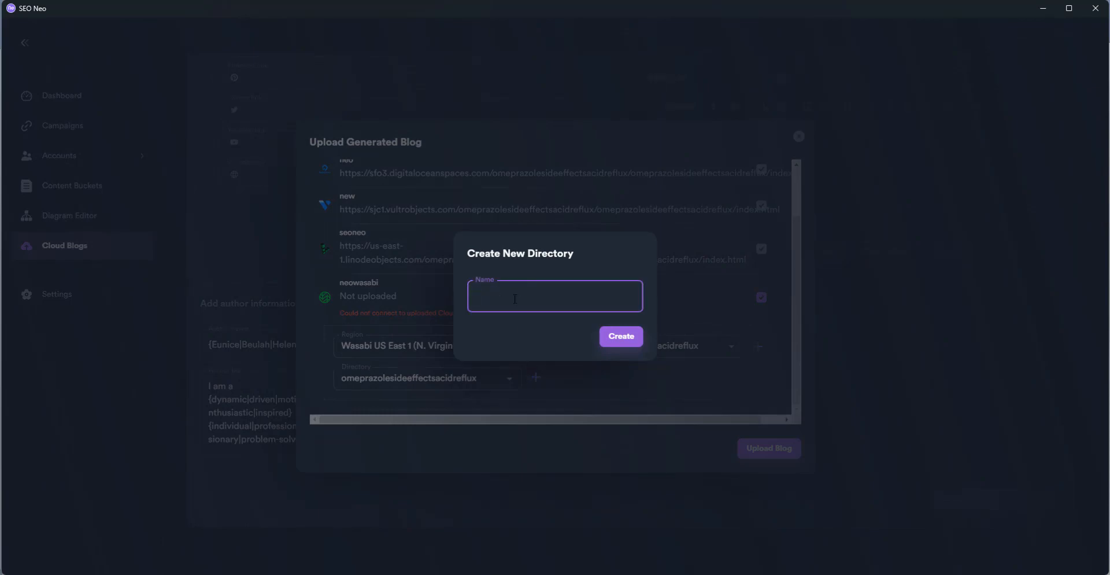
key("ctrl+v")
key("BackSpace")
key("BackSpace")
key("BackSpace")
key("BackSpace")
key("BackSpace")
key("BackSpace")
key("BackSpace")
key("BackSpace")
key("BackSpace")
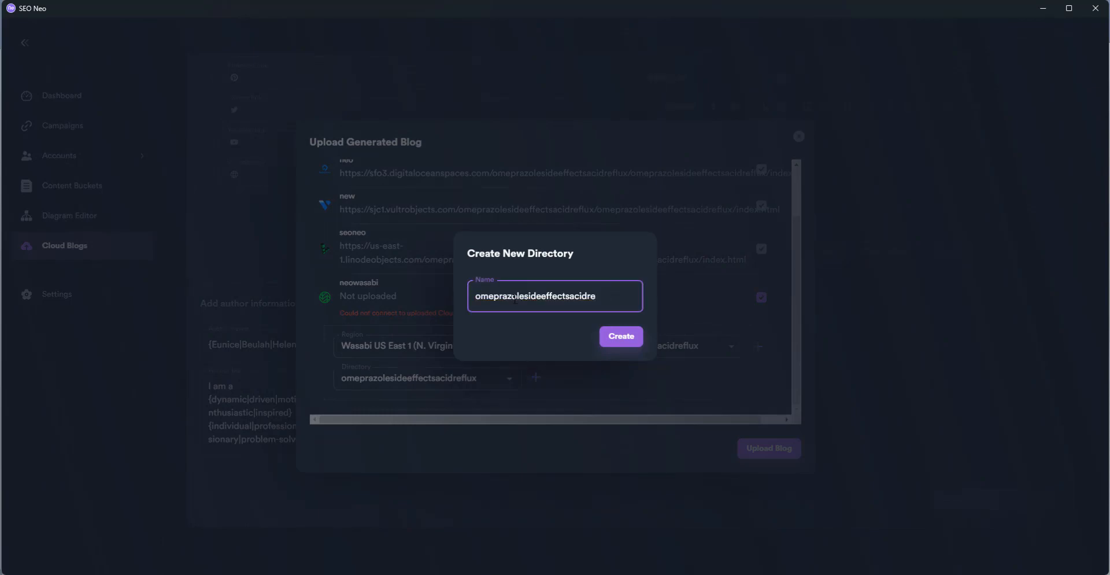
key("BackSpace")
left_click(616, 338)
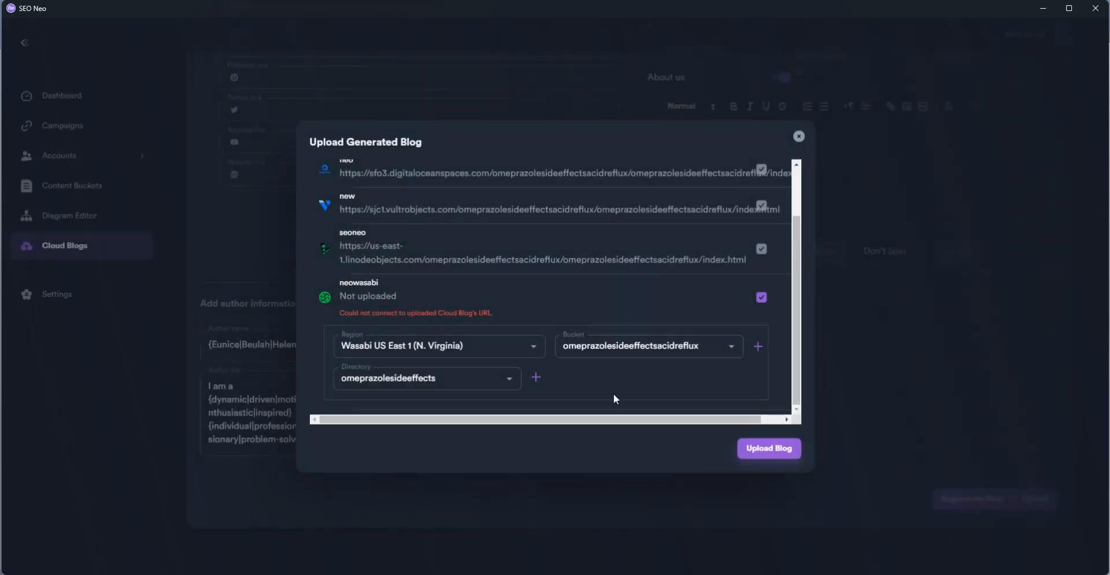
left_click(760, 445)
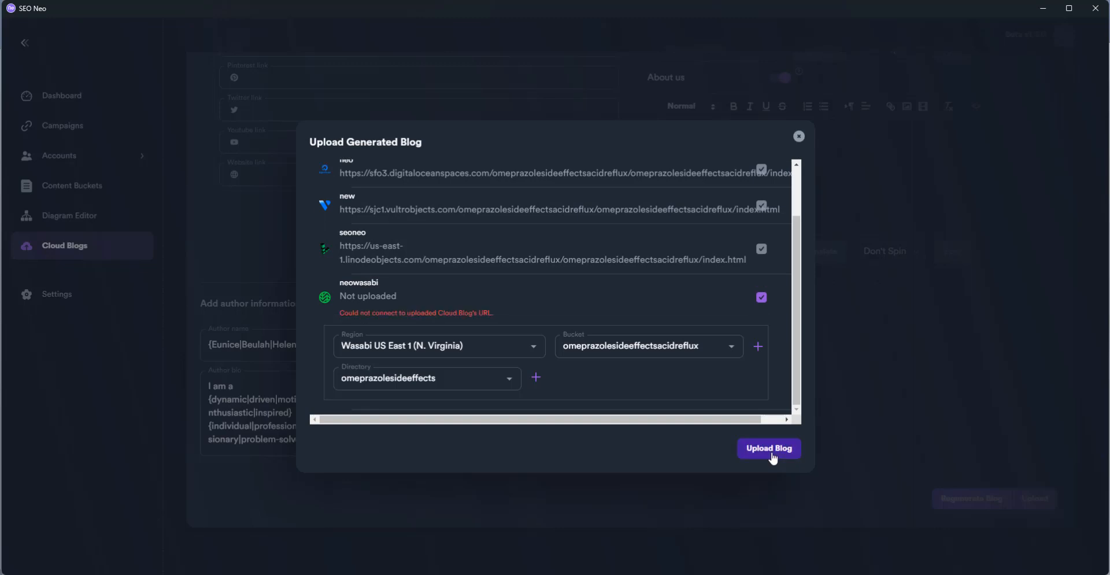
Switch neowasabi to Wasabi US East 2 and create an omeprazolesideeffects bucket
left_click(531, 342)
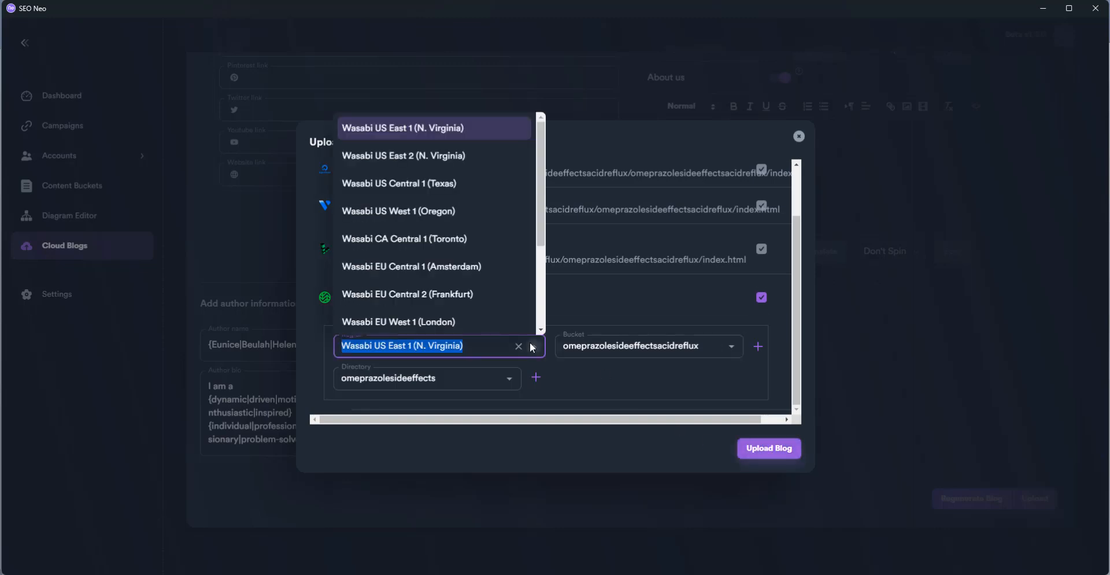
left_click(480, 163)
left_click(608, 342)
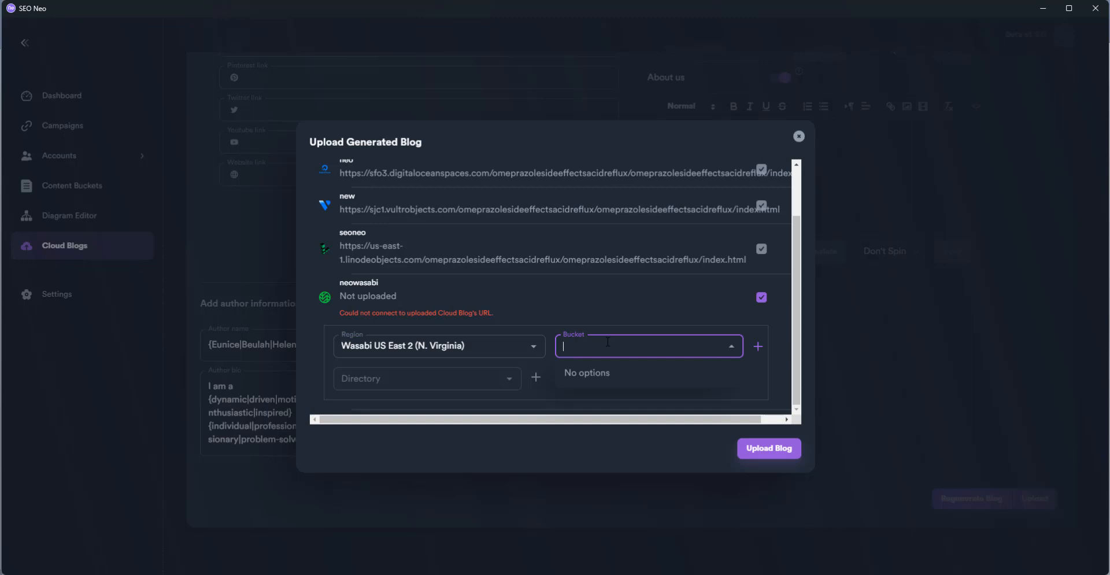
left_click(758, 347)
left_click(558, 292)
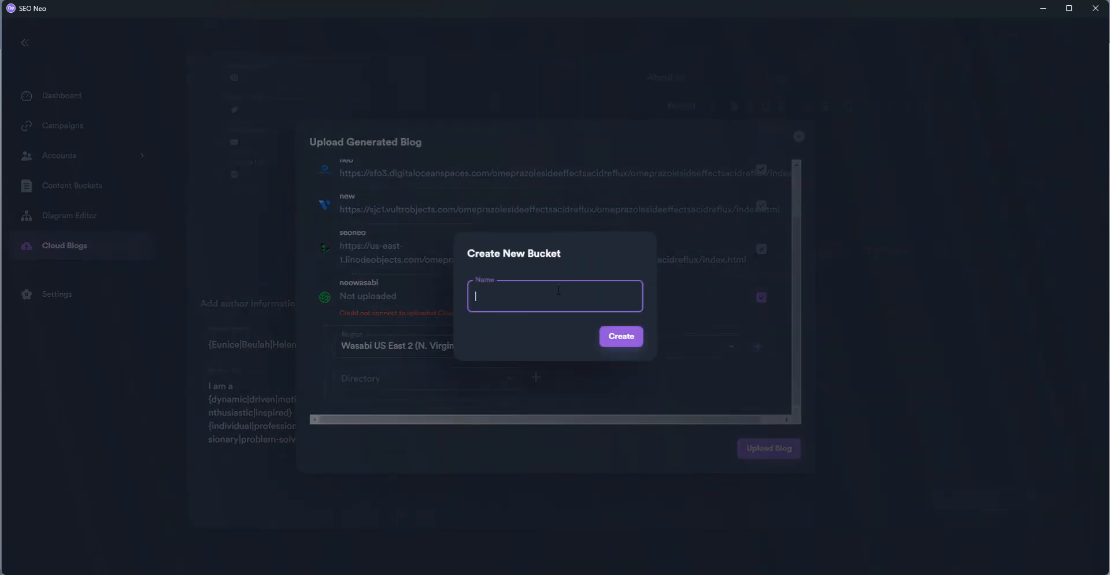
key("ctrl+v")
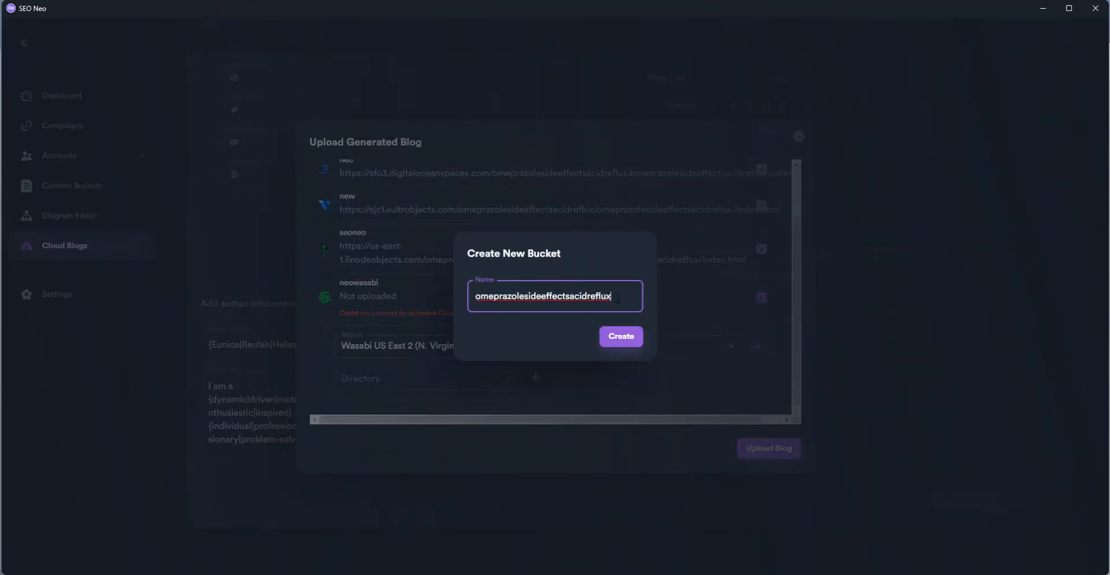
left_click_drag(612, 297, 569, 296)
key("BackSpace")
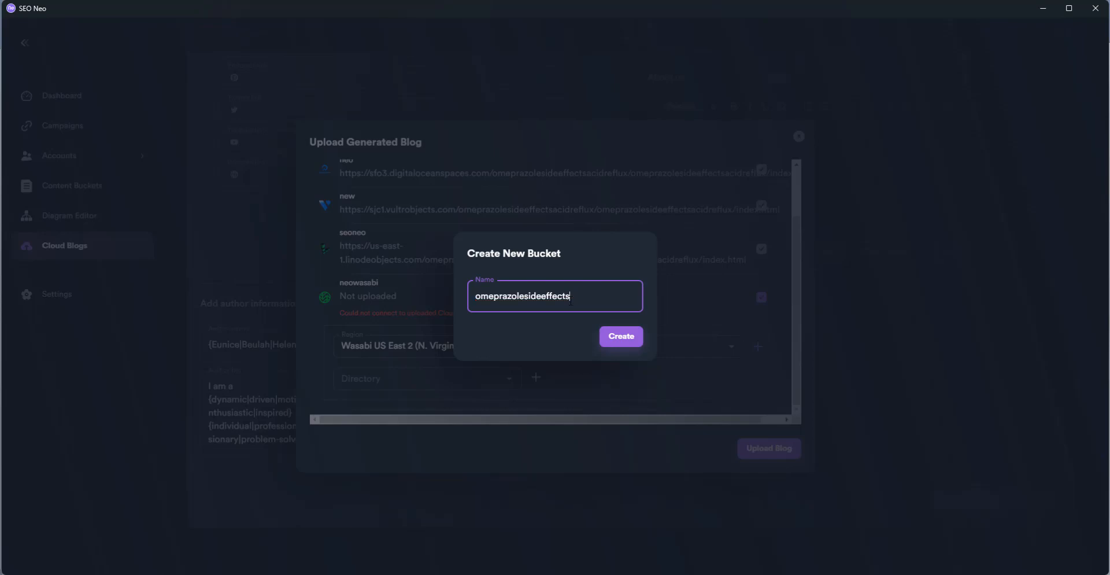
left_click(620, 339)
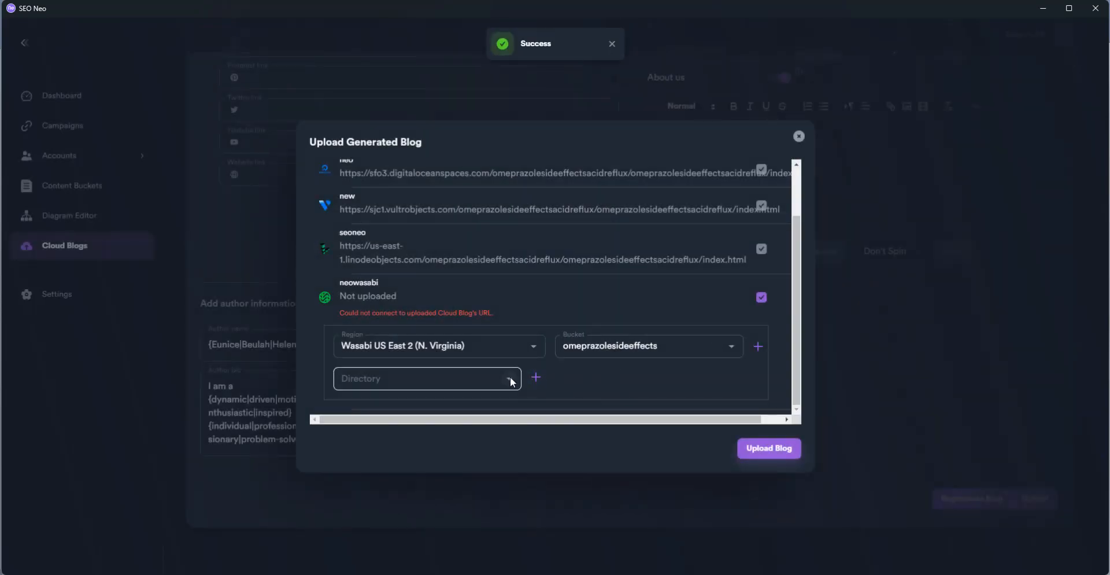
Create the omeprazolesideeffectsacidreflux directory, retry the upload, and close the upload window
left_click(535, 377)
left_click(509, 296)
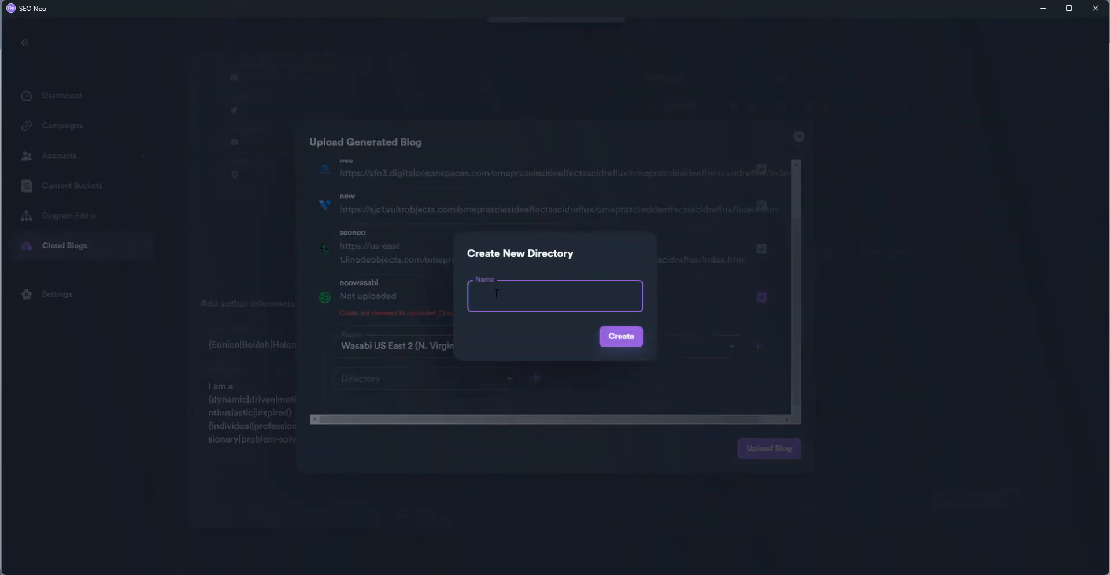
key("ctrl+v")
left_click(621, 338)
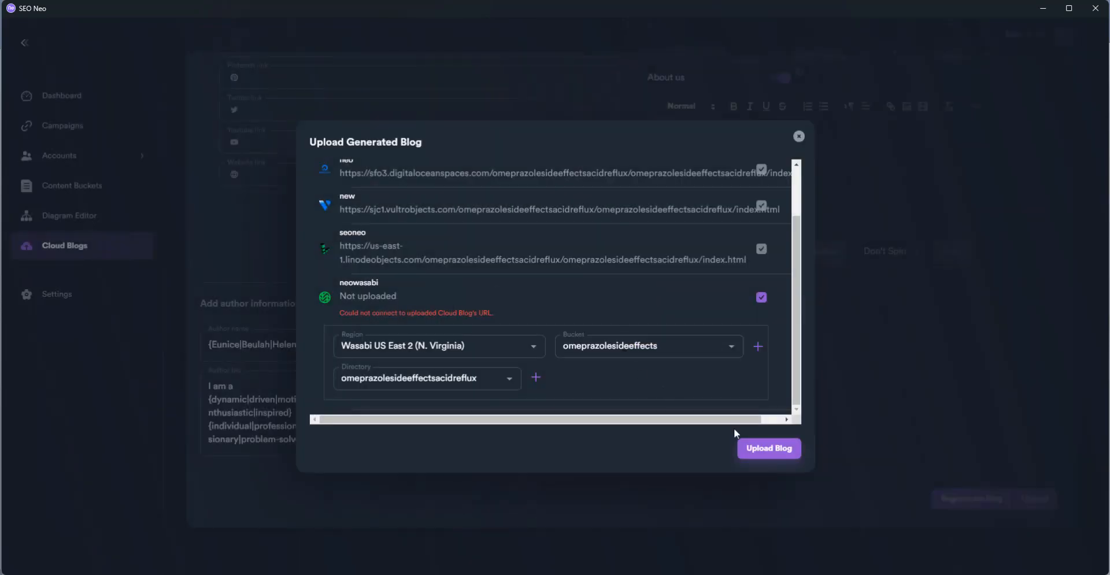
left_click(768, 450)
left_click(798, 144)
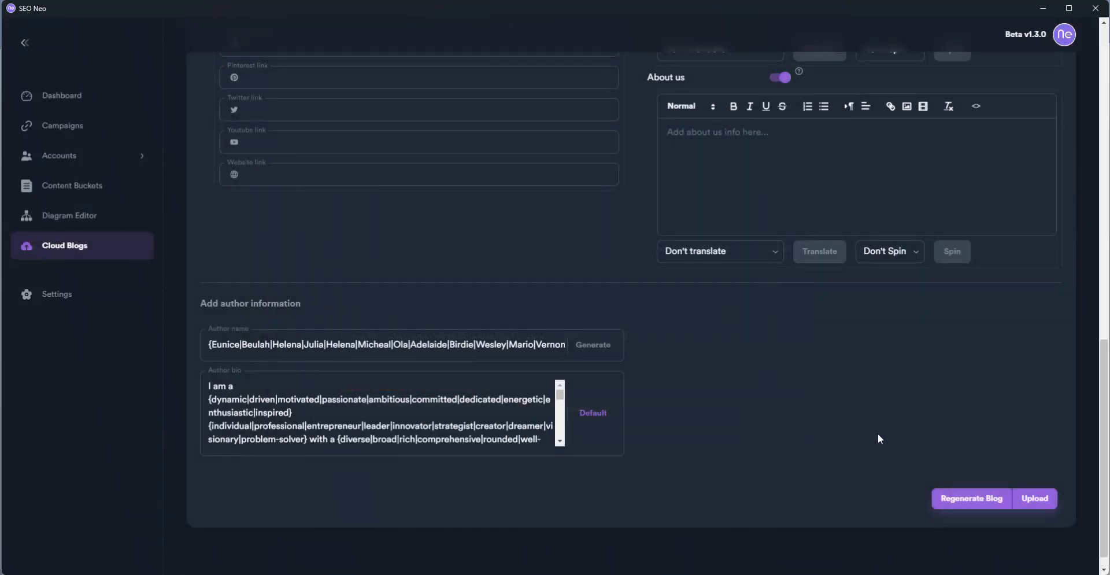
Browse the account buckets and account templates pages
scroll(918, 456, "up", 15)
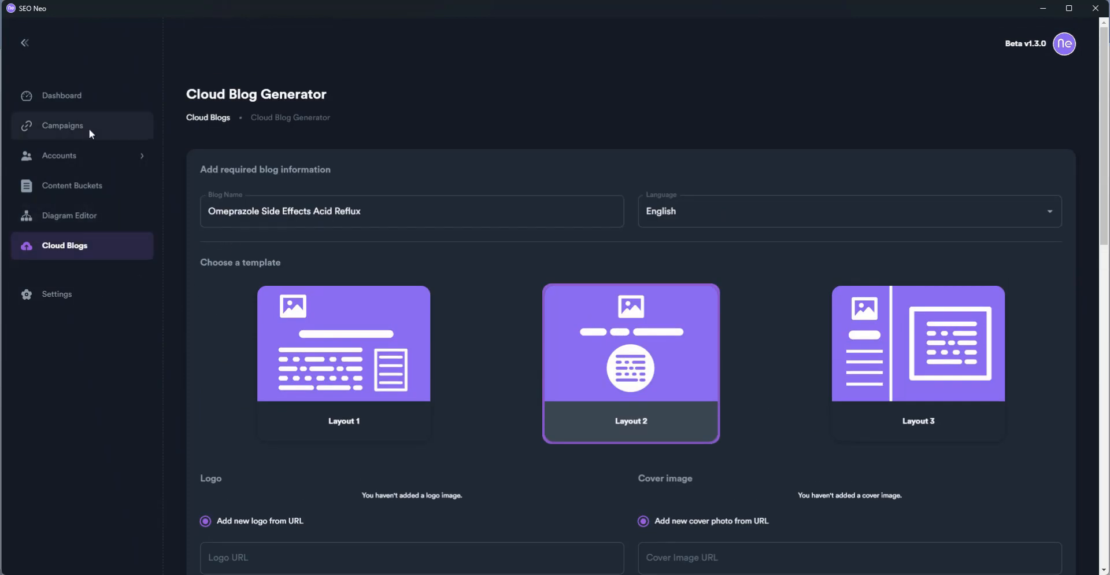
left_click(141, 153)
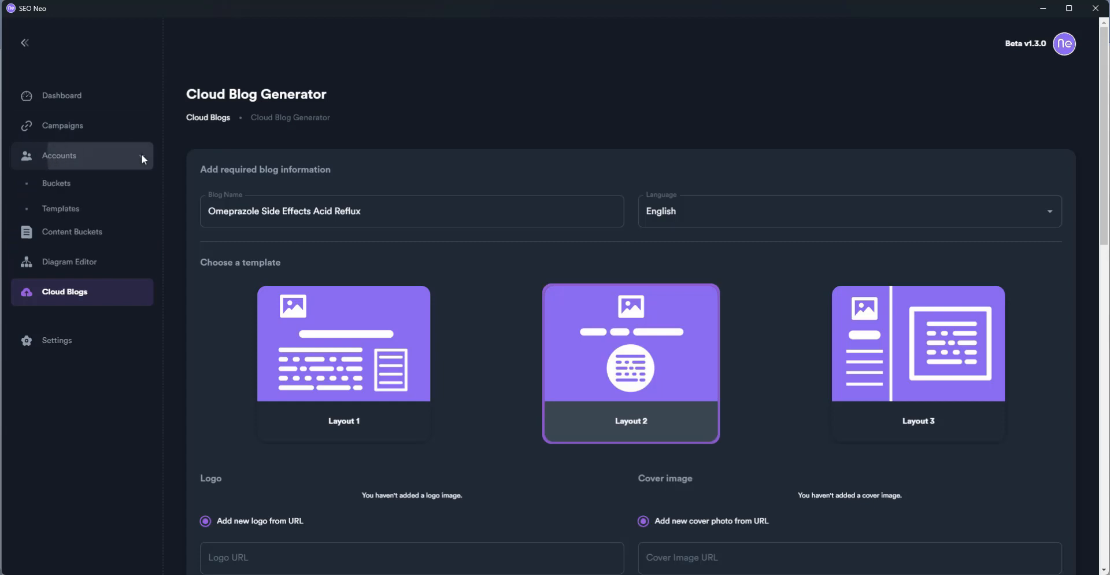
left_click(67, 183)
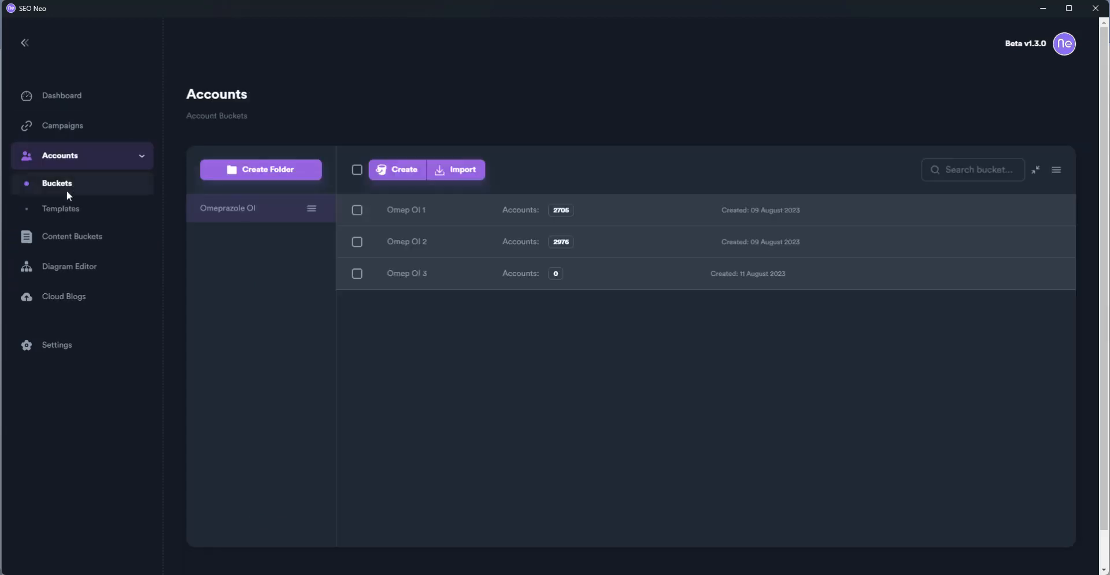
left_click(66, 208)
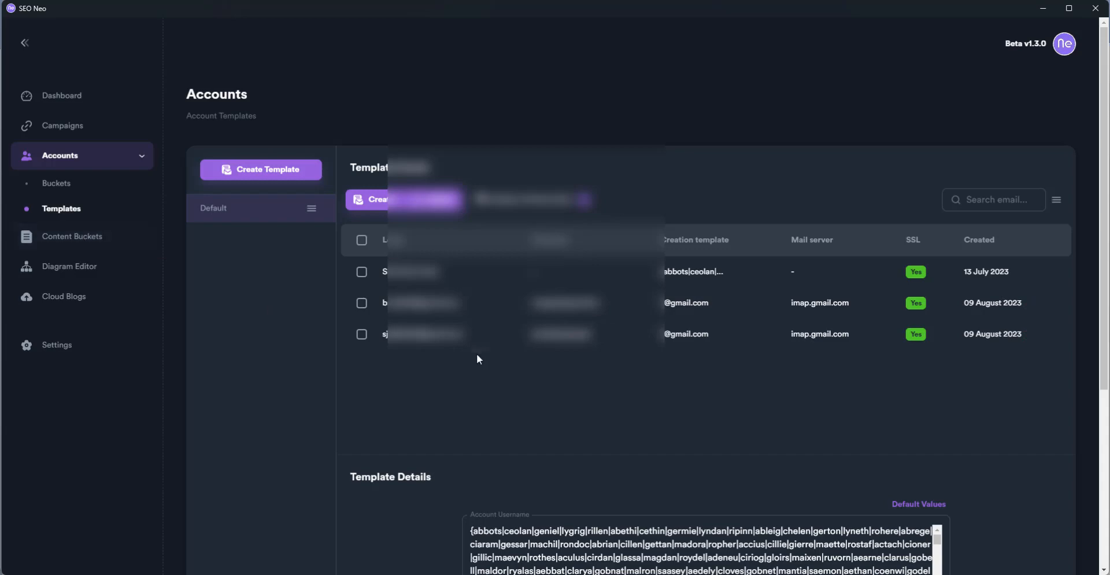
scroll(515, 366, "down", 5)
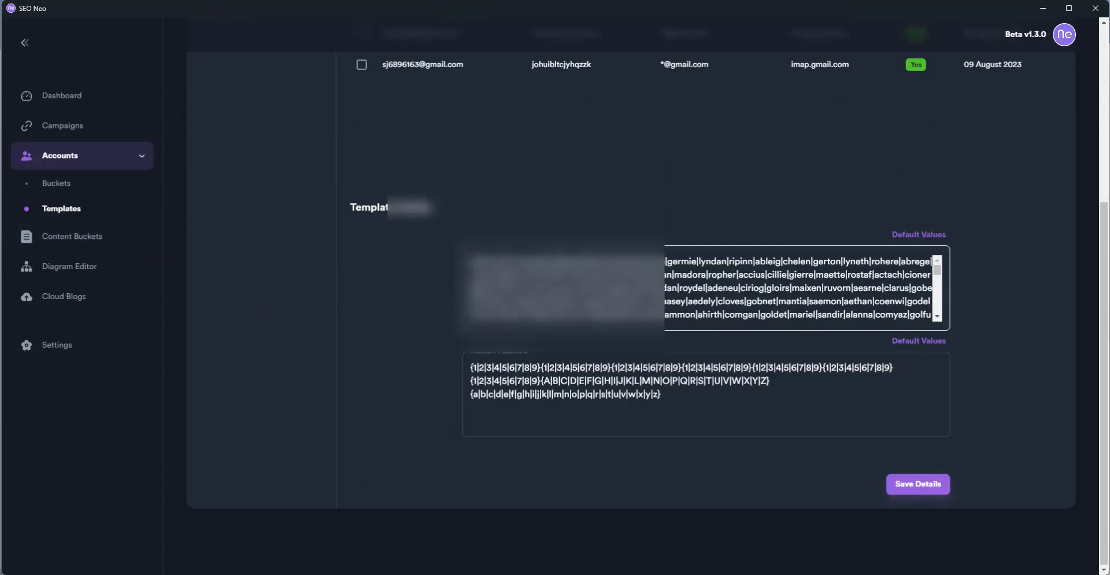
scroll(624, 414, "up", 3)
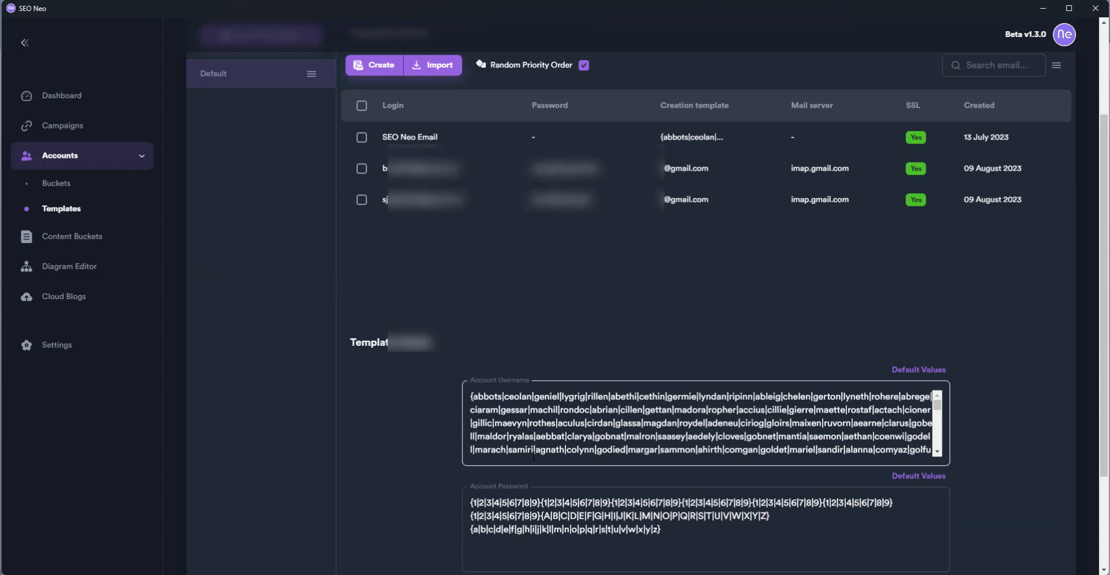
scroll(672, 477, "up", 3)
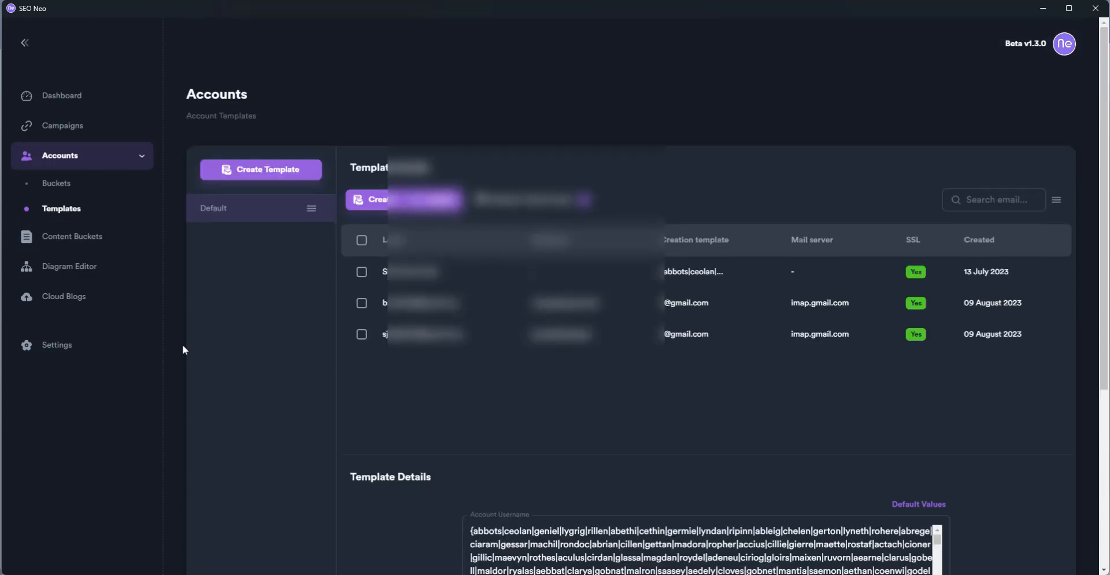
View content buckets, toggle Dense rows on and off, then open the Diagram Editor
left_click(91, 237)
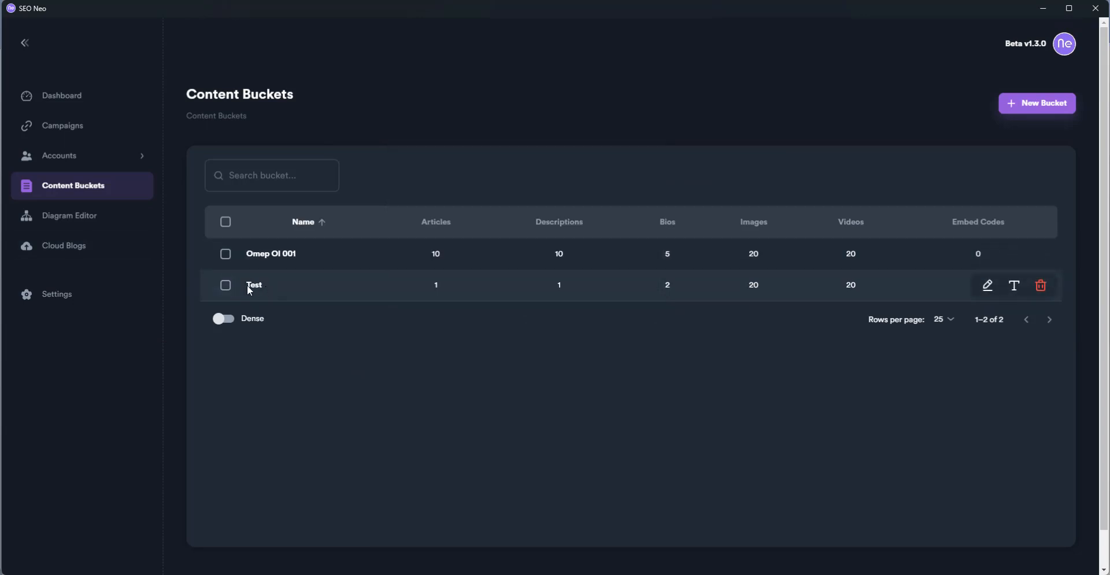
left_click(228, 319)
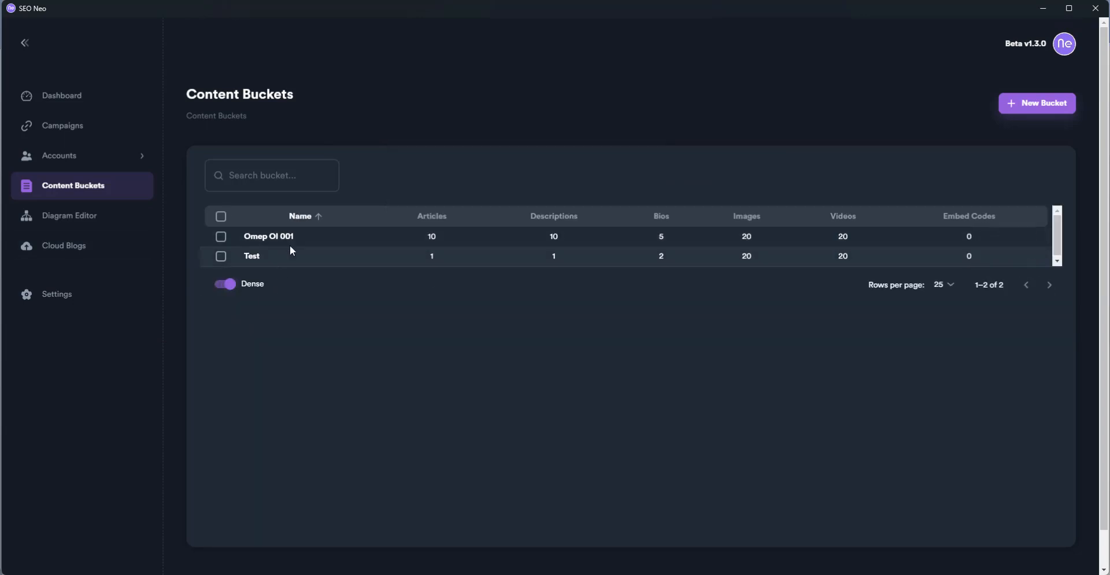
left_click(223, 287)
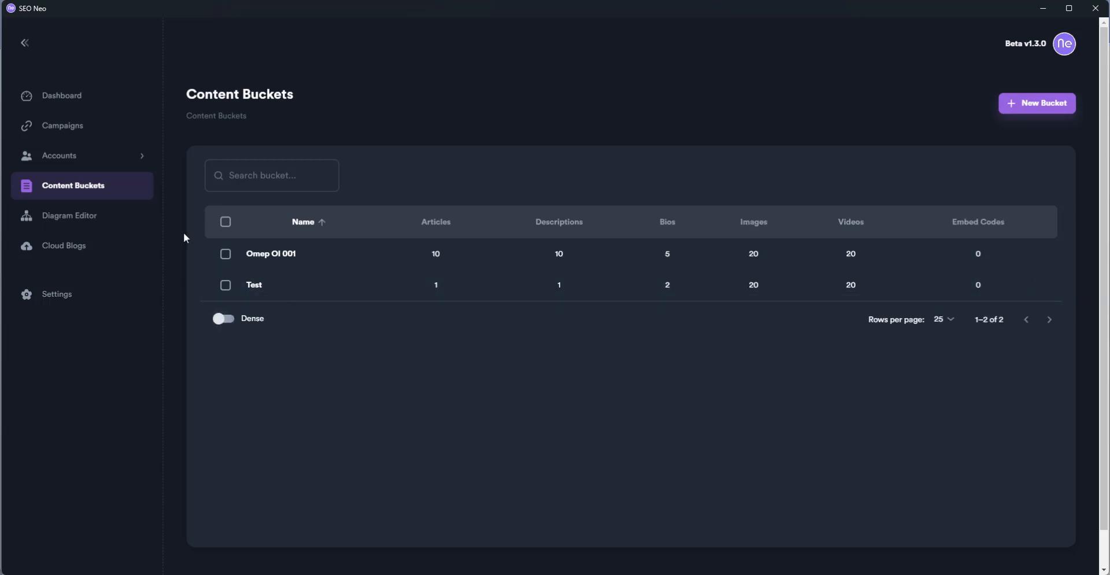
left_click(78, 217)
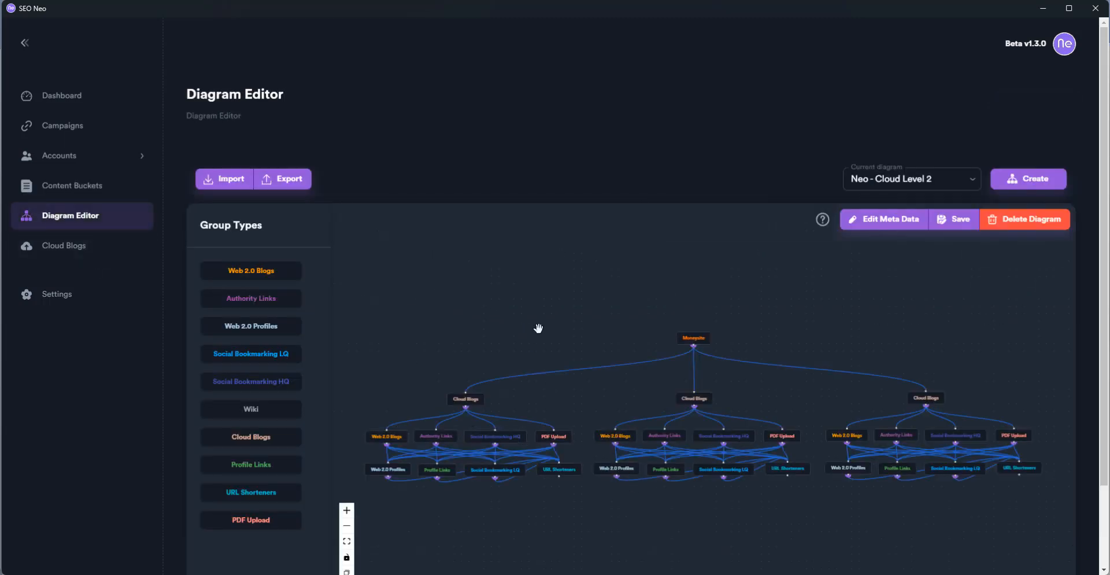
Return to the Cloud Blogs list with the navigation collapsed to icons
left_click(75, 245)
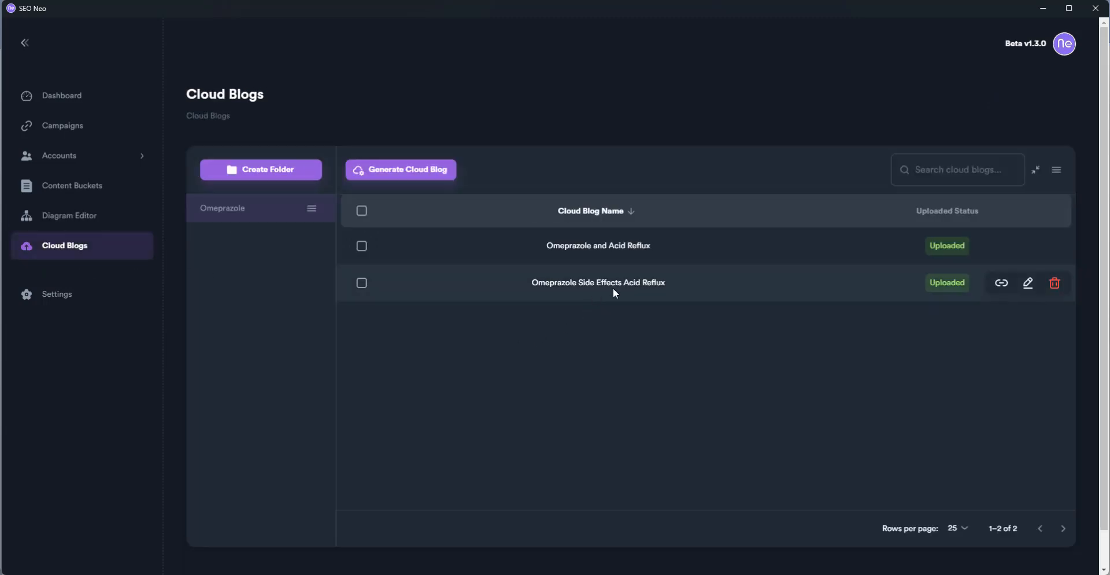
left_click(1028, 283)
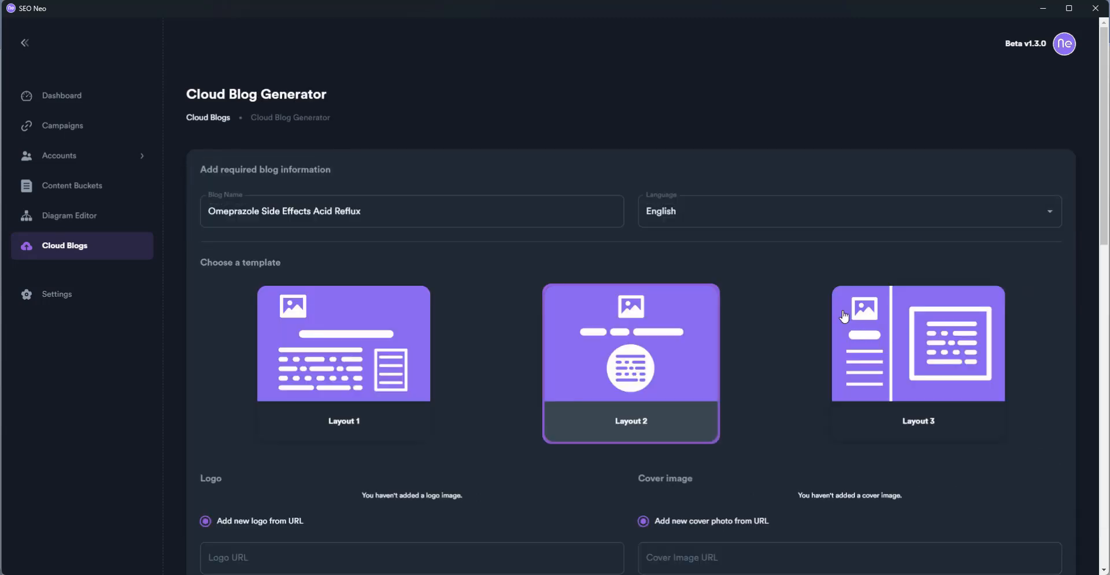
left_click(25, 43)
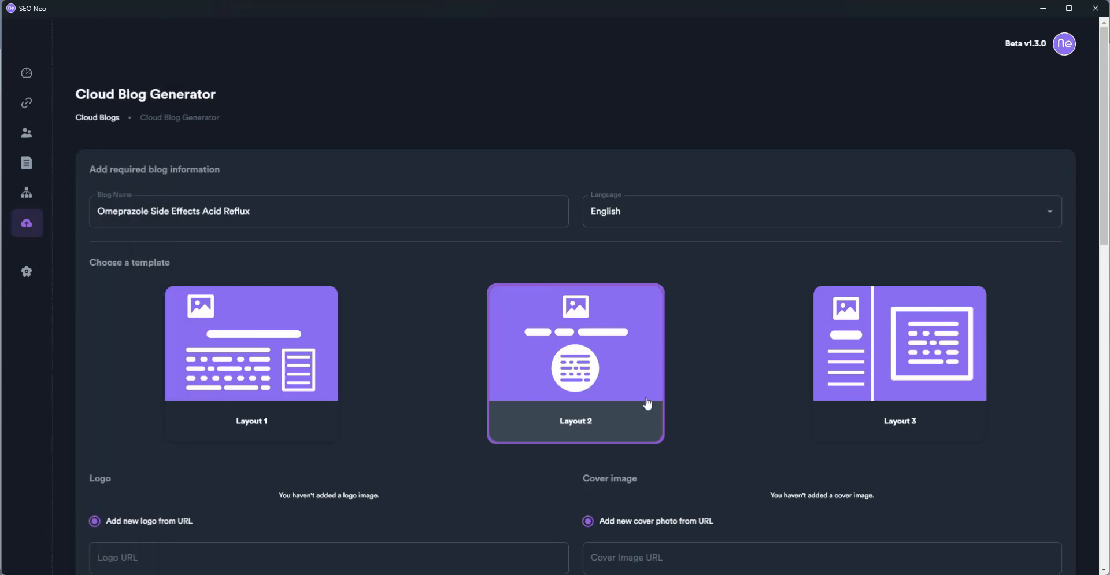
scroll(648, 404, "down", 8)
scroll(646, 399, "up", 8)
mouse_move(33, 33)
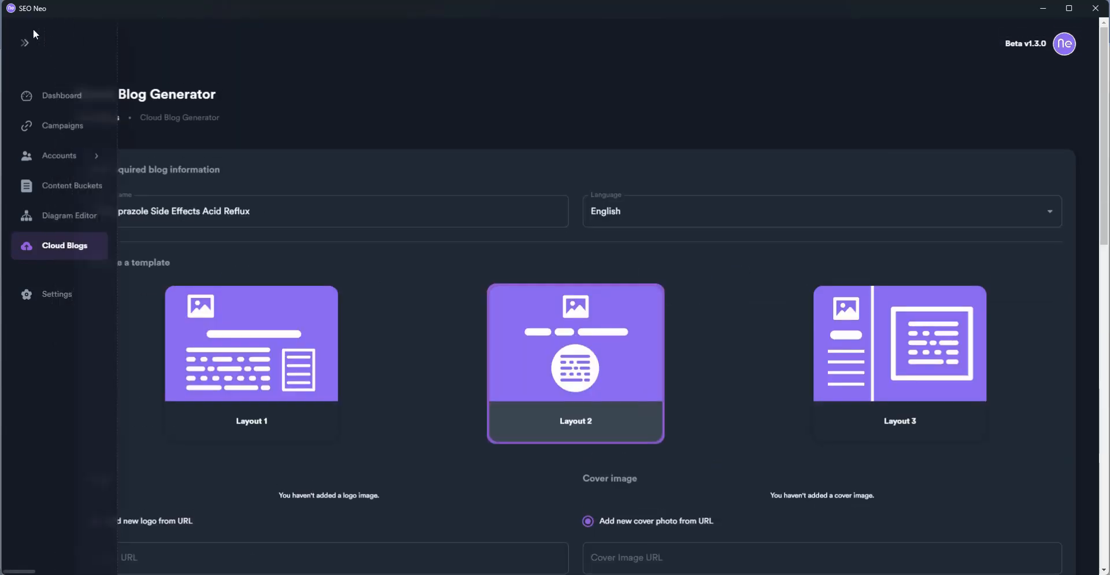
left_click(61, 245)
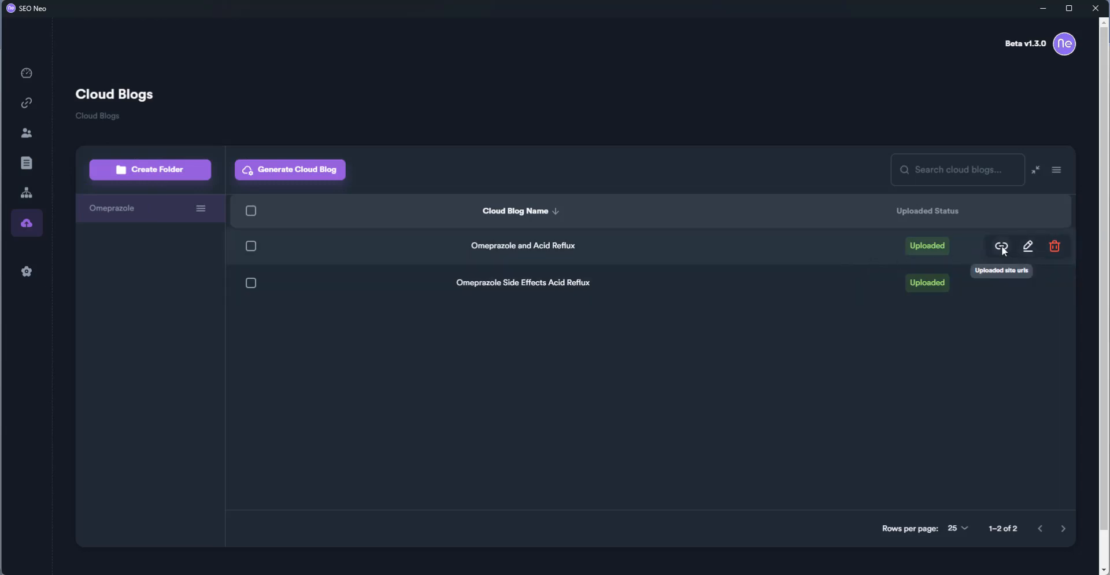
Review the uploaded site URLs for both Omeprazole blogs, then open Campaigns
left_click(1002, 245)
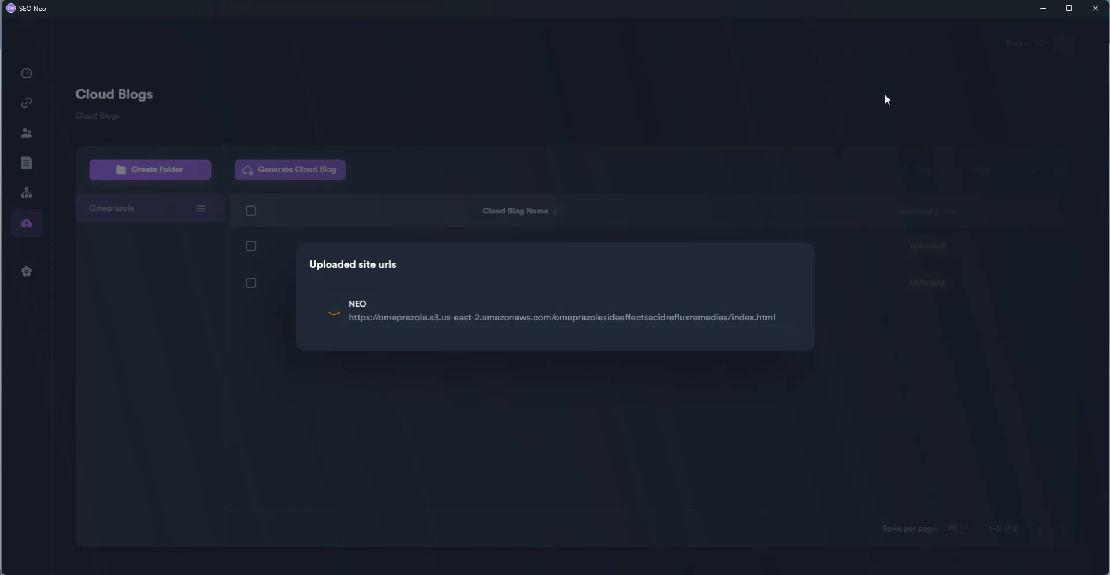
left_click(989, 109)
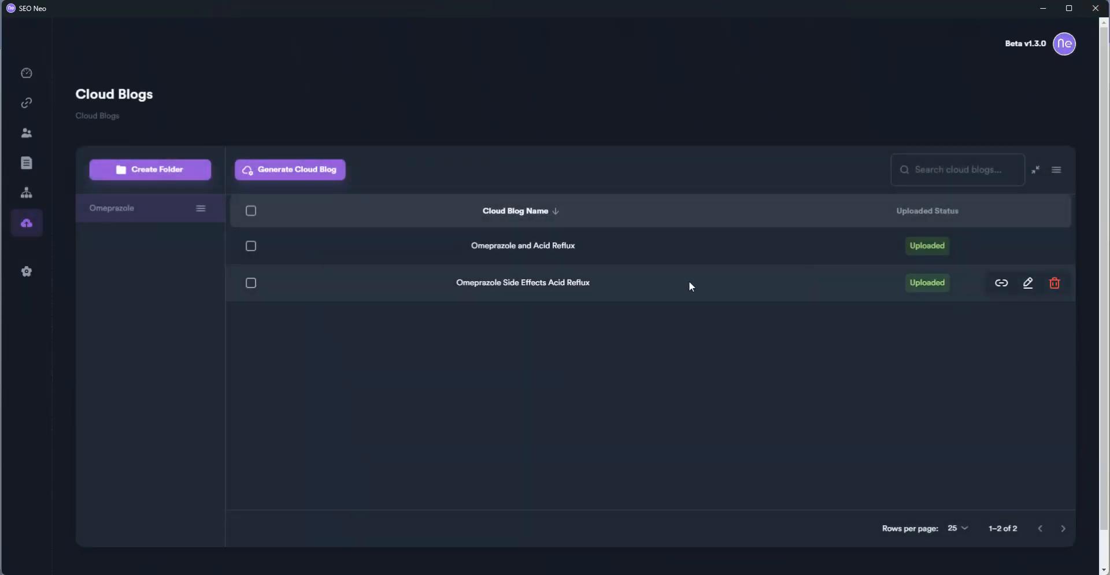
left_click(1002, 282)
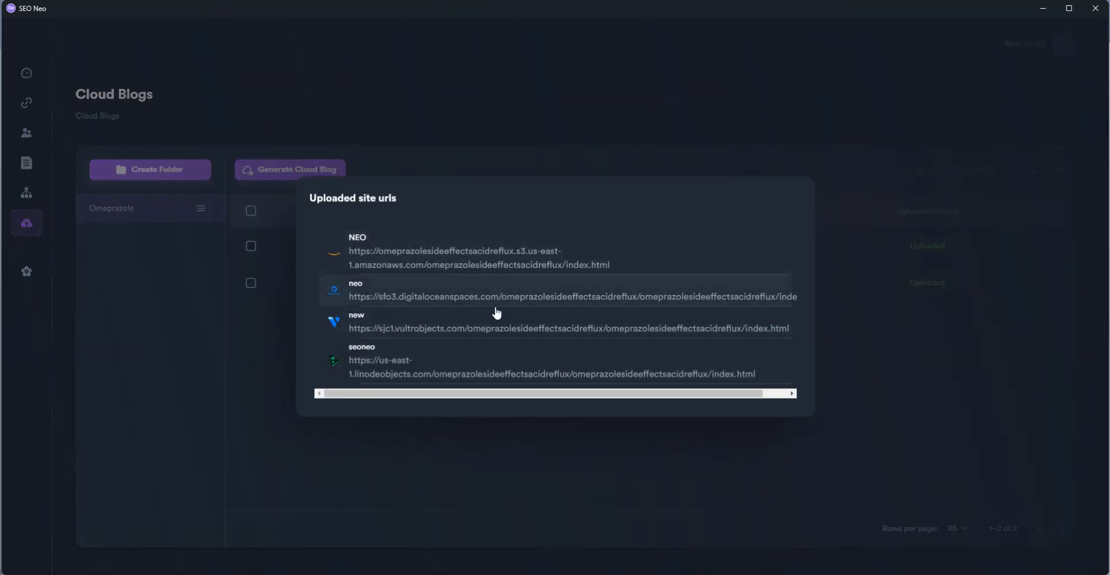
left_click(878, 393)
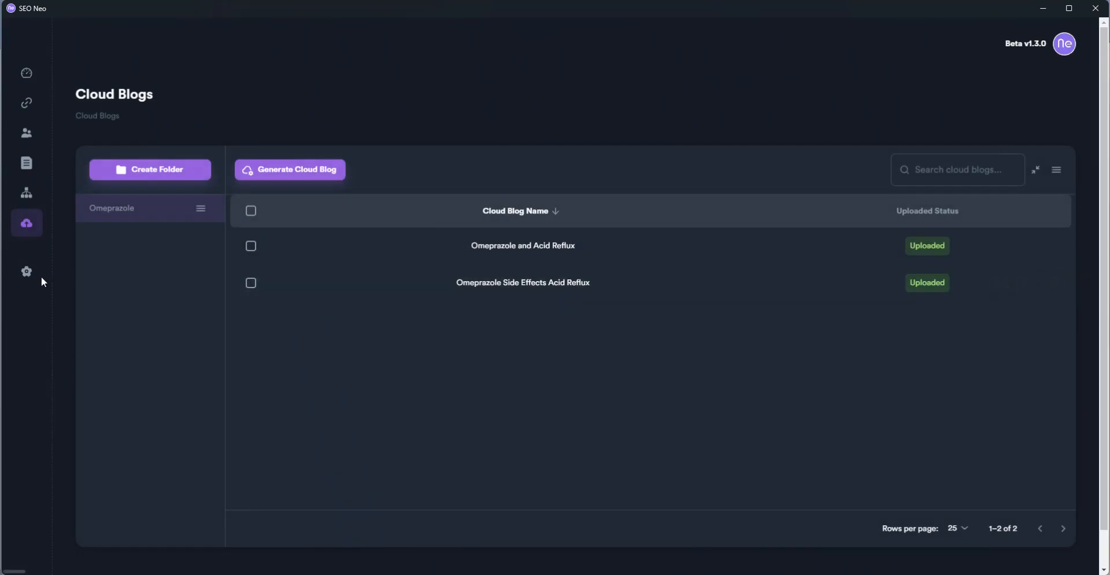
mouse_move(41, 276)
left_click(80, 127)
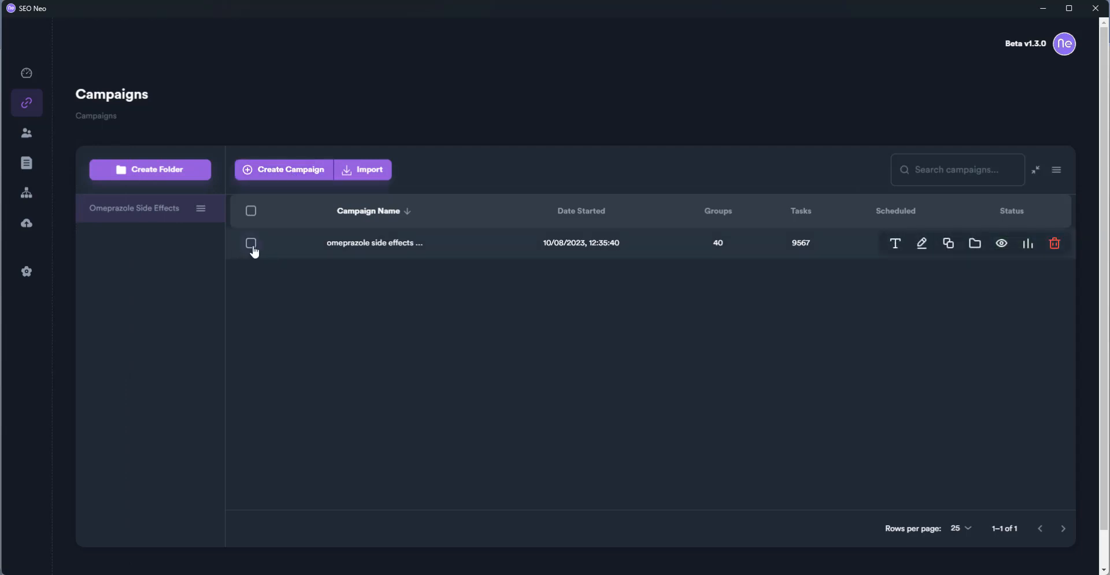
Create a new campaign named OmeprazoleTest
left_click(281, 174)
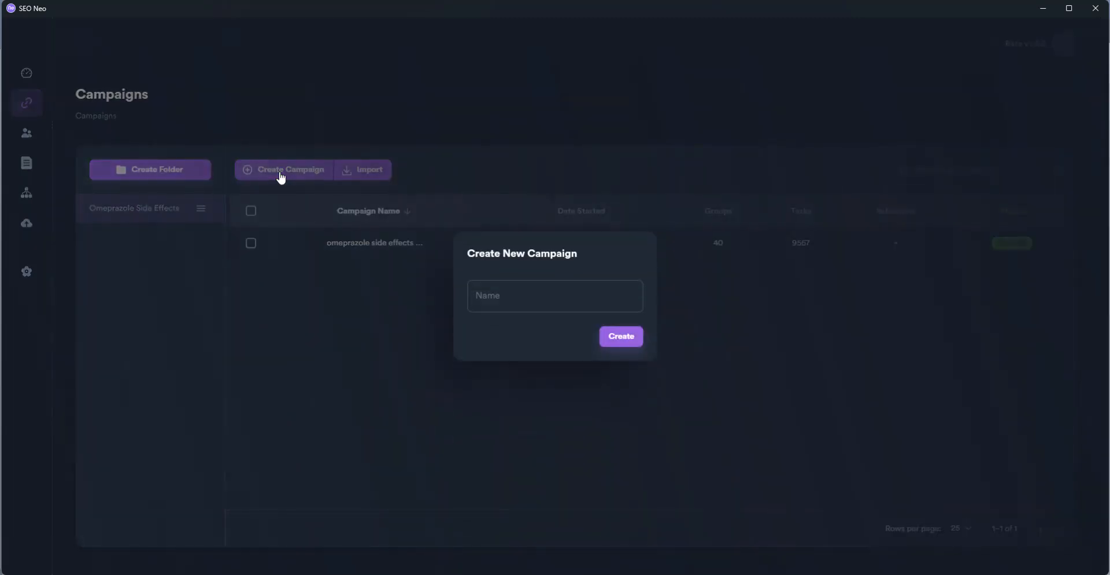
left_click(517, 299)
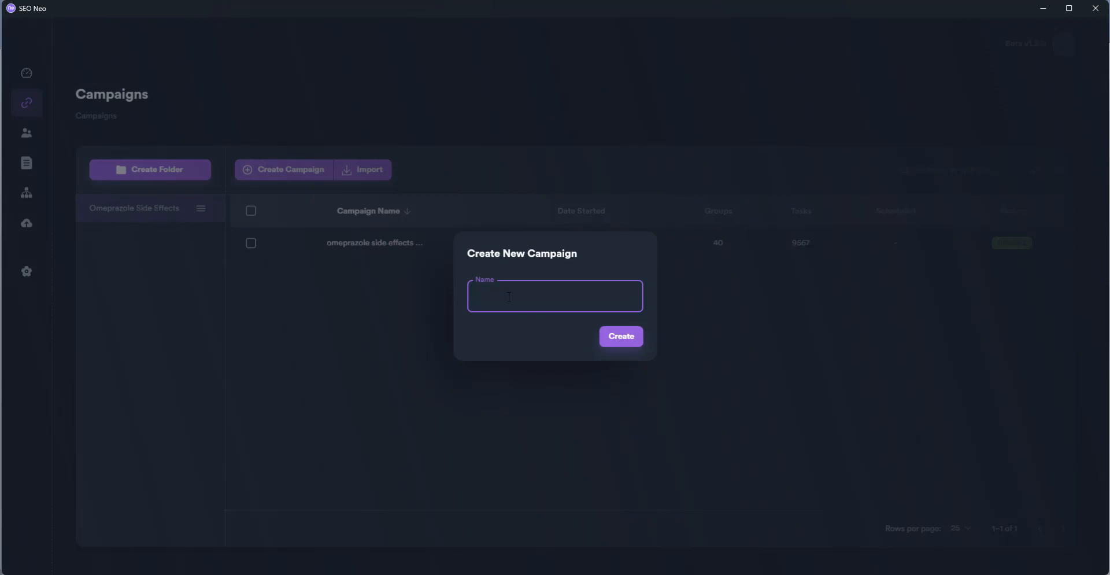
type("OmeprazoleTest")
left_click(615, 339)
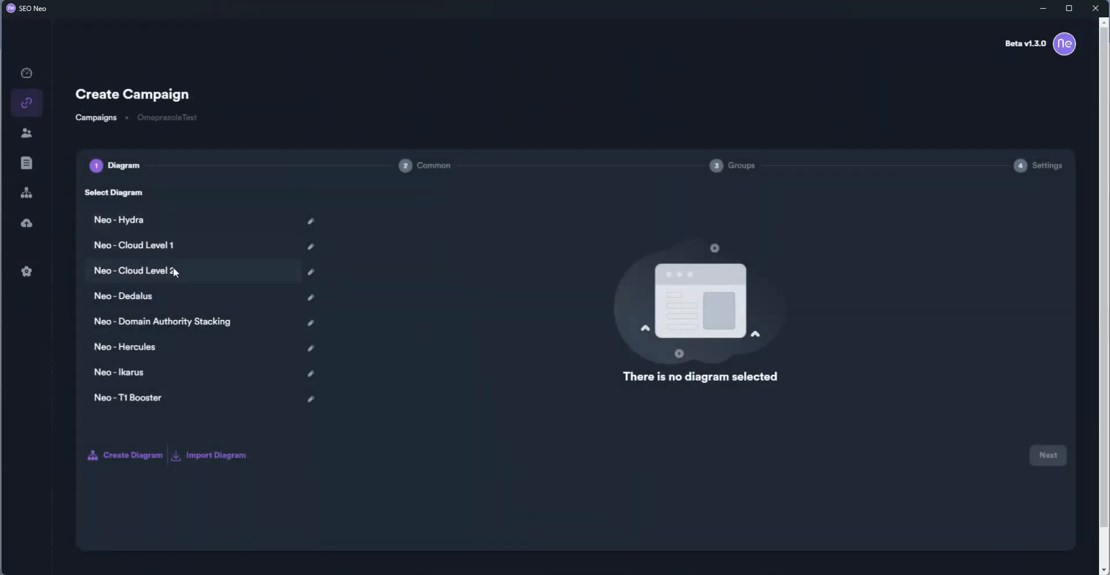
Choose the Neo - Cloud Level 2 diagram and advance to the Common step's Money Site URL field
left_click(182, 275)
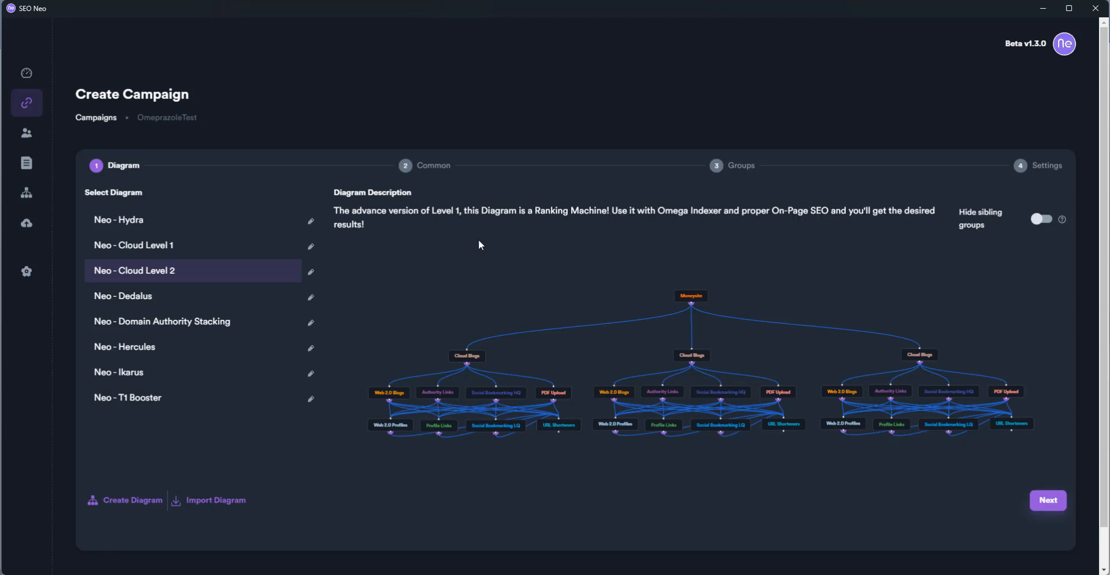
left_click(1048, 500)
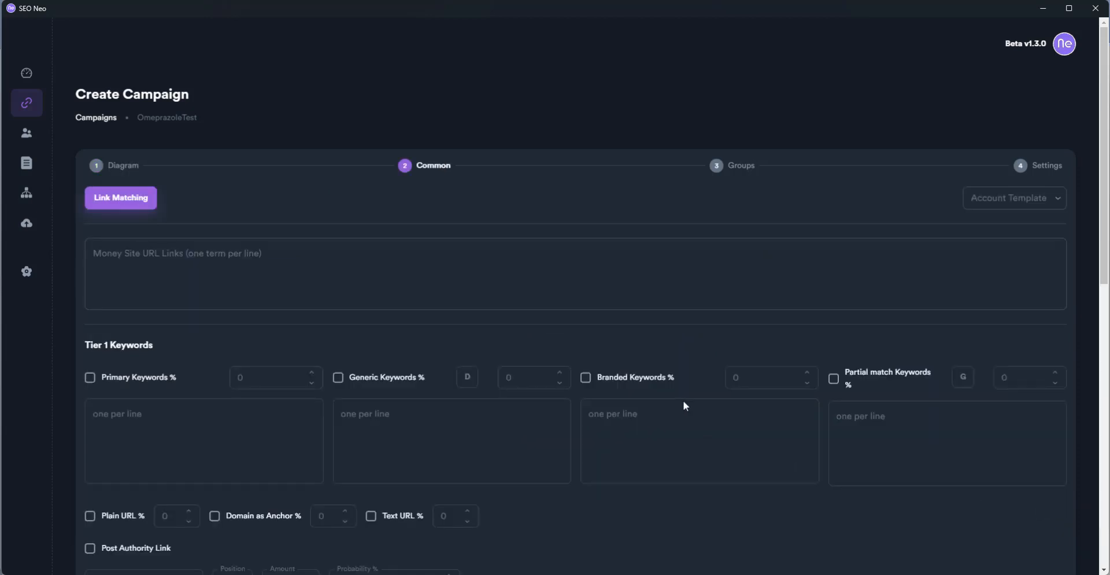
left_click(281, 250)
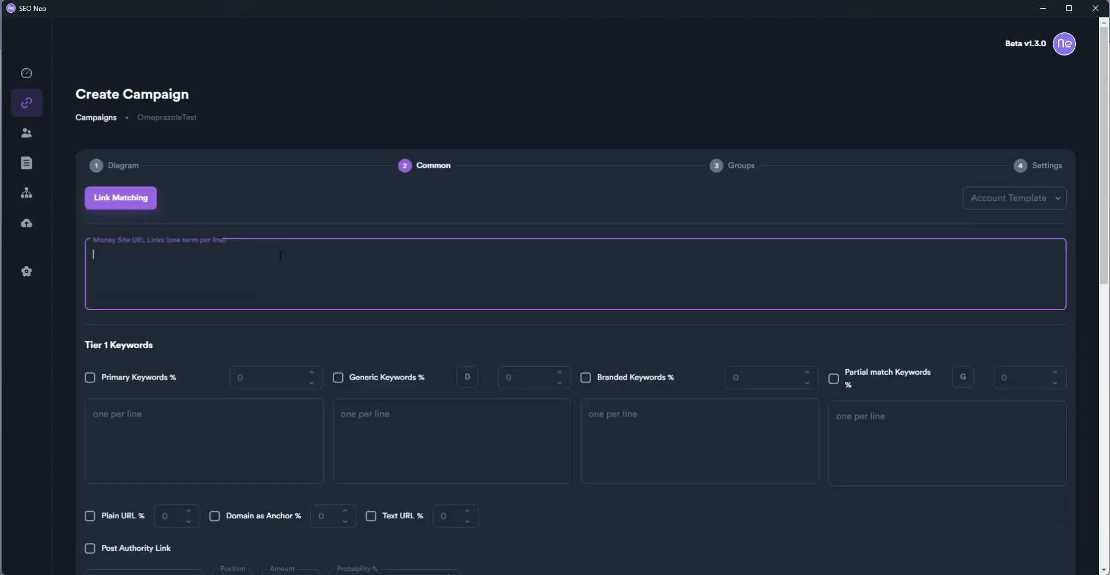
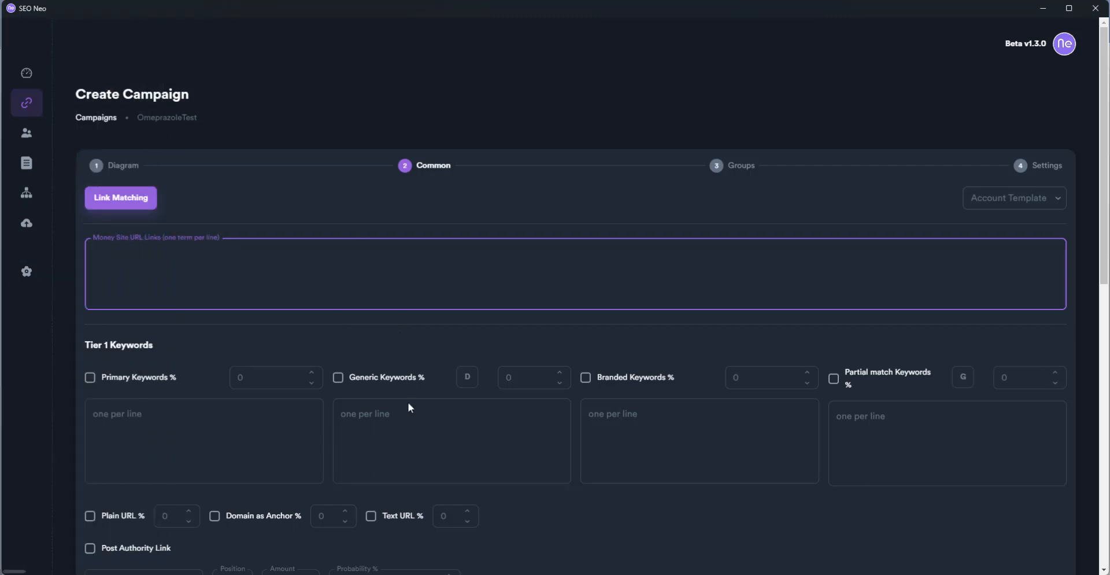
Switch to the Notepad++ notes window so it shows over SEO Neo
left_click(596, 574)
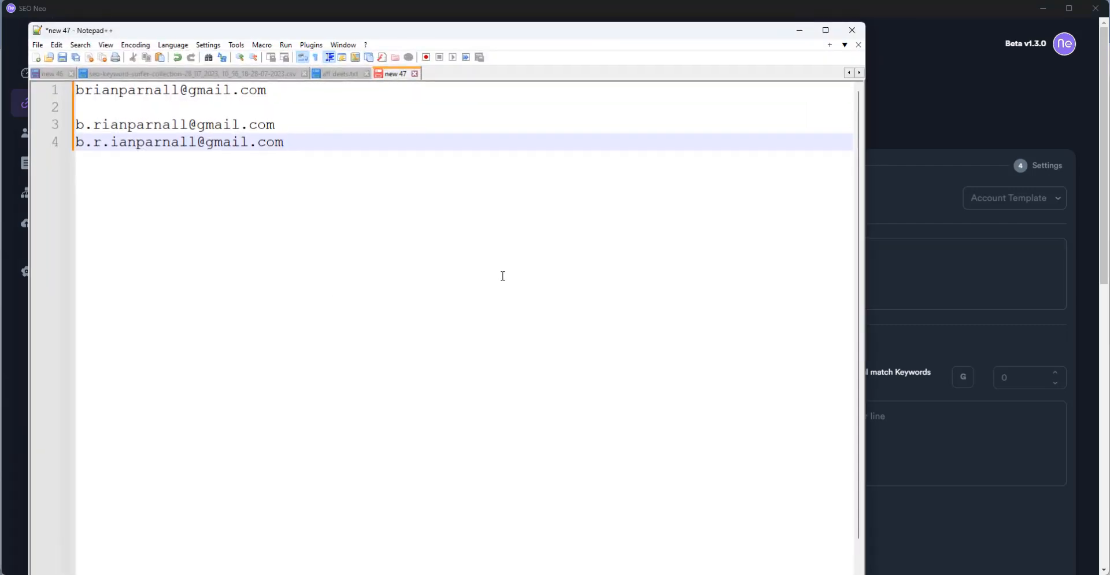
key("Return")
key("Return")
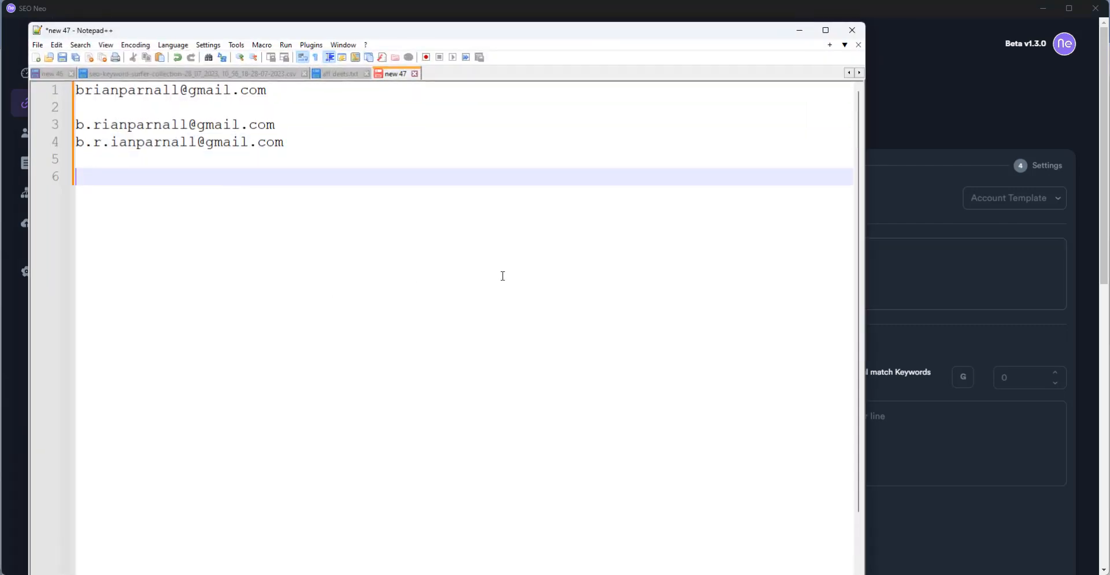
type("https://ome")
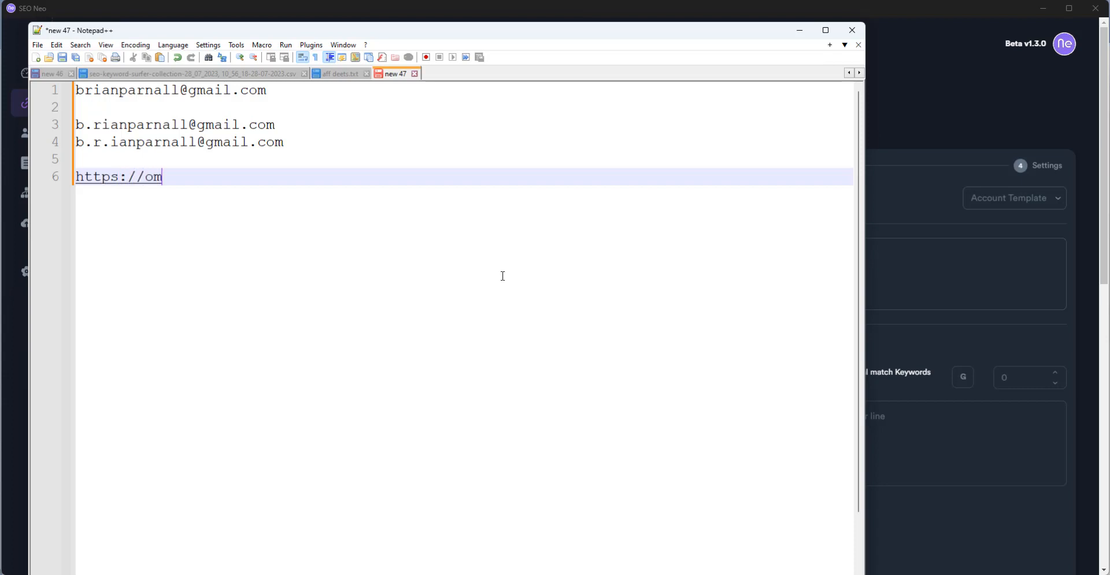
type("azoles")
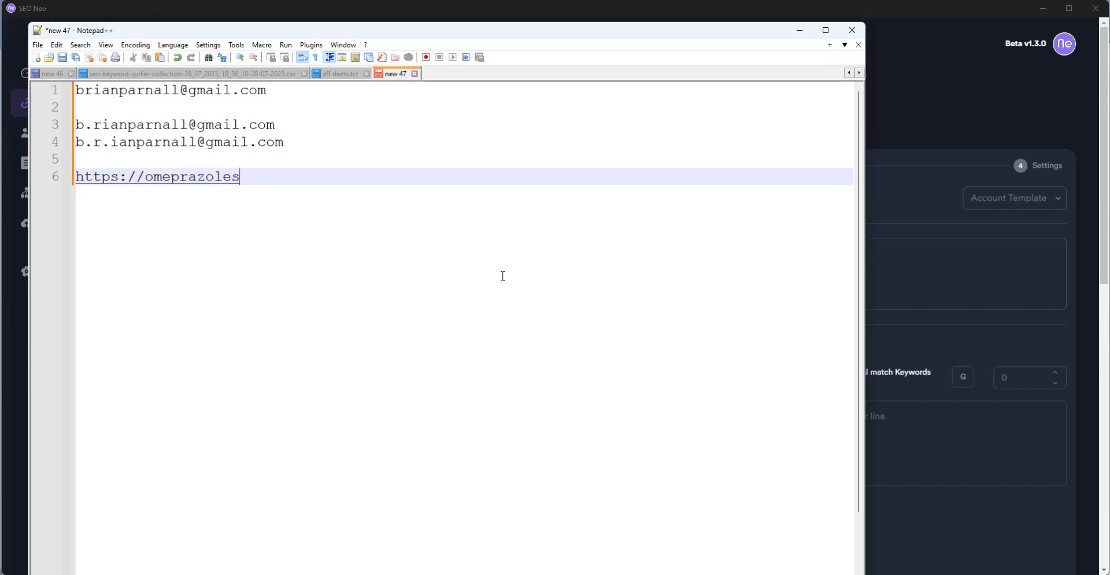
type("ideeffects")
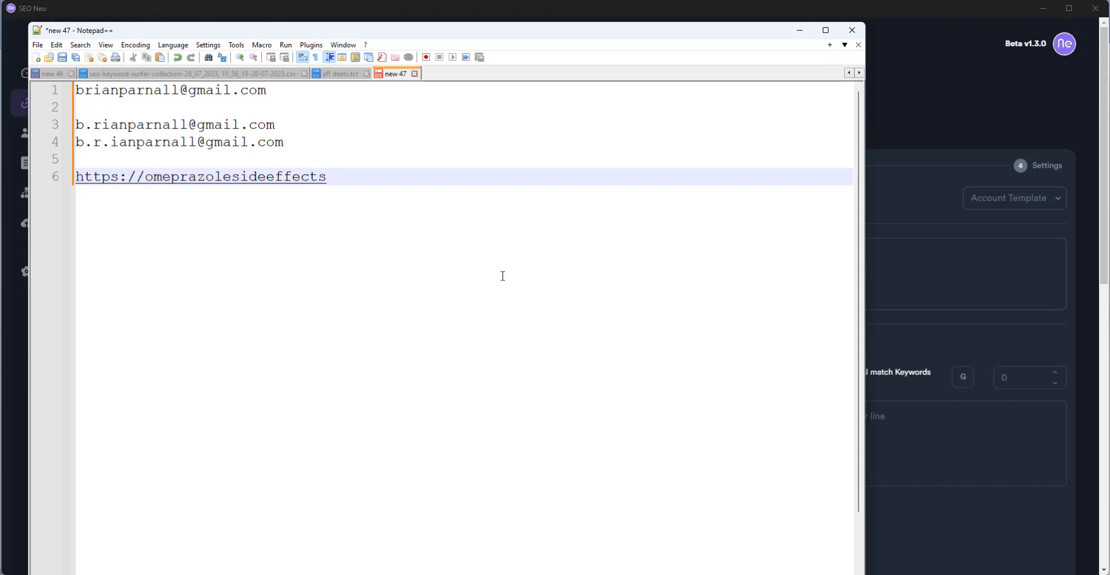
type("prilosec.com")
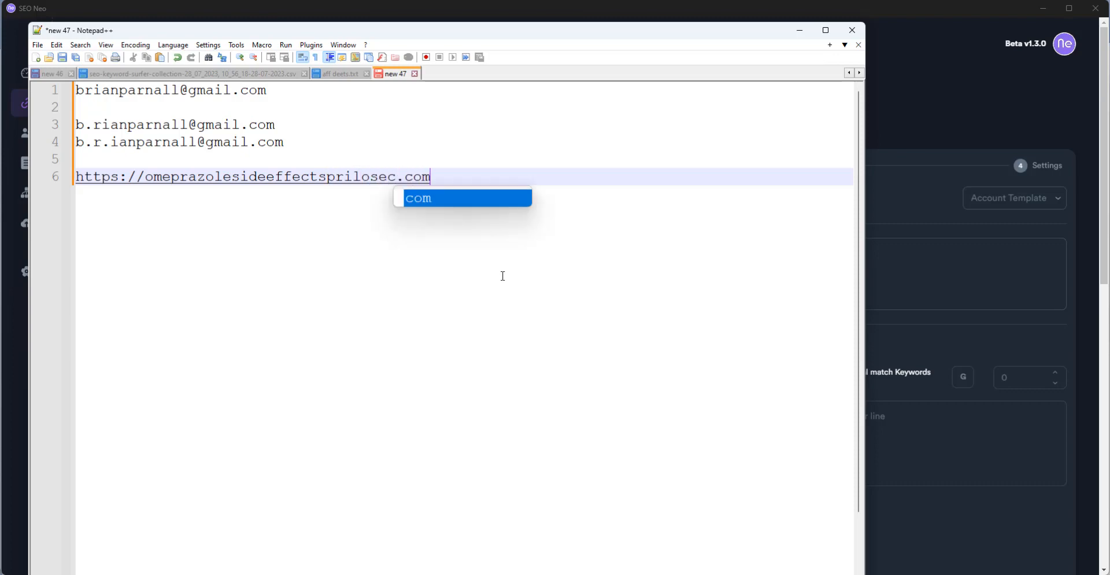
left_click(78, 182, "shift")
key("ctrl+c")
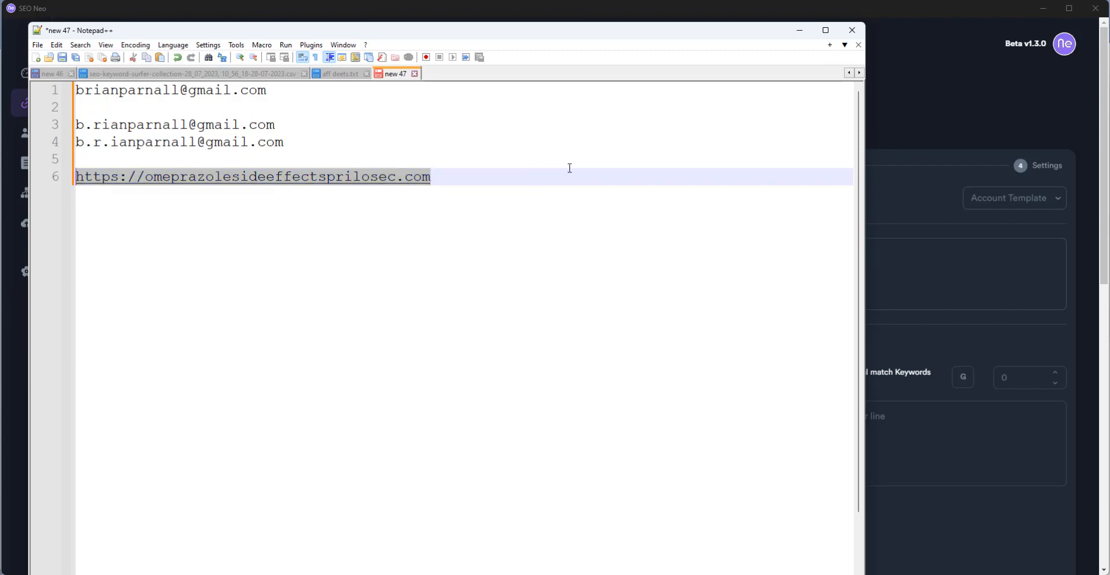
Open a new Chrome tab, ready for a web address
left_click(990, 1)
key("ctrl+t")
left_click(542, 15)
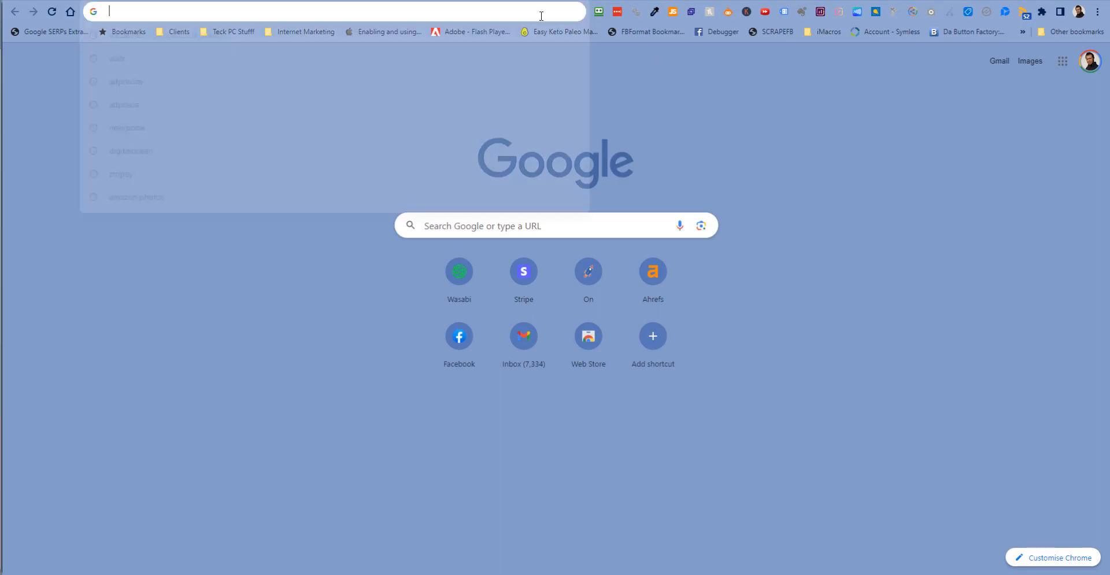
Load the pasted money site, skim its Omeprazole Side Effects article, then minimise Chrome
key("ctrl+v")
key("Return")
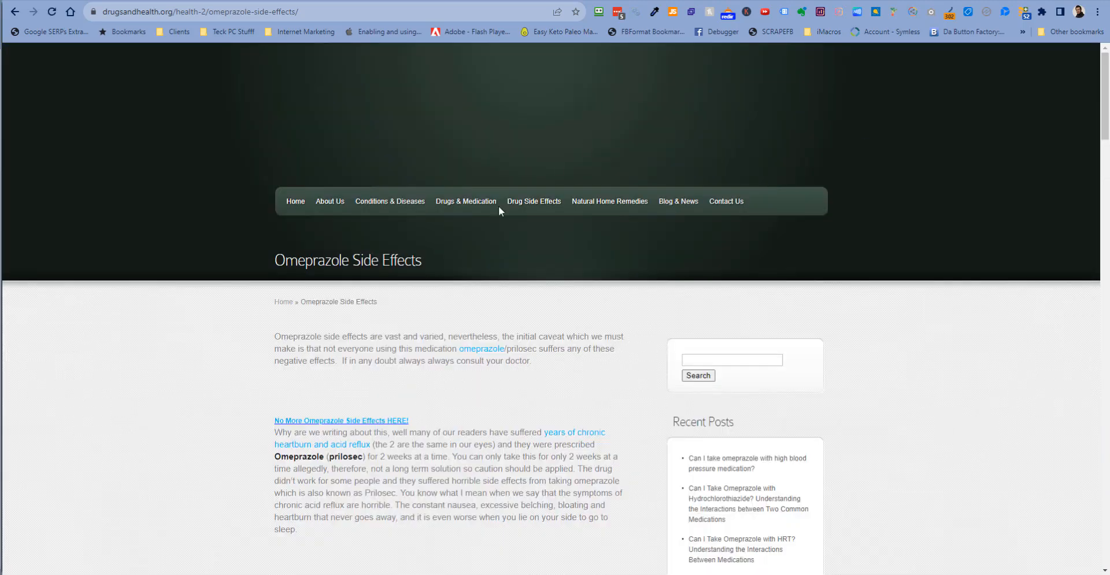
scroll(479, 413, "down", 20)
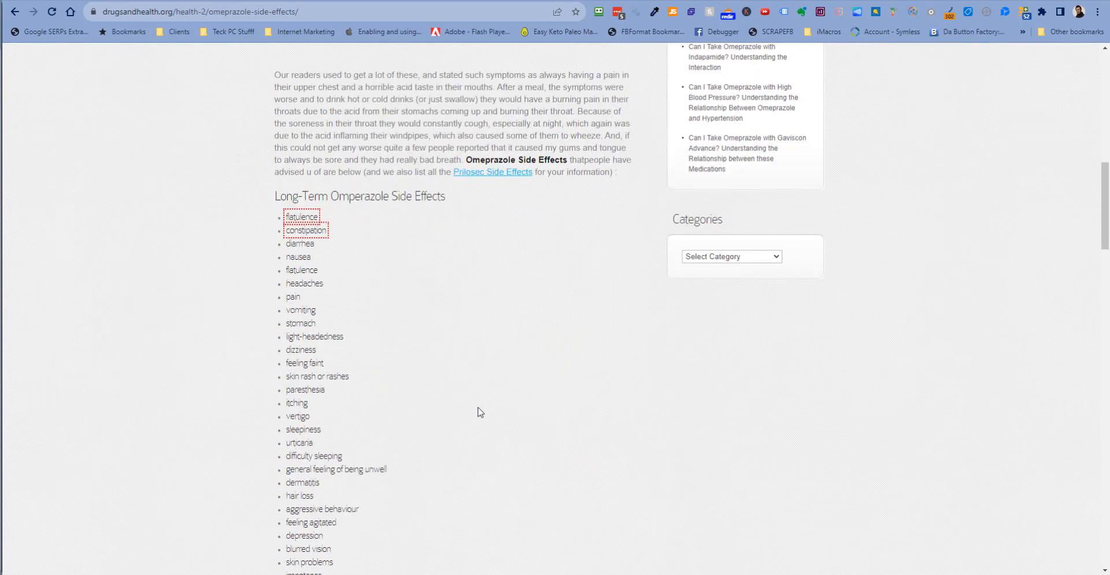
scroll(480, 412, "down", 15)
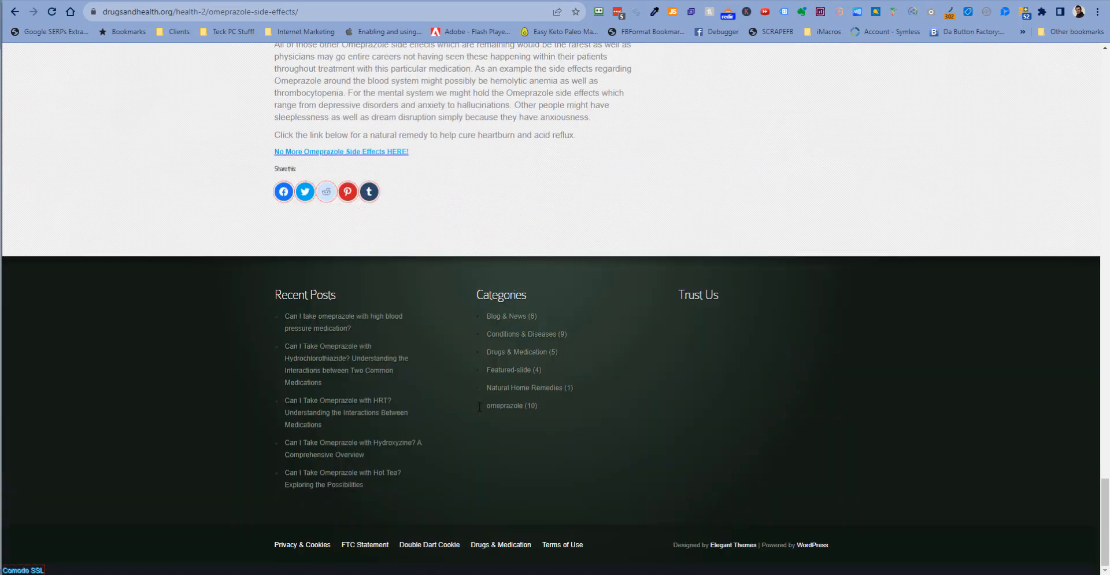
scroll(477, 405, "up", 20)
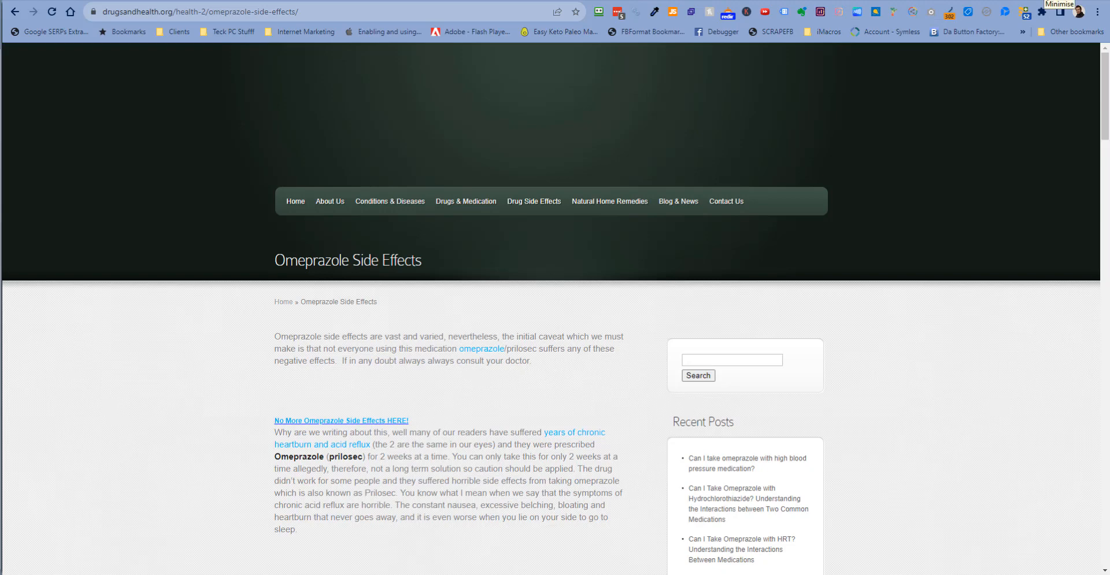
left_click(1060, 2)
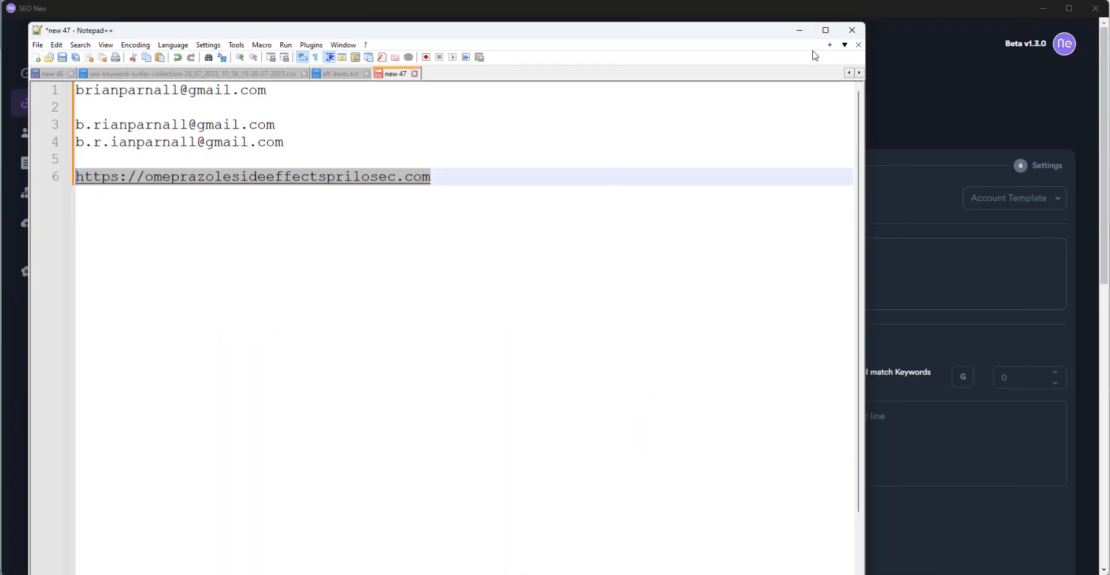
Paste the money site URL into the campaign and set Tier 1 Primary Keywords to 100%
left_click(780, 85)
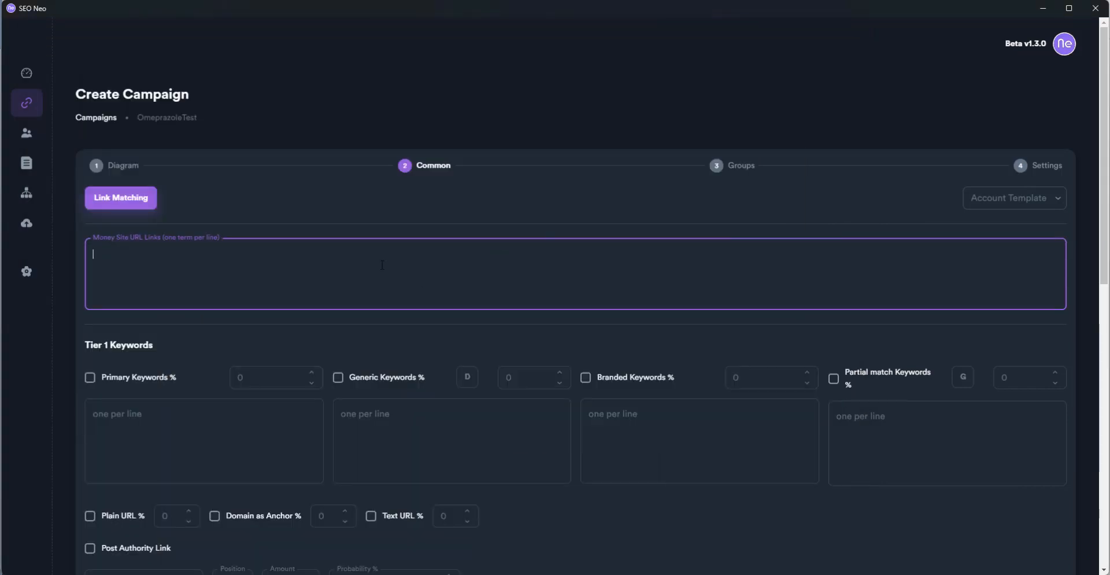
type("https://omeprazolesideeffectsprilosec.com")
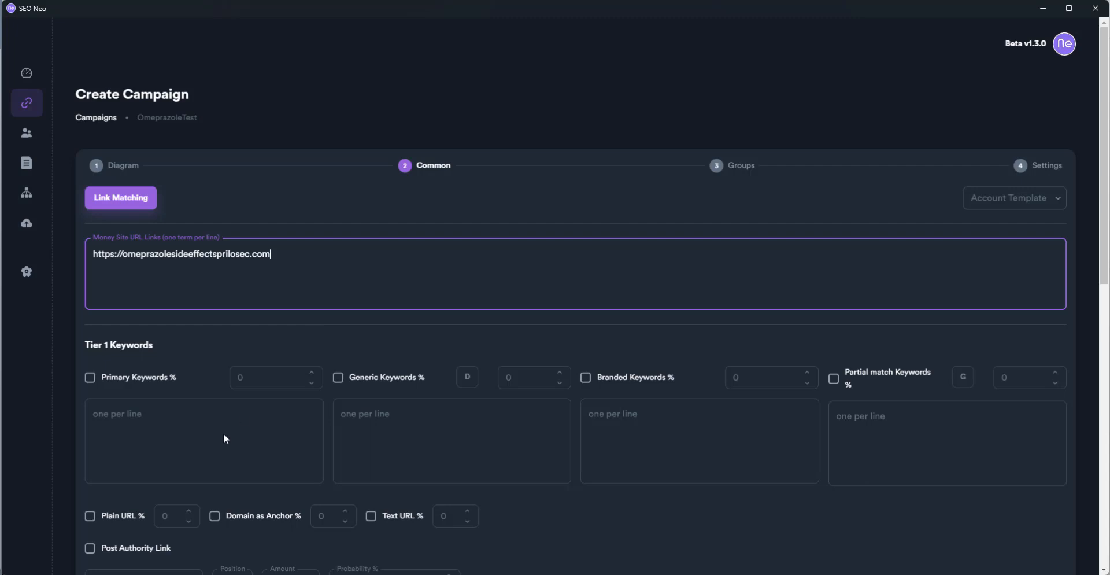
left_click(91, 378)
left_click(262, 377)
double_click(262, 378)
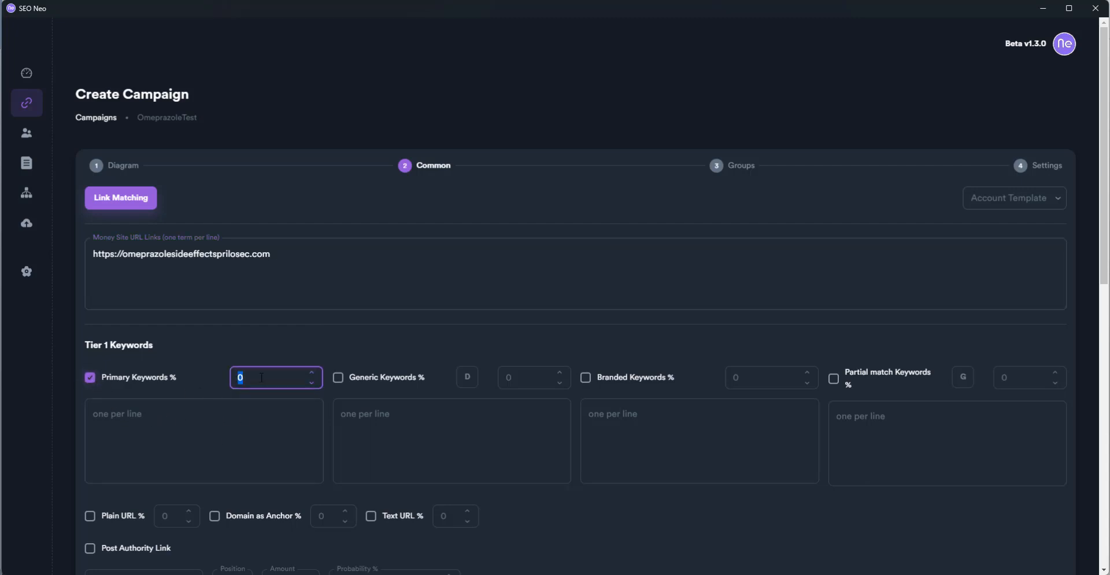
type("100")
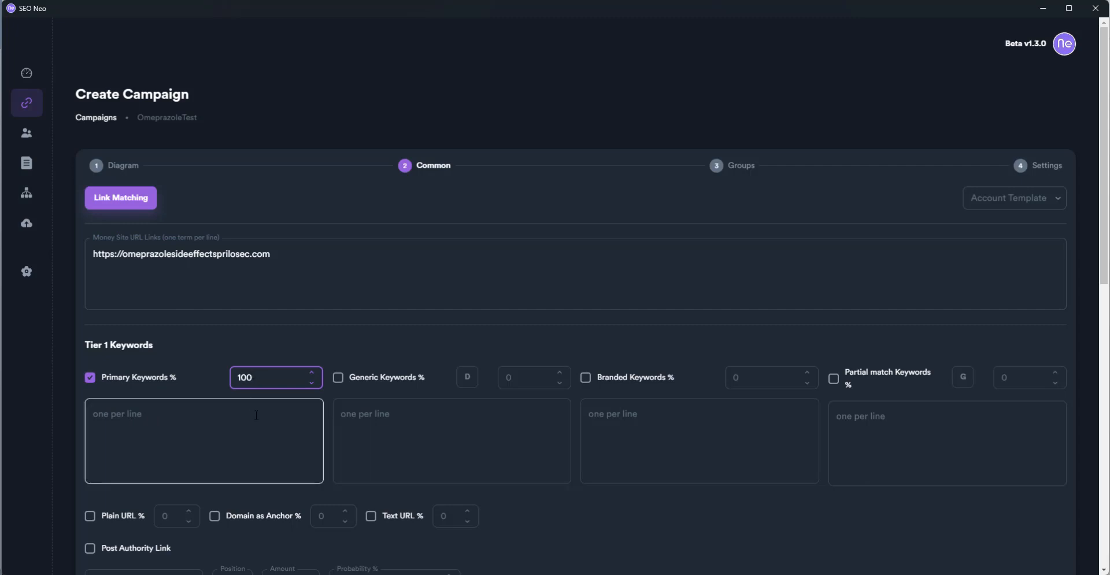
Enter Tier 1 keywords: omeprazole, omeprazole side effects, side effects of omeprazole, long term side effects of omeprazole
left_click(253, 415)
type("ome")
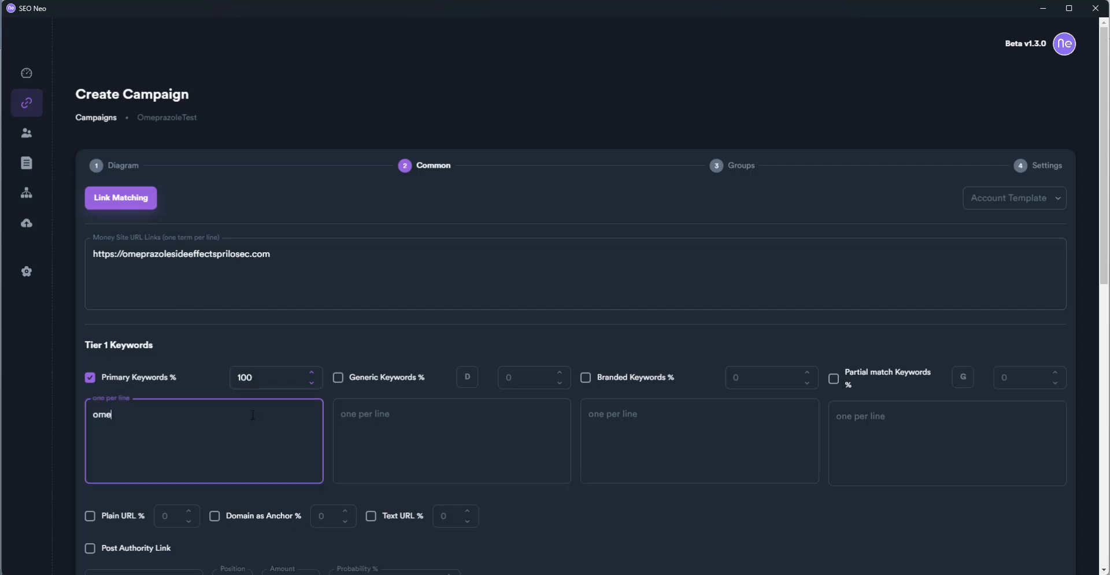
type("prazole")
key("Return")
type("omeprazole side effects")
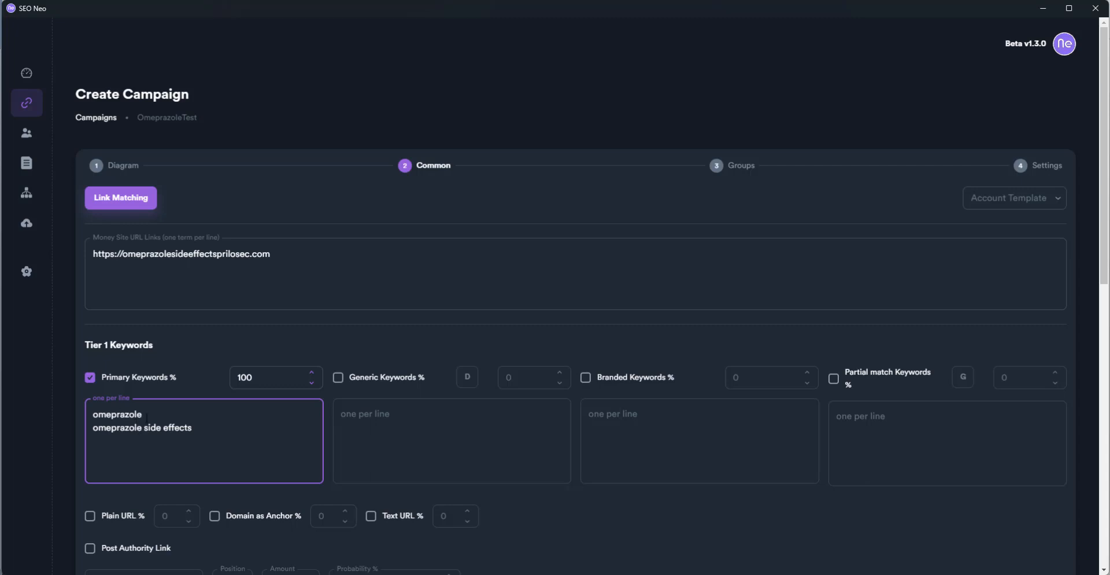
left_click_drag(146, 417, 94, 414)
left_click(110, 442)
type("side effects of omeprazole")
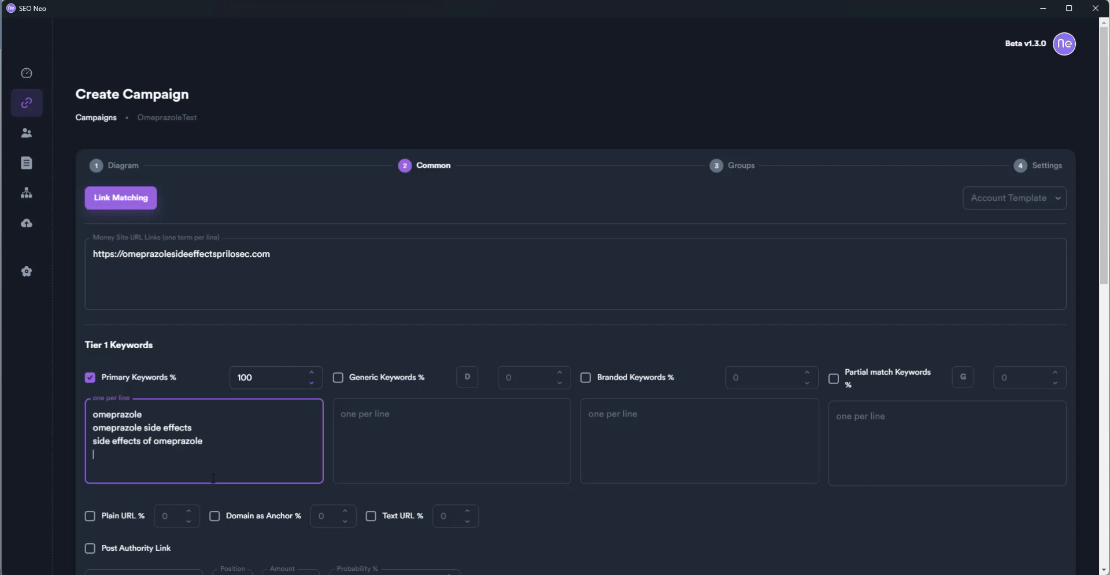
key("Return")
type("long term side effects of ")
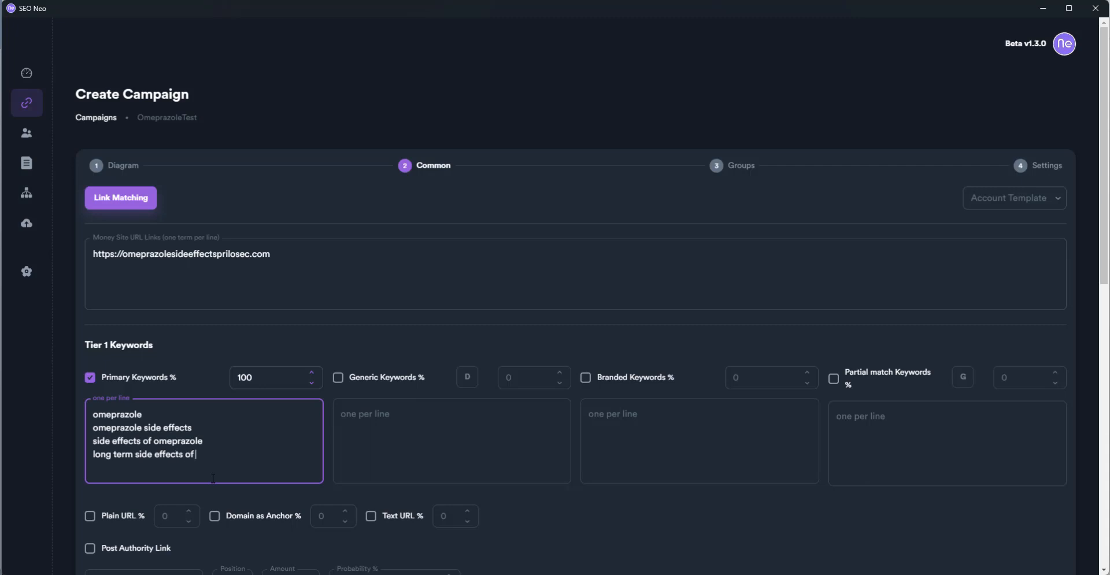
type("omeprazole")
scroll(491, 497, "down", 5)
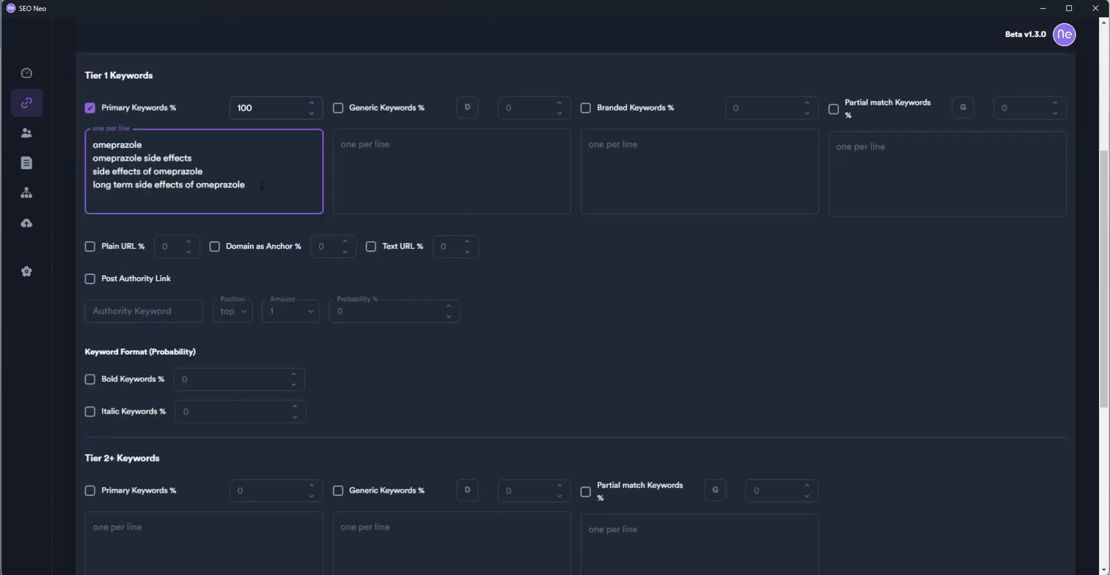
key("ctrl+a")
key("ctrl+c")
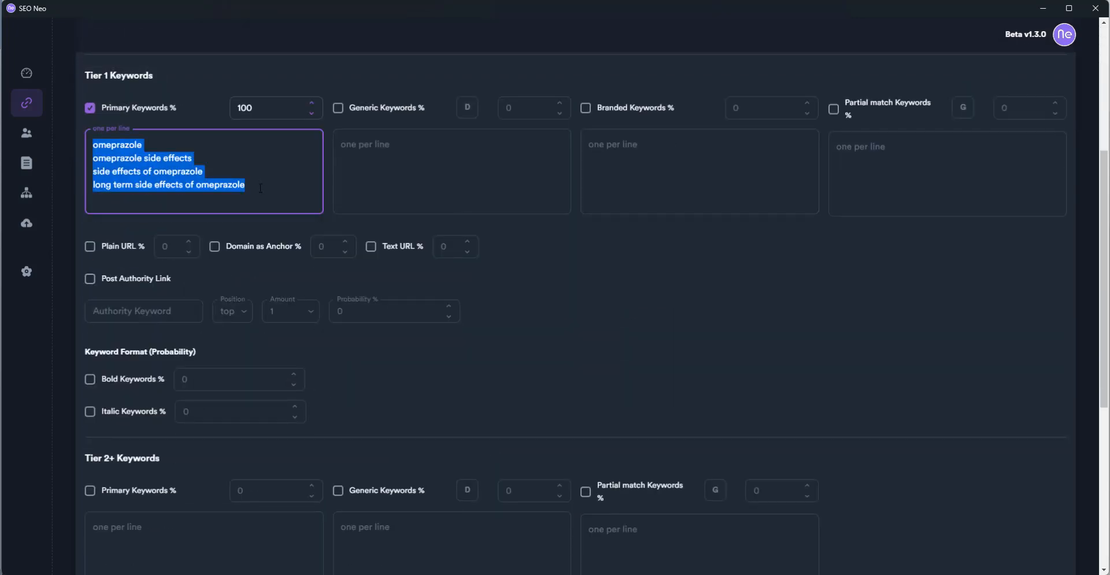
Enable Tier 2+ primary keywords with the four omeprazole phrases at 5%
scroll(342, 355, "down", 5)
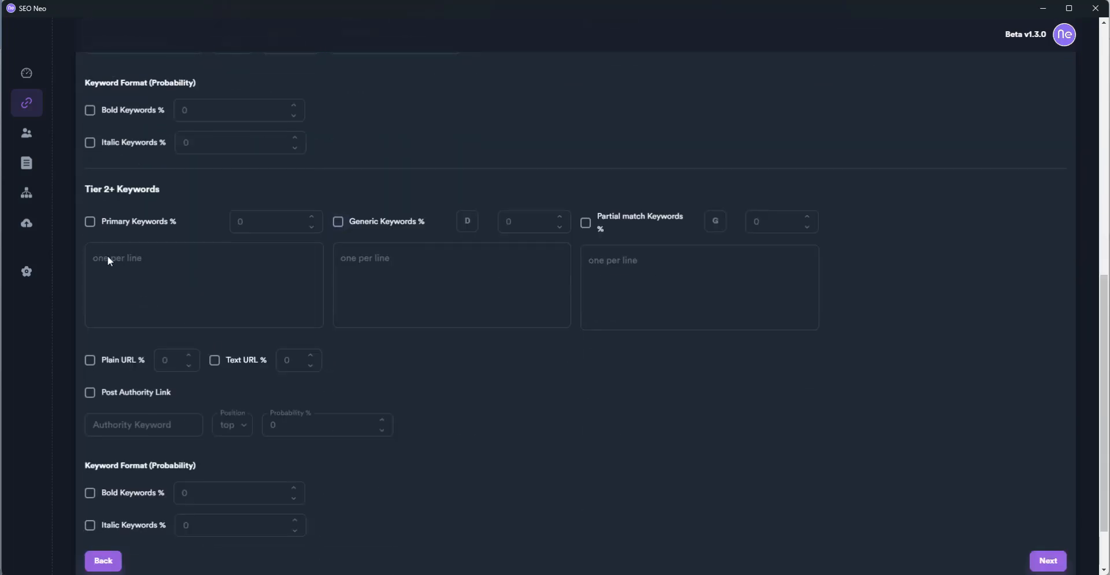
left_click(90, 221)
left_click(118, 270)
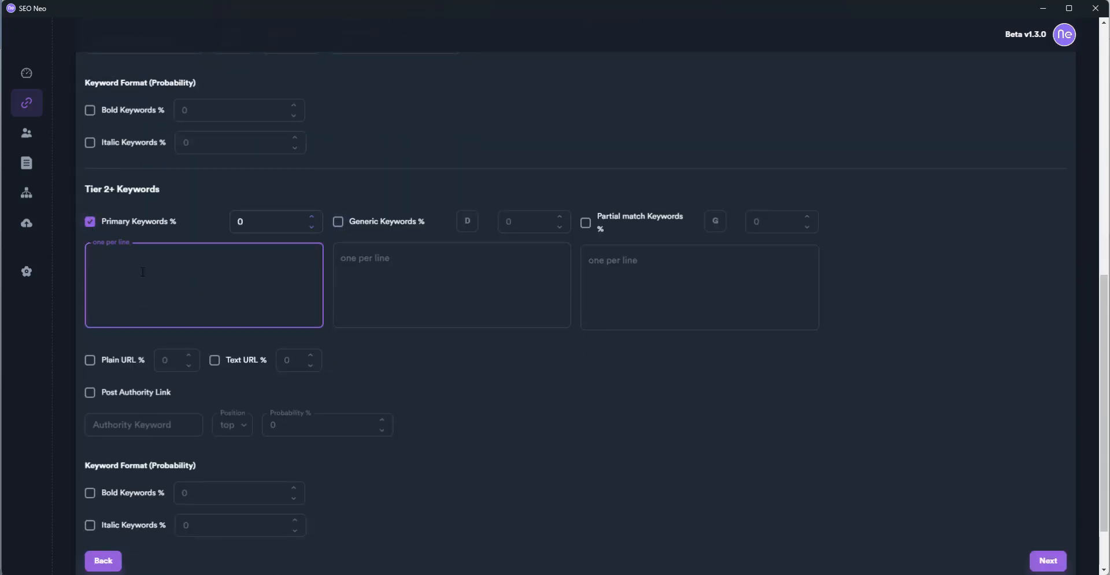
key("ctrl+v")
left_click(263, 221)
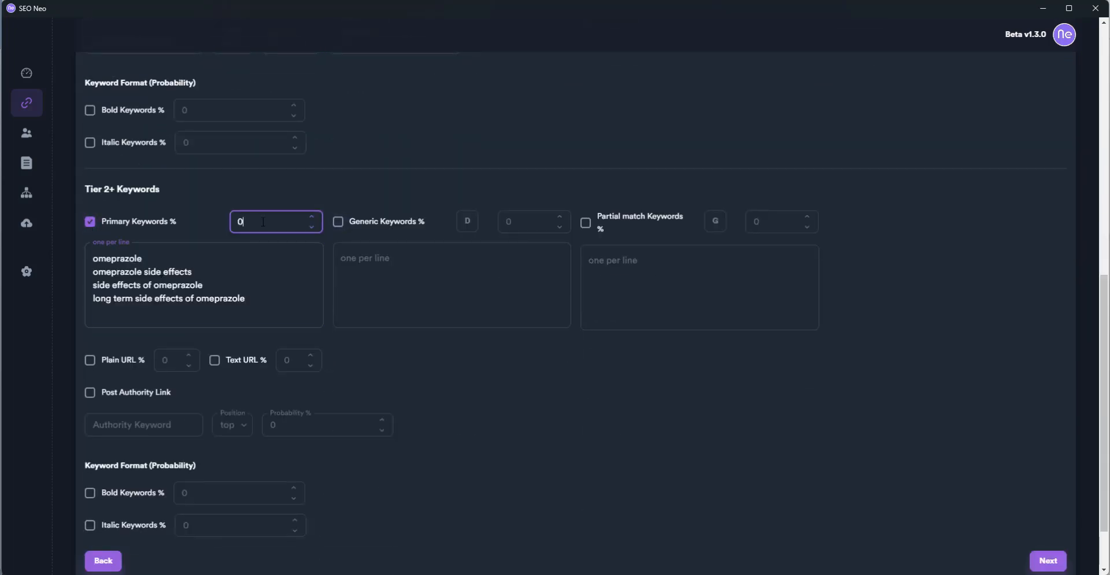
double_click(264, 222)
type("5")
Enable Tier 2+ generic keywords filled with defaults at 95%
left_click(339, 222)
left_click(522, 225)
double_click(523, 225)
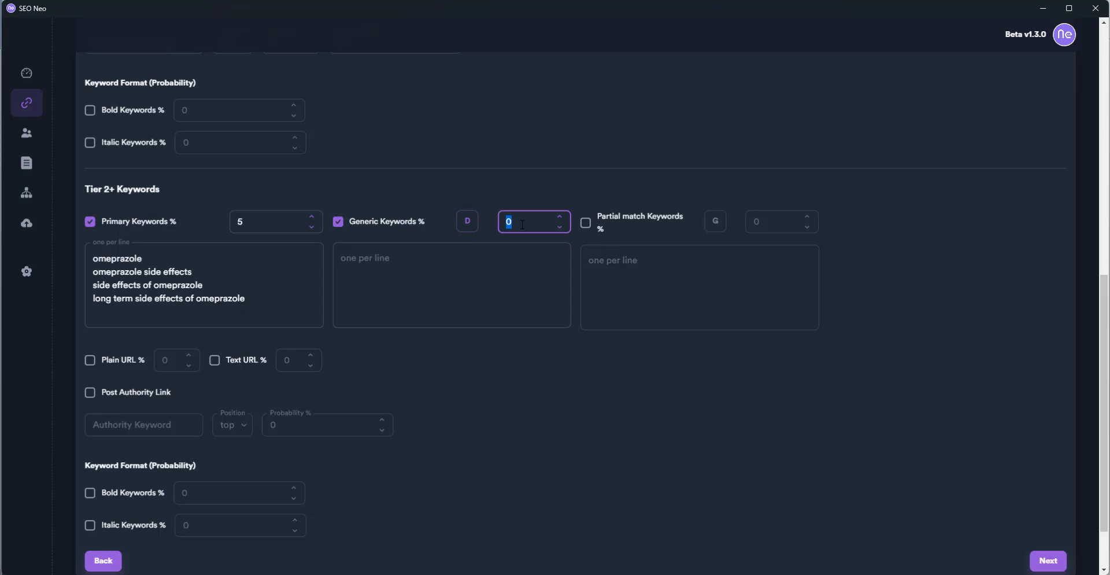
left_click(468, 222)
left_click(518, 225)
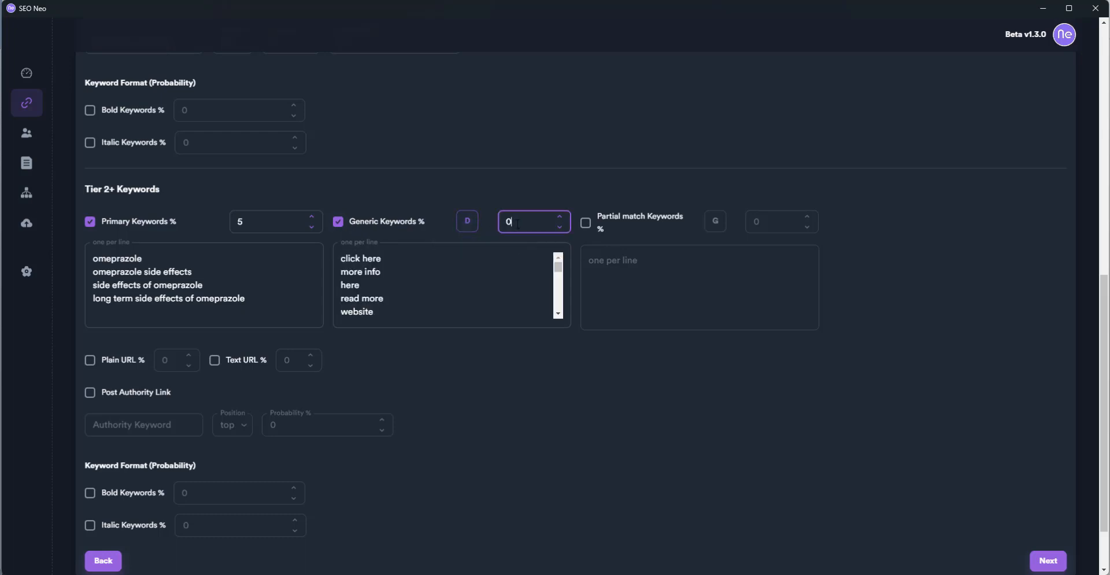
double_click(518, 225)
type("95")
Turn on the Tier 2+ authority link with the keyword 'pills'
scroll(474, 442, "down", 2)
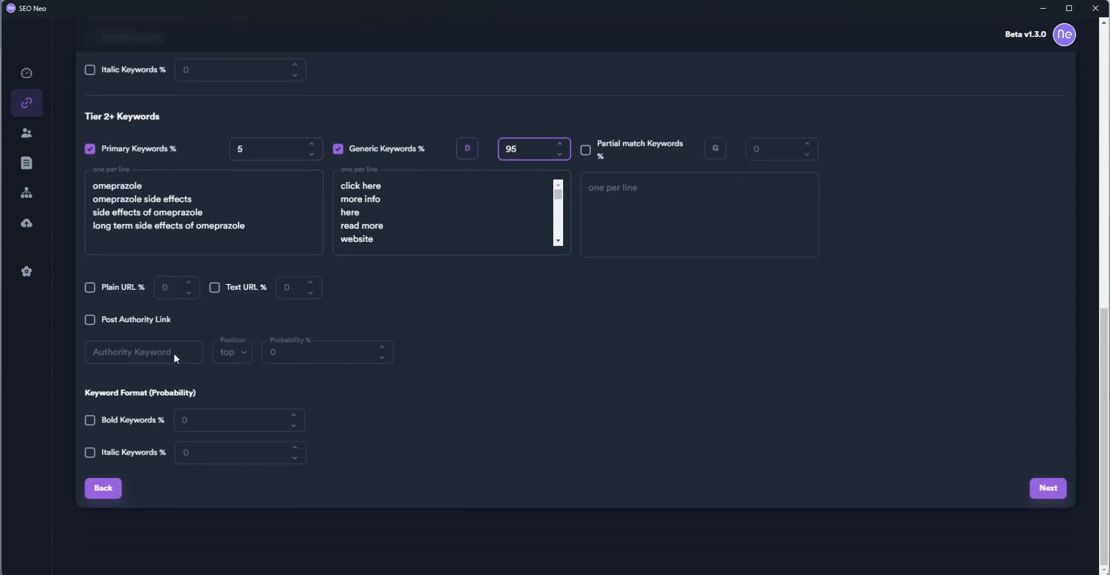
left_click(89, 320)
left_click(130, 354)
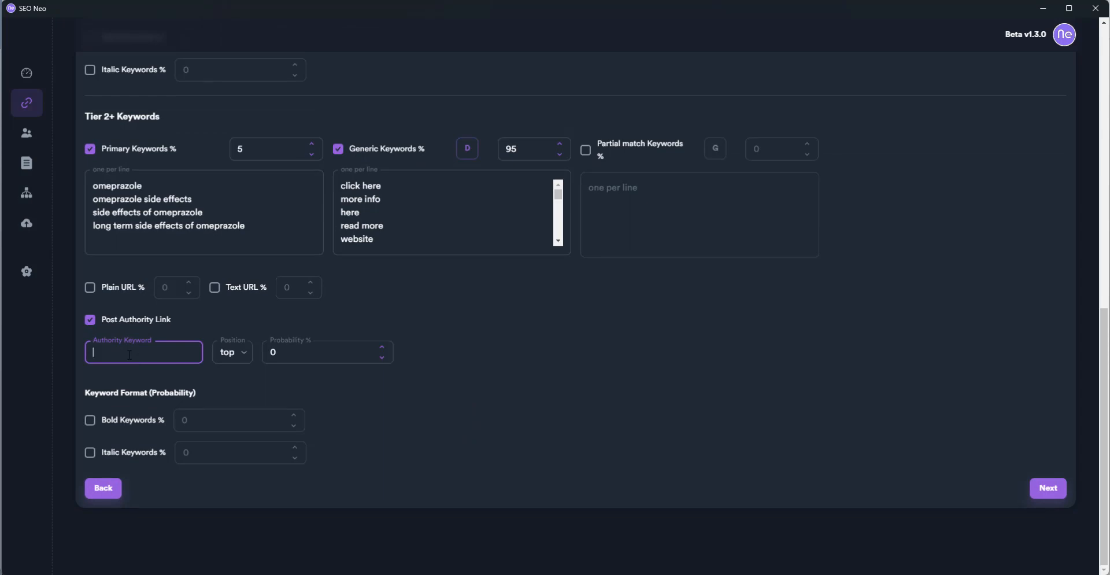
type("pills")
scroll(238, 370, "up", 10)
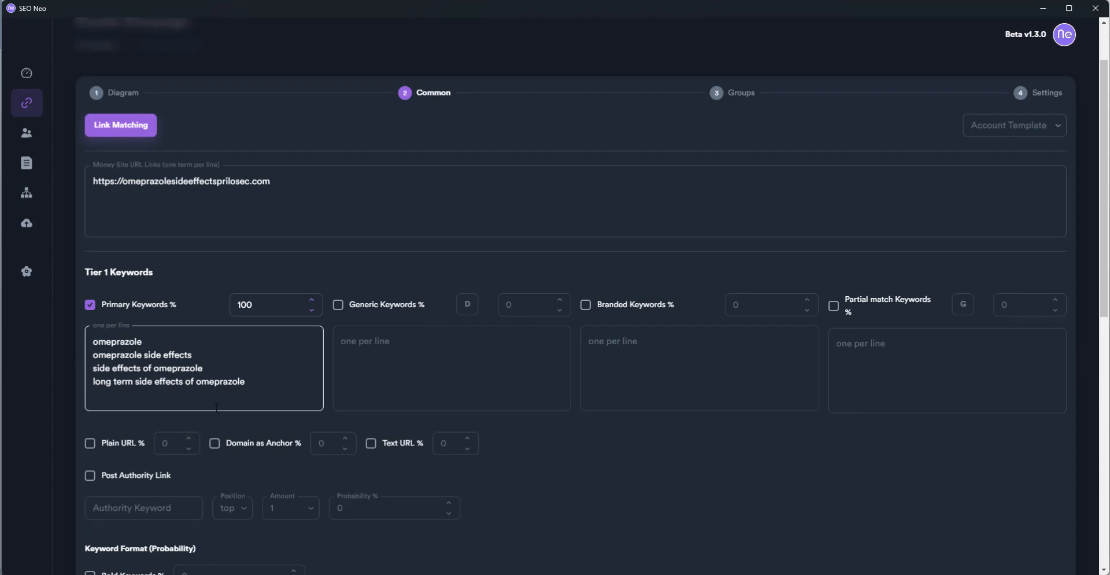
Turn on the Tier 1 authority link with the keyword 'omeprazole'
left_click(90, 475)
scroll(175, 477, "down", 3)
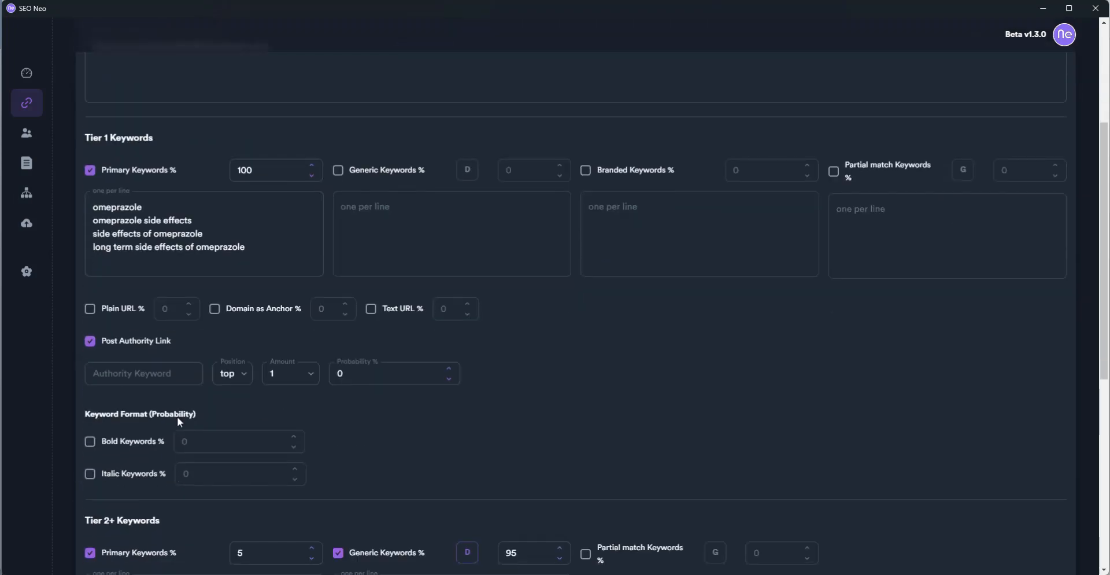
left_click(182, 369)
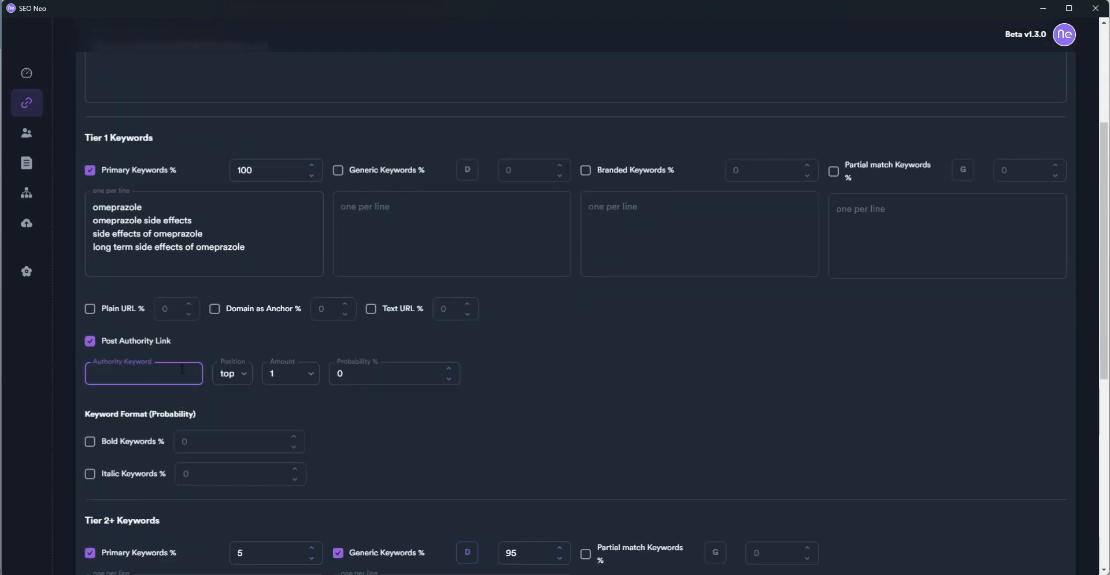
type("omeprazole")
Enable Tier 2+ bold and italic keywords at 3% each
scroll(417, 456, "down", 7)
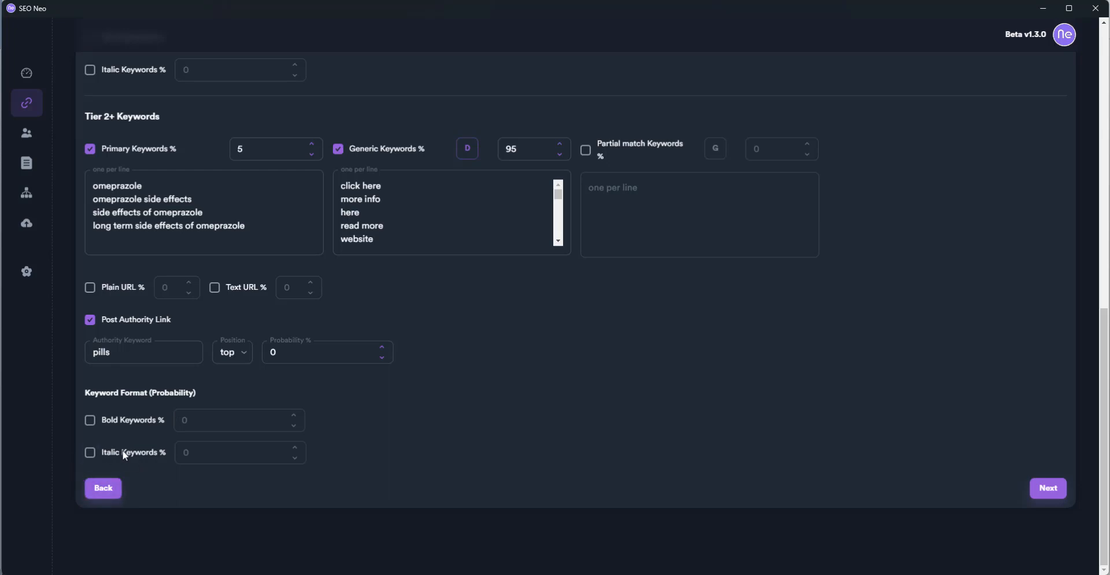
left_click(90, 452)
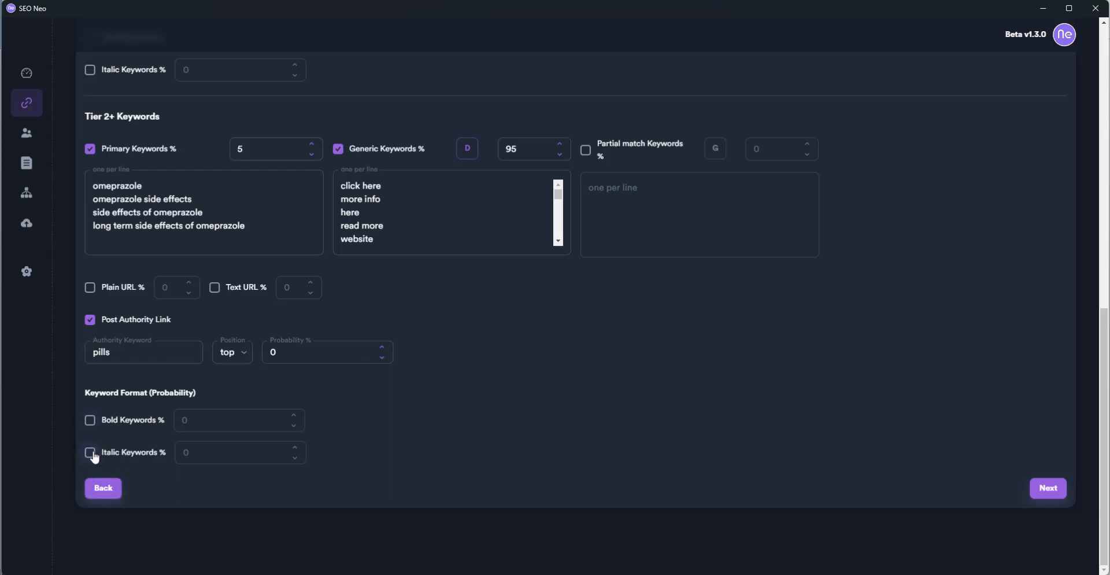
left_click(89, 421)
double_click(191, 421)
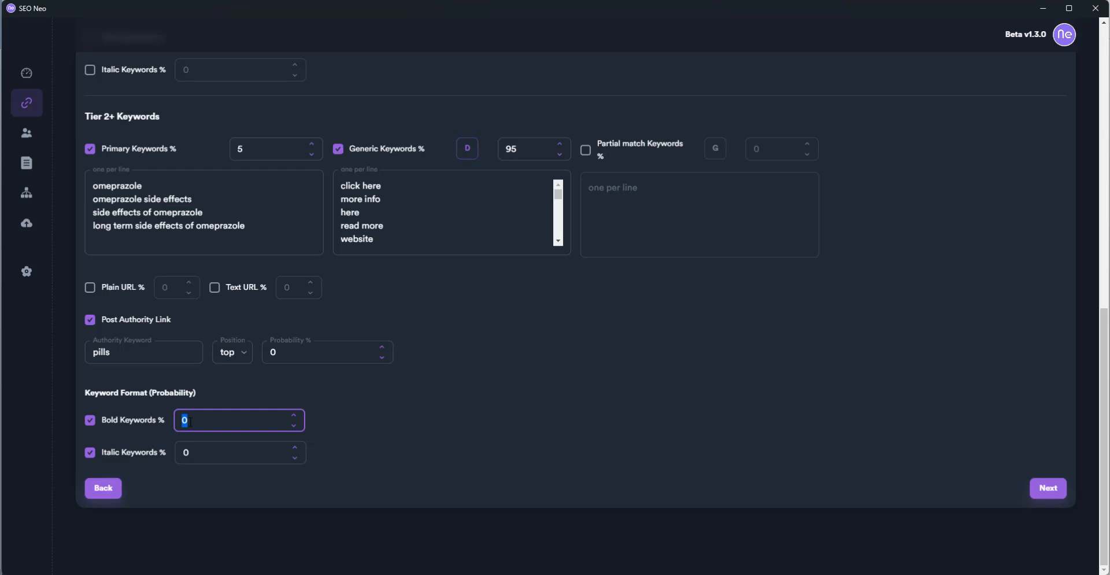
type("3")
double_click(198, 454)
type("3")
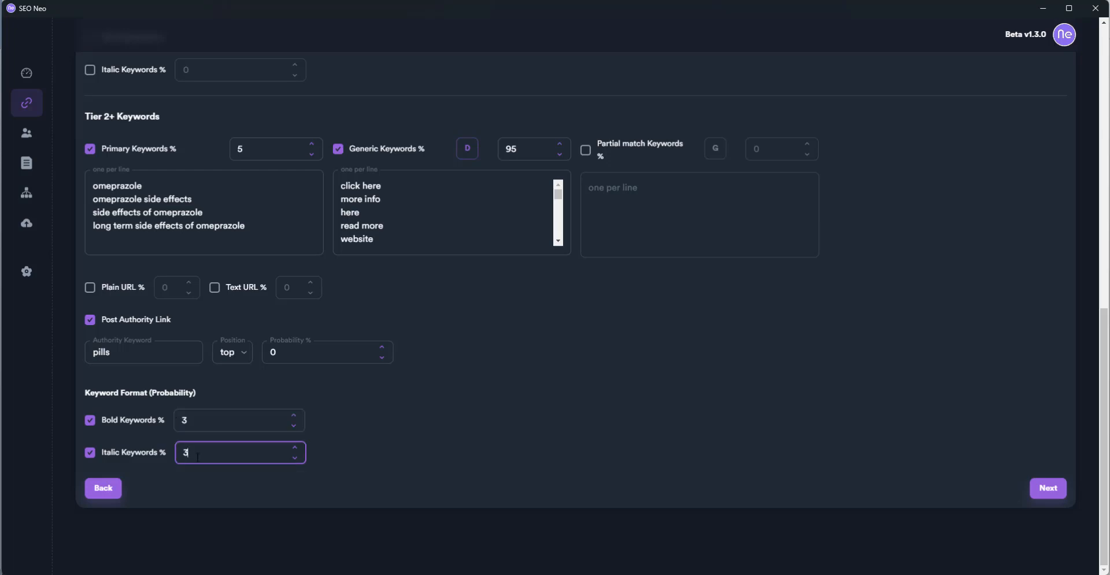
Enable Tier 1 bold and italic keywords at 50% each
scroll(595, 456, "up", 5)
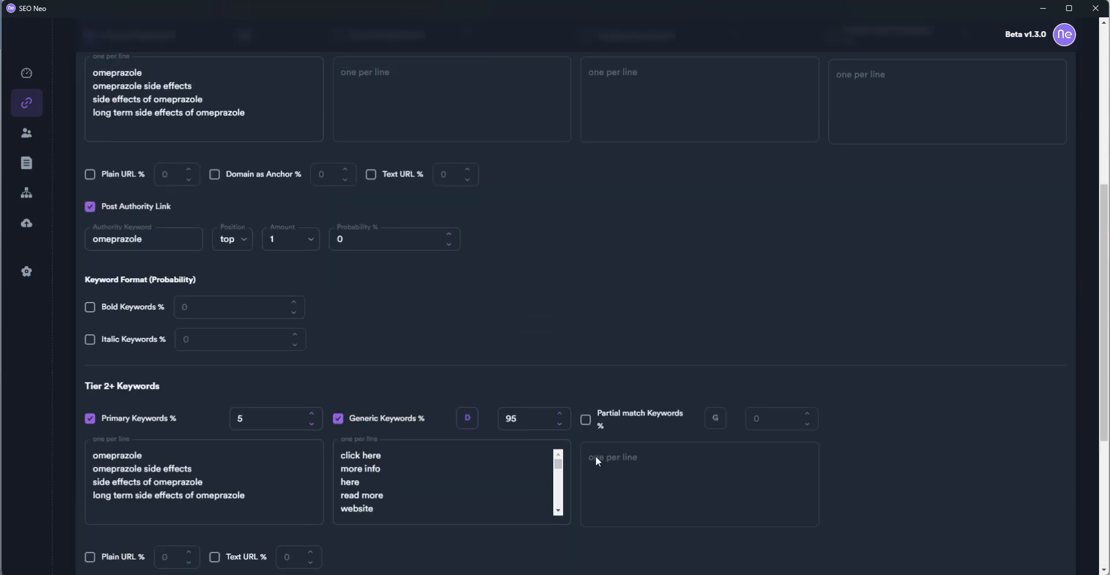
left_click(133, 305)
left_click(200, 308)
double_click(201, 310)
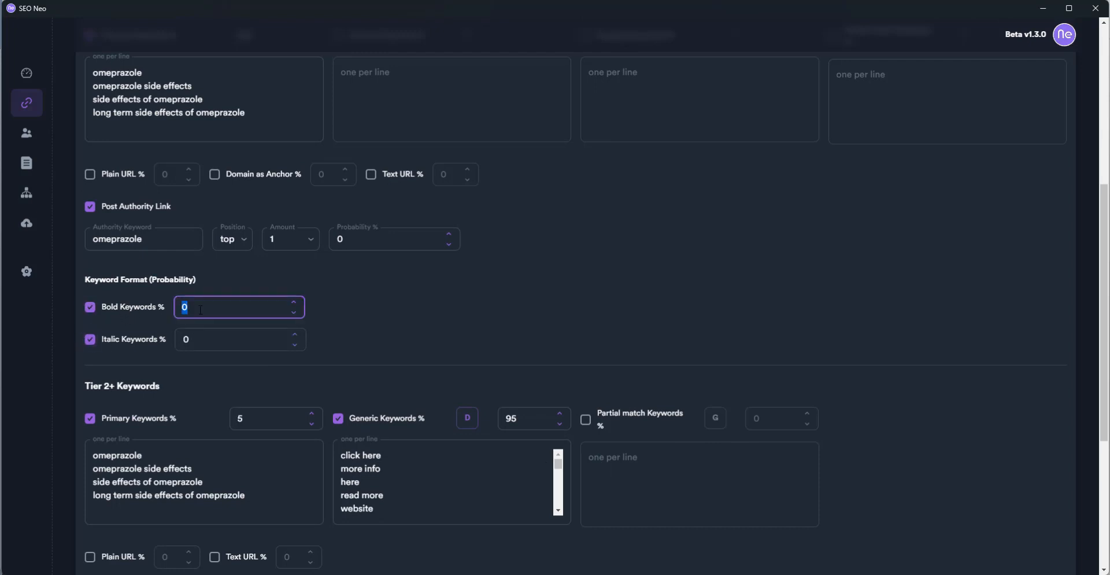
type("50")
double_click(207, 338)
type("5")
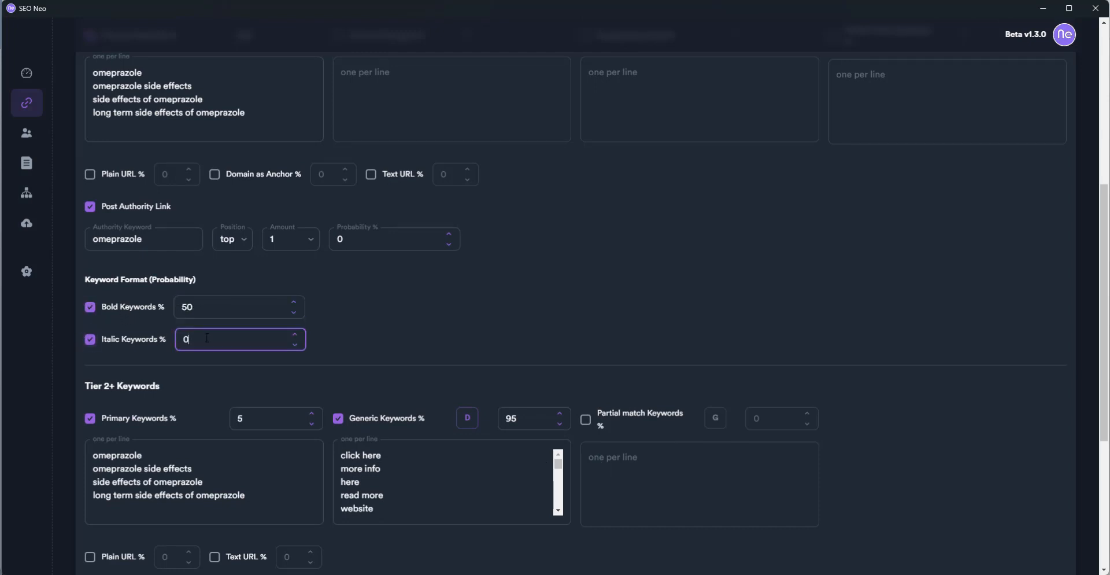
type("0")
Try to advance past the Common step and return to check the settings
scroll(998, 366, "down", 5)
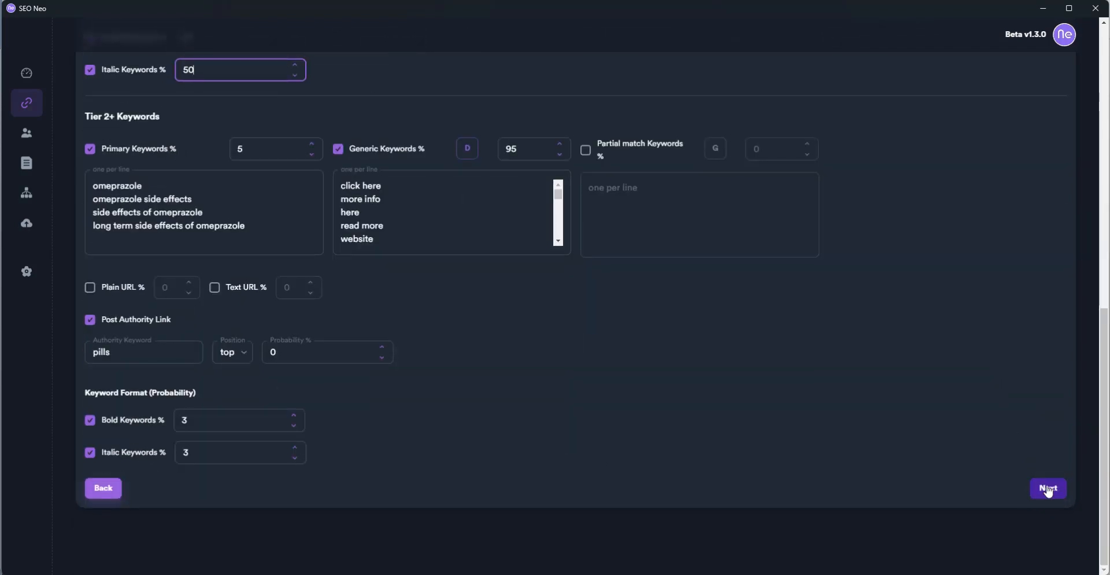
scroll(980, 353, "up", 7)
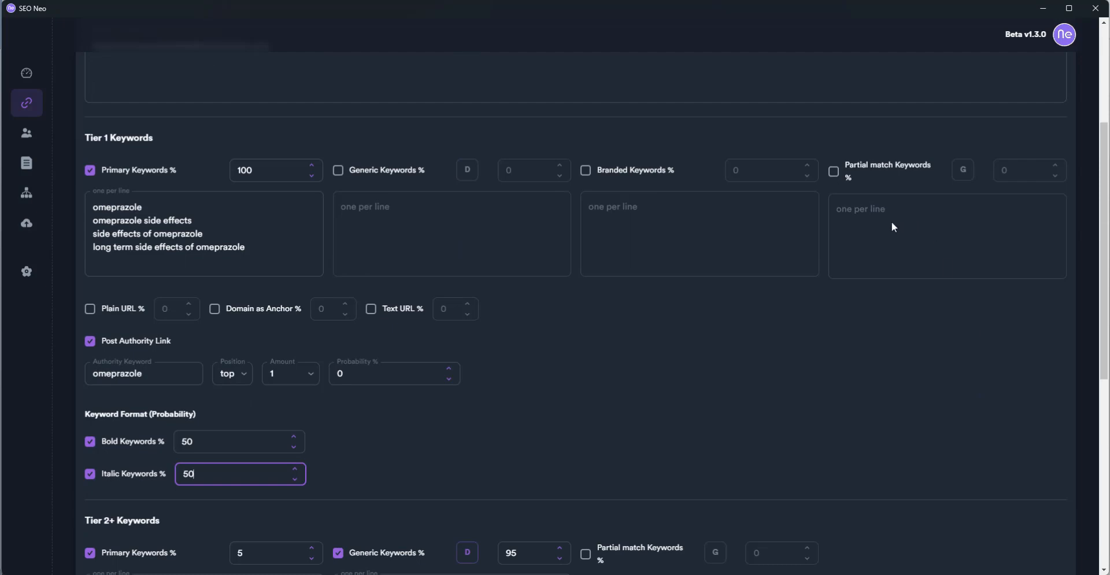
scroll(883, 401, "down", 7)
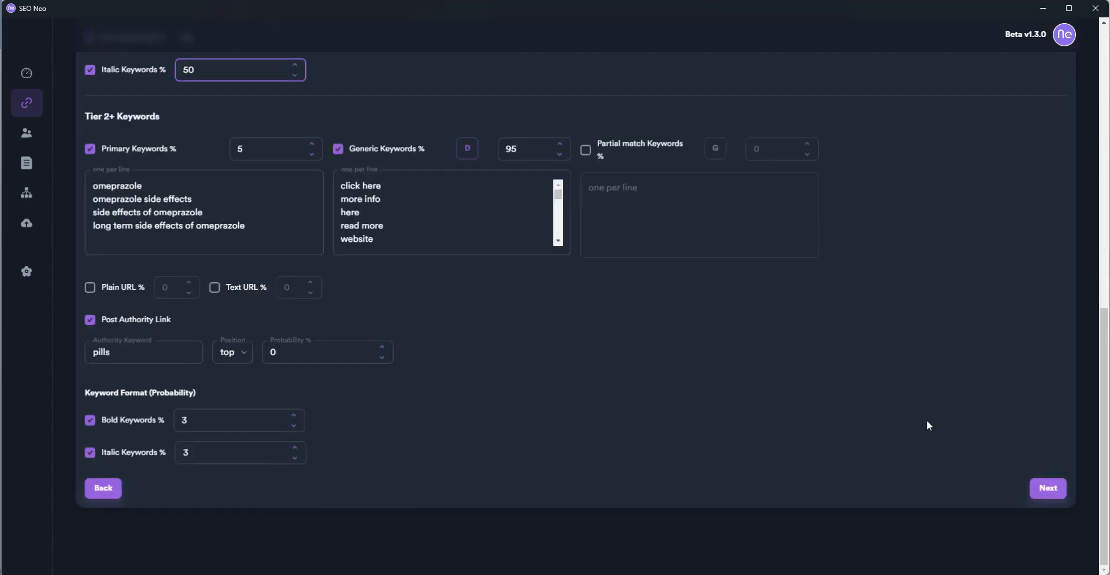
left_click(1048, 492)
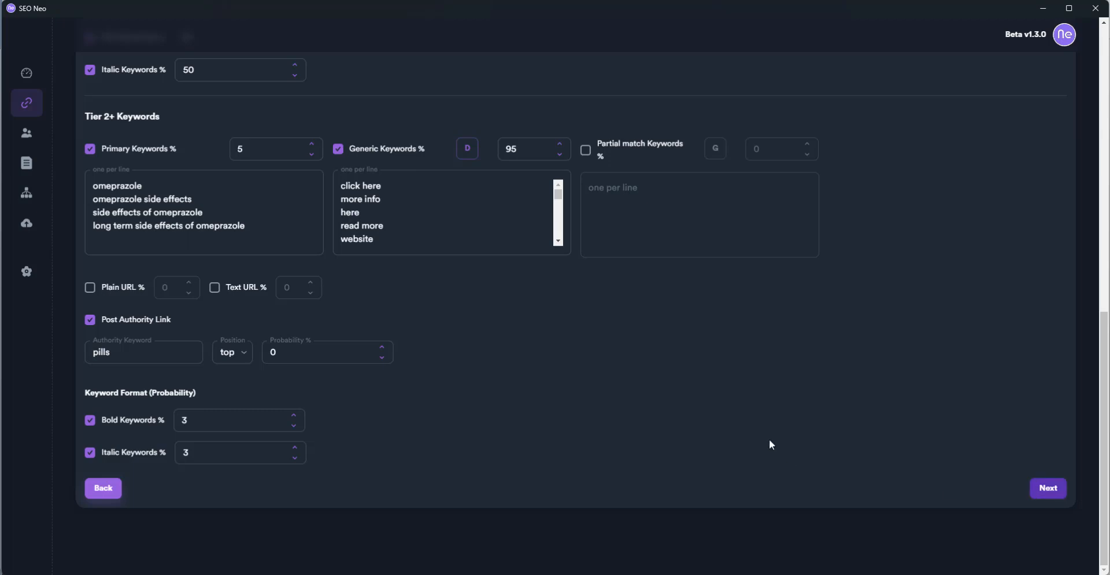
scroll(764, 428, "up", 7)
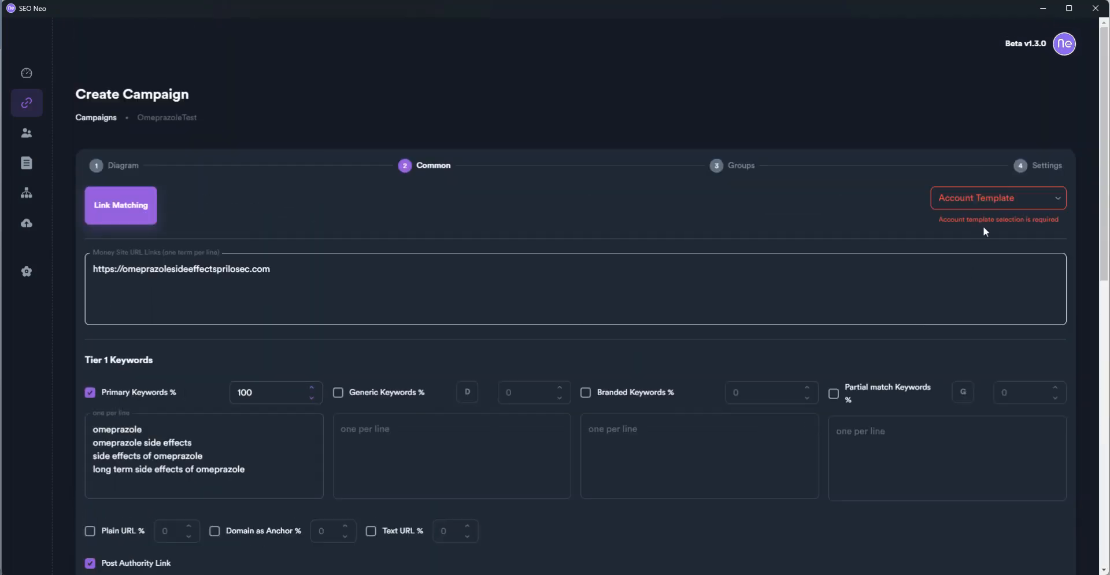
Pick the Default account template and advance to the Cloud Blogs (1) T1 group
left_click(1004, 199)
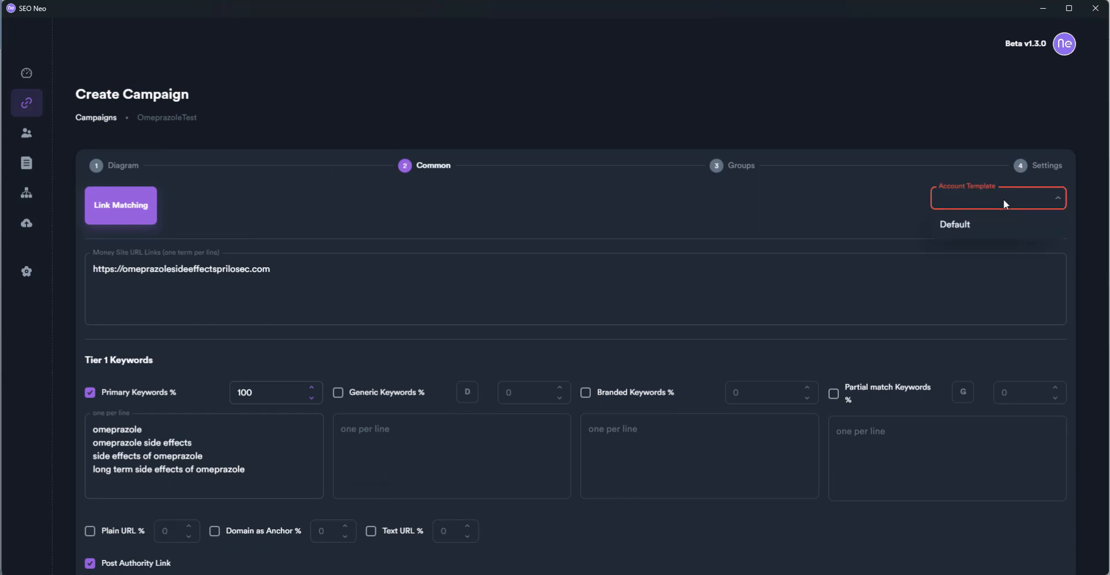
left_click(969, 227)
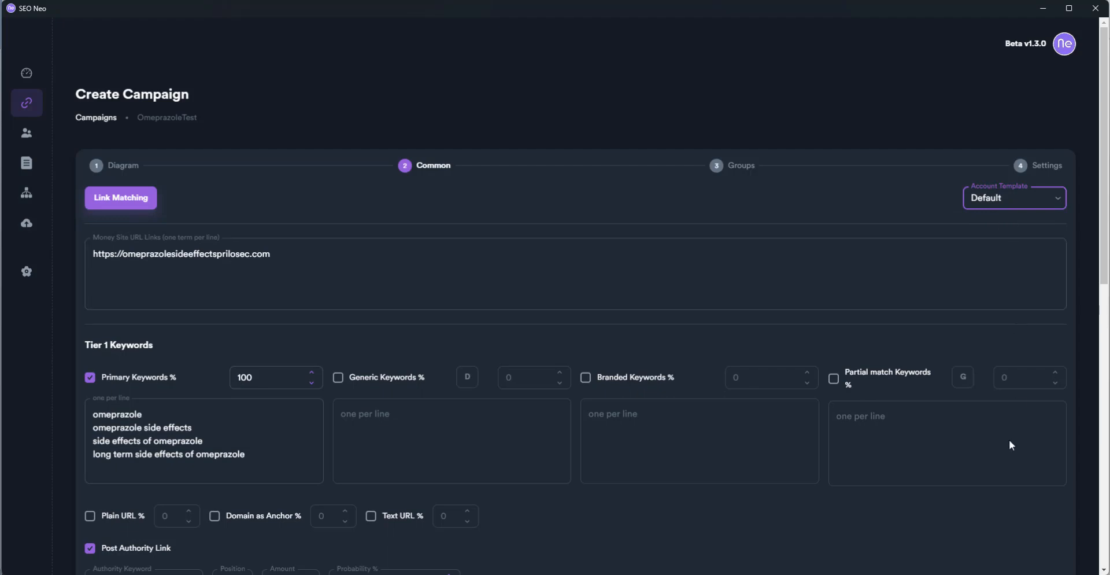
scroll(1009, 439, "down", 7)
left_click(1049, 496)
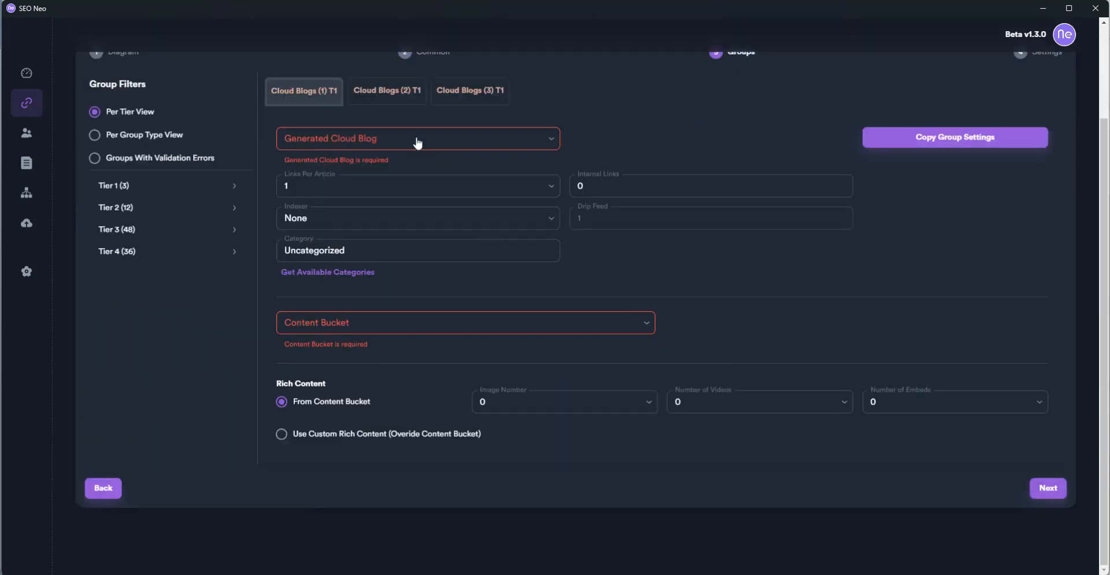
Set Cloud Blogs (1) and (2) T1 to the Omeprazole Side Effects Acid Reflux blog and Test bucket
left_click(397, 142)
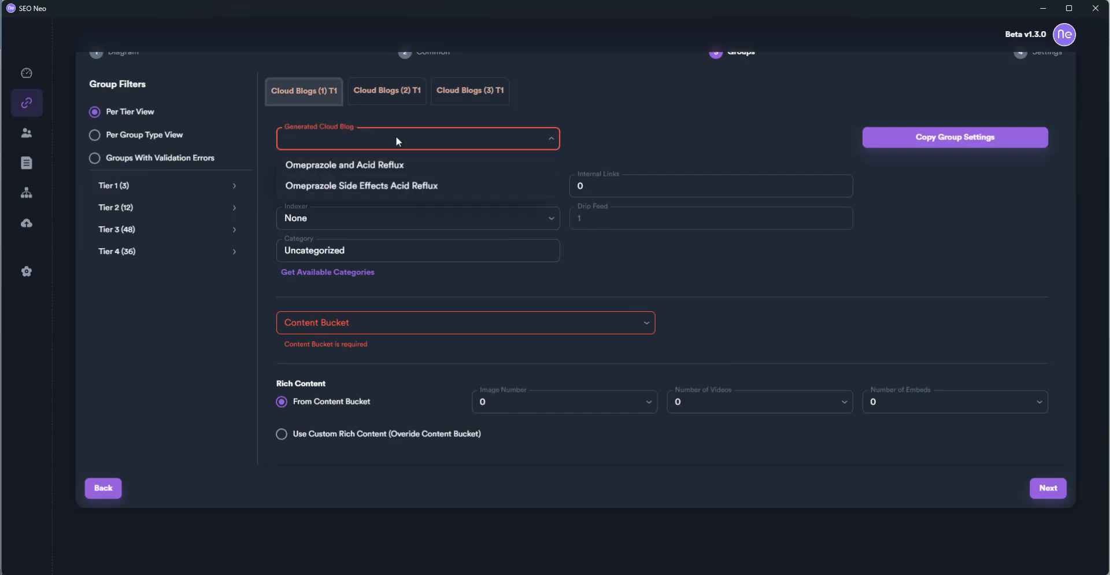
left_click(410, 188)
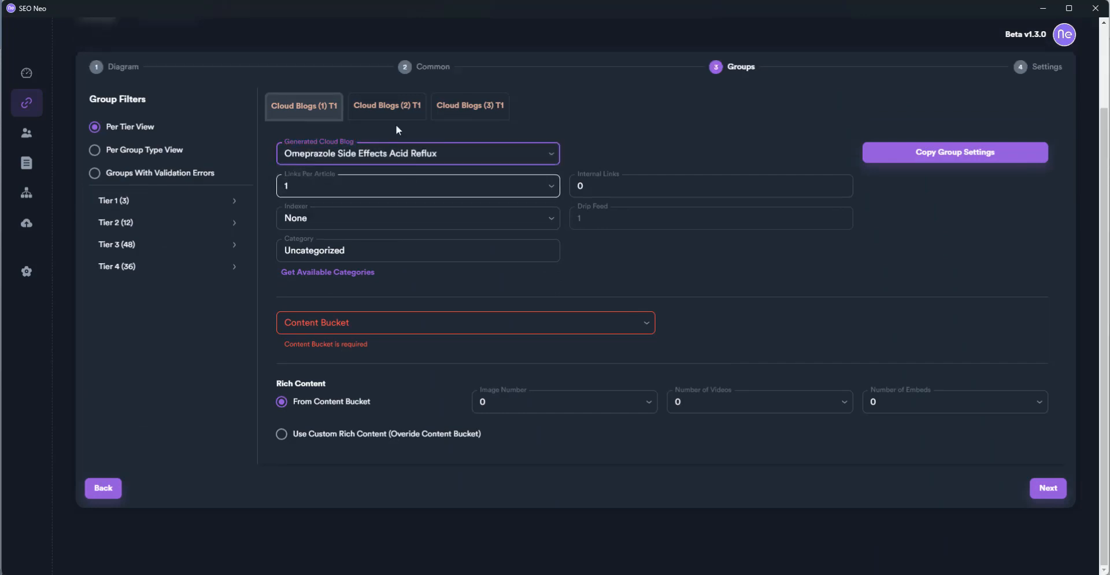
left_click(383, 325)
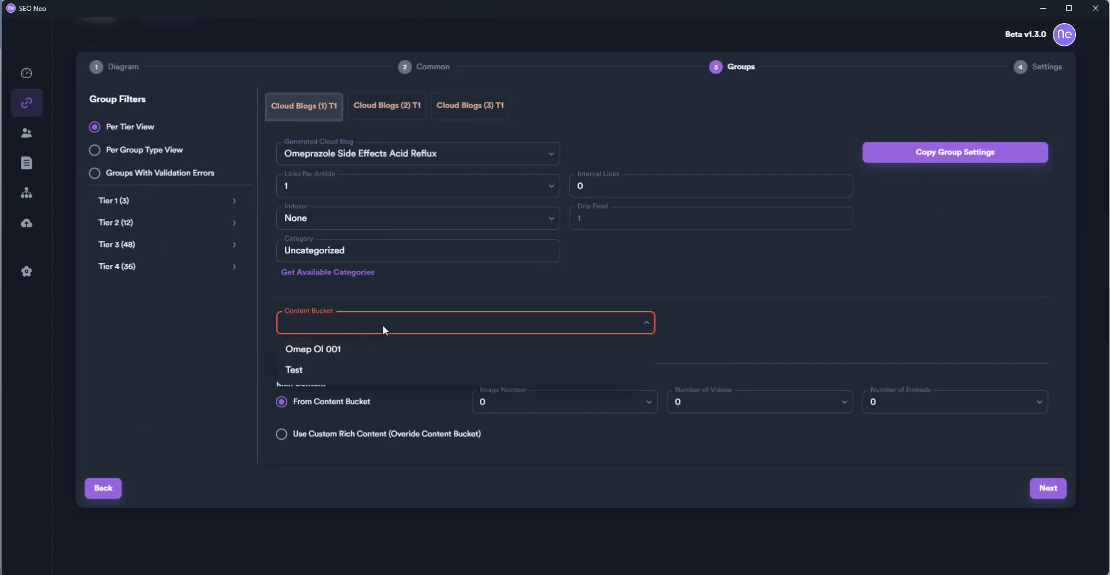
left_click(324, 372)
left_click(395, 122)
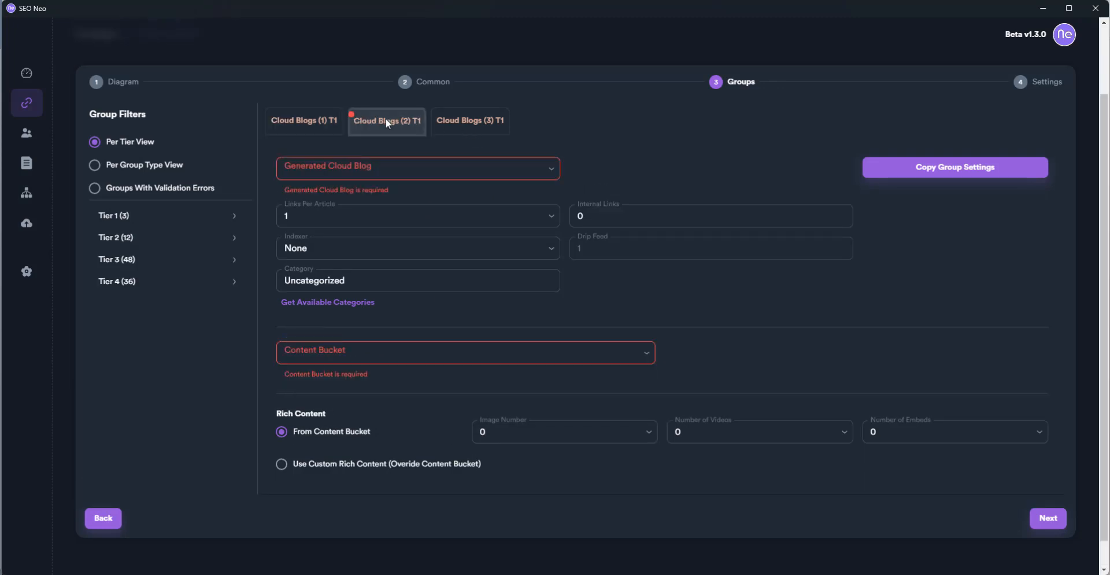
left_click(390, 168)
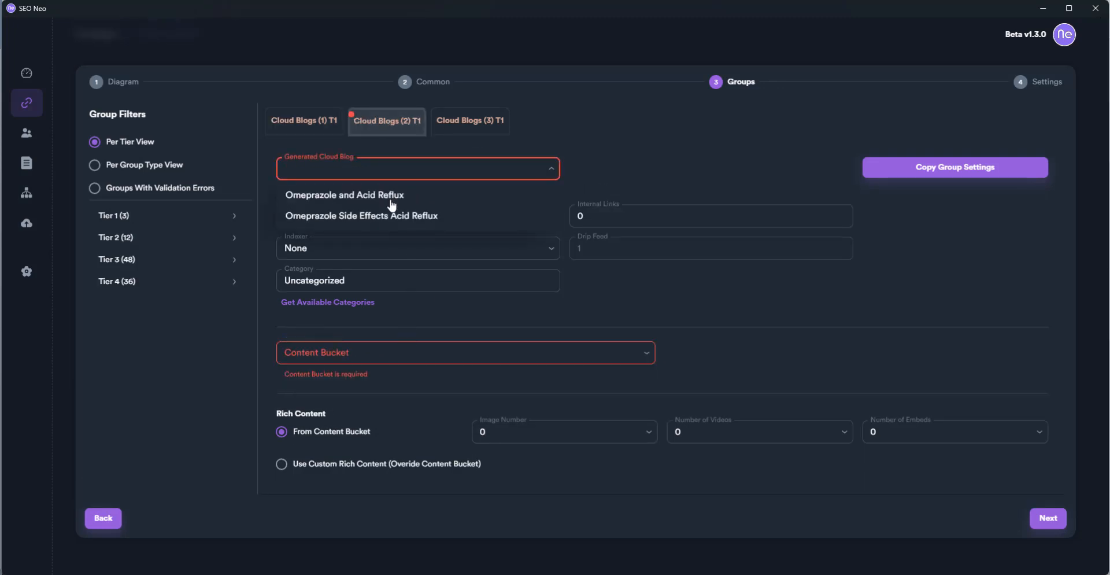
left_click(390, 219)
left_click(398, 339)
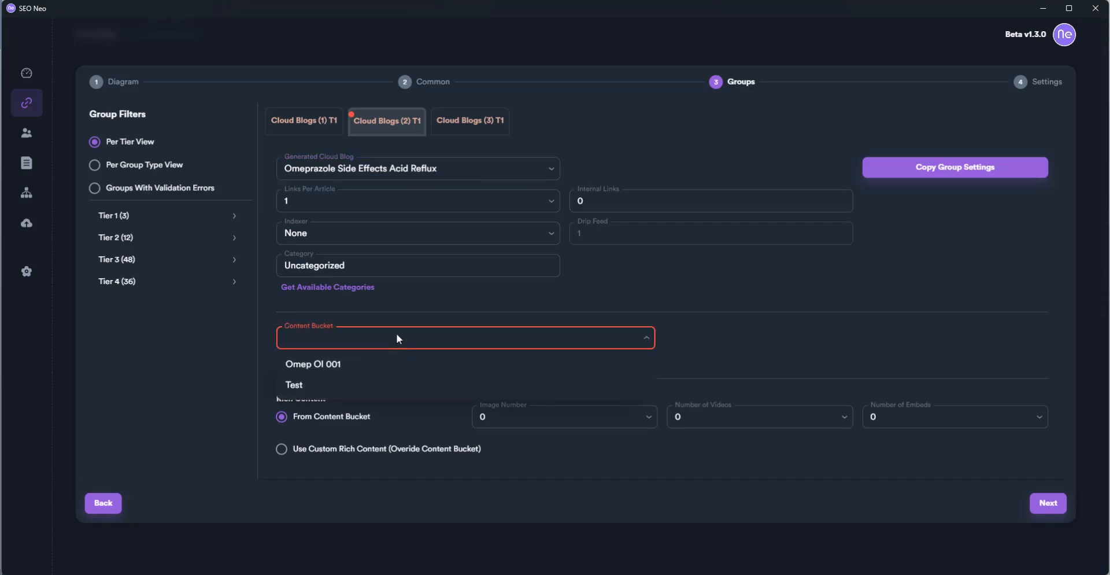
left_click(380, 388)
Give Cloud Blogs (3) T1 the same blog and the Test content bucket
left_click(487, 130)
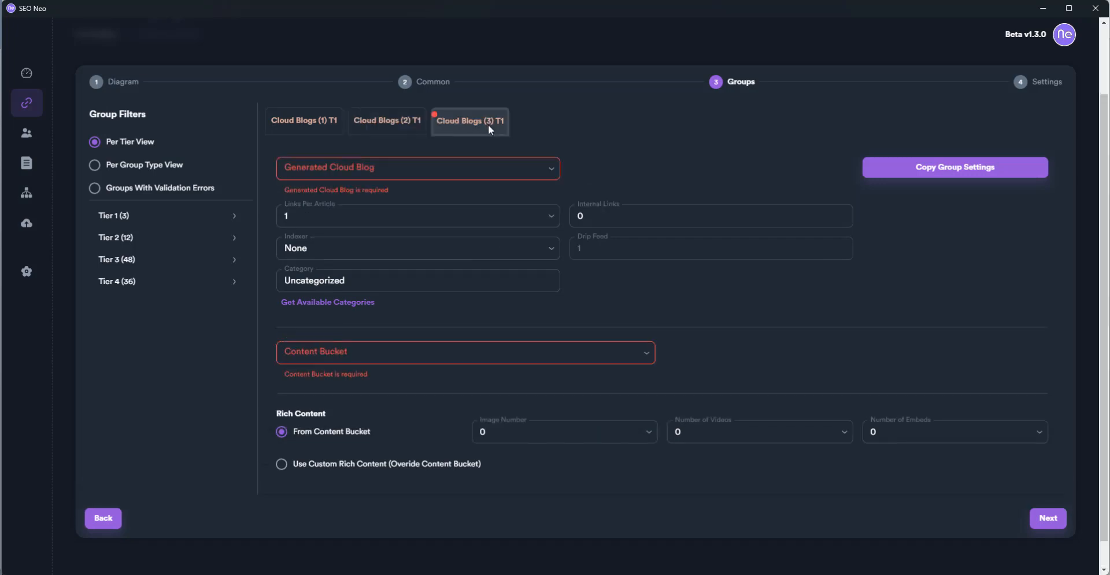
left_click(445, 175)
left_click(436, 218)
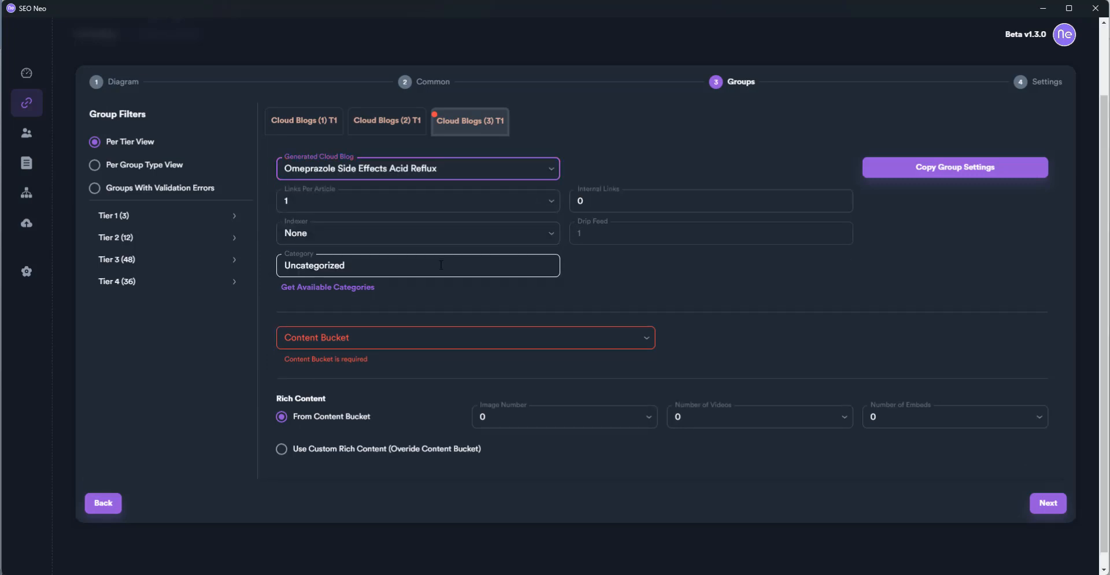
left_click(433, 341)
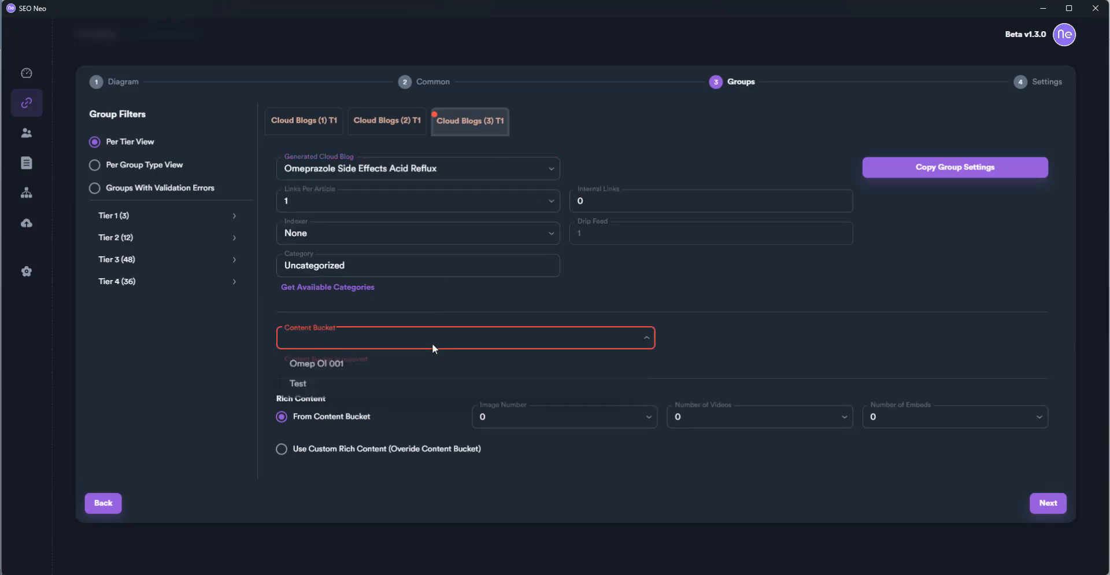
left_click(419, 385)
left_click(418, 264)
double_click(417, 267)
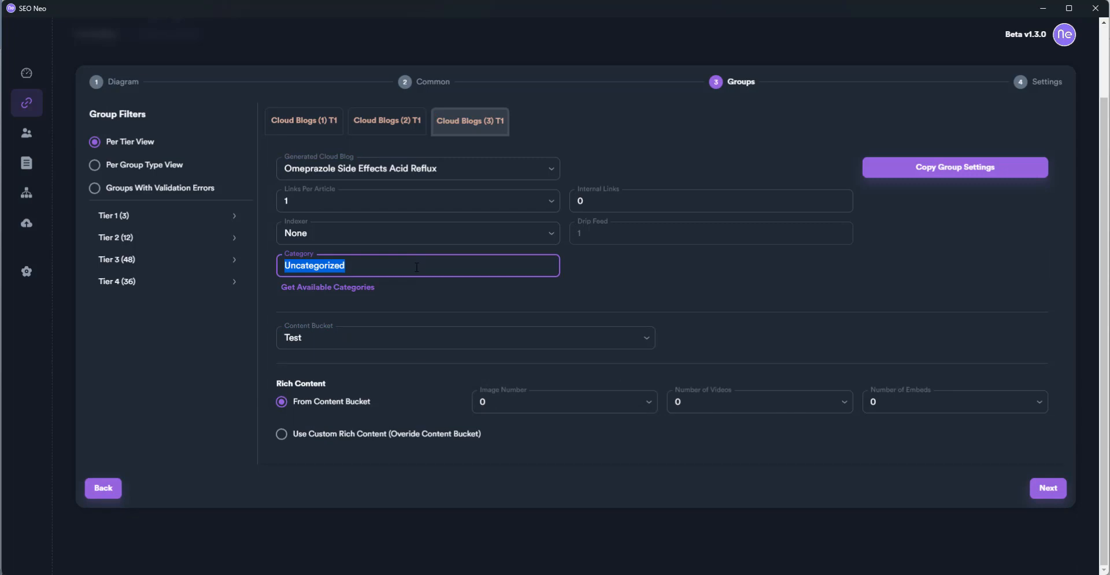
Replace Cloud Blogs (3) T1's Uncategorized category with Omeprazole
left_click(358, 287)
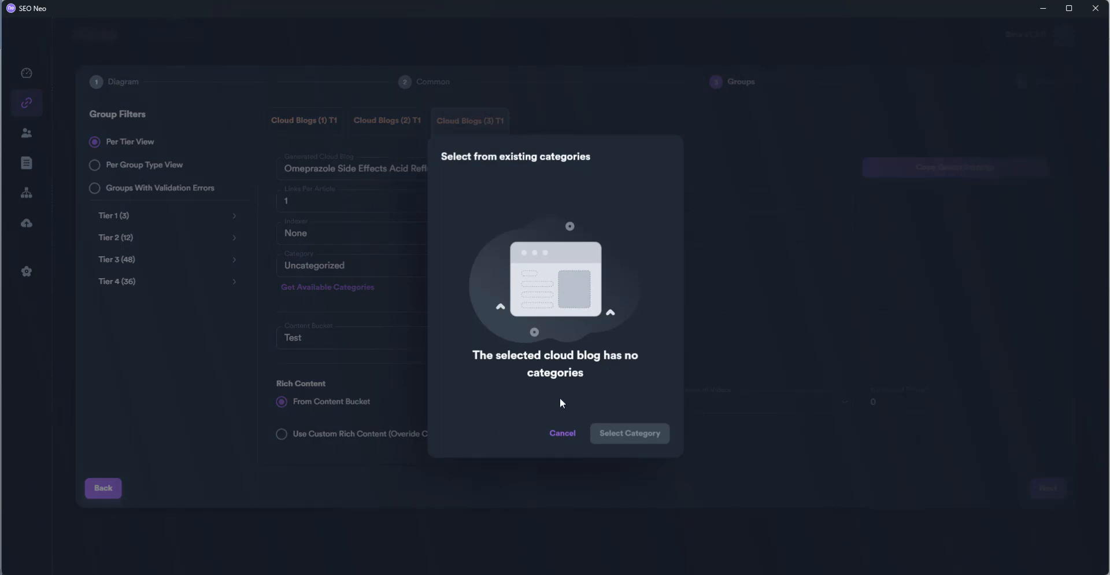
left_click(563, 434)
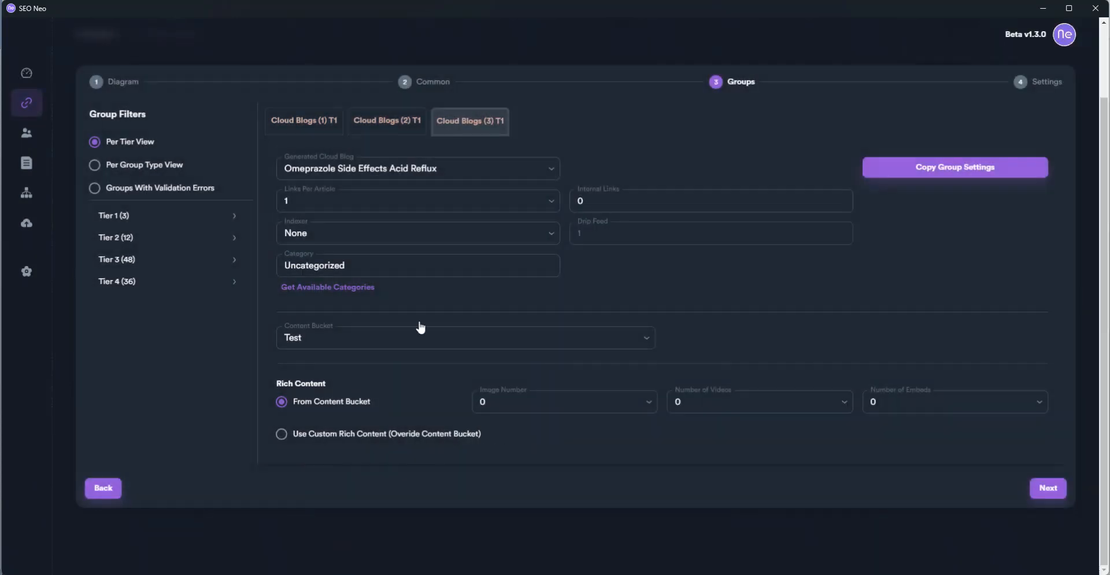
double_click(386, 264)
left_click(385, 264)
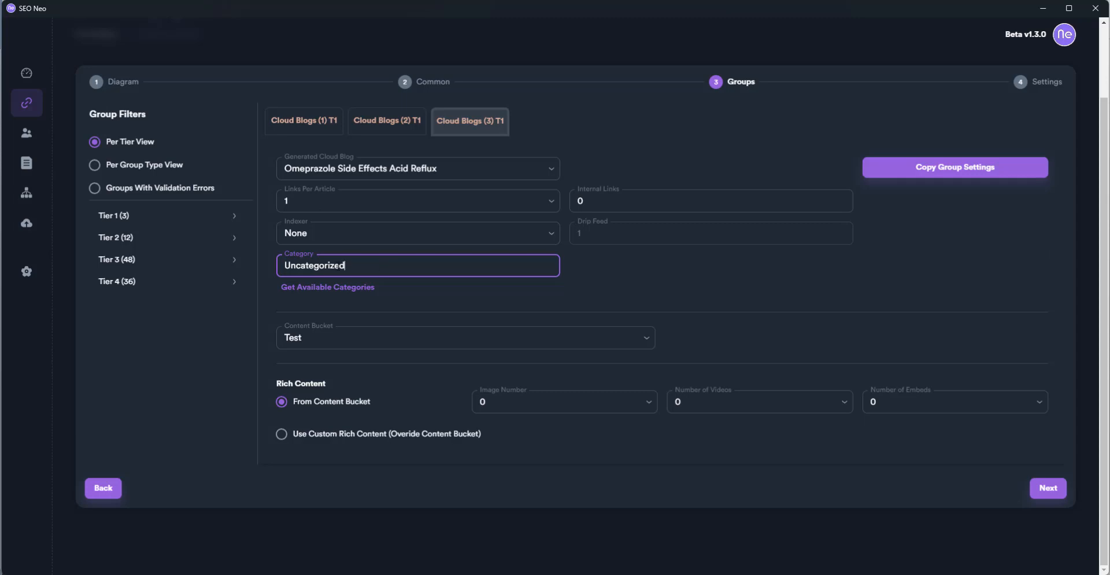
left_click_drag(386, 264, 249, 259)
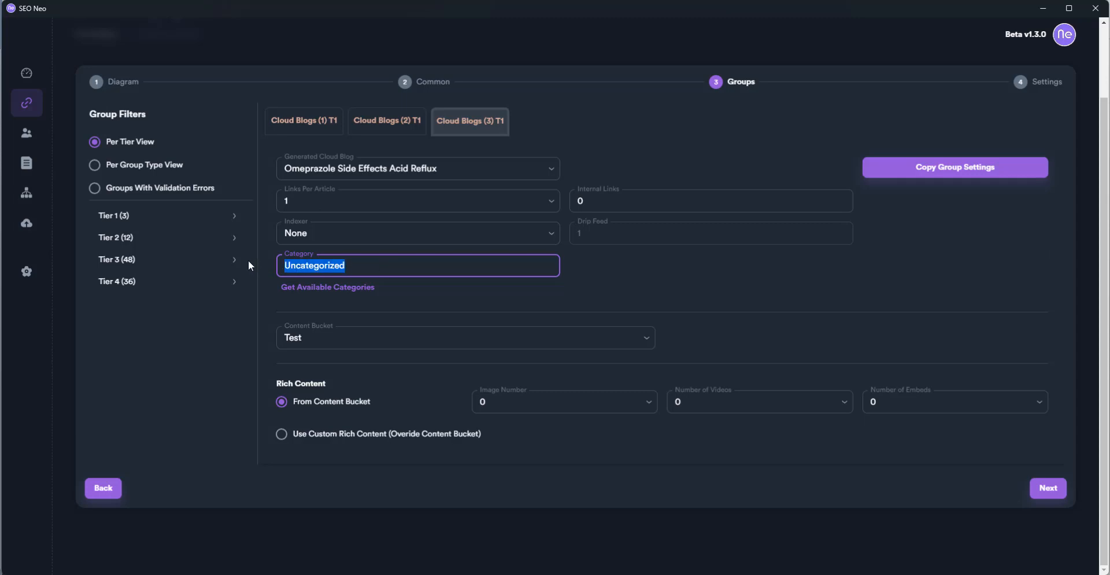
type("O")
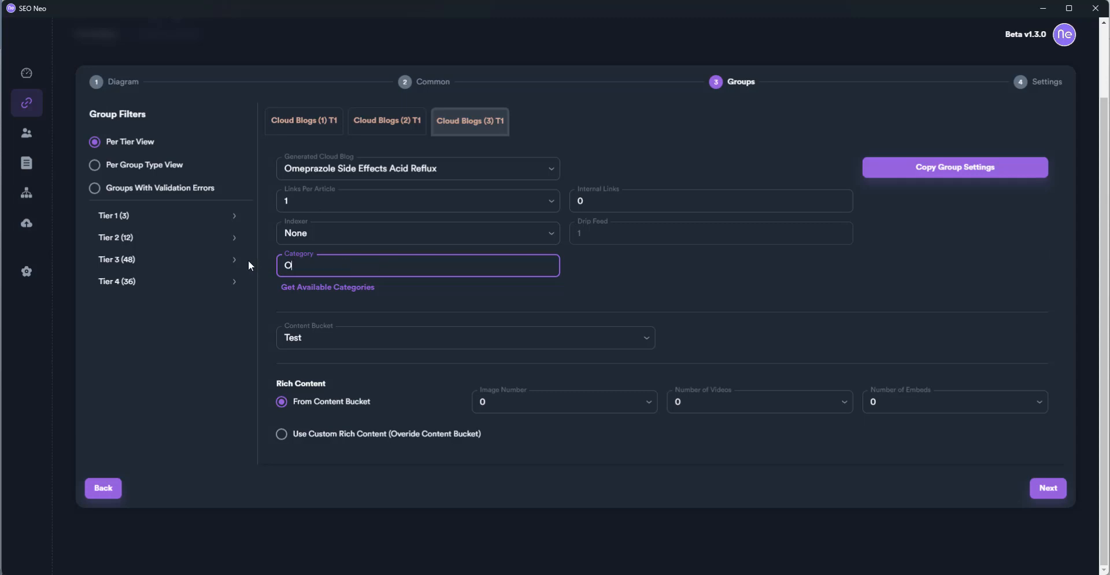
type("meprazole")
key("ctrl+a")
key("ctrl+c")
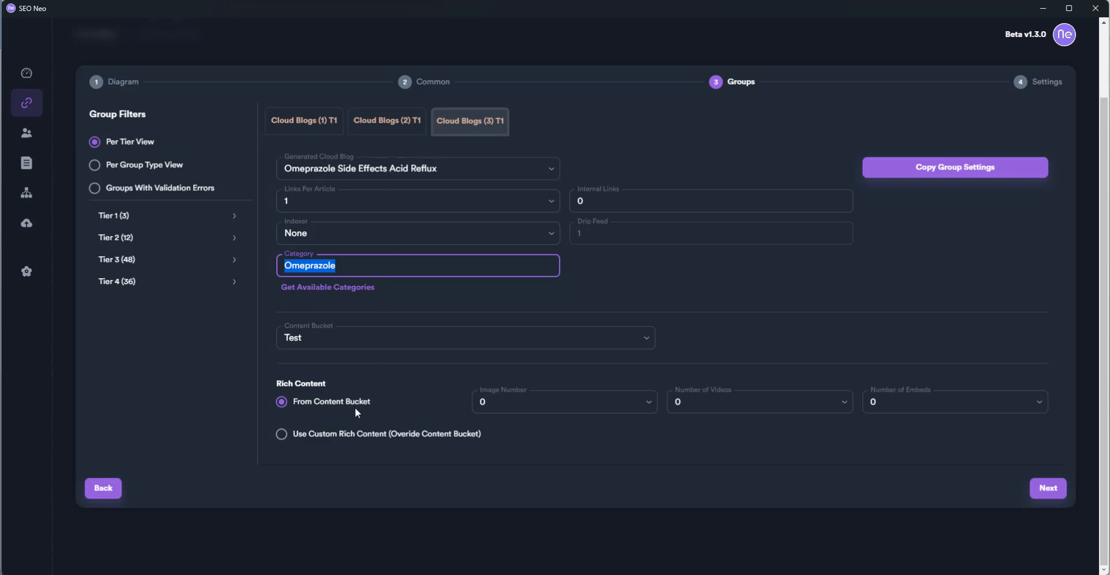
Paste Omeprazole as the category for Cloud Blogs (2) T1 and (1) T1
left_click(388, 121)
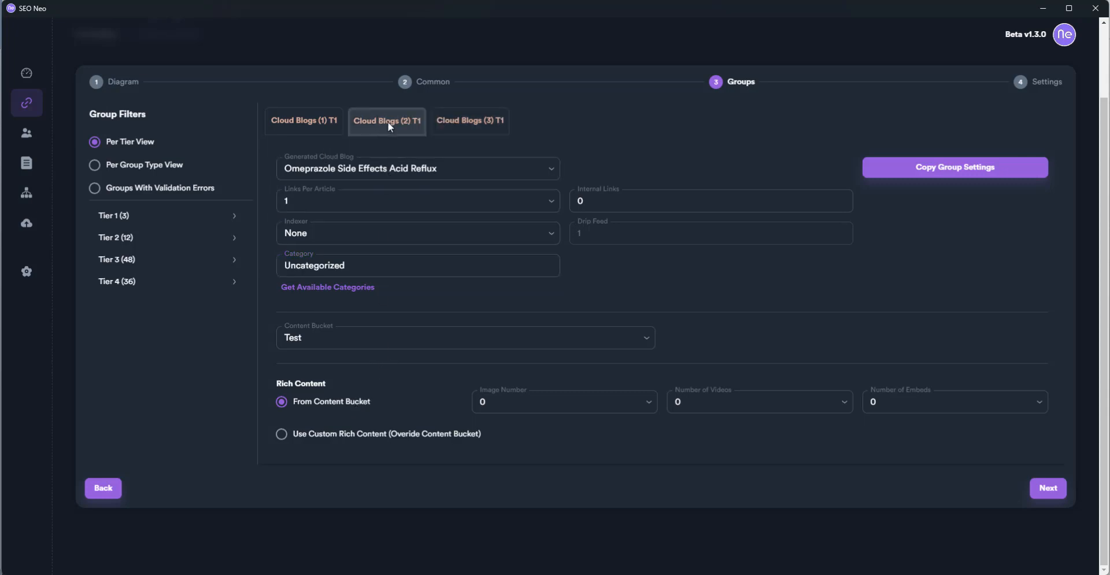
double_click(358, 264)
left_click(358, 263)
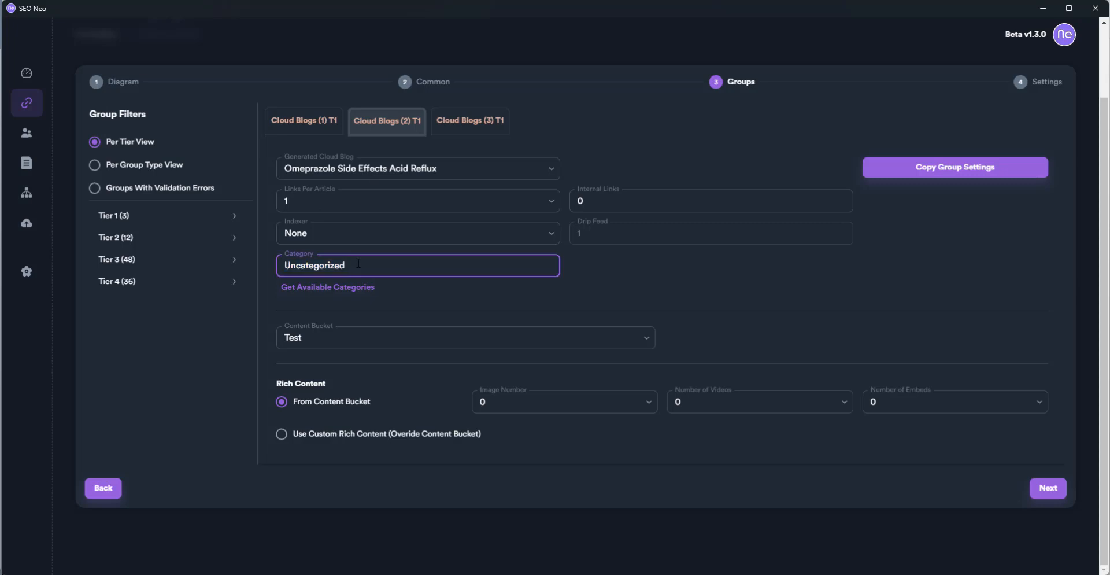
key("ctrl+v")
key("ctrl+a")
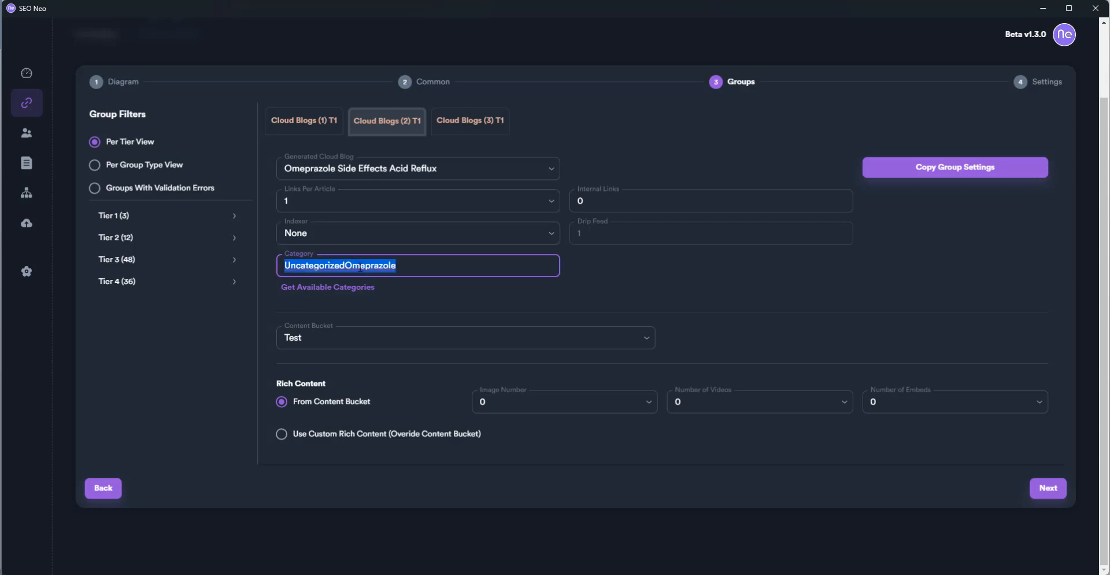
key("ctrl+v")
left_click(312, 120)
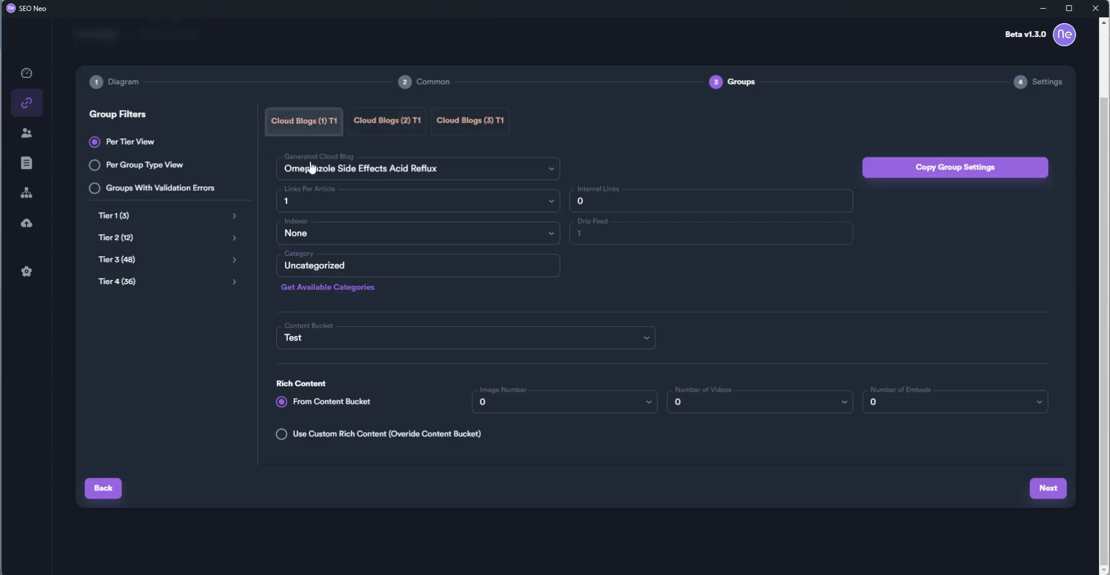
left_click(354, 271)
key("ctrl+a")
key("ctrl+v")
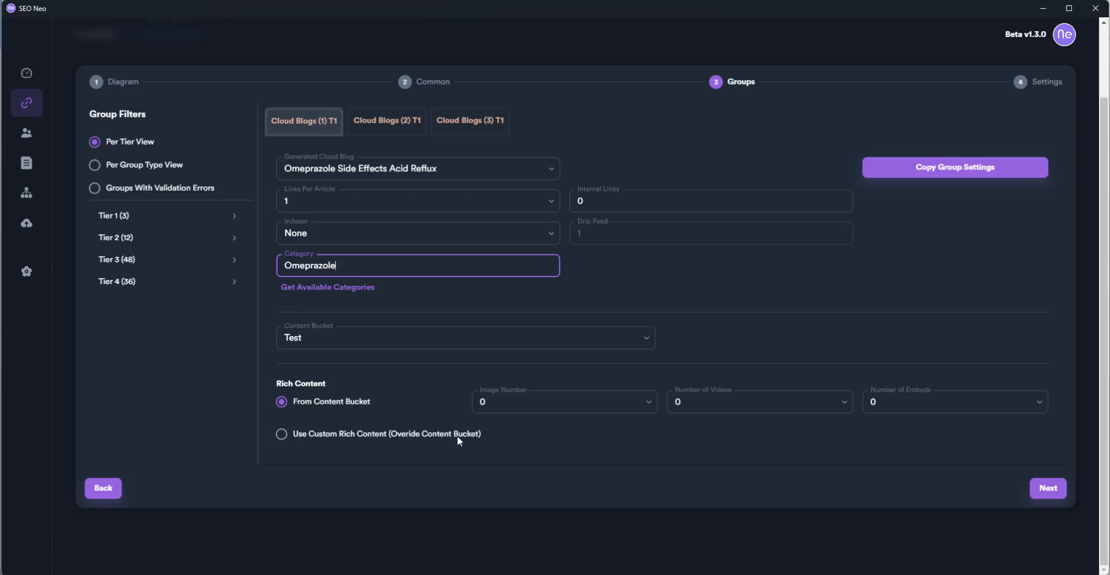
left_click(650, 409)
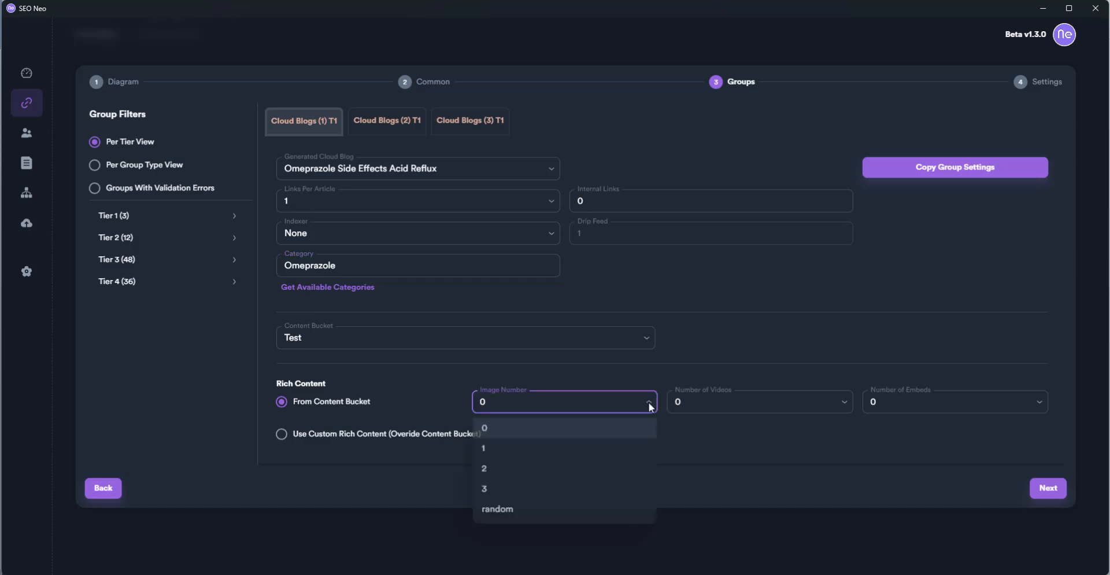
Set random image and video counts for Cloud Blogs (1) and (2) T1
left_click(590, 509)
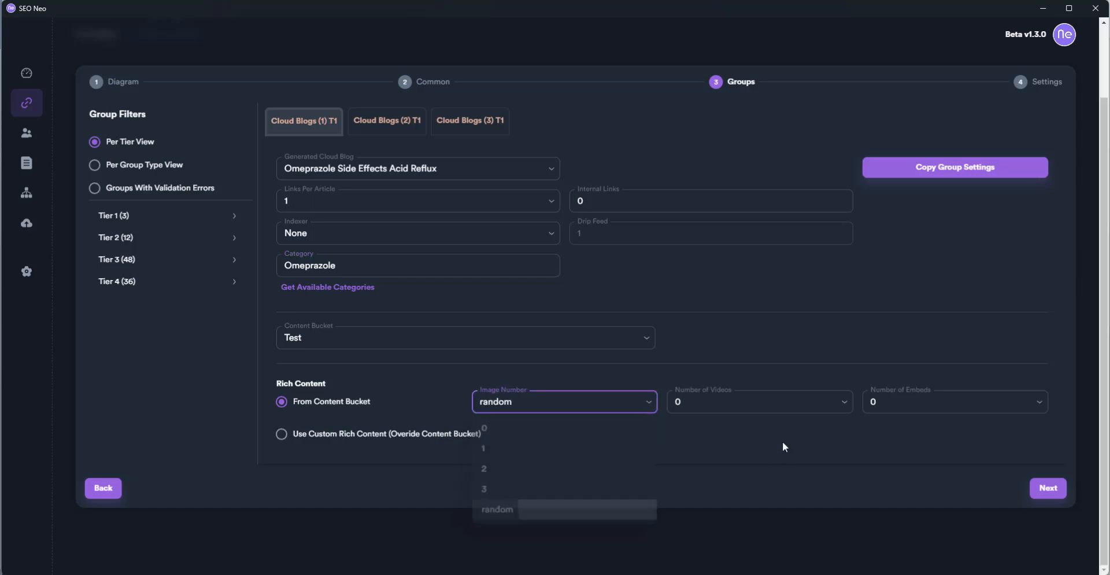
left_click(845, 410)
left_click(764, 523)
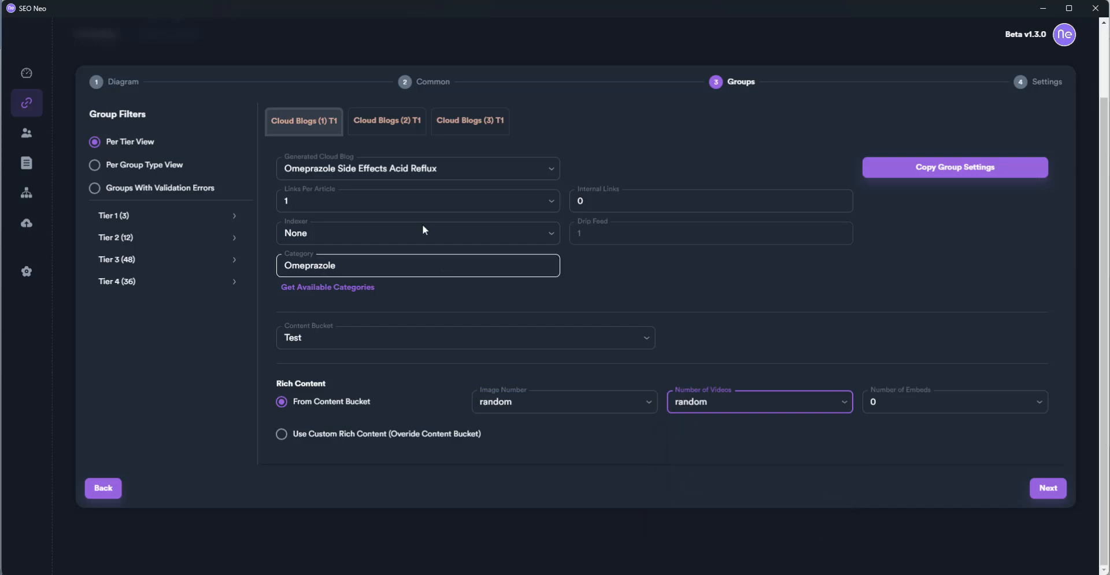
left_click(382, 122)
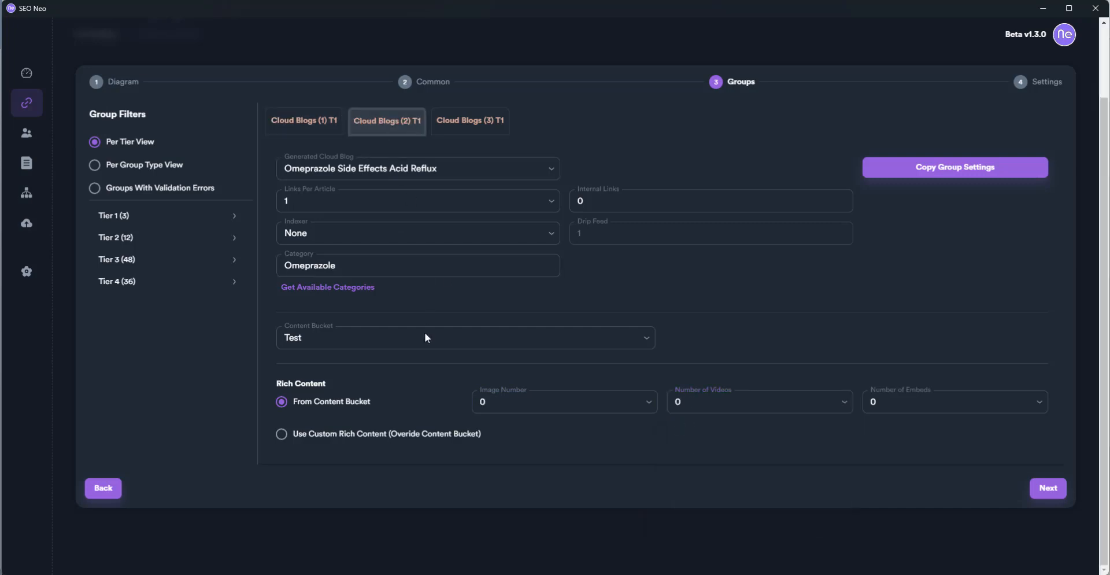
left_click(640, 408)
left_click(546, 515)
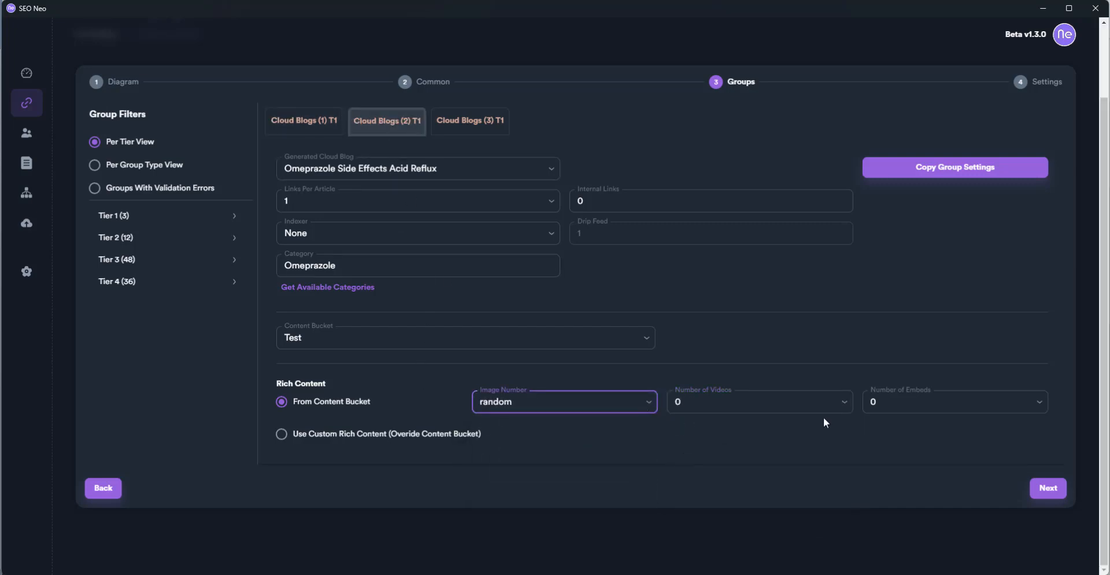
left_click(844, 405)
left_click(765, 511)
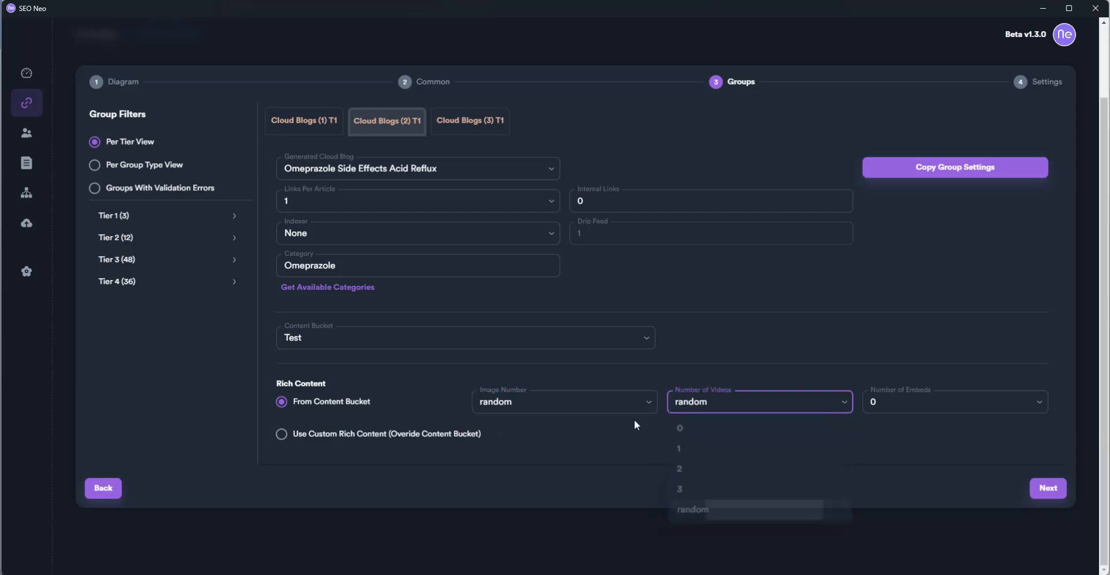
Set random image and video counts for Cloud Blogs (3) T1, then choose Per Group Type View
left_click(474, 119)
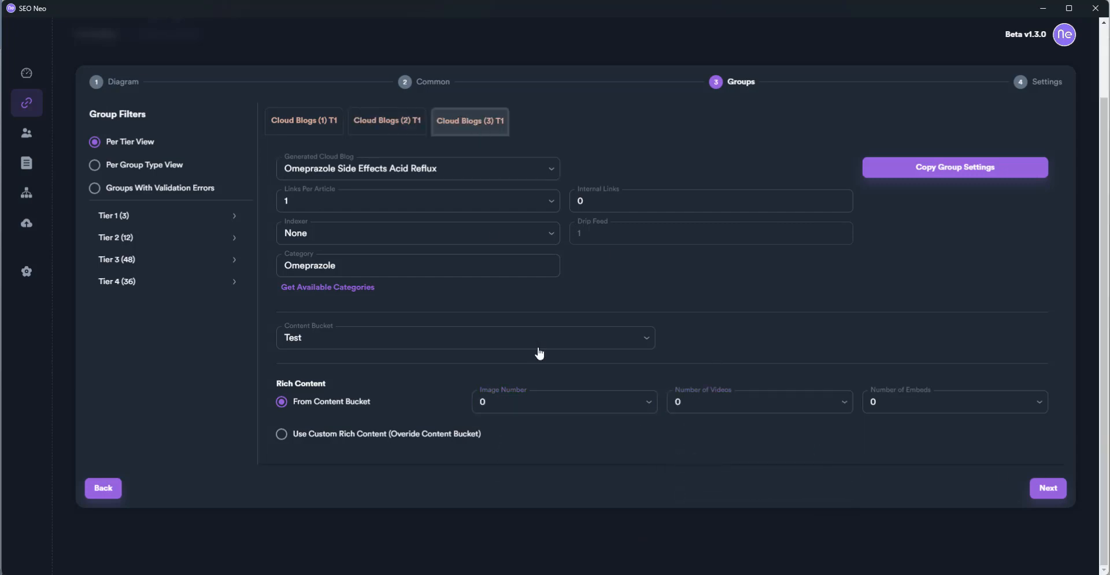
left_click(647, 404)
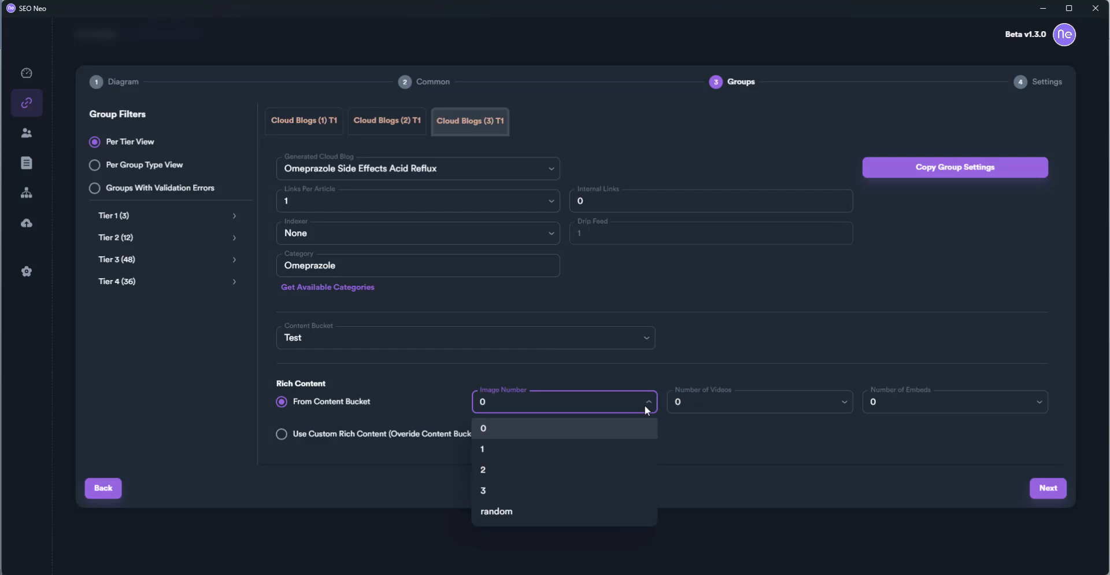
left_click(602, 509)
left_click(841, 402)
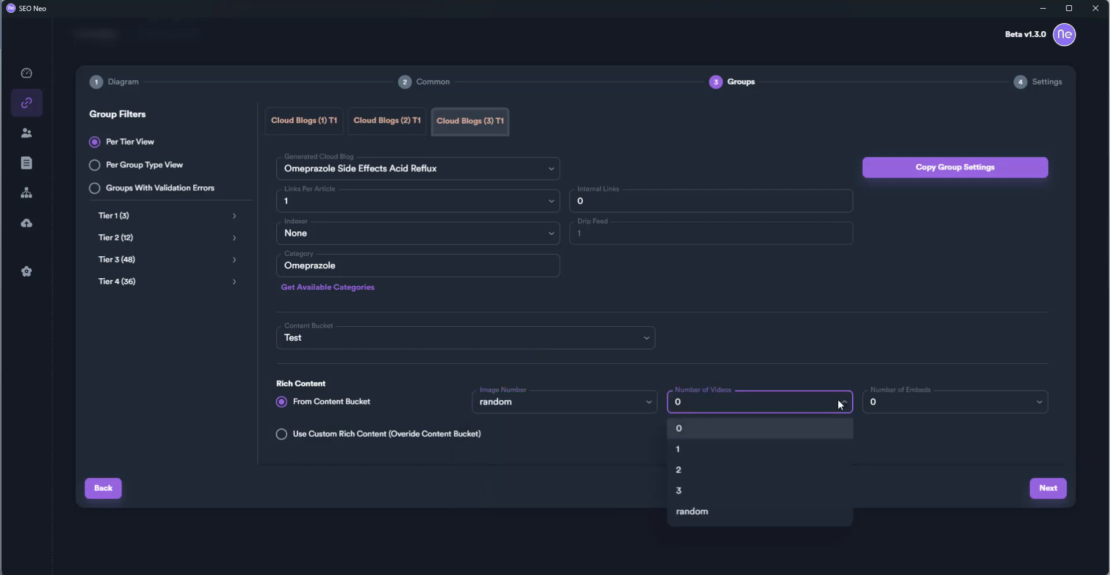
left_click(779, 512)
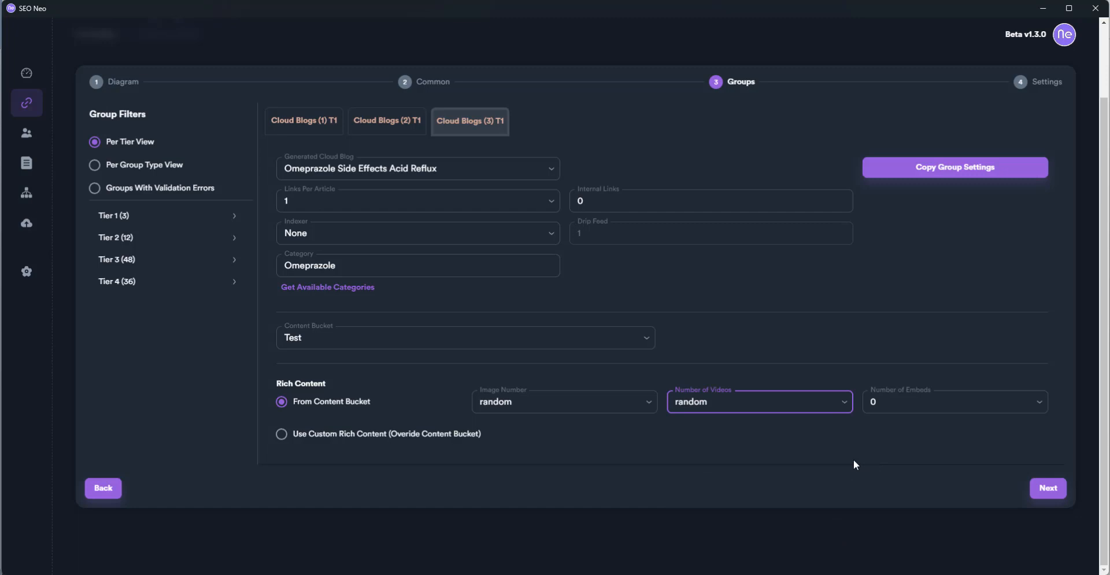
left_click(111, 170)
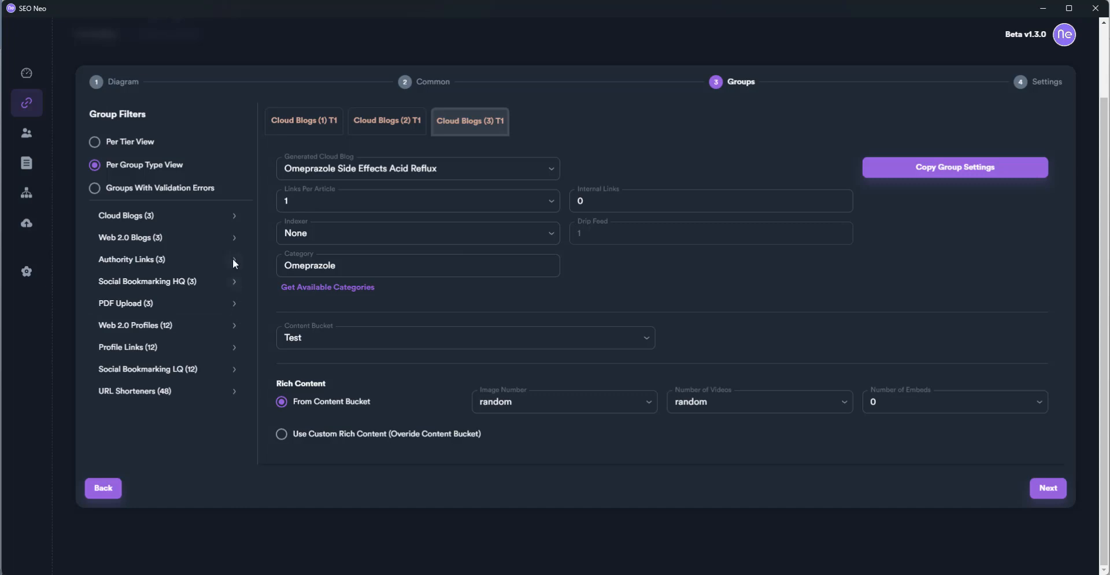
Filter to groups with validation errors and open the failing Web 2.0 Blogs (1) T2 group
left_click(234, 238)
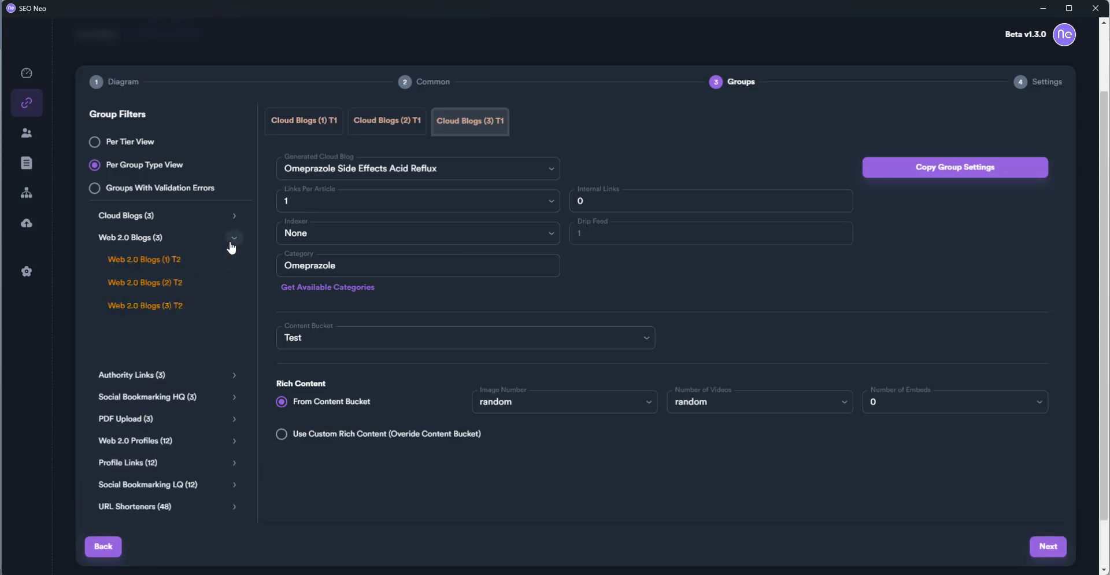
left_click(176, 262)
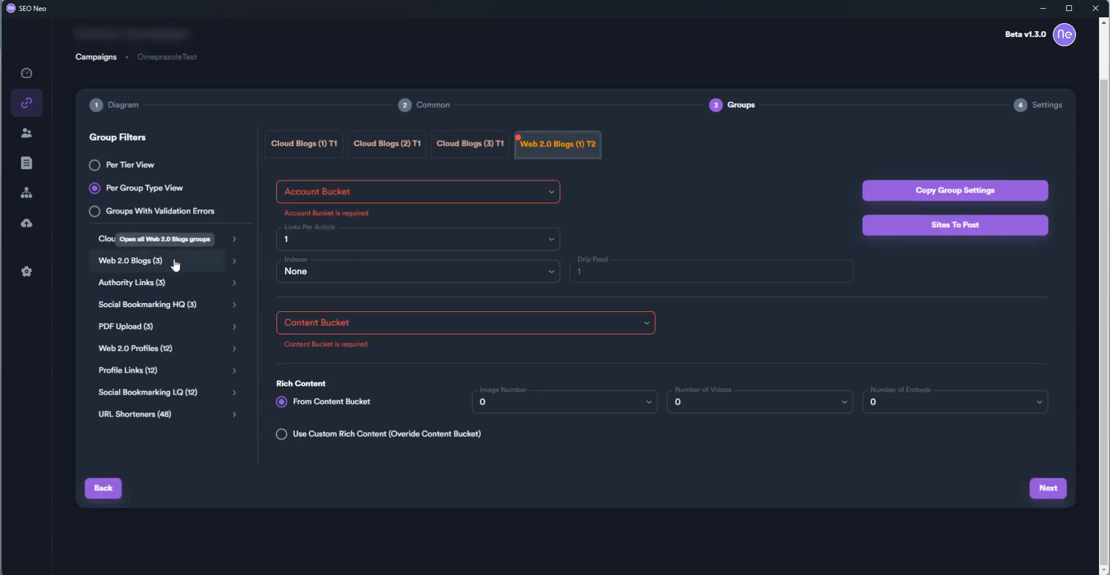
left_click(175, 282)
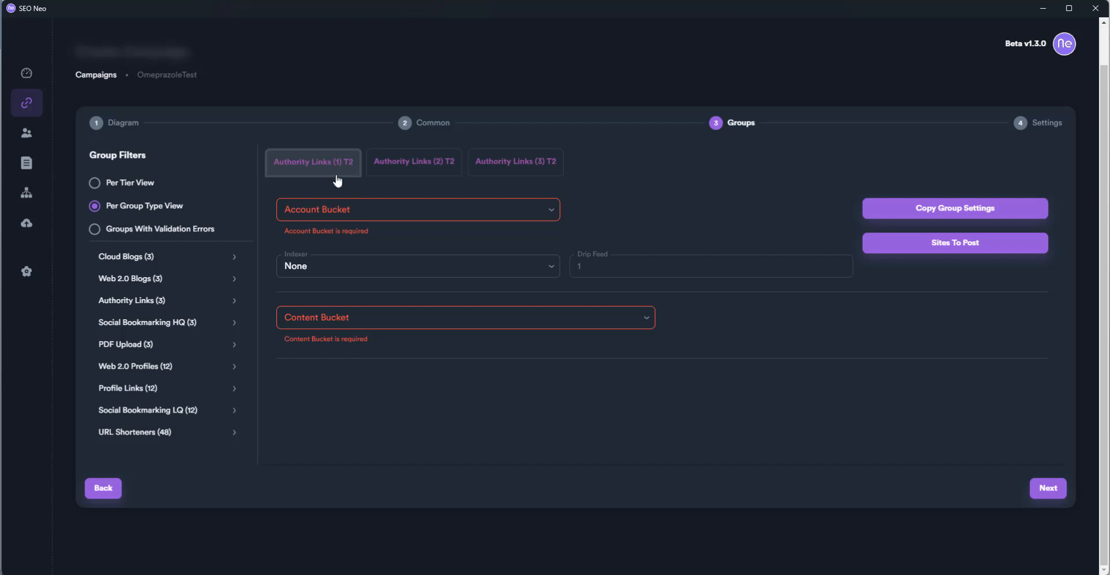
left_click(186, 228)
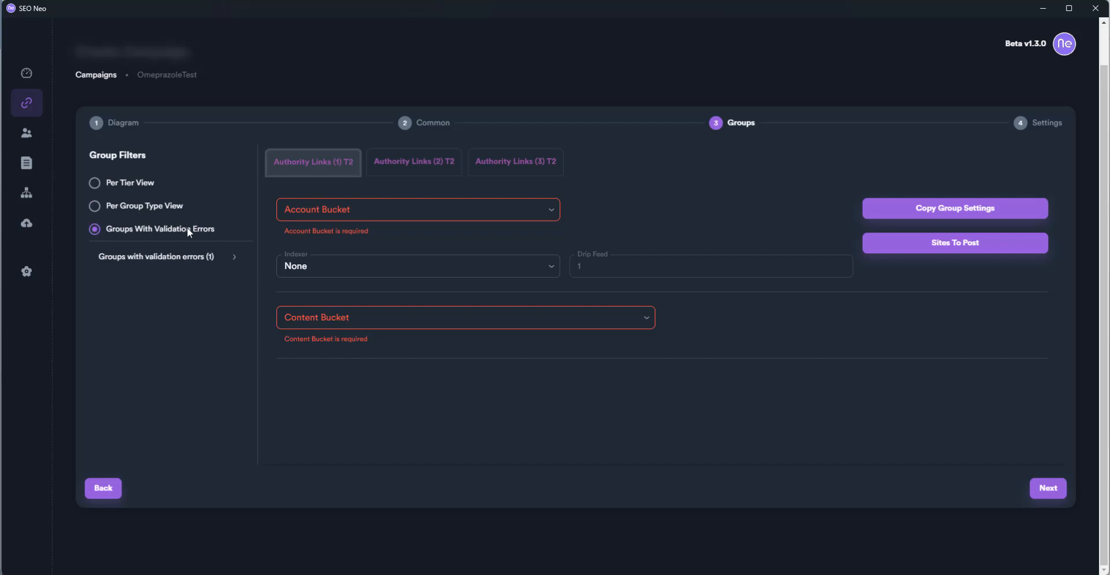
left_click(233, 262)
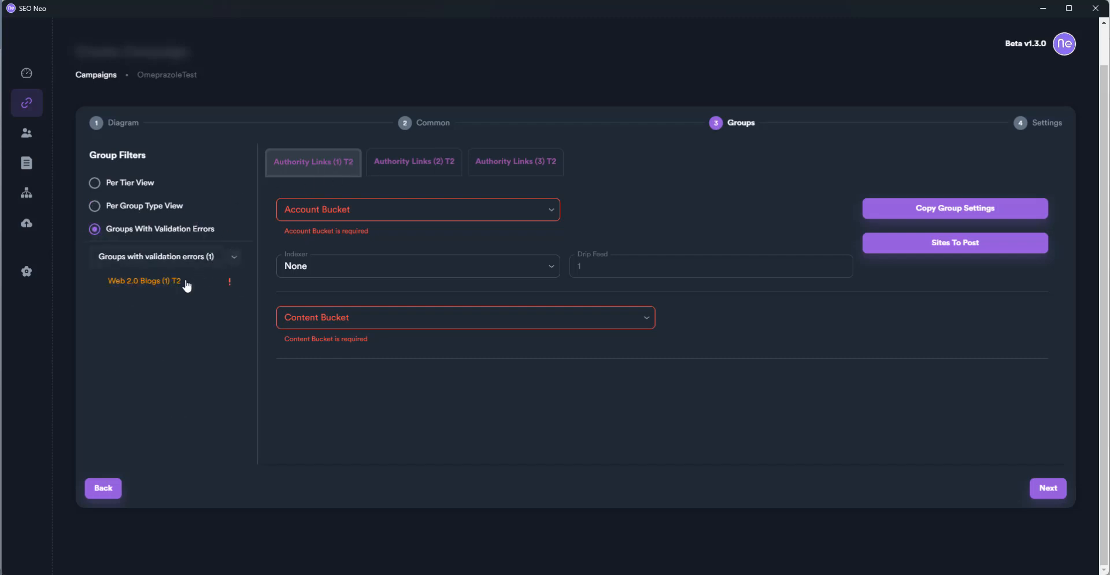
left_click(145, 285)
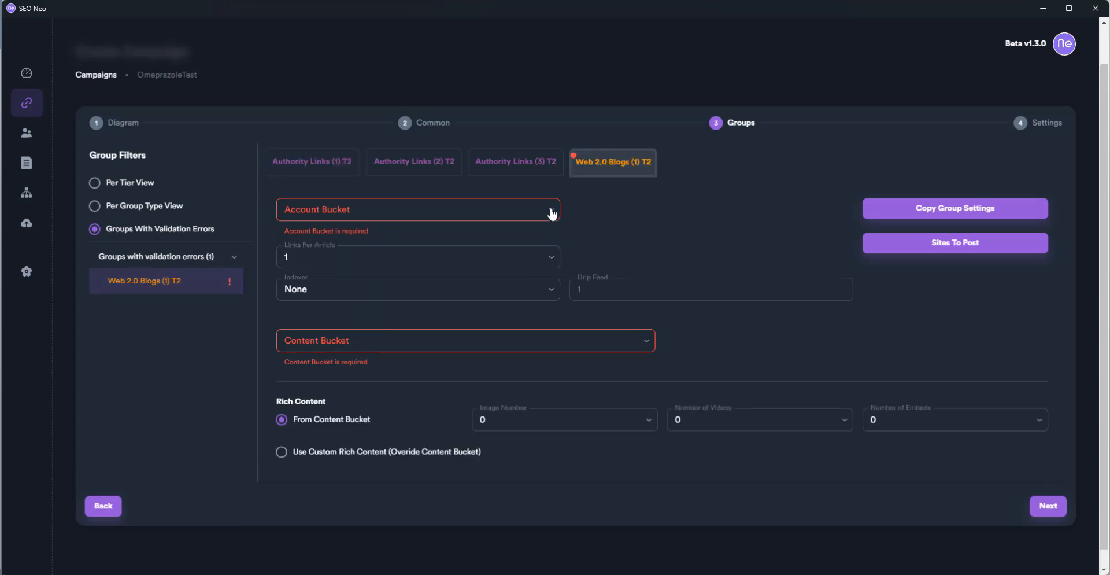
Assign account bucket Omep Ol 1 and content bucket Test, then validate, leaving 95 errored groups
left_click(552, 215)
left_click(506, 237)
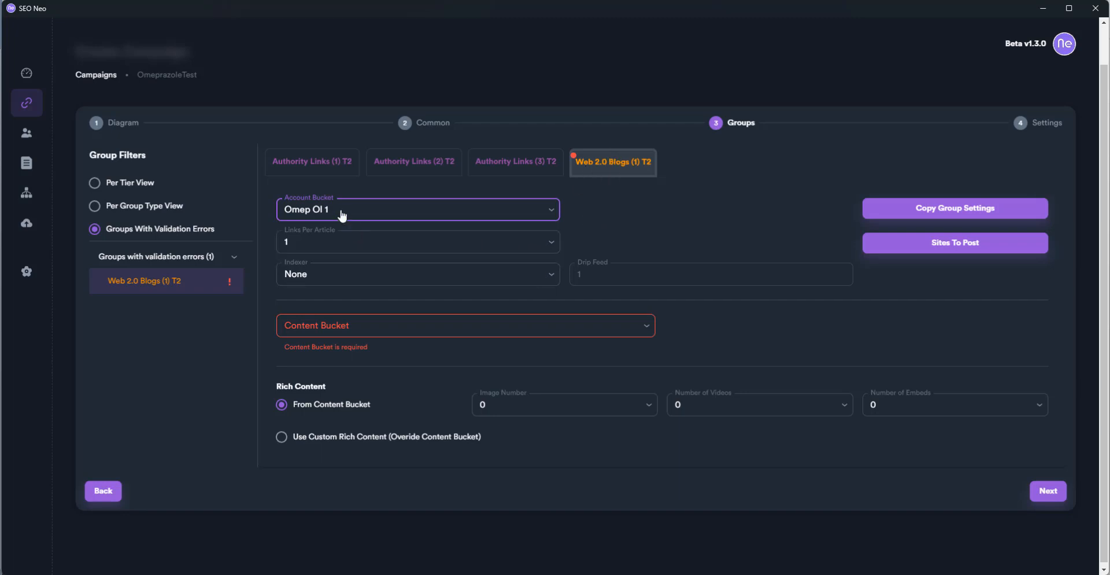
left_click(384, 330)
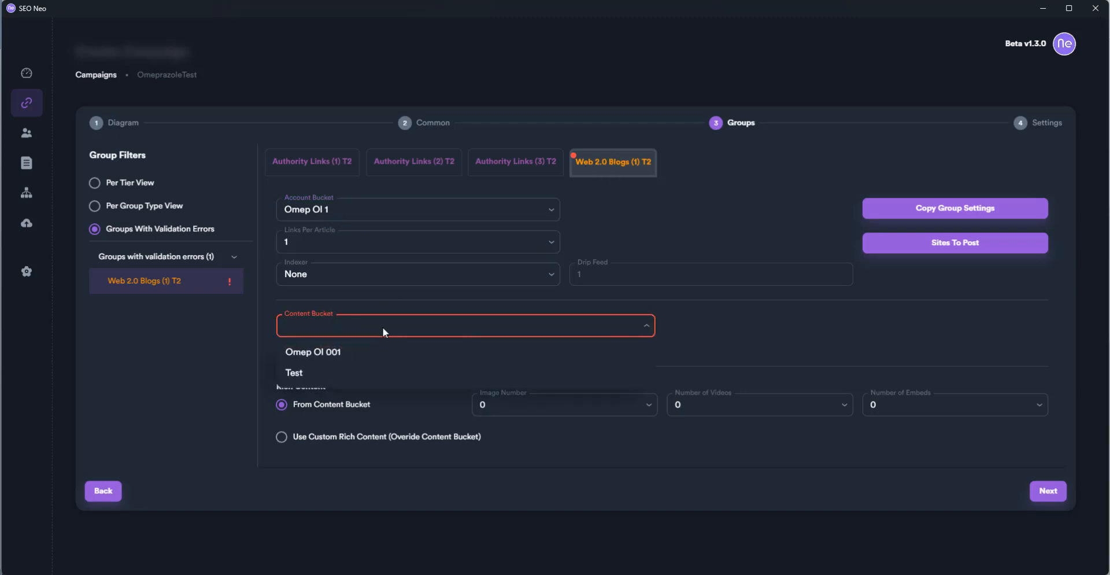
left_click(367, 375)
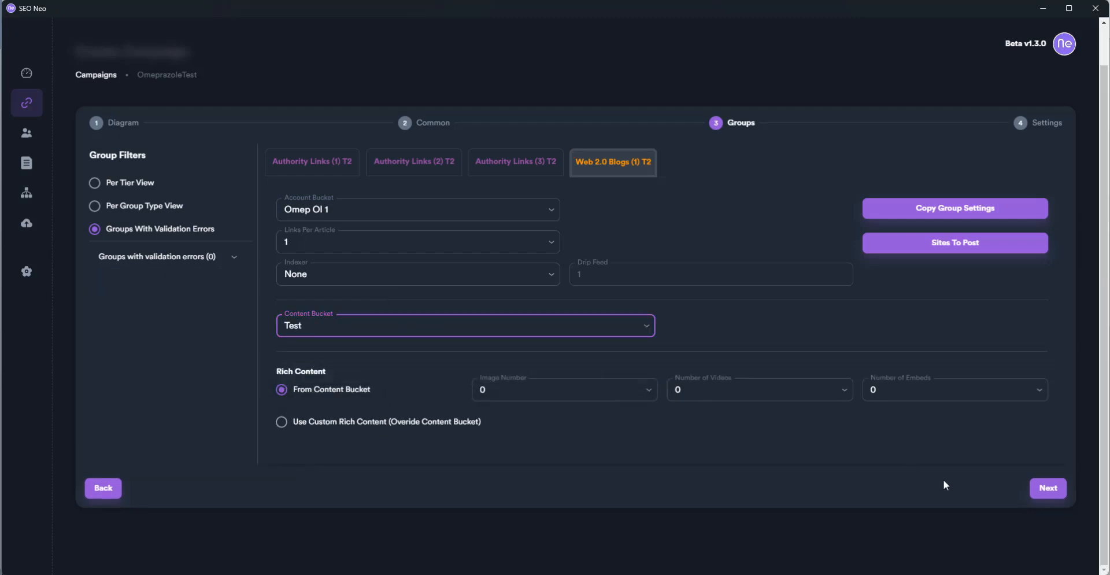
left_click(1040, 492)
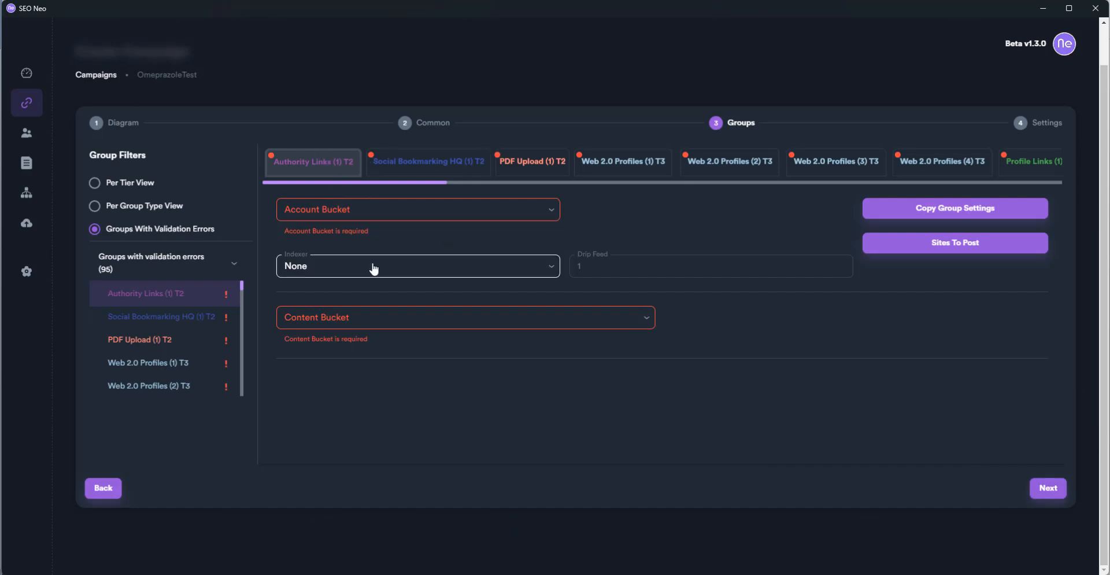
Dismiss the account bucket dropdown unchanged and look at Web 2.0 Profiles (1) T3
left_click(391, 218)
left_click(617, 222)
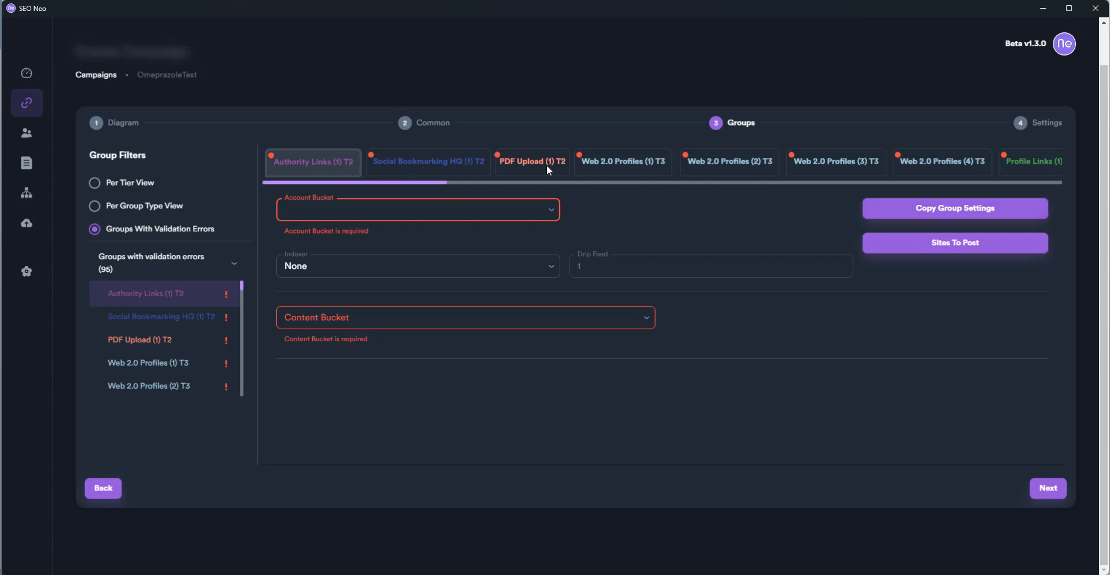
left_click(602, 163)
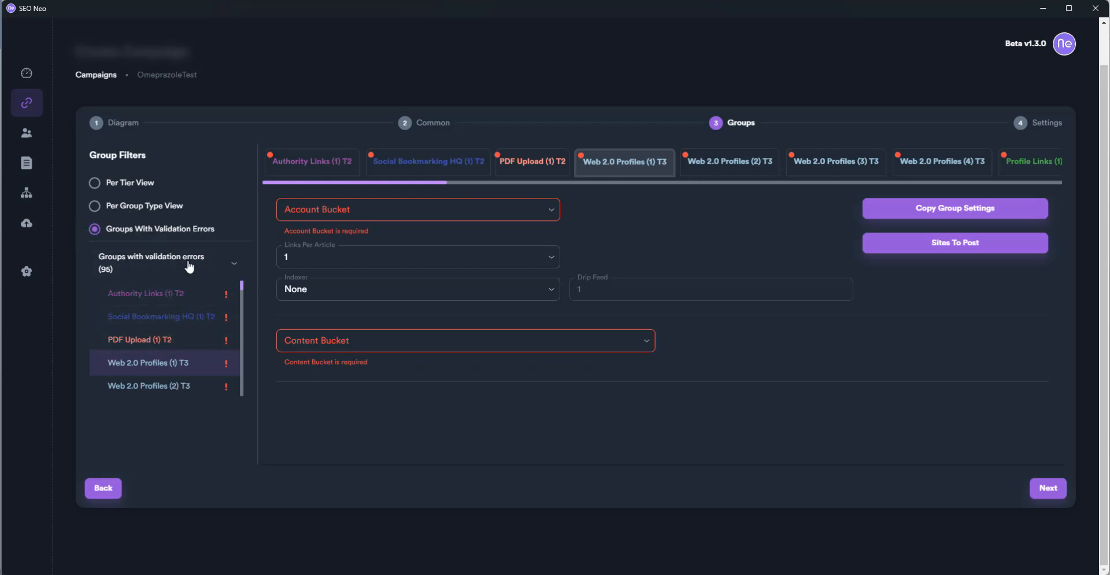
List groups per group type, check the error filter, and bring up the Web 2.0 Blogs groups
left_click(177, 210)
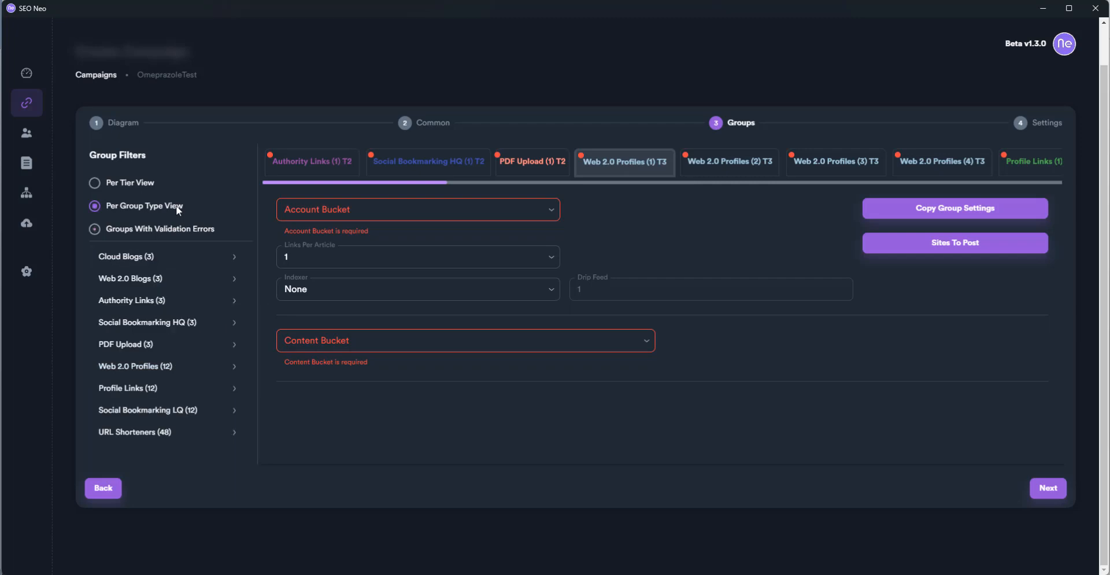
left_click(168, 260)
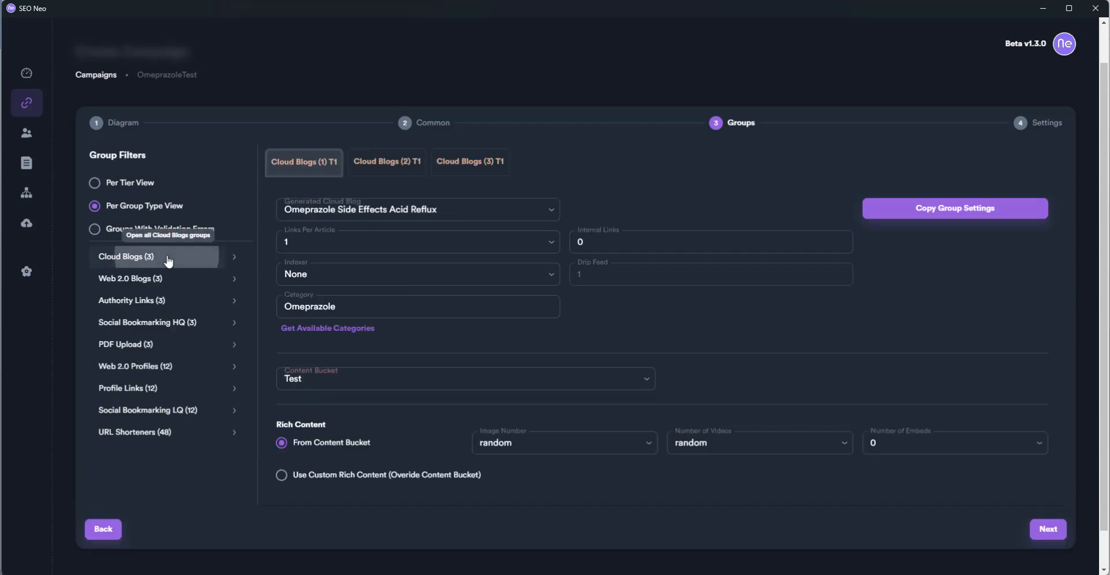
left_click(166, 229)
left_click(170, 217)
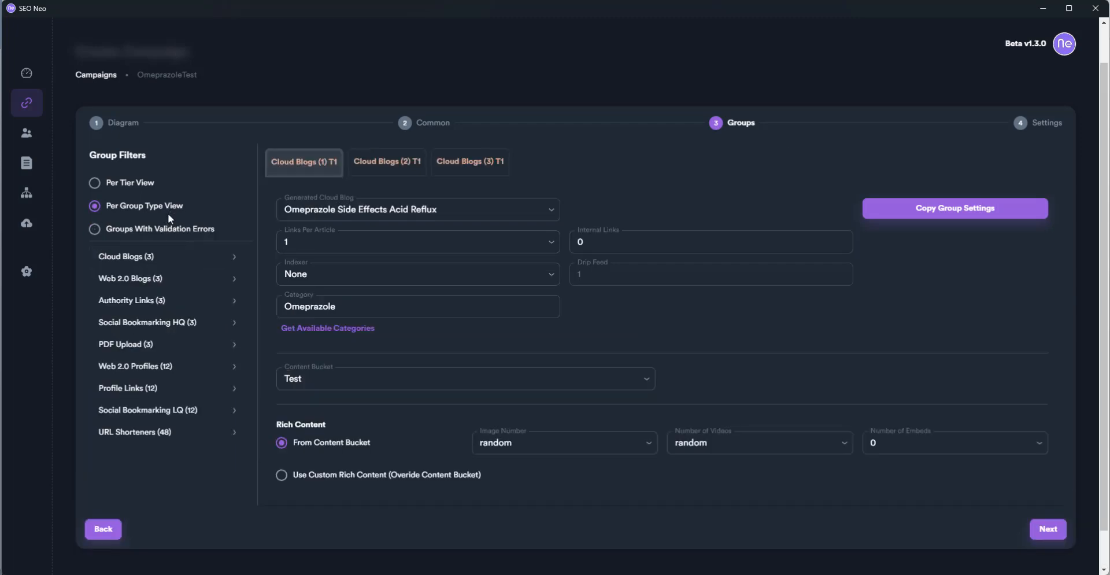
left_click(198, 279)
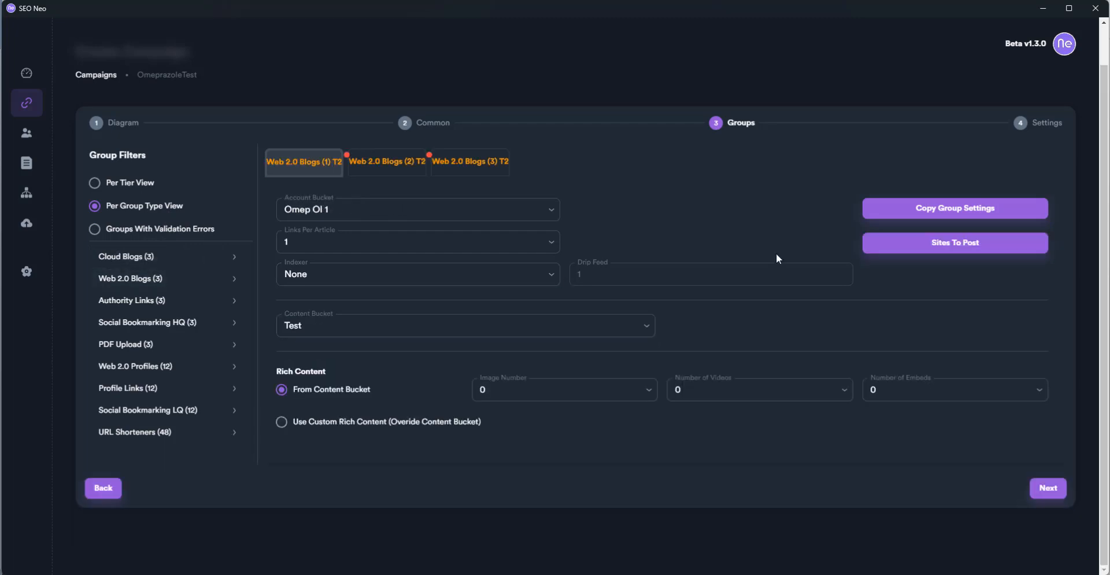
left_click(957, 241)
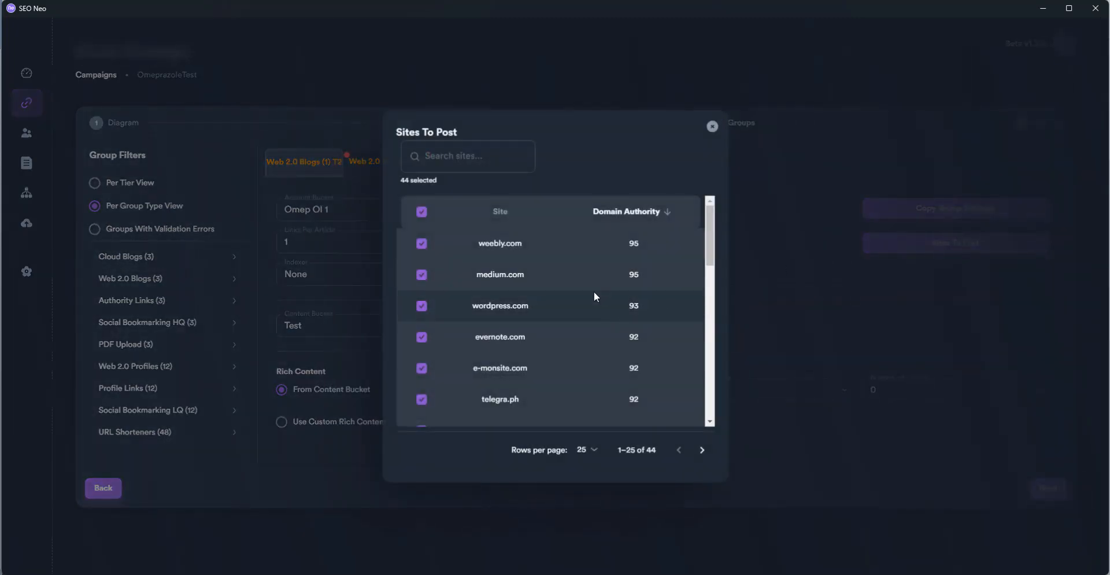
scroll(596, 297, "down", 8)
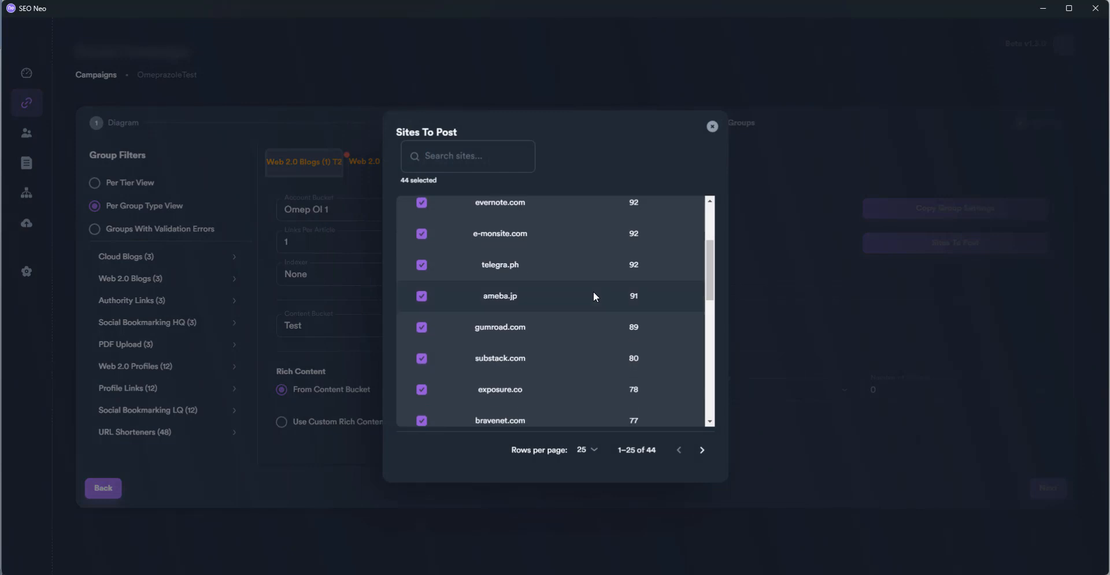
scroll(595, 297, "down", 3)
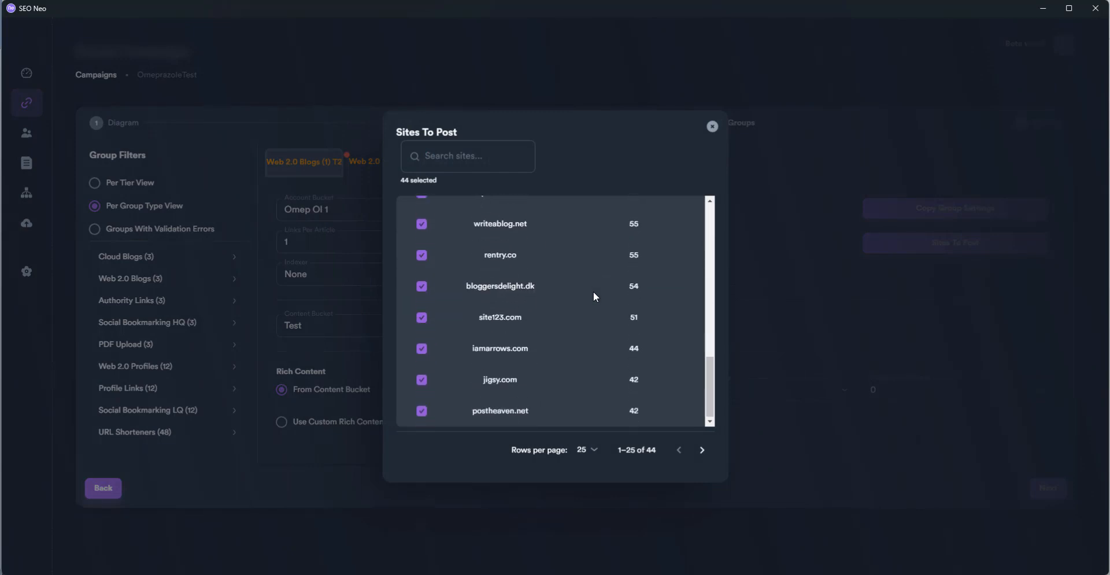
scroll(595, 296, "up", 10)
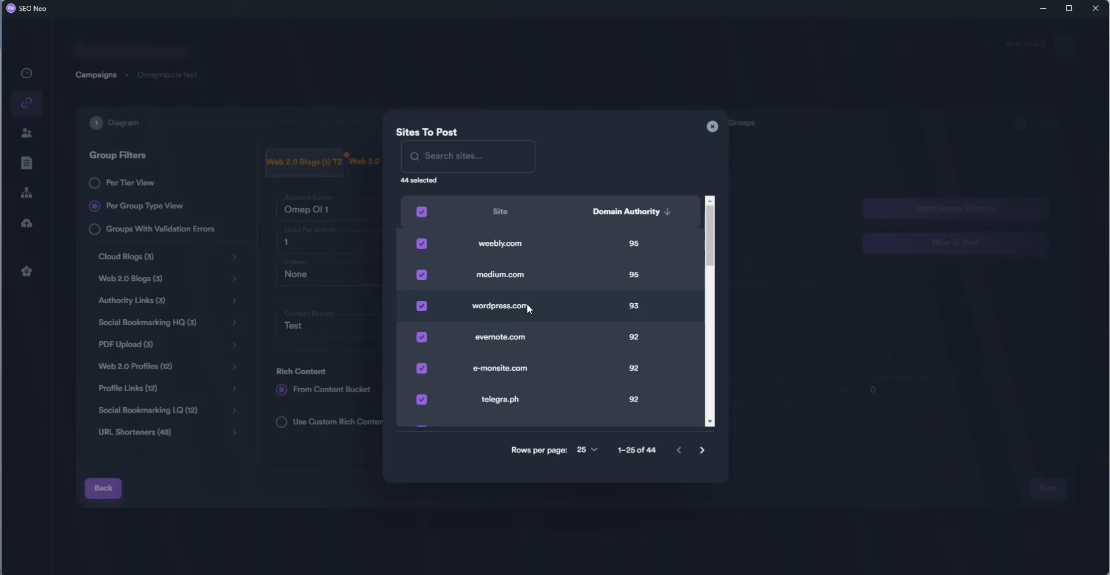
scroll(602, 322, "down", 2)
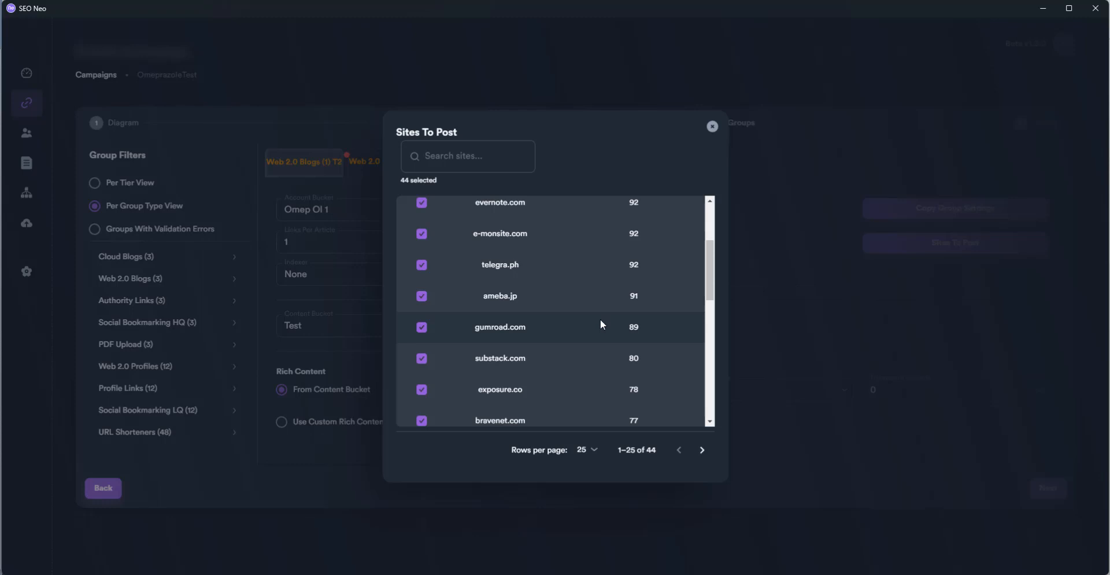
scroll(602, 324, "down", 4)
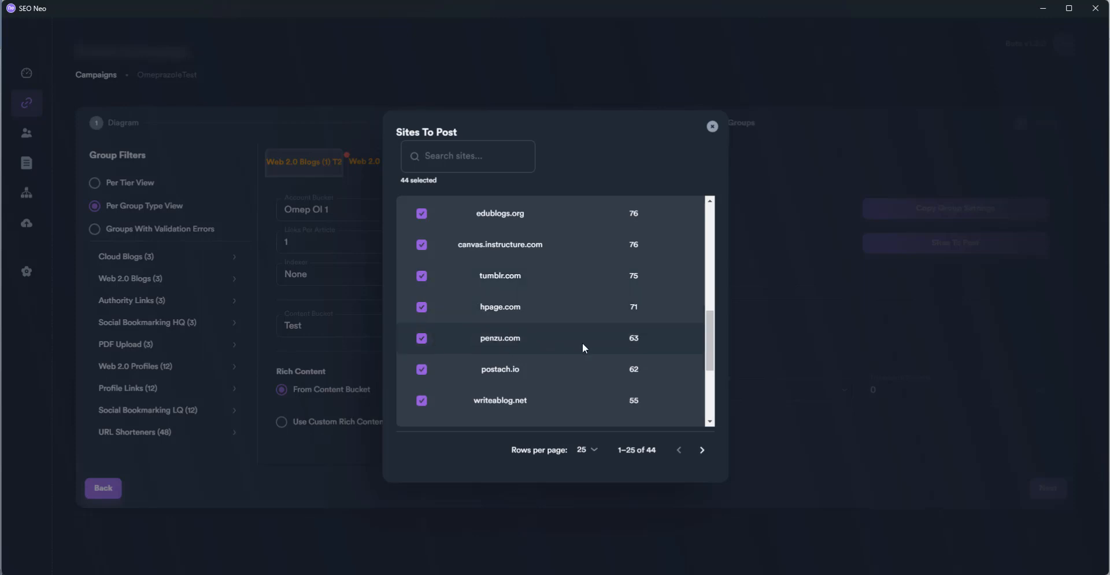
scroll(583, 346, "down", 3)
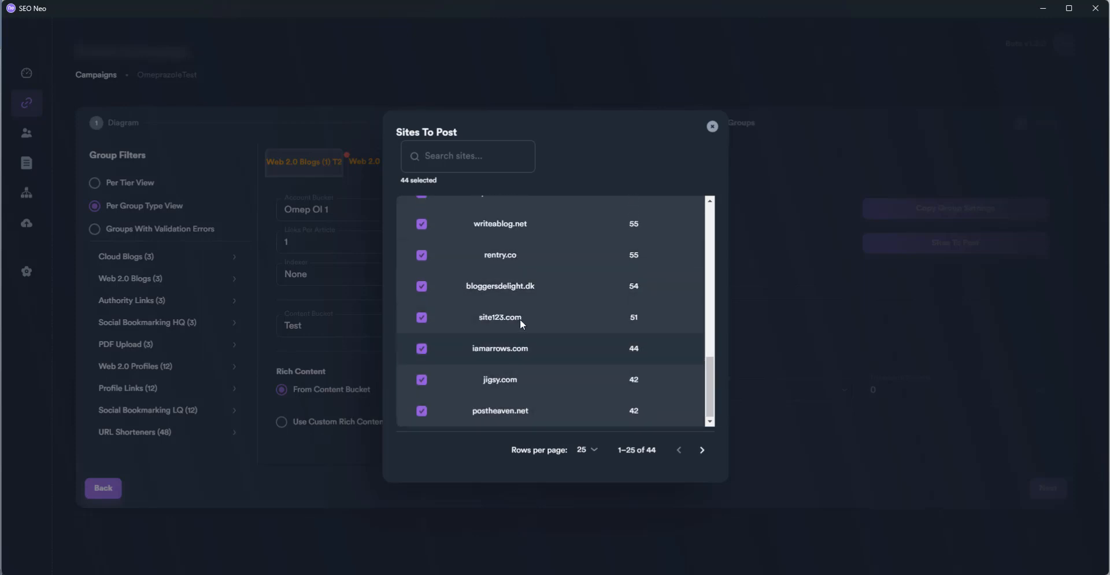
scroll(520, 319, "up", 3)
scroll(523, 315, "up", 5)
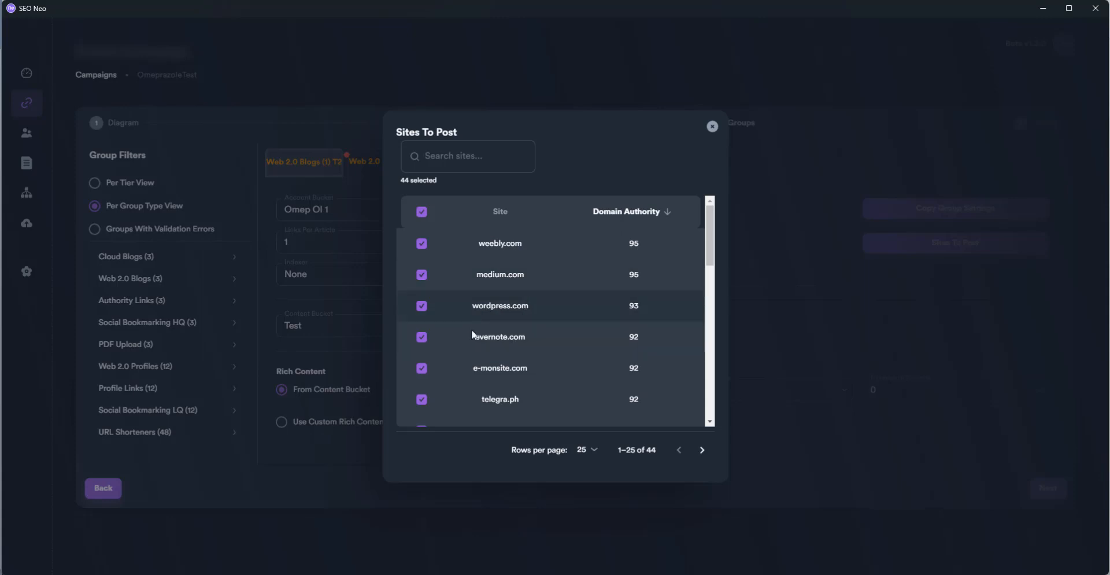
scroll(533, 308, "down", 6)
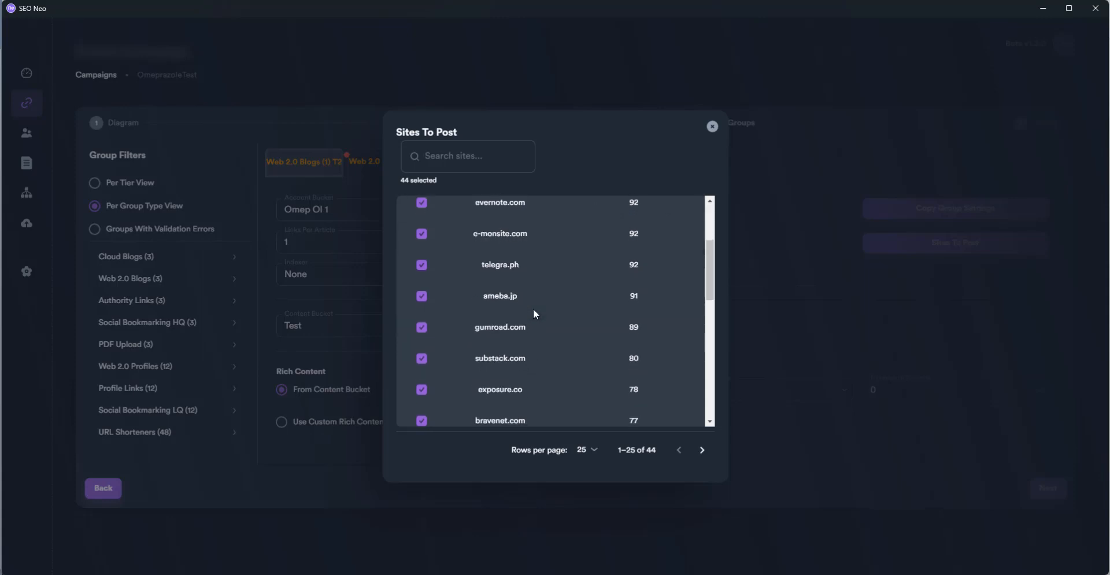
scroll(532, 318, "down", 3)
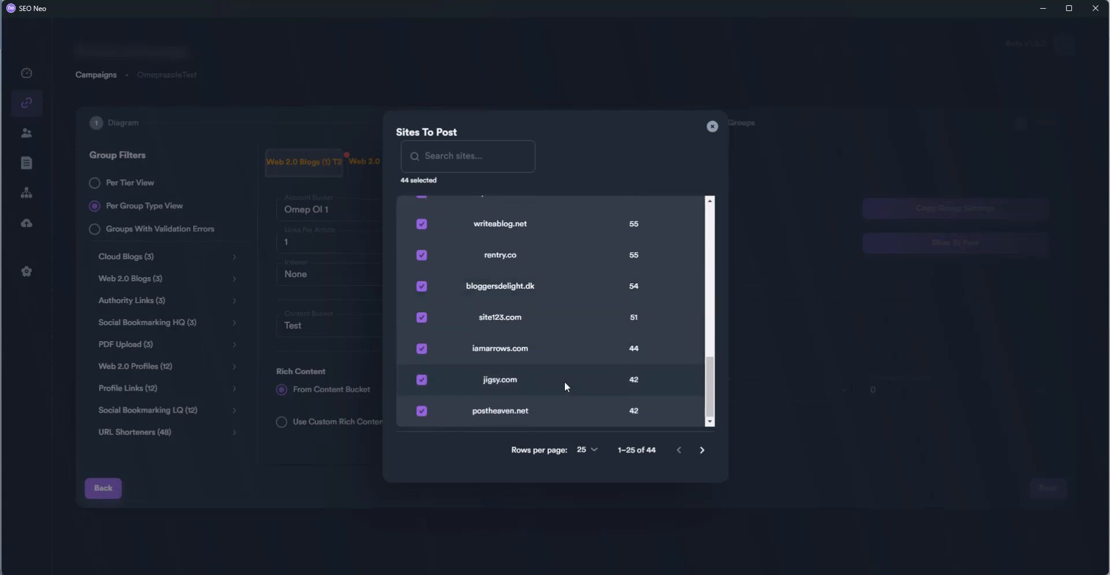
scroll(565, 388, "up", 4)
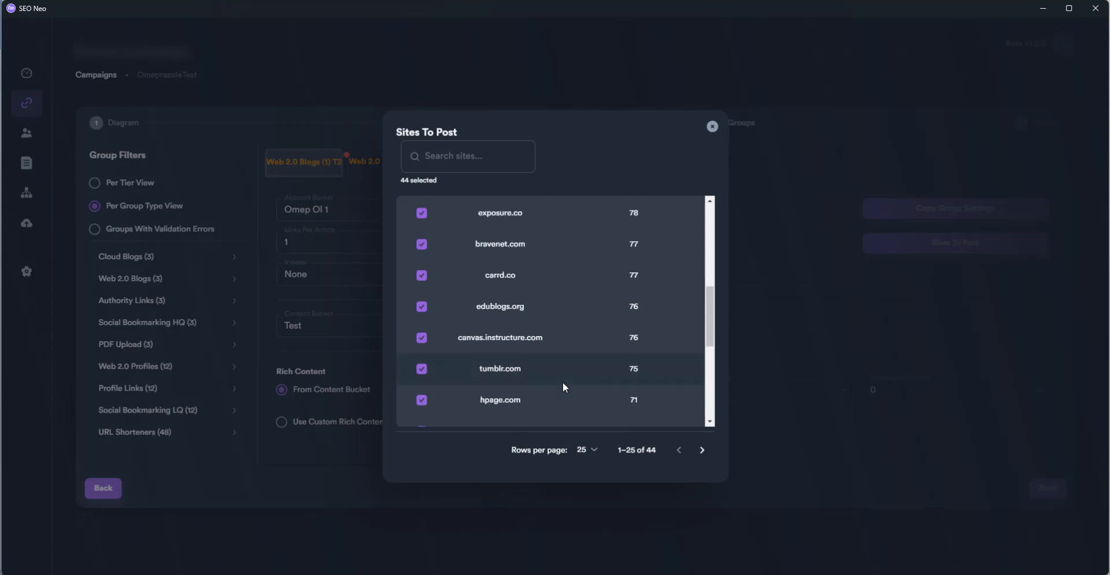
scroll(565, 387, "up", 2)
scroll(565, 387, "up", 2)
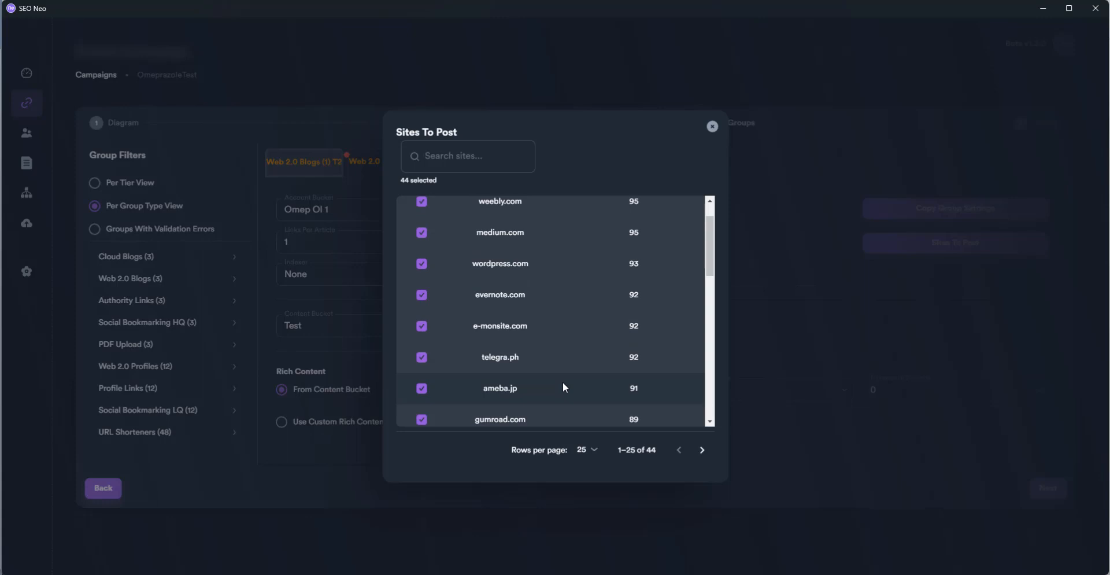
scroll(565, 388, "up", 1)
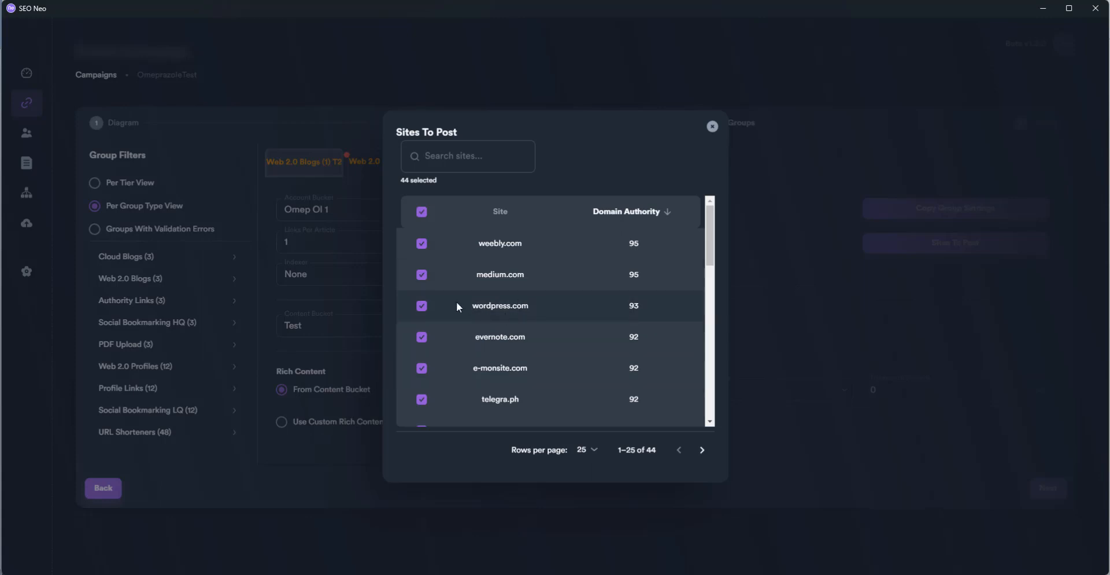
Uncheck wordpress.com and tumblr.com, found by searching 'tum', so 42 of 44 sites remain
left_click(422, 305)
scroll(542, 308, "down", 6)
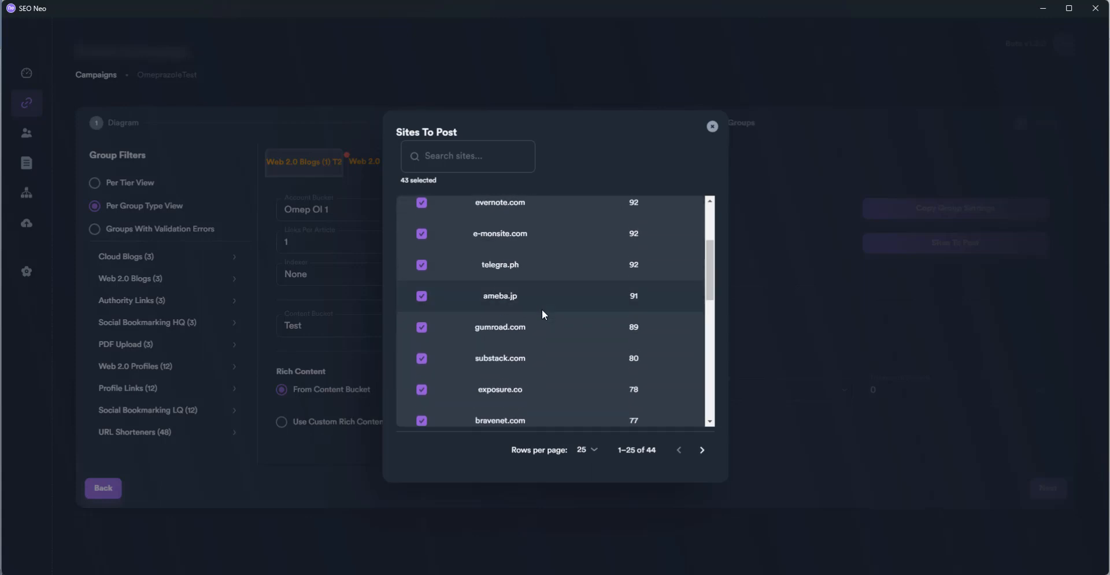
scroll(544, 315, "down", 3)
left_click(478, 159)
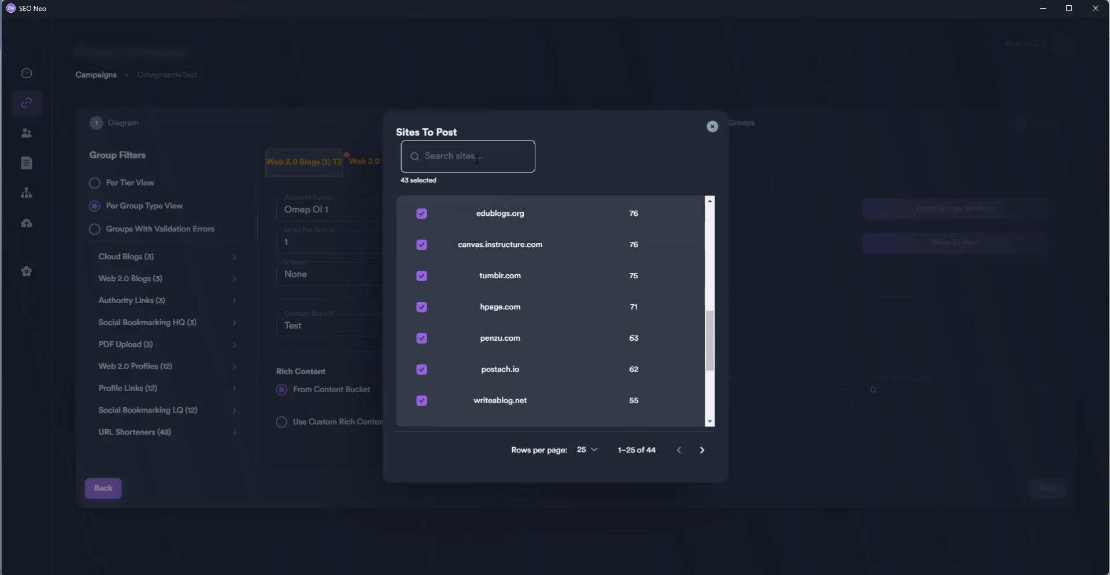
type("tum")
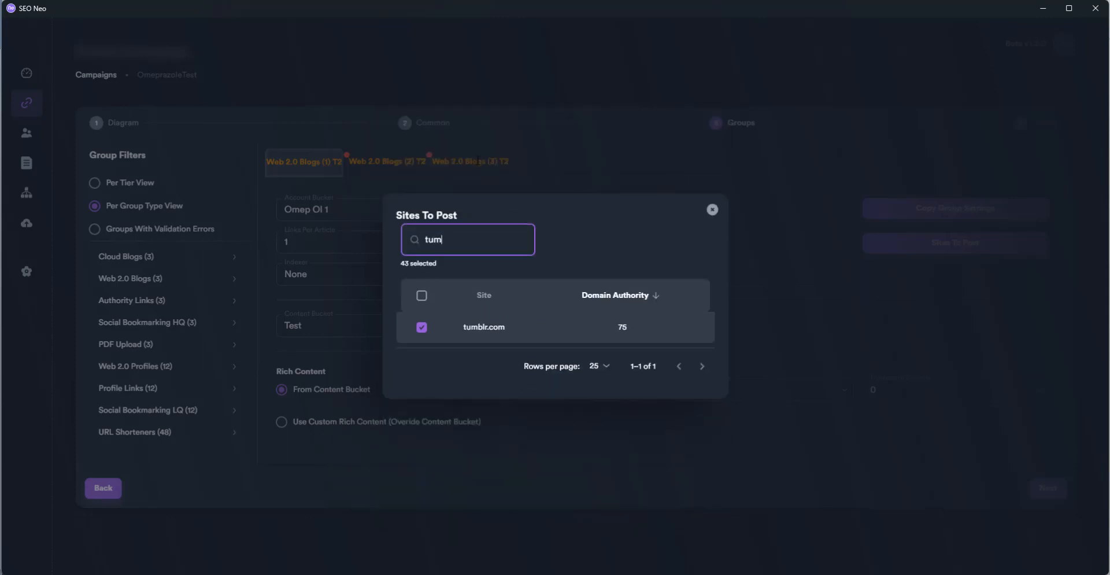
left_click(422, 328)
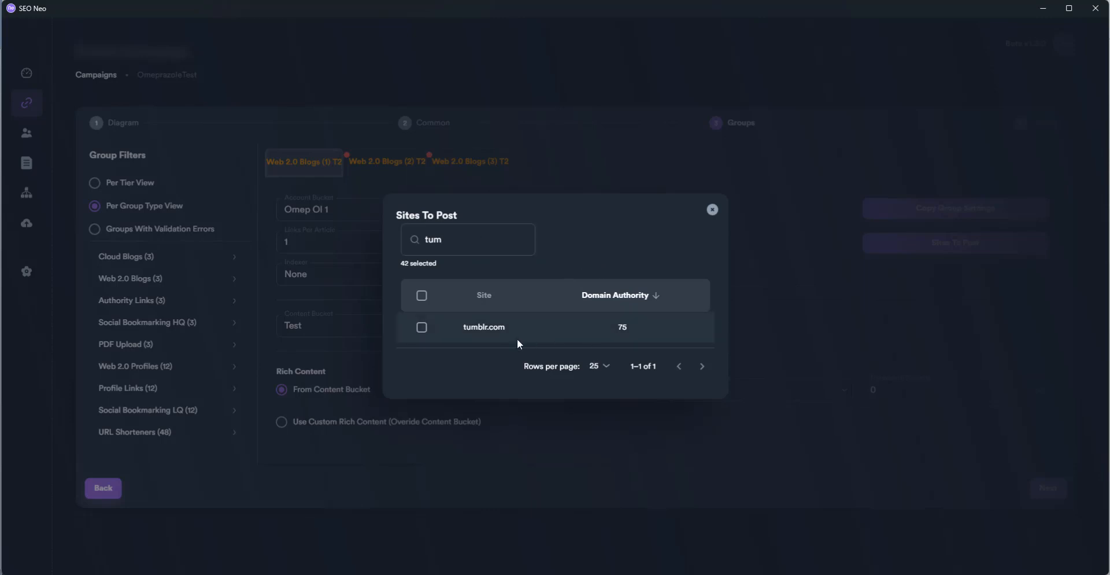
double_click(460, 239)
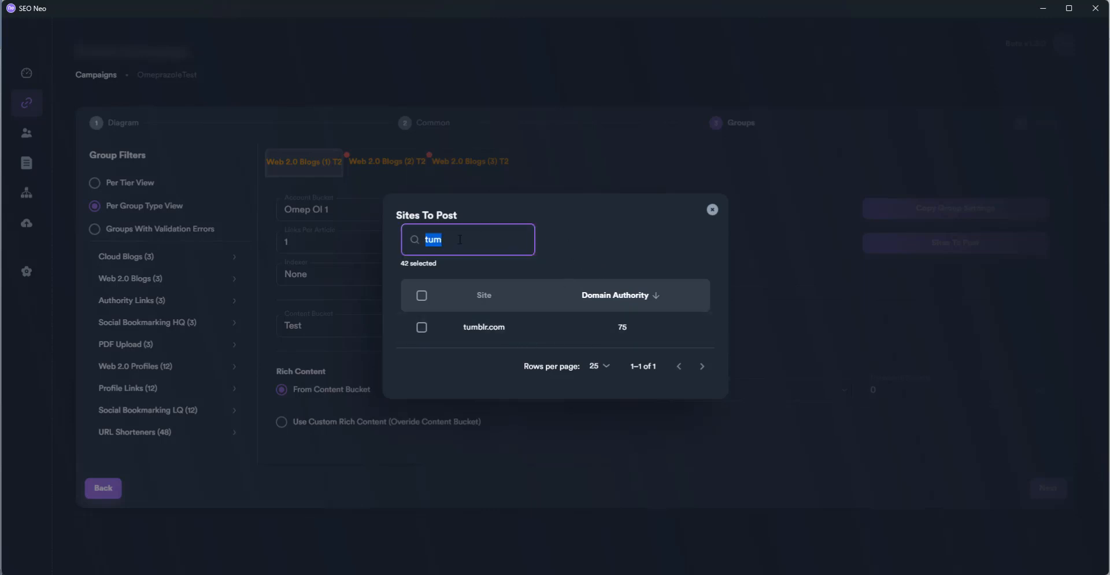
key("BackSpace")
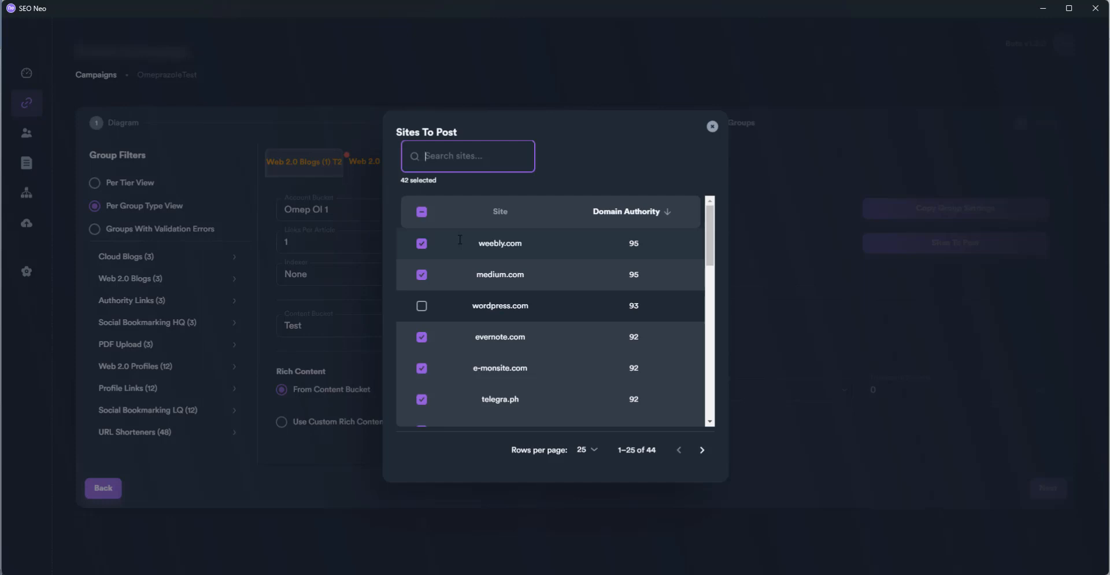
left_click(712, 128)
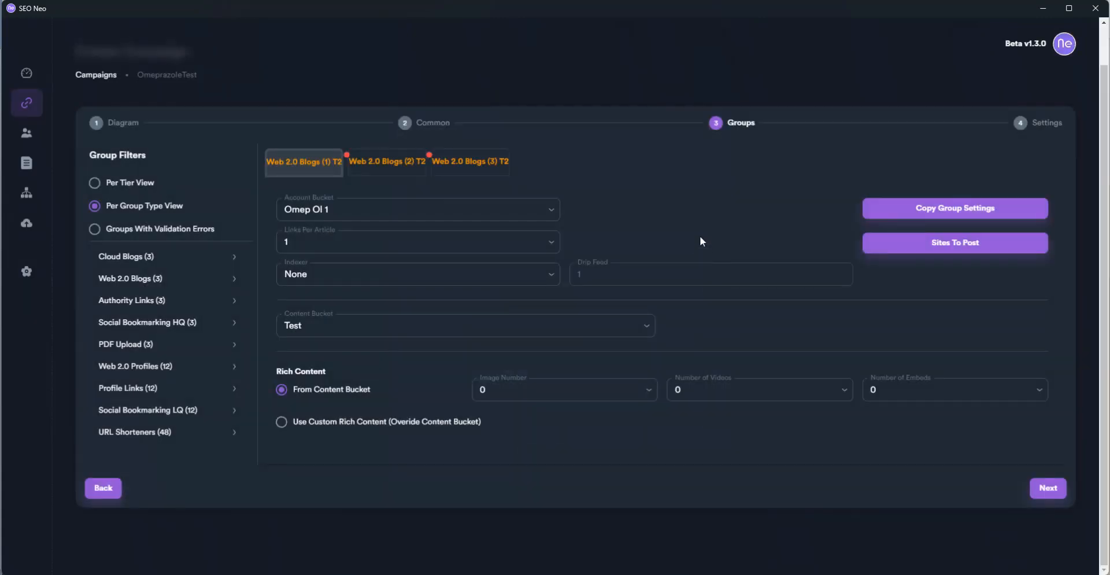
Give group 2 account bucket Omep Ol 2, and group 3 Omep Ol 3 with Test content
left_click(385, 166)
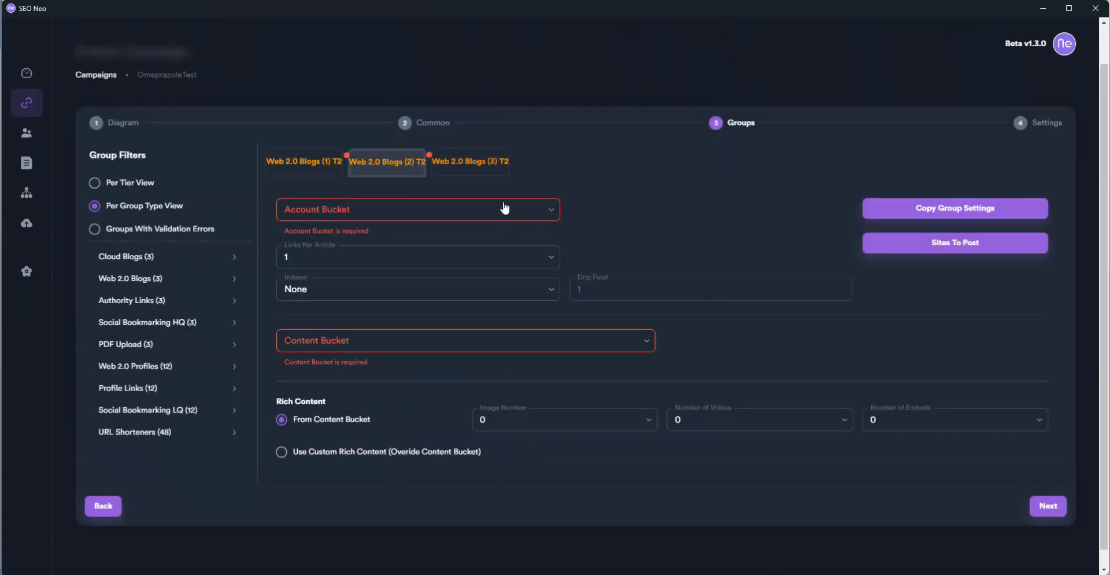
left_click(316, 161)
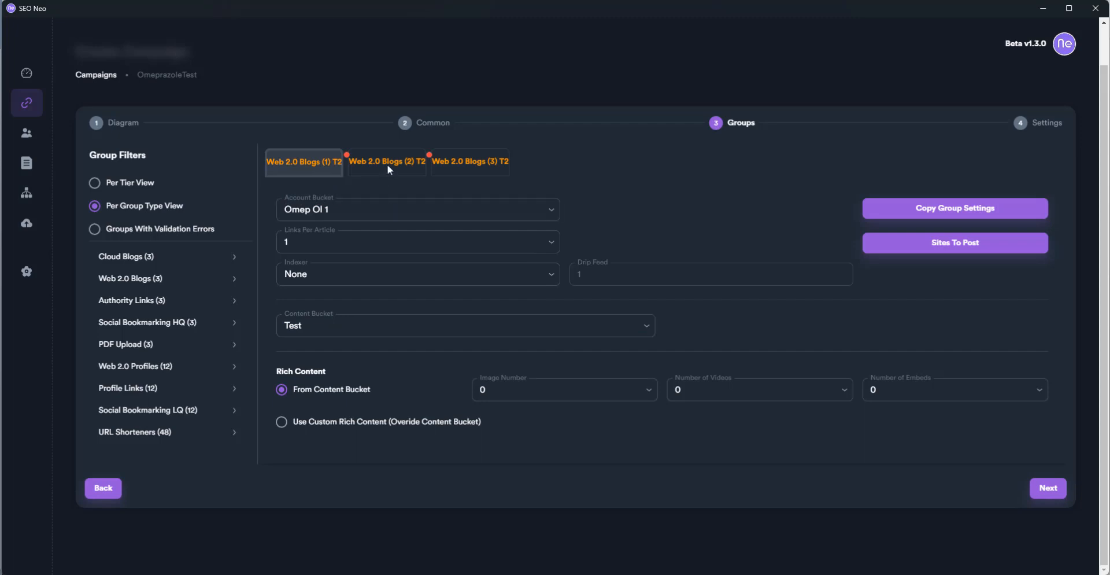
left_click(387, 164)
left_click(415, 209)
left_click(407, 250)
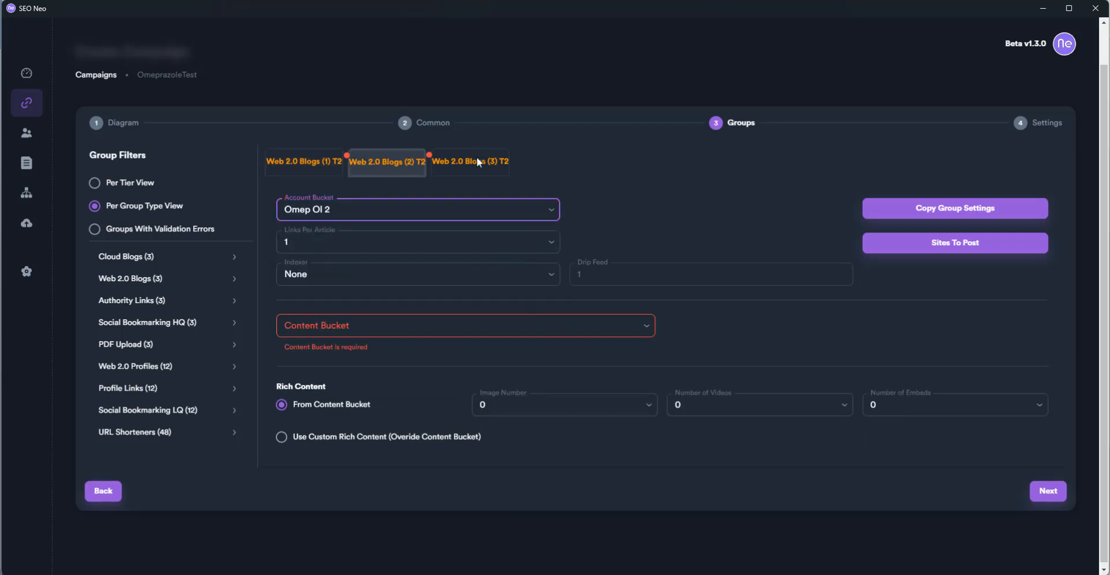
left_click(475, 157)
left_click(459, 207)
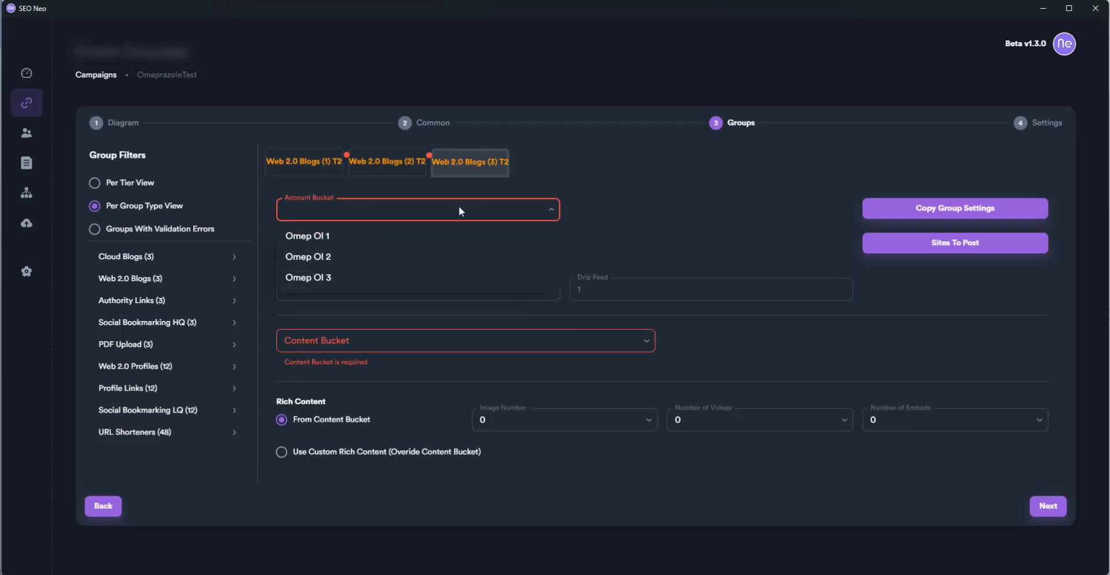
left_click(428, 278)
left_click(485, 325)
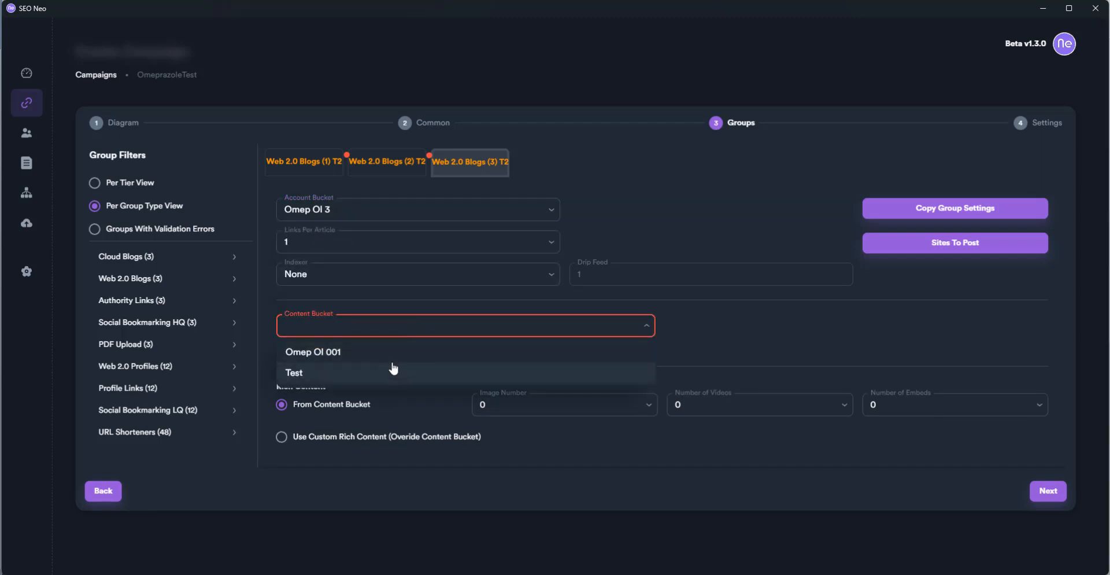
left_click(393, 373)
Set the content bucket to Omep Ol 001 for Web 2.0 Blogs groups 2 and 1
left_click(401, 162)
left_click(391, 327)
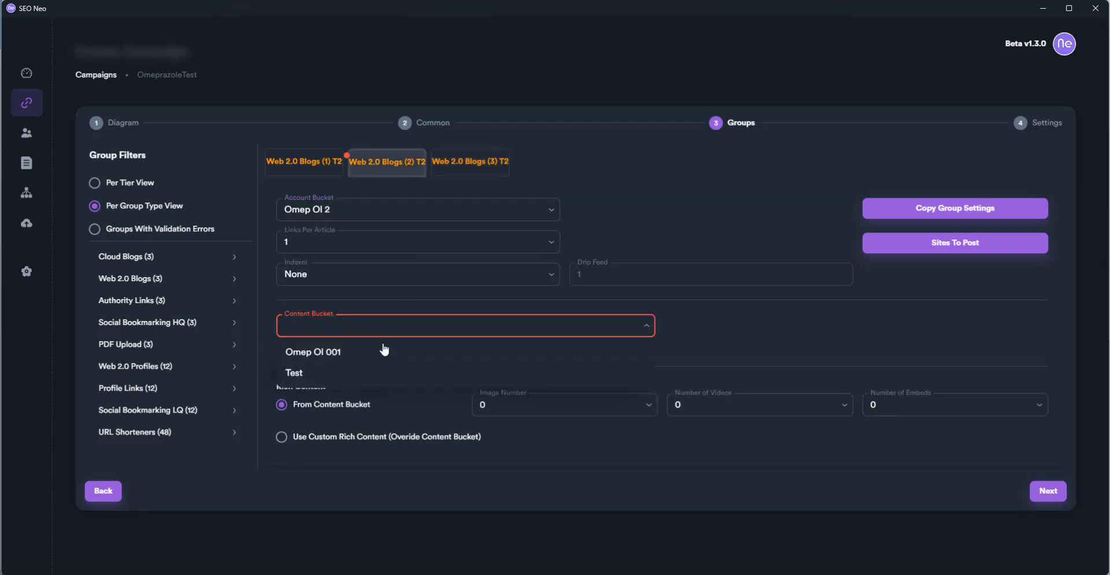
left_click(341, 348)
left_click(312, 163)
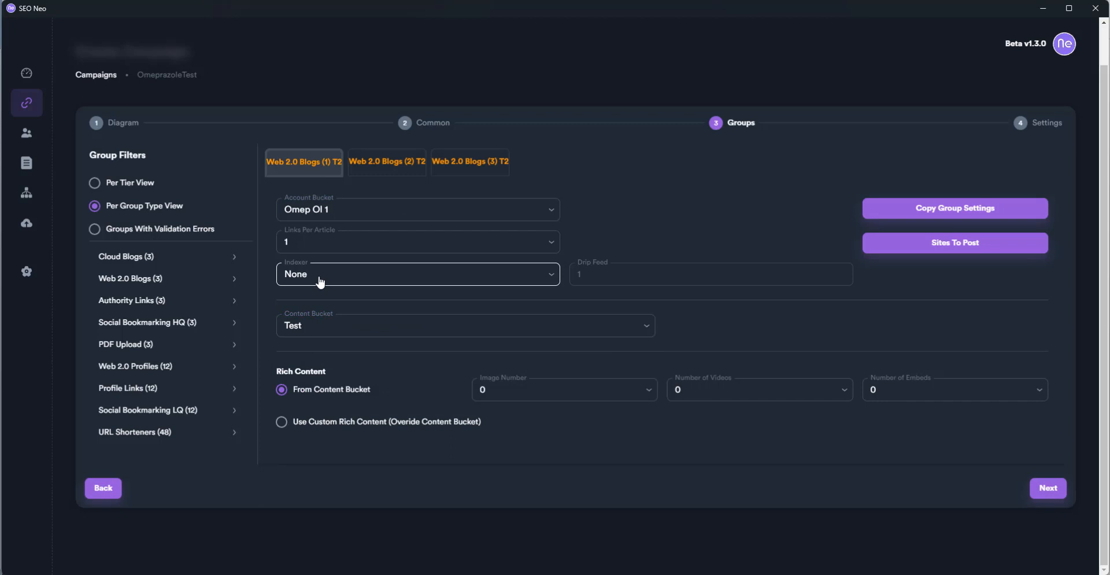
left_click(317, 325)
left_click(342, 348)
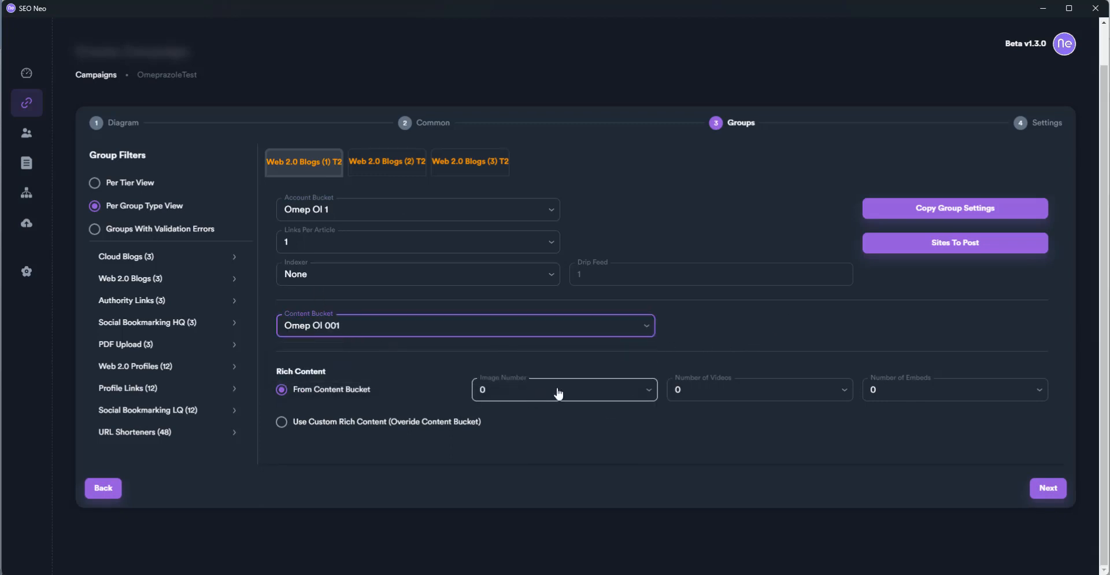
Set image number and number of videos to random for Web 2.0 Blogs groups 1 and 2
left_click(648, 389)
left_click(602, 498)
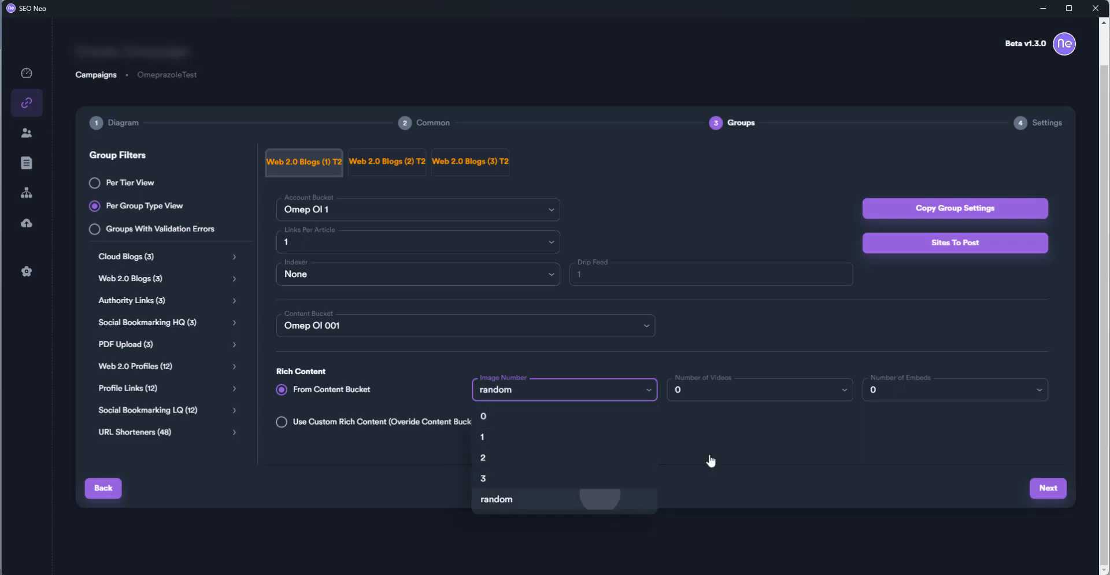
left_click(752, 384)
left_click(717, 497)
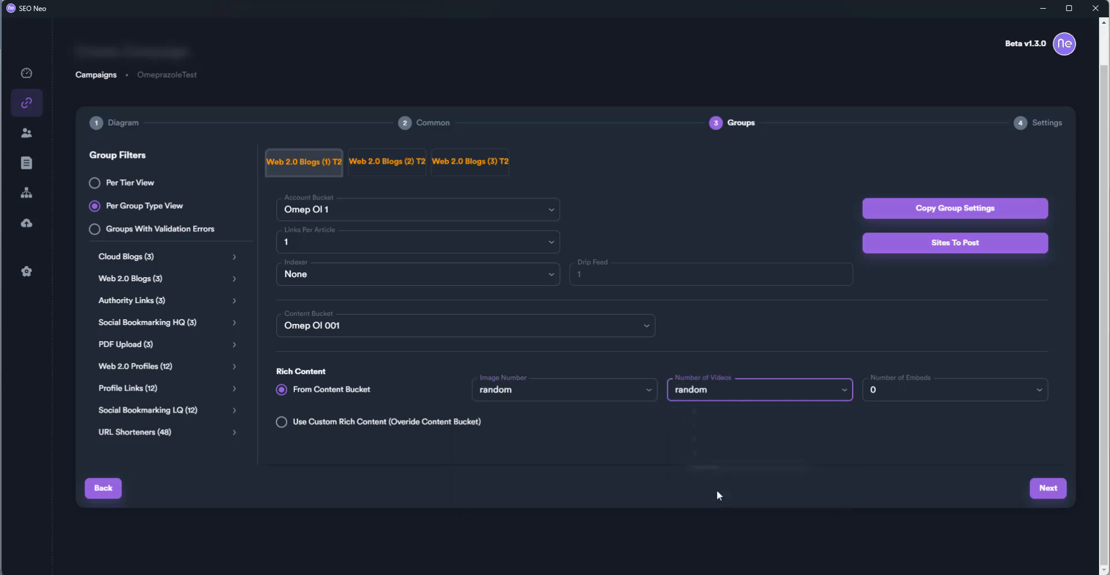
left_click(390, 162)
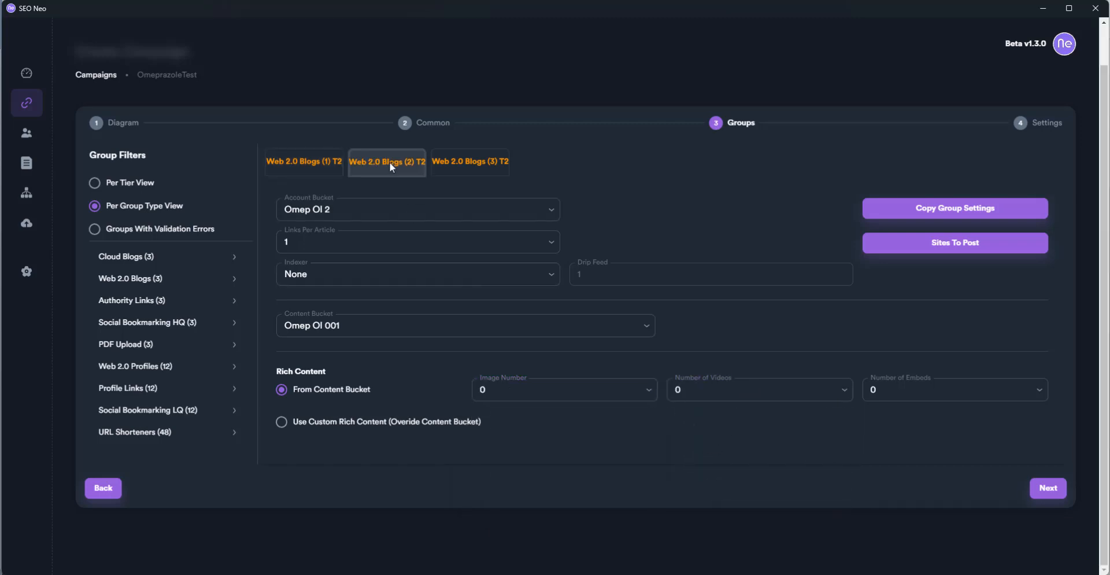
left_click(532, 398)
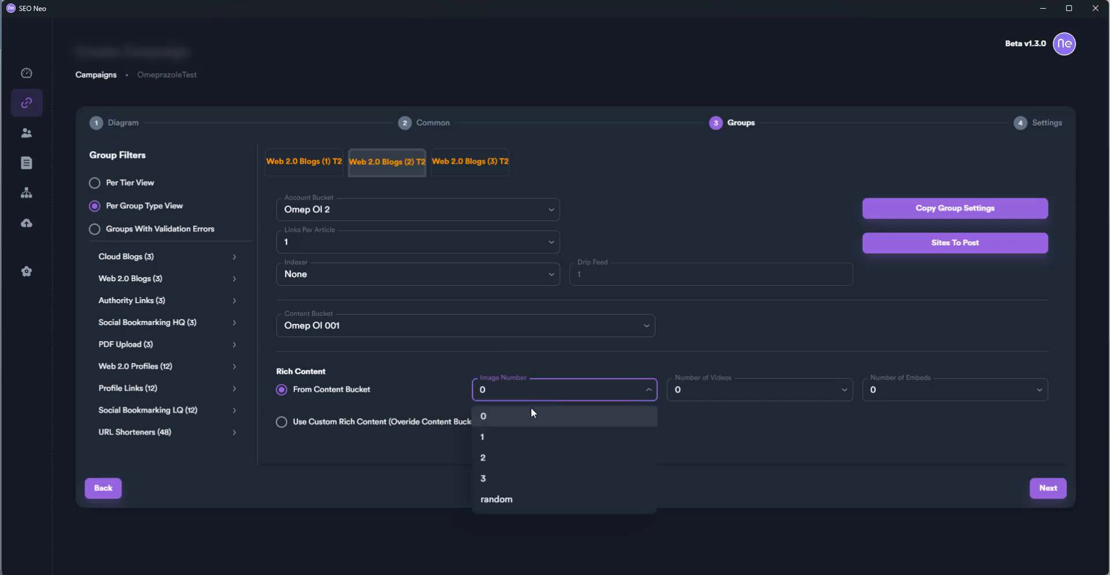
left_click(510, 496)
left_click(743, 399)
left_click(718, 501)
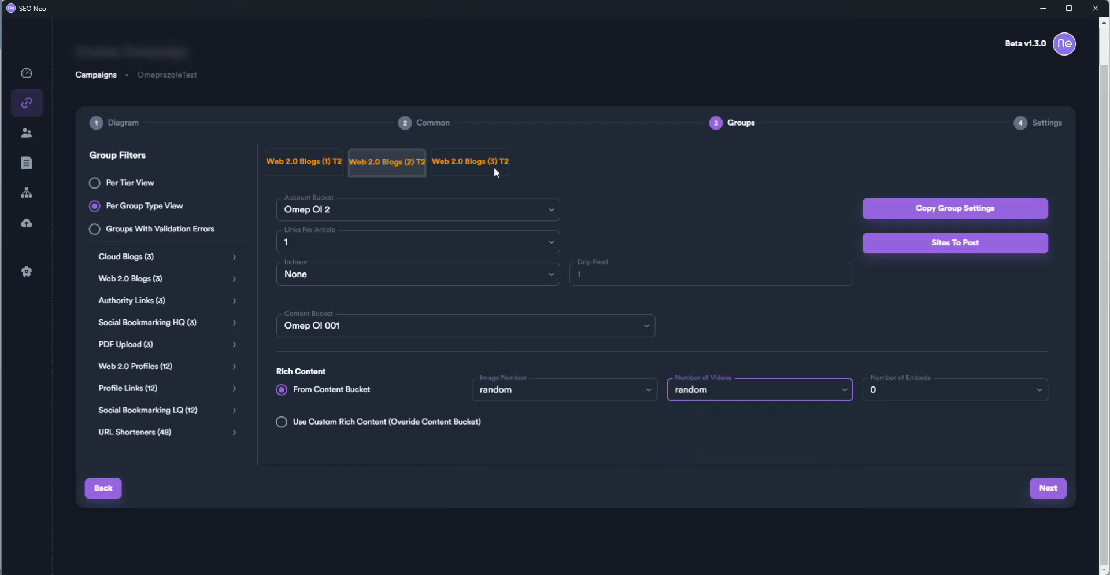
Set random image and video counts for group 3 and continue to the 93 error groups
left_click(476, 163)
left_click(545, 398)
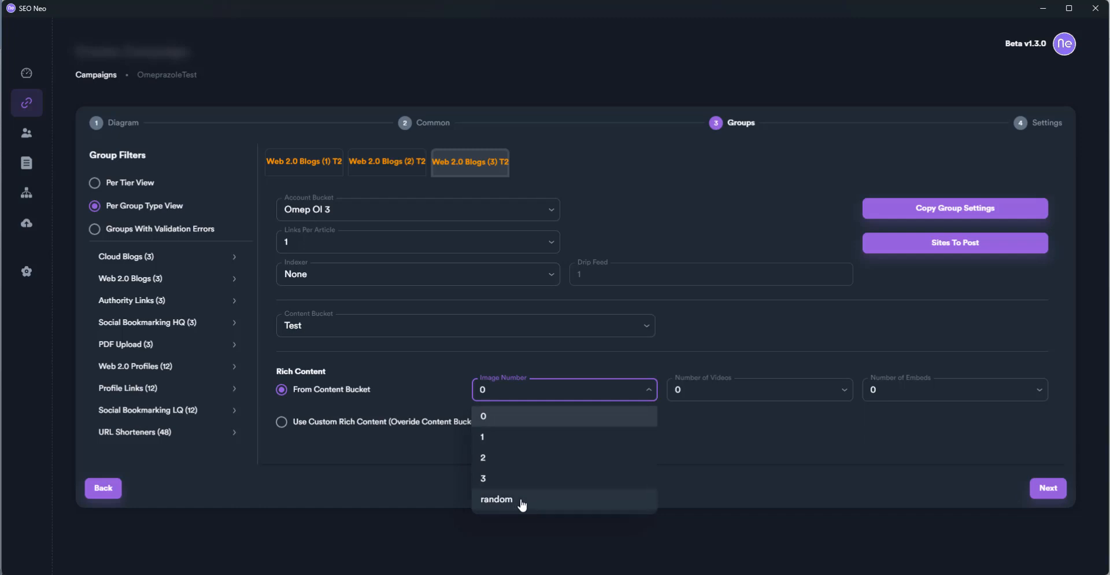
left_click(521, 501)
left_click(748, 399)
left_click(731, 501)
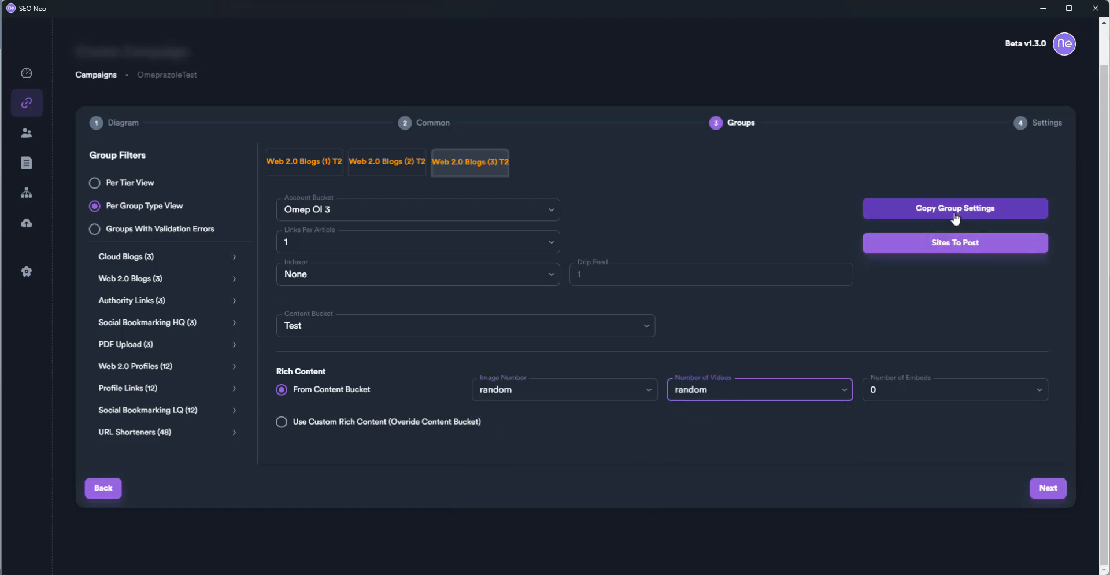
left_click(1047, 490)
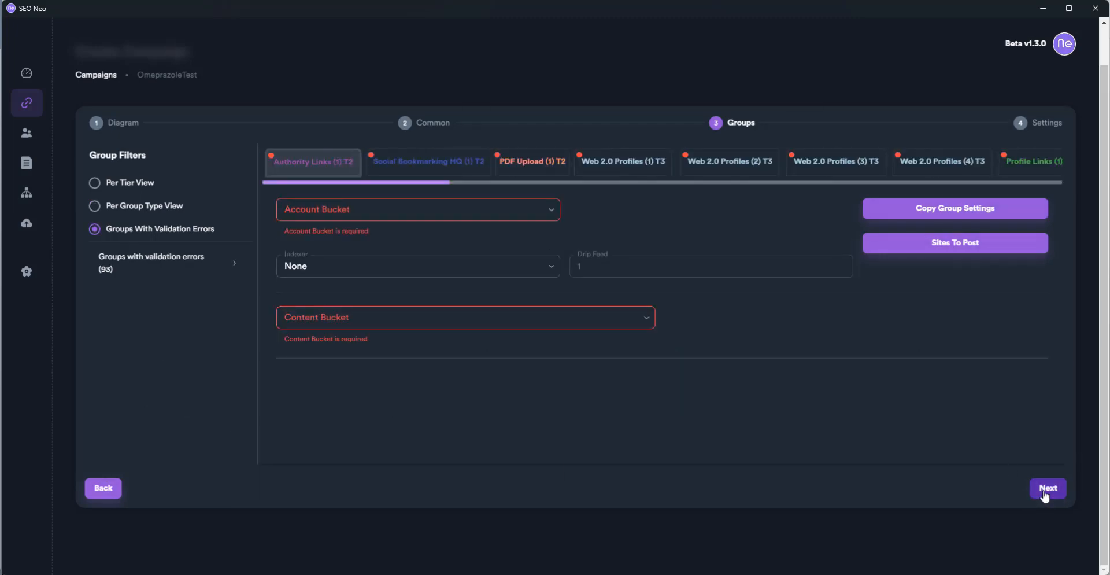
Give the first error group account bucket Omep Ol 1, indexer None, content bucket Omep Ol 001
left_click(483, 210)
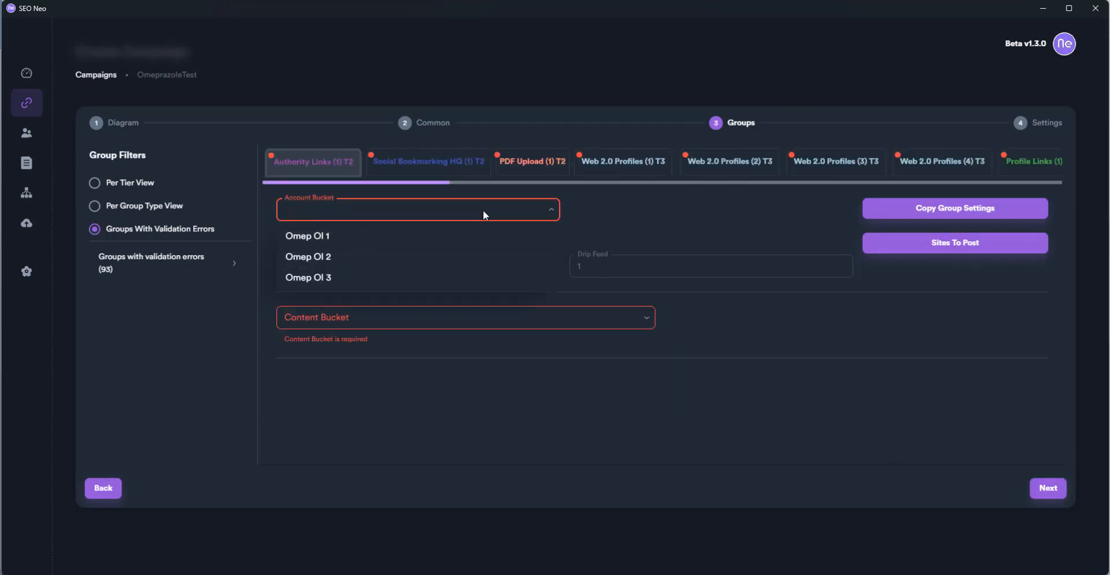
left_click(463, 234)
left_click(457, 253)
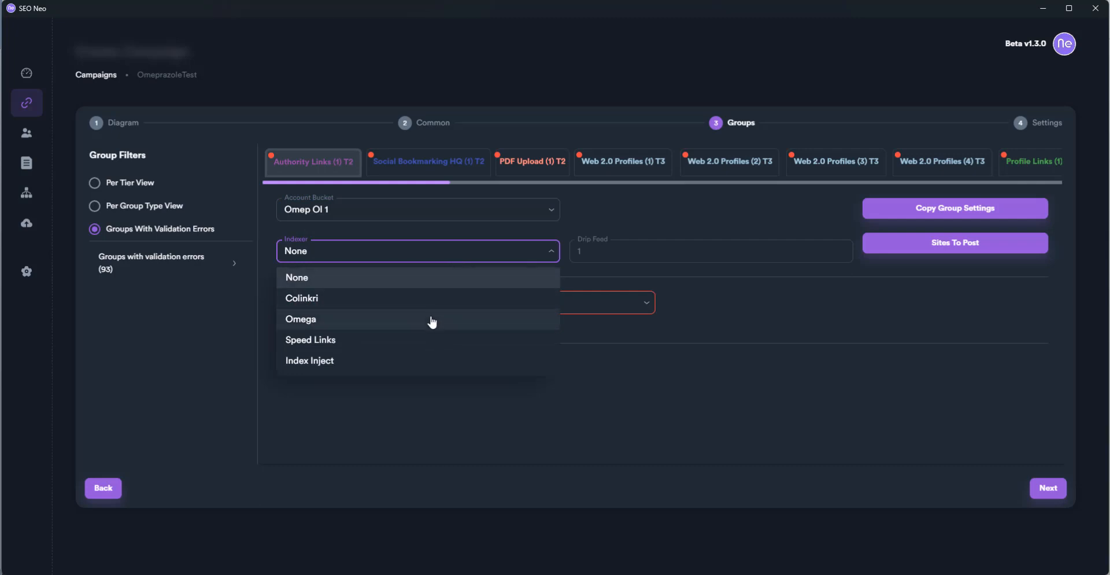
left_click(432, 320)
left_click(447, 256)
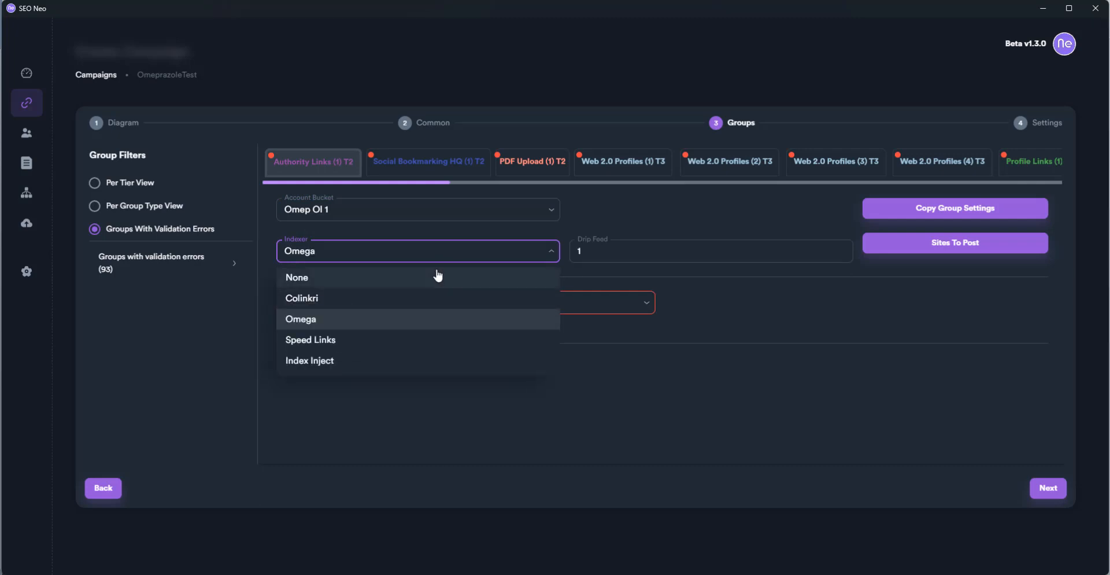
left_click(438, 276)
left_click(437, 303)
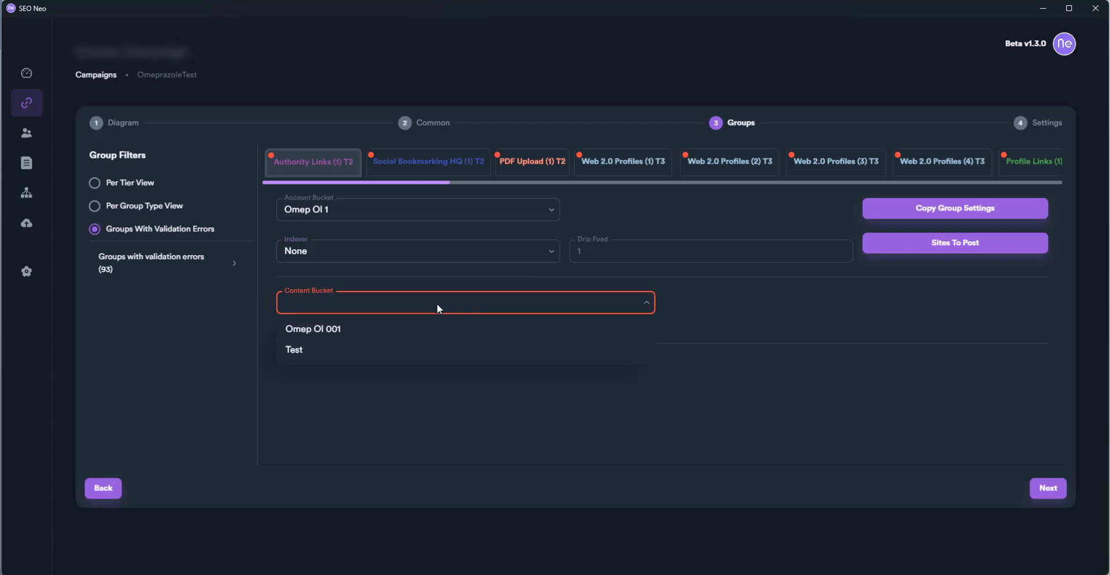
left_click(437, 326)
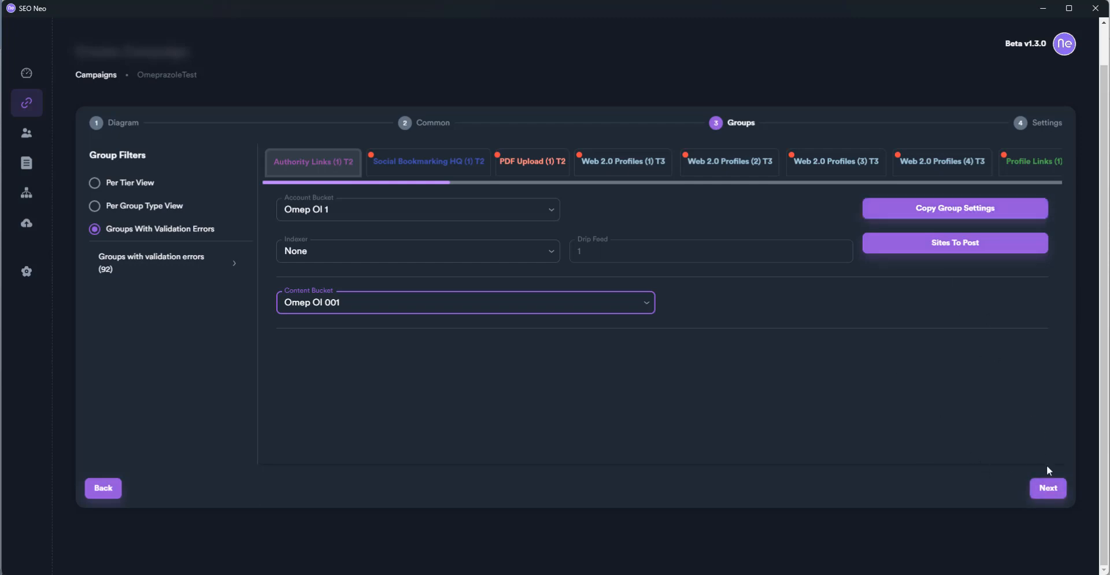
Give Social Bookmarking HQ (1) T2 account Omep Ol 2, indexer None, content Omep Ol 001
left_click(1047, 488)
left_click(524, 212)
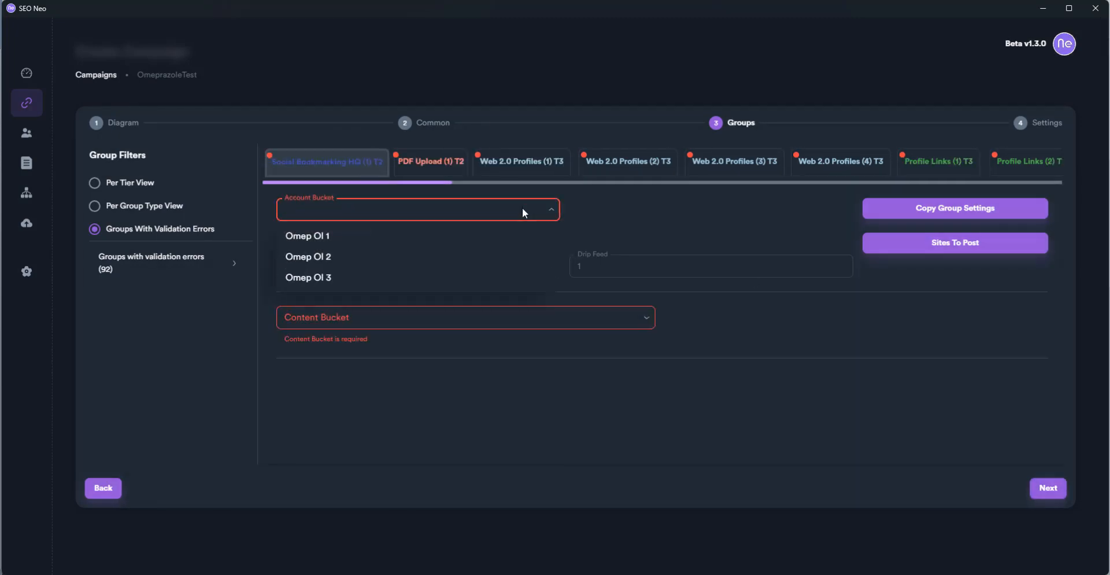
left_click(496, 258)
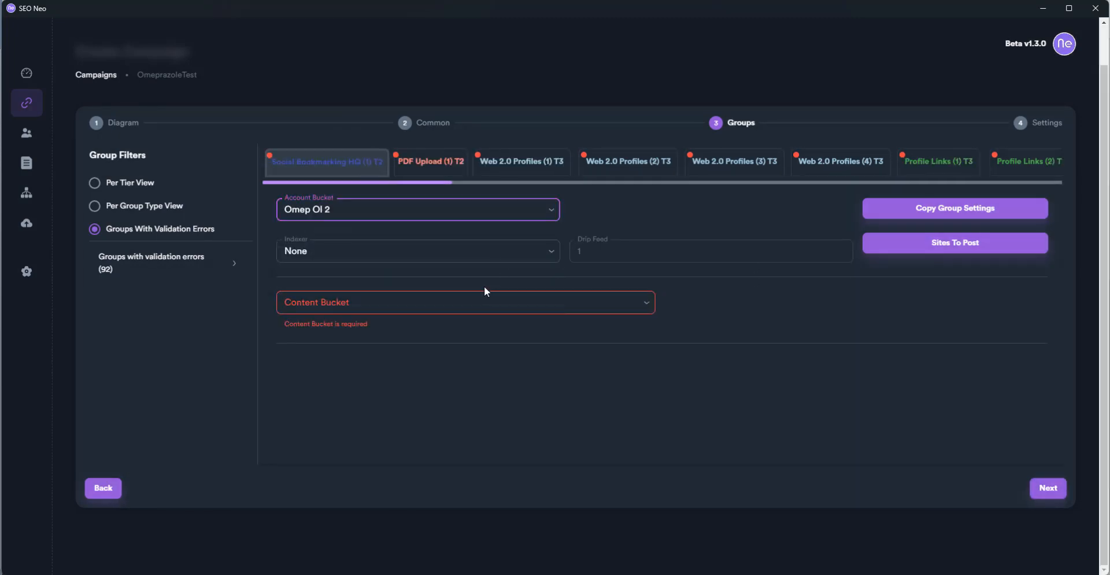
left_click(487, 252)
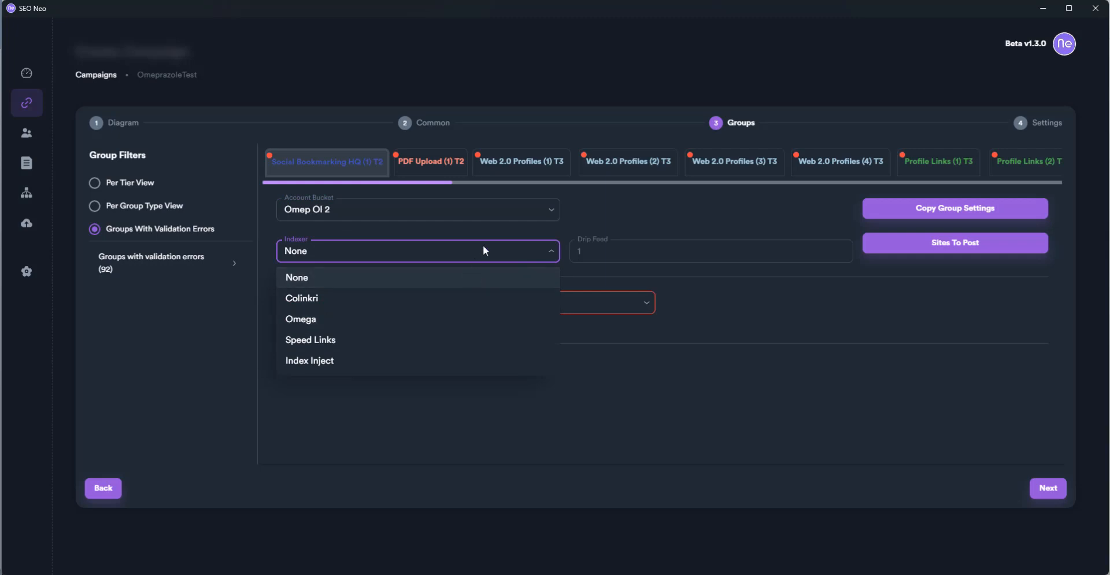
left_click(508, 226)
left_click(478, 302)
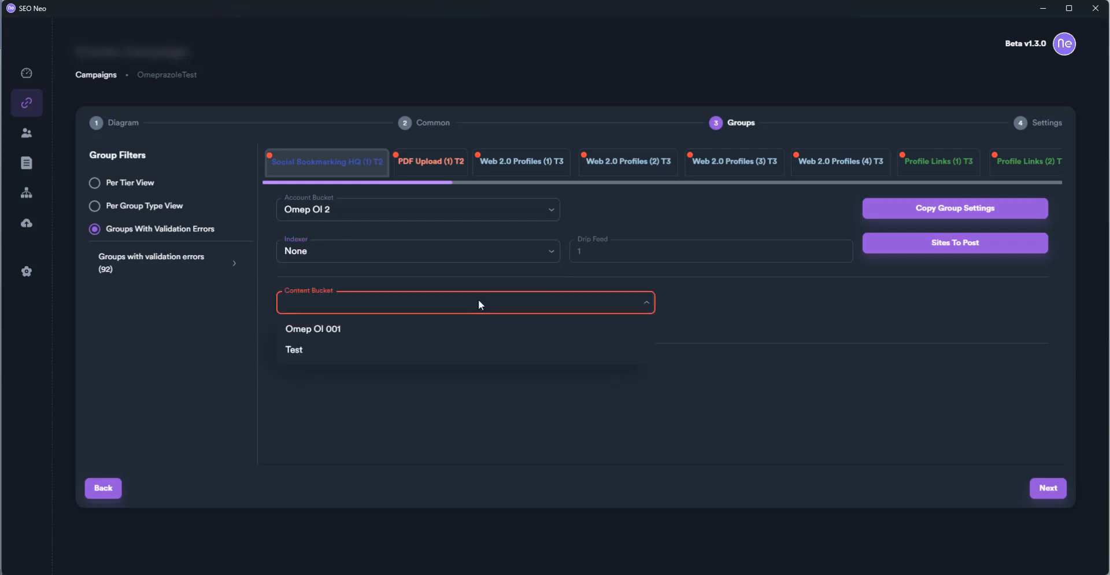
left_click(467, 328)
Give PDF Upload (1) T2 account bucket Omep Ol 2 and content bucket Test
left_click(1047, 488)
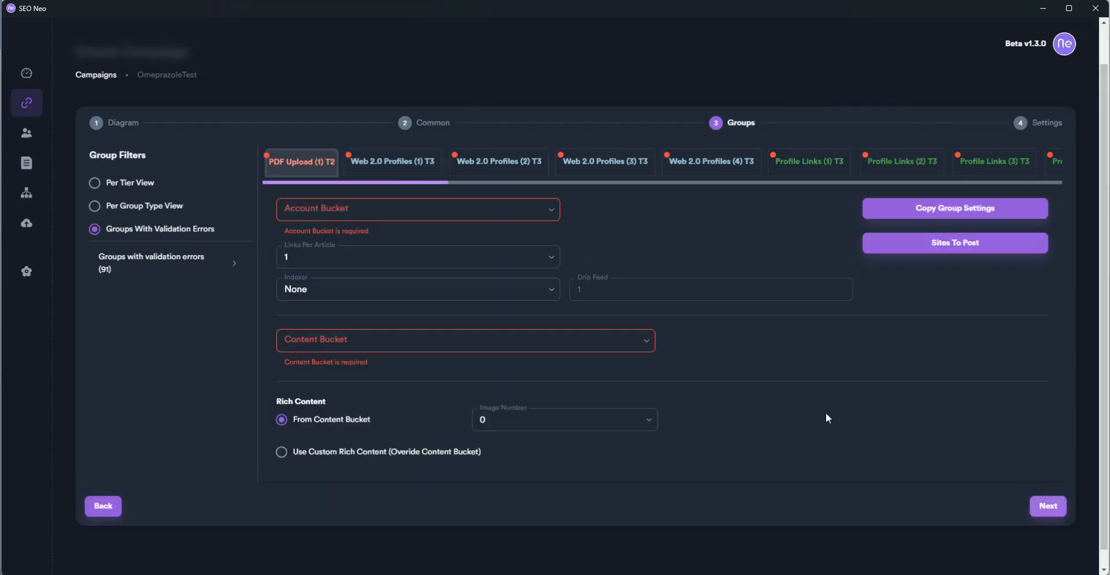
left_click(461, 211)
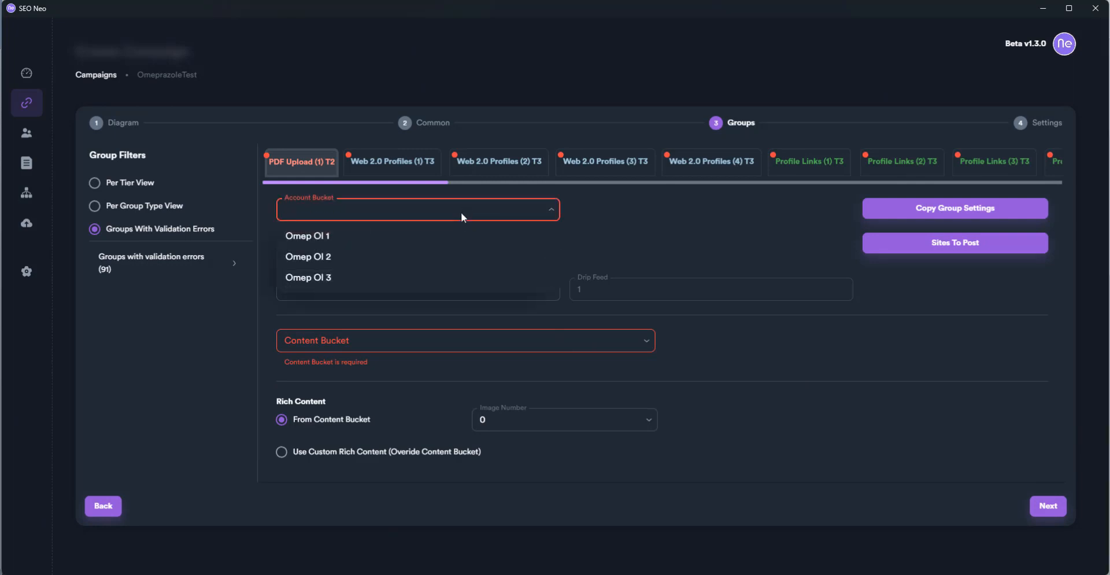
left_click(449, 256)
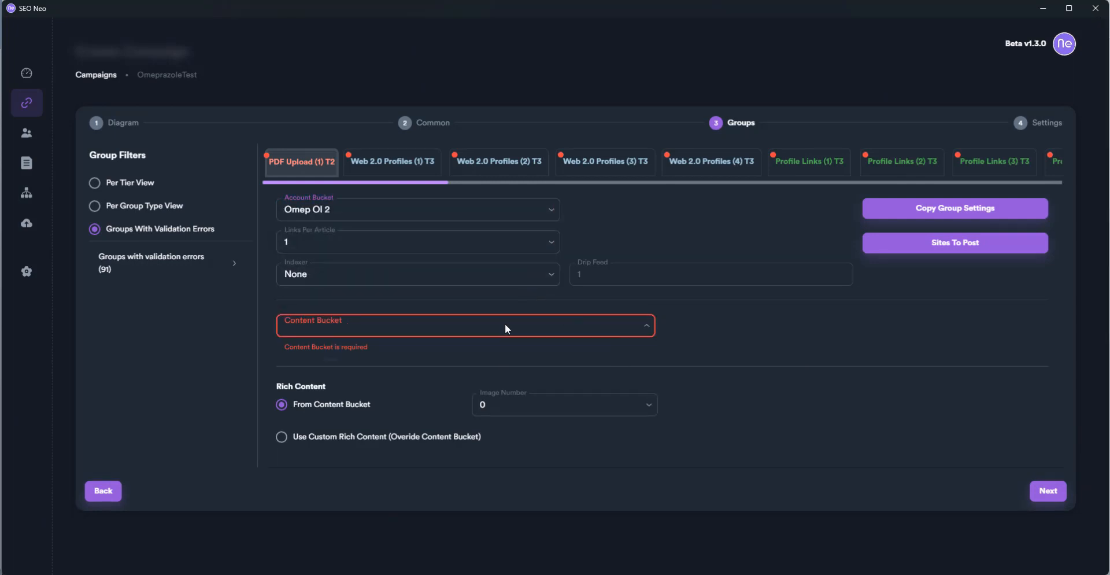
left_click(505, 325)
left_click(497, 376)
Give Web 2.0 Profiles (1) T3 account bucket Omep Ol 2 and content bucket Test
left_click(1057, 489)
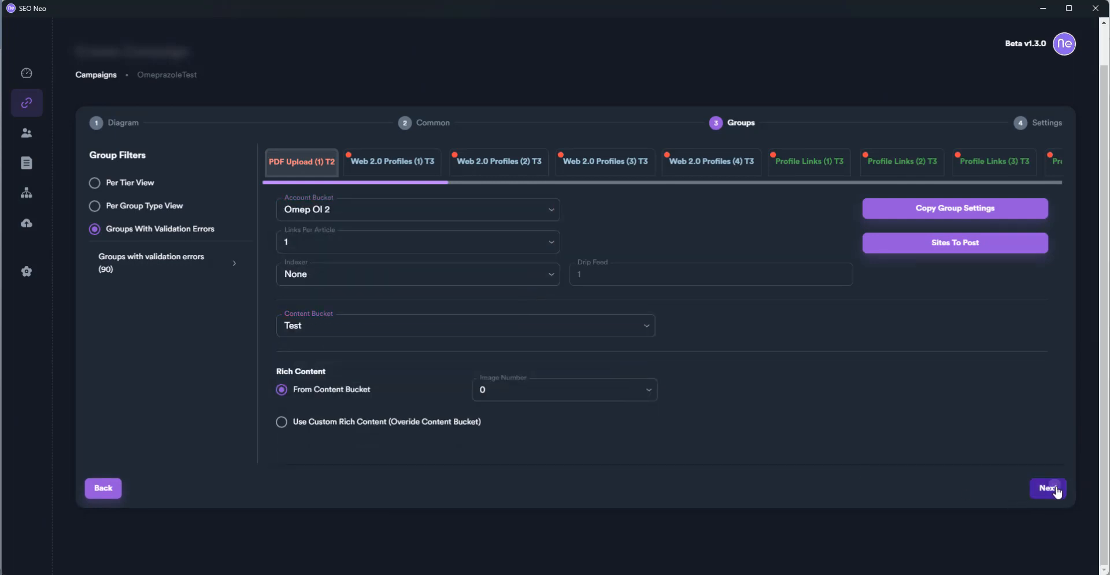
left_click(499, 215)
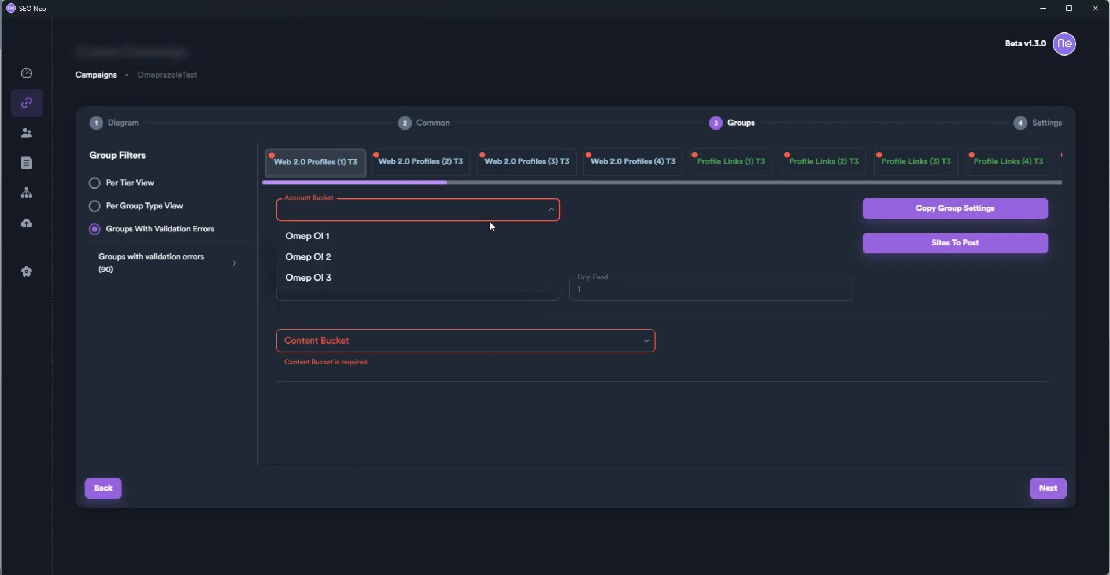
left_click(473, 257)
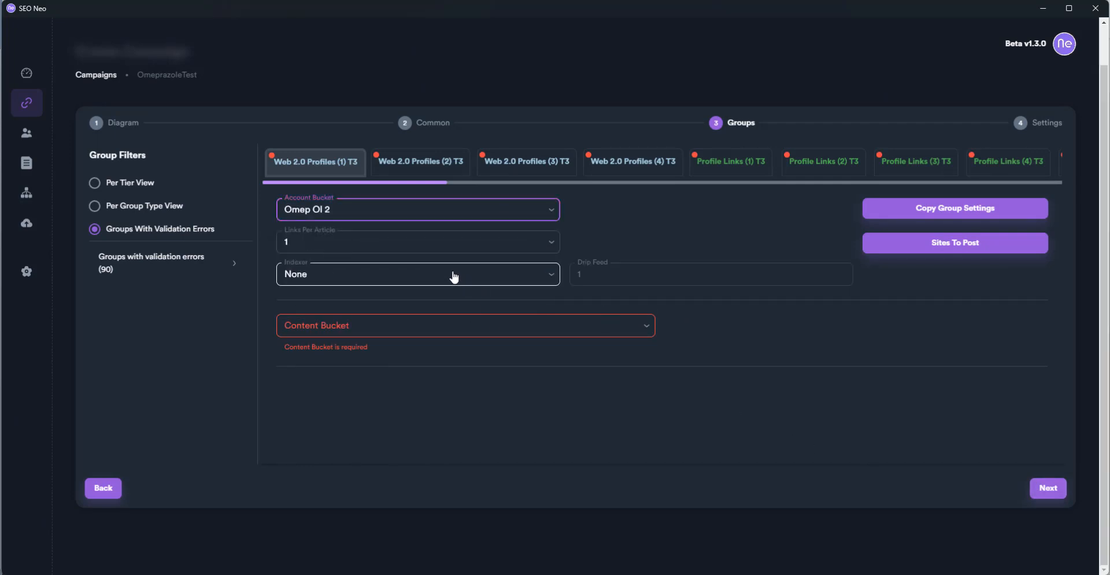
left_click(441, 326)
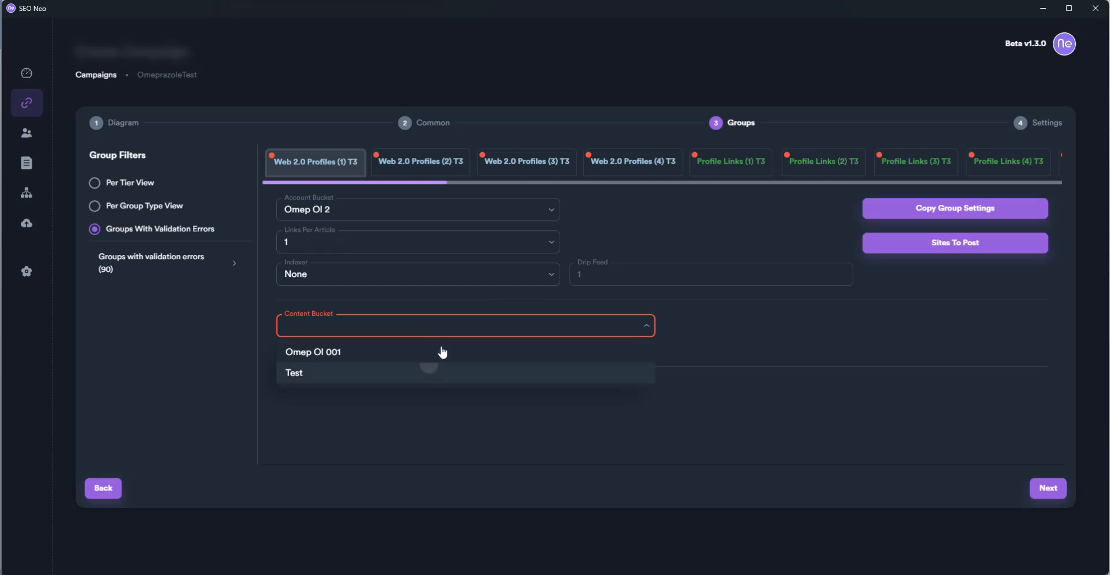
left_click(434, 373)
Give Web 2.0 Profiles (2) T3 account bucket Omep Ol 1 and content bucket Omep Ol 001
left_click(1048, 488)
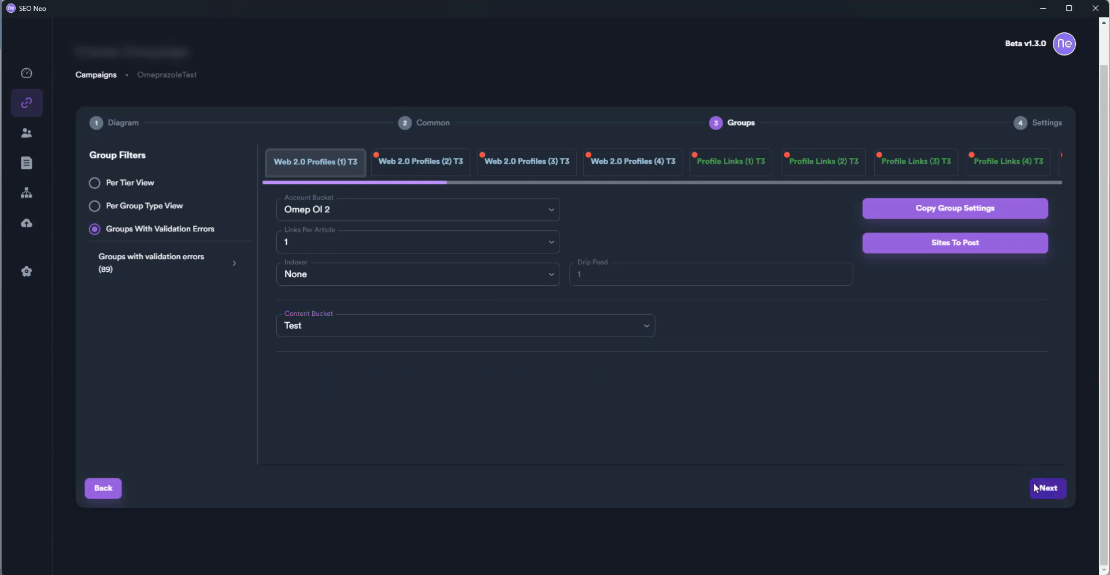
left_click(465, 202)
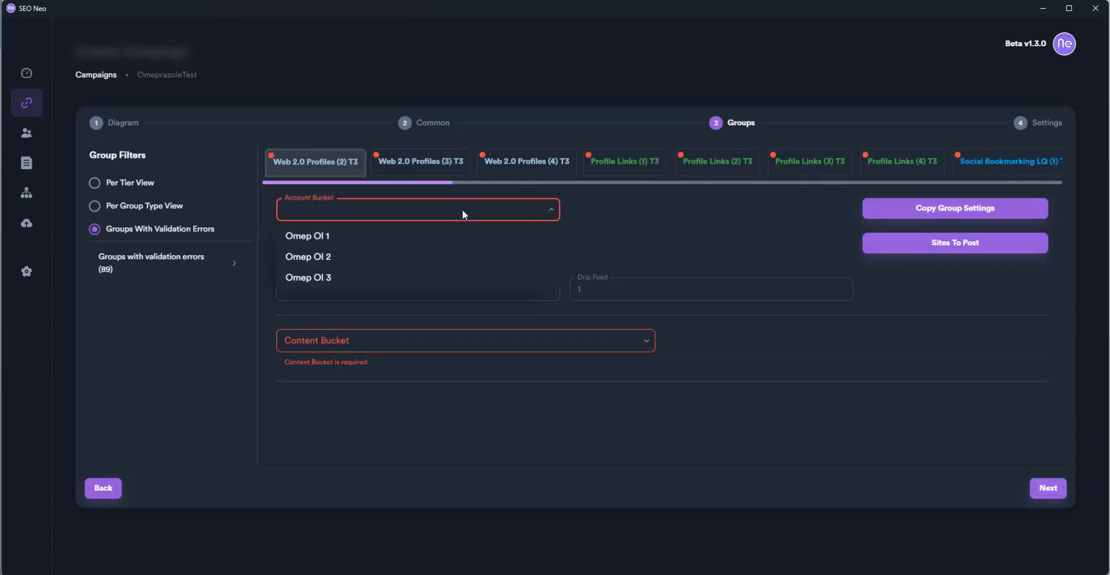
left_click(444, 238)
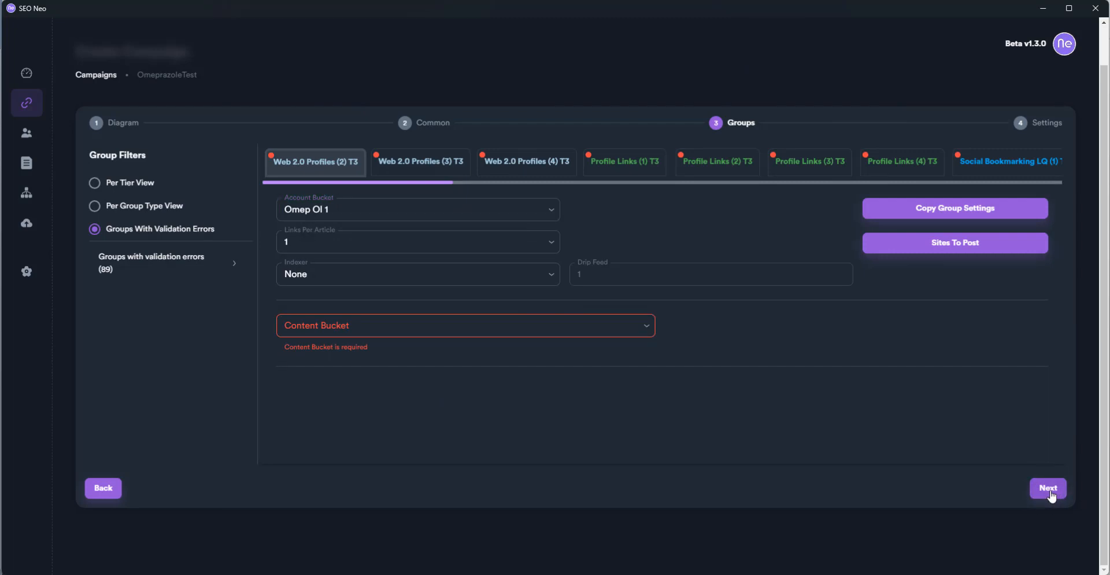
left_click(613, 327)
left_click(613, 353)
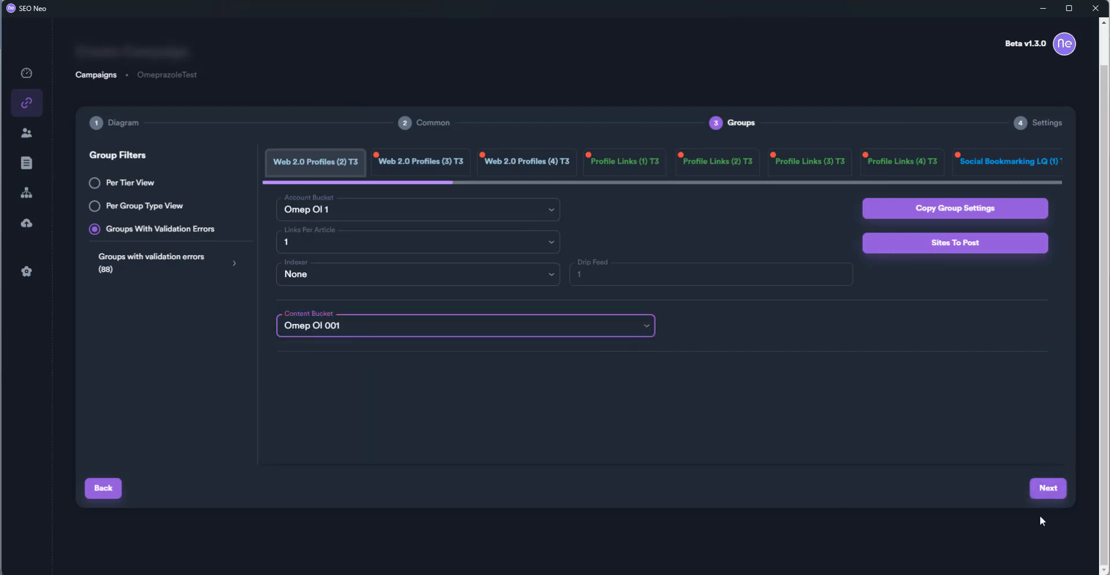
left_click(1047, 487)
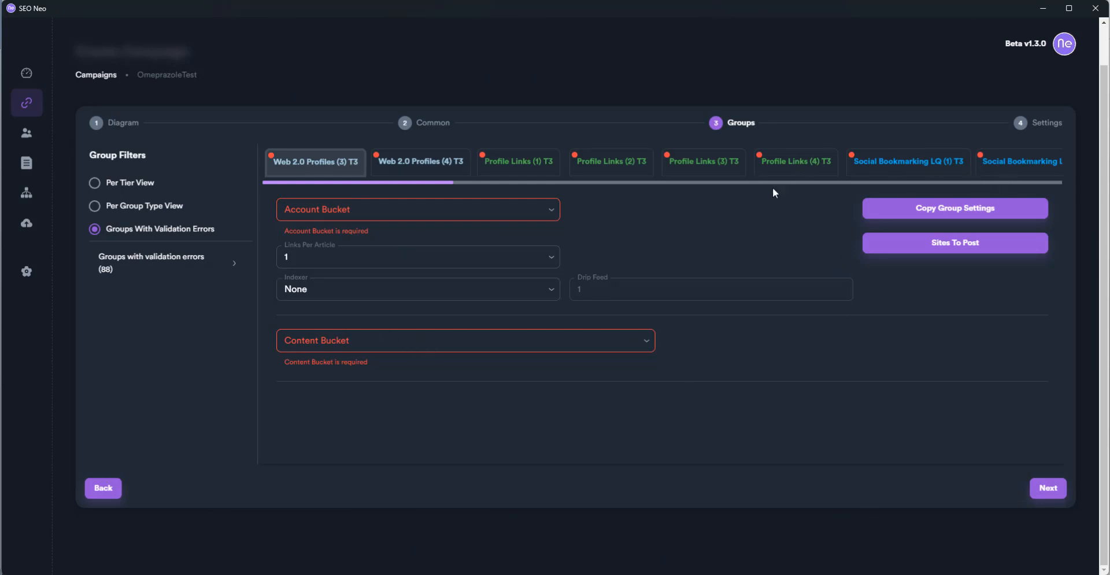
left_click_drag(444, 183, 1105, 184)
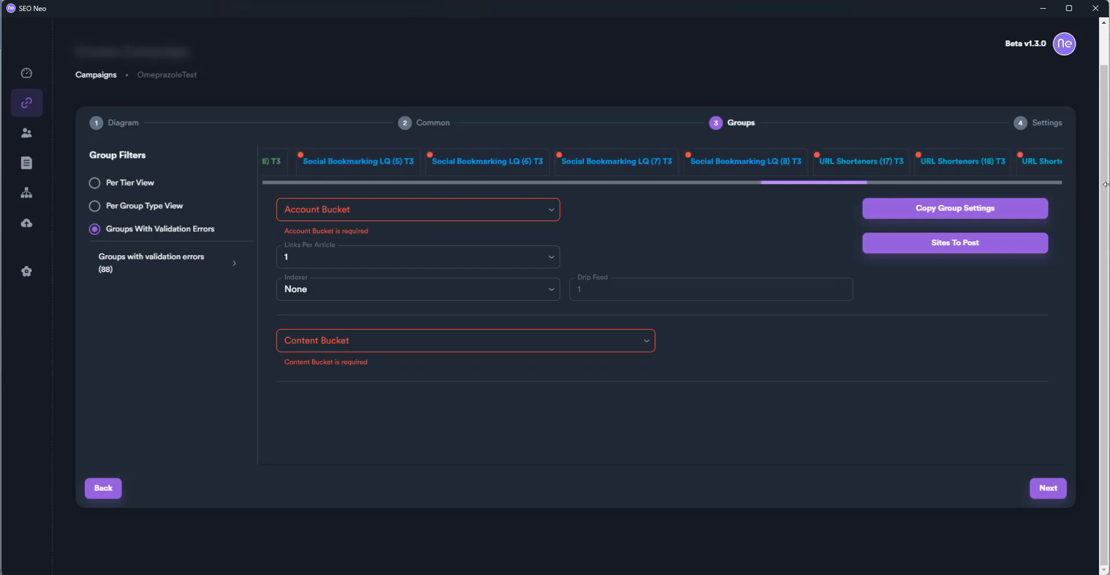
left_click_drag(820, 182, 275, 185)
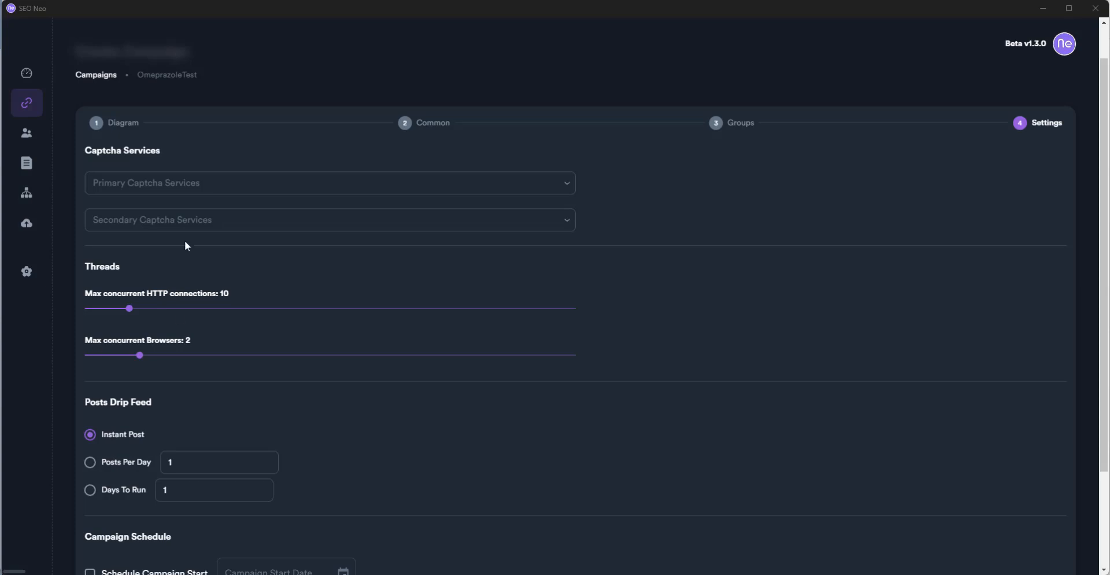
Choose 2captcha as primary captcha, set 100 HTTP connections and 10 browsers, and save OmeprazoleTest
left_click(235, 174)
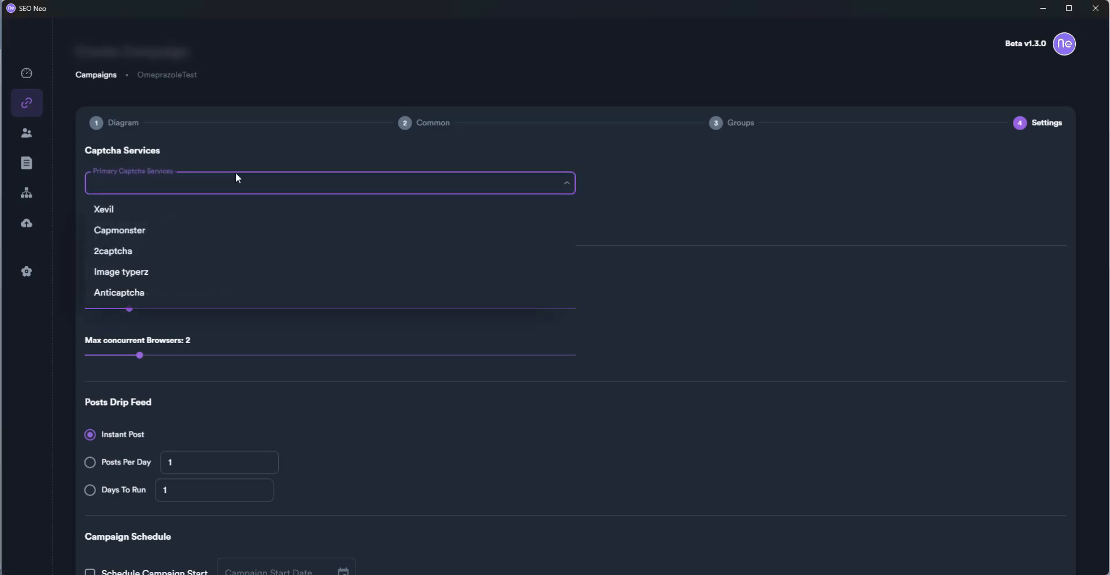
left_click(154, 253)
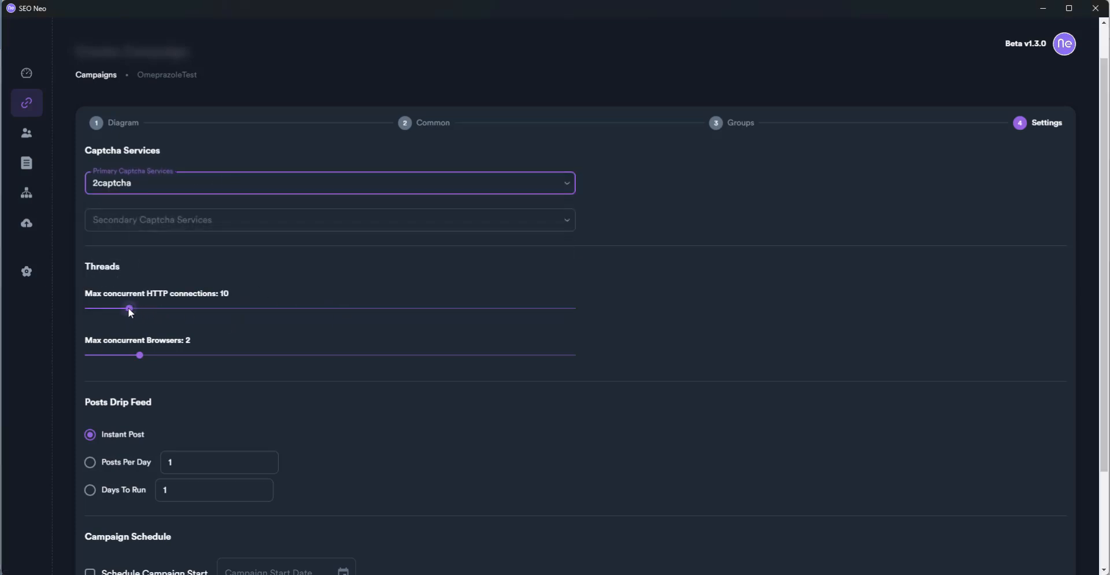
left_click_drag(179, 309, 624, 312)
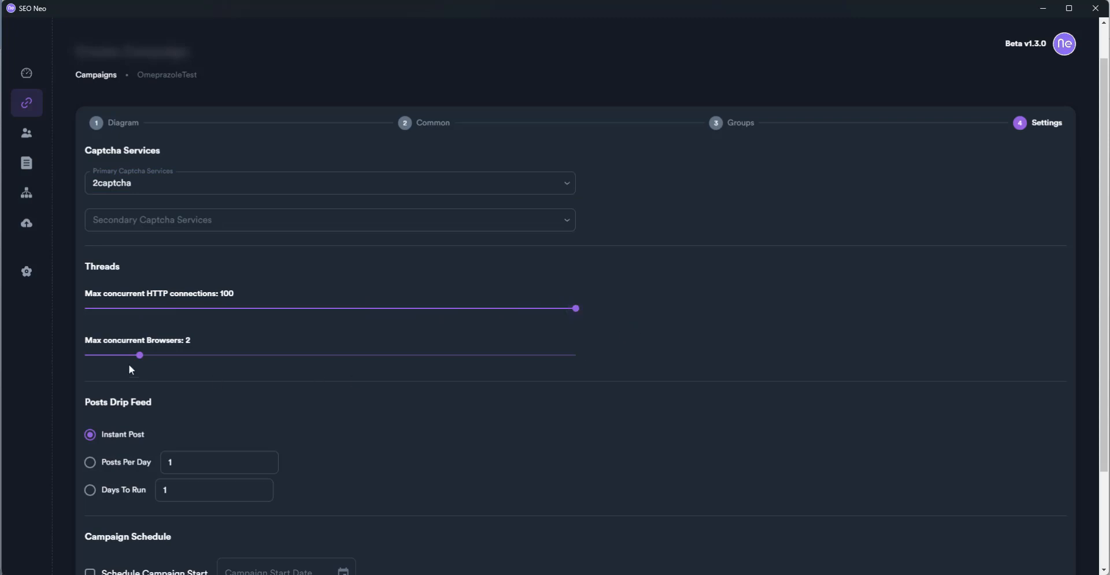
left_click_drag(140, 355, 666, 383)
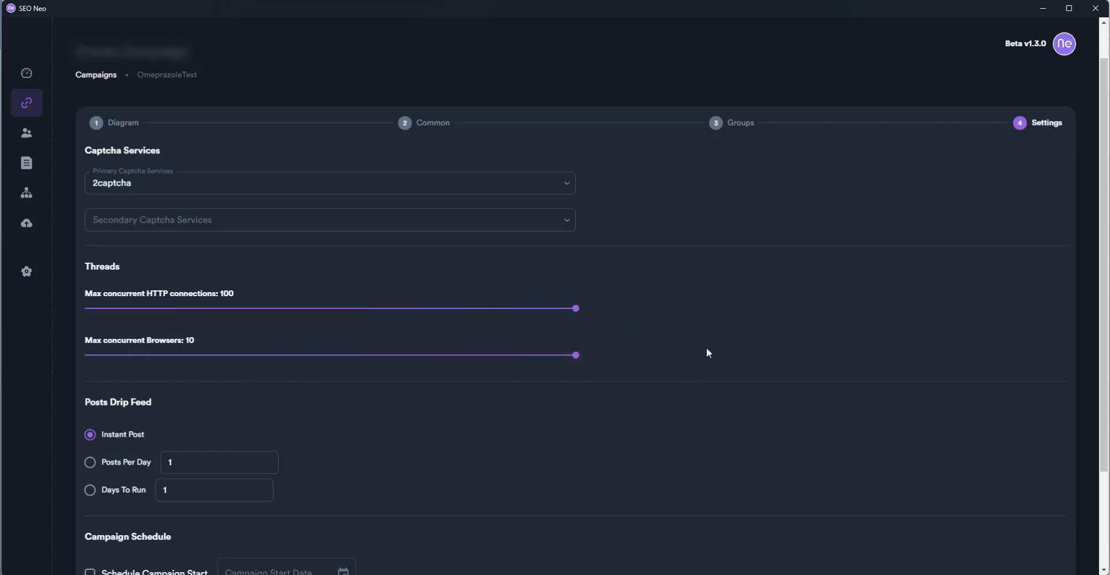
scroll(458, 436, "down", 2)
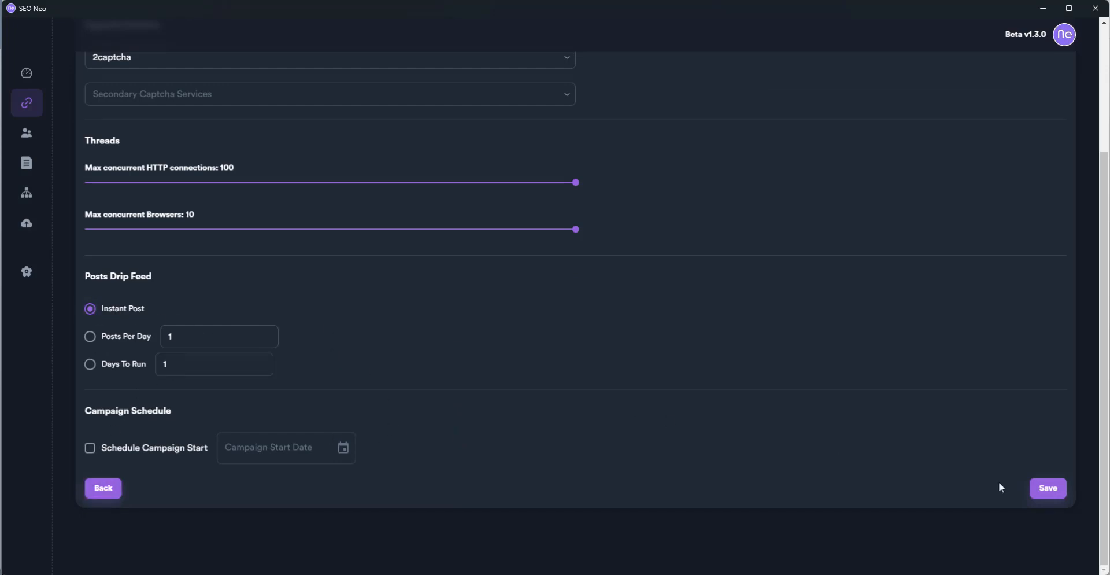
left_click(1047, 488)
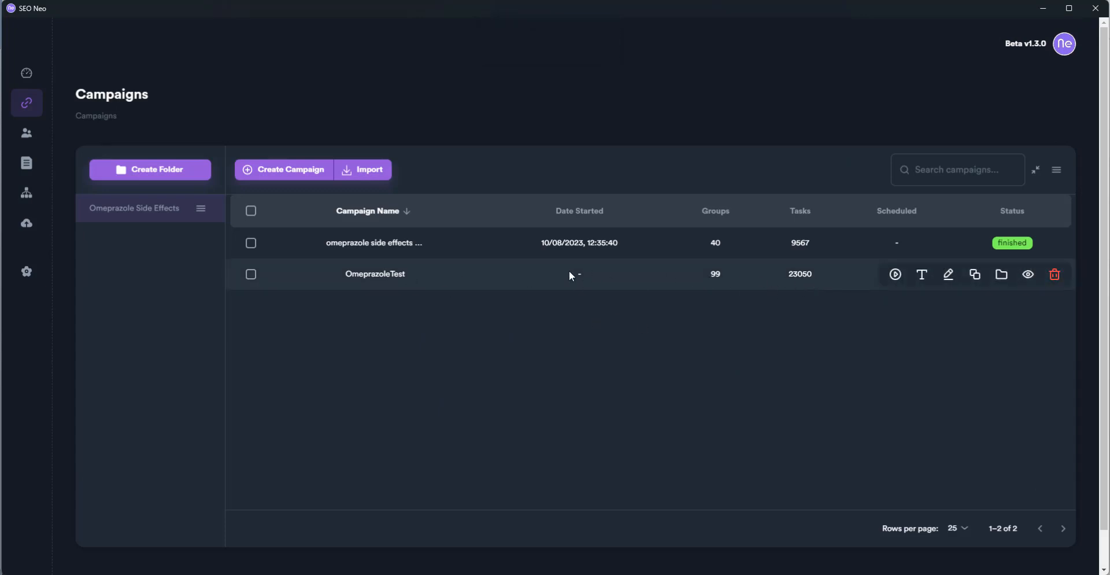
Start OmeprazoleTest, open its details, and sort the link groups by name from A to Z
left_click(897, 275)
left_click(1029, 275)
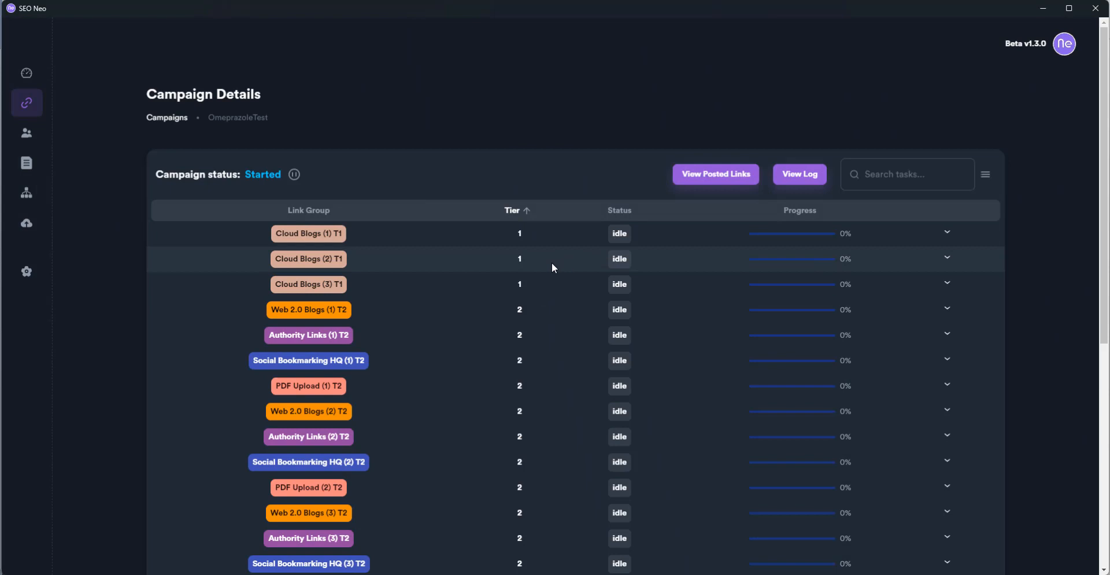
left_click(625, 216)
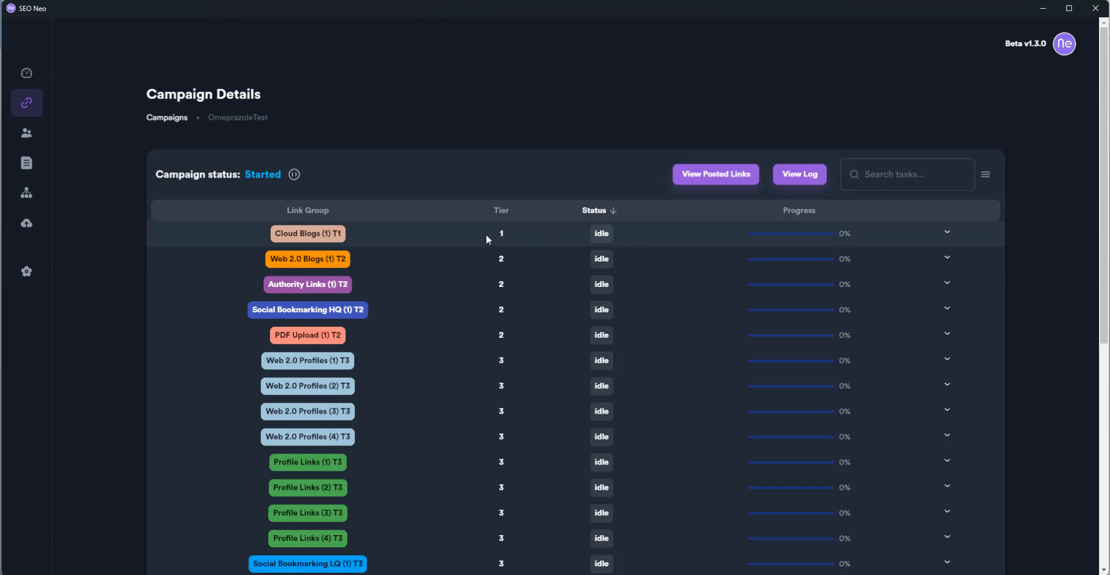
left_click(316, 210)
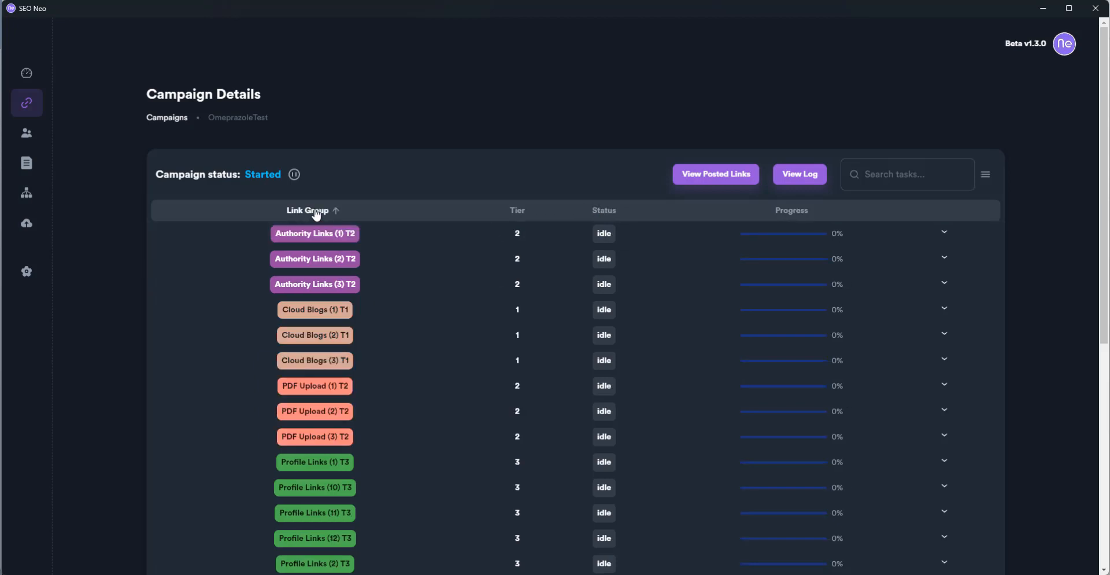
left_click(317, 210)
left_click(316, 211)
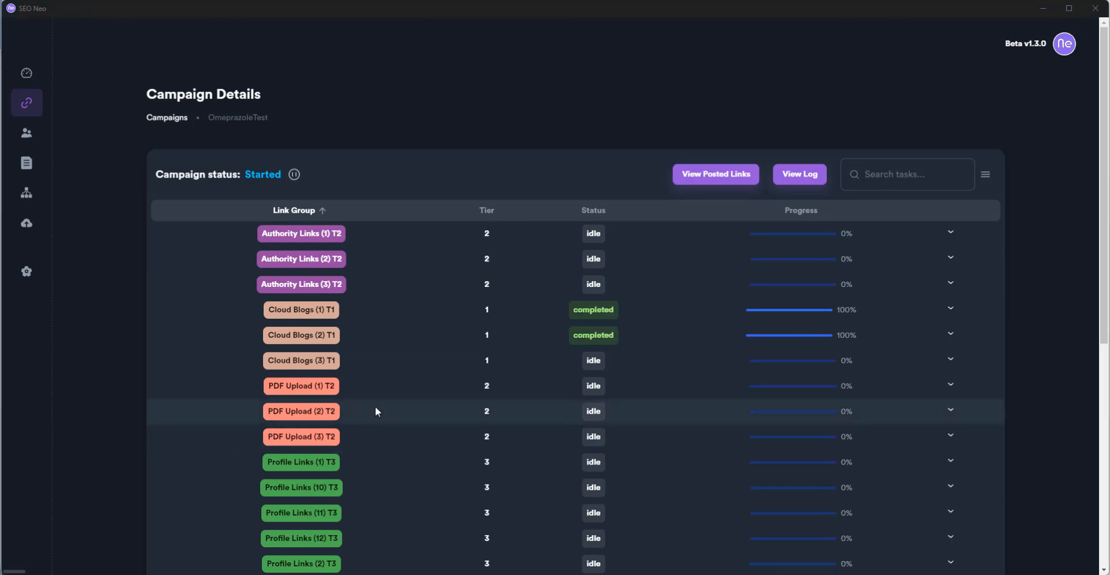
Expand Cloud Blogs (2) T1, review the DigitalOcean task log, and copy its submitted URL
left_click(951, 332)
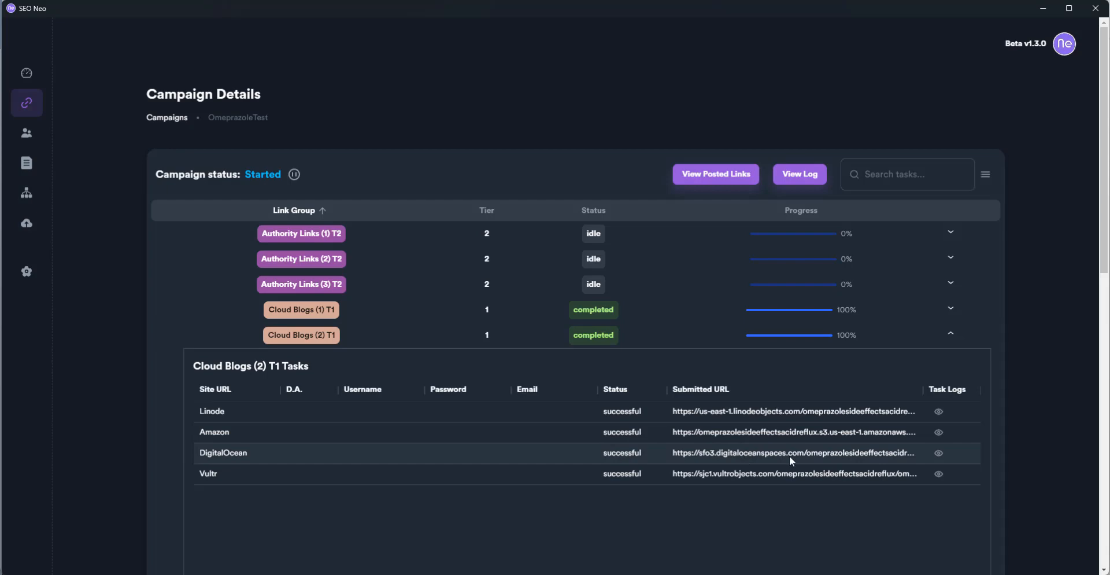
left_click(938, 453)
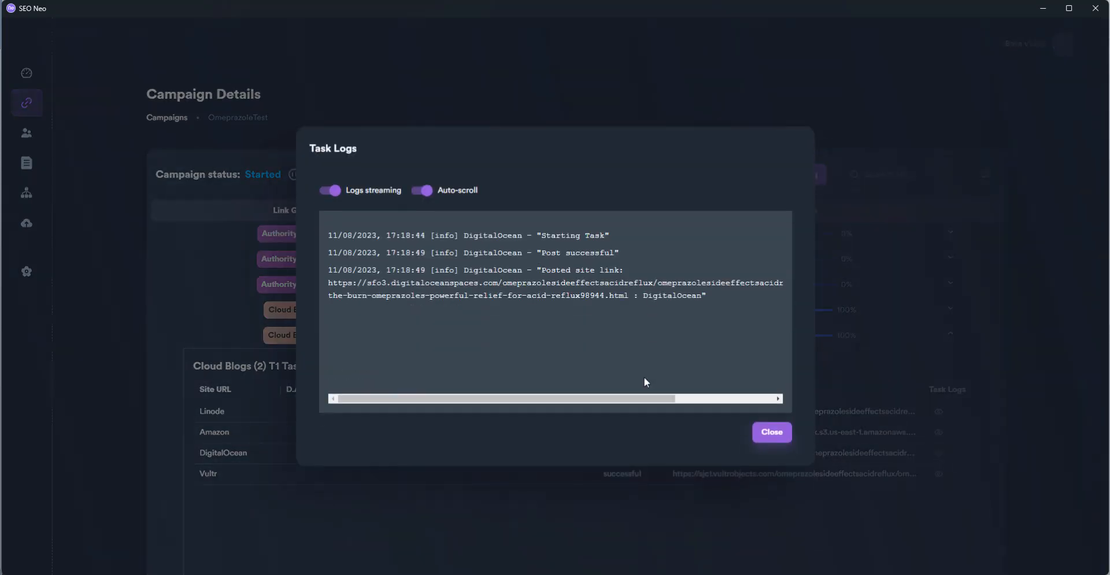
left_click(770, 436)
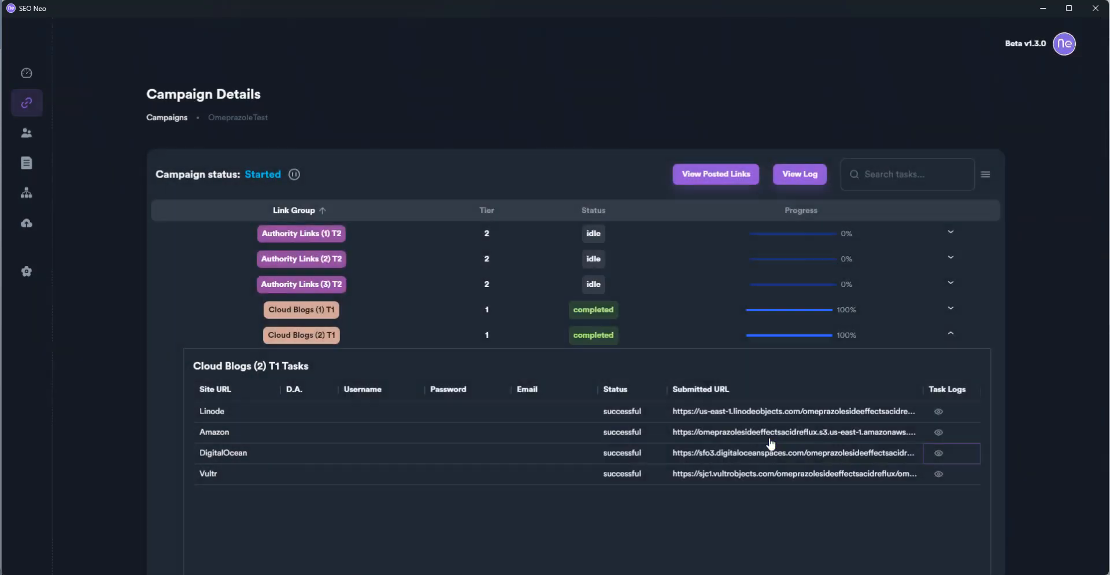
left_click(693, 458)
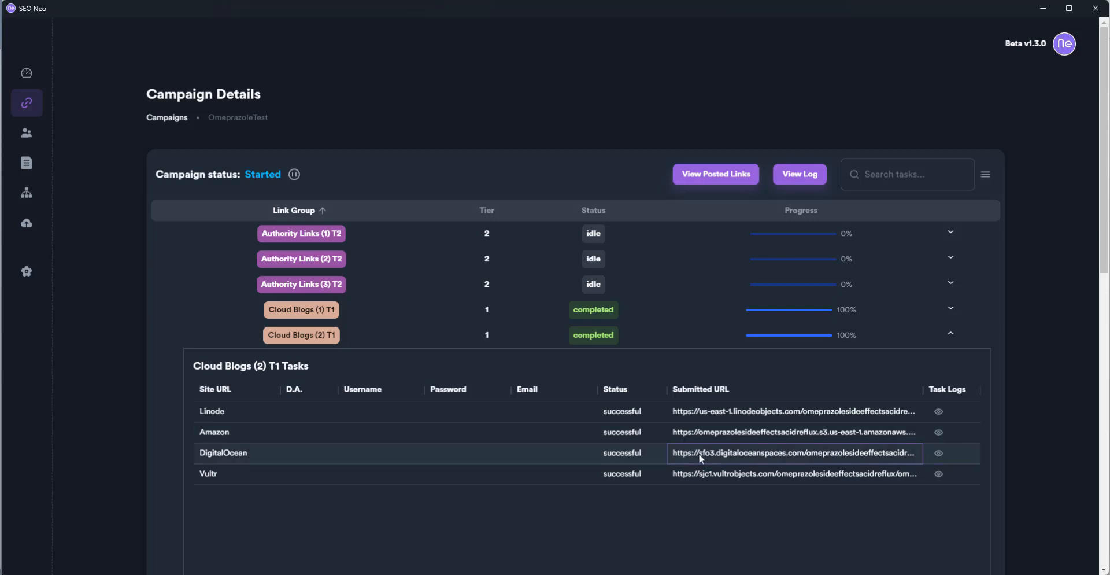
left_click(699, 453)
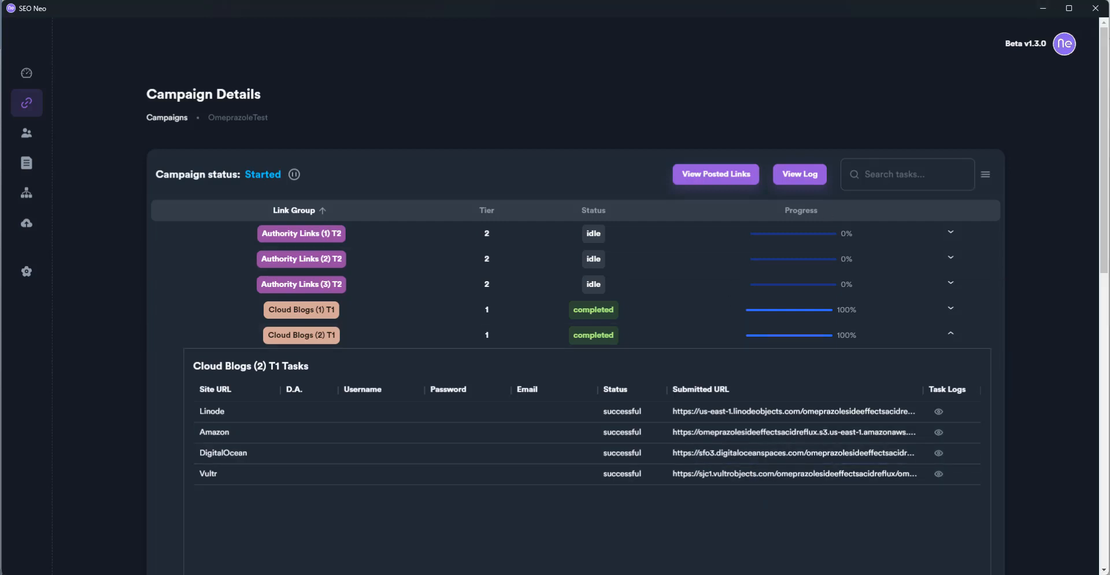
Load the copied DigitalOcean post URL in a new Microsoft Edge tab
key("alt+Tab")
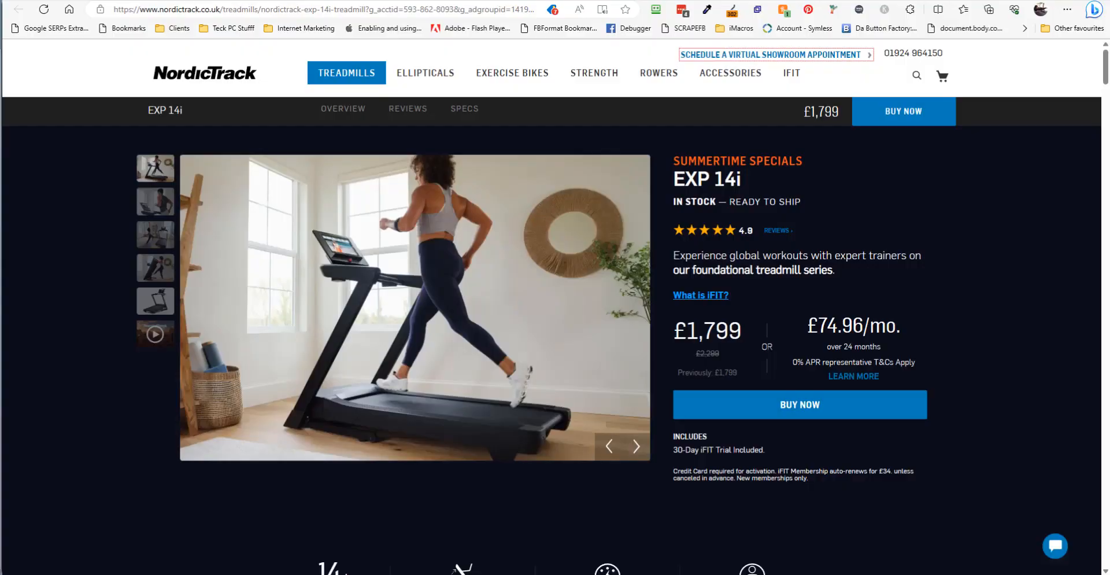
key("ctrl+t")
right_click(514, 7)
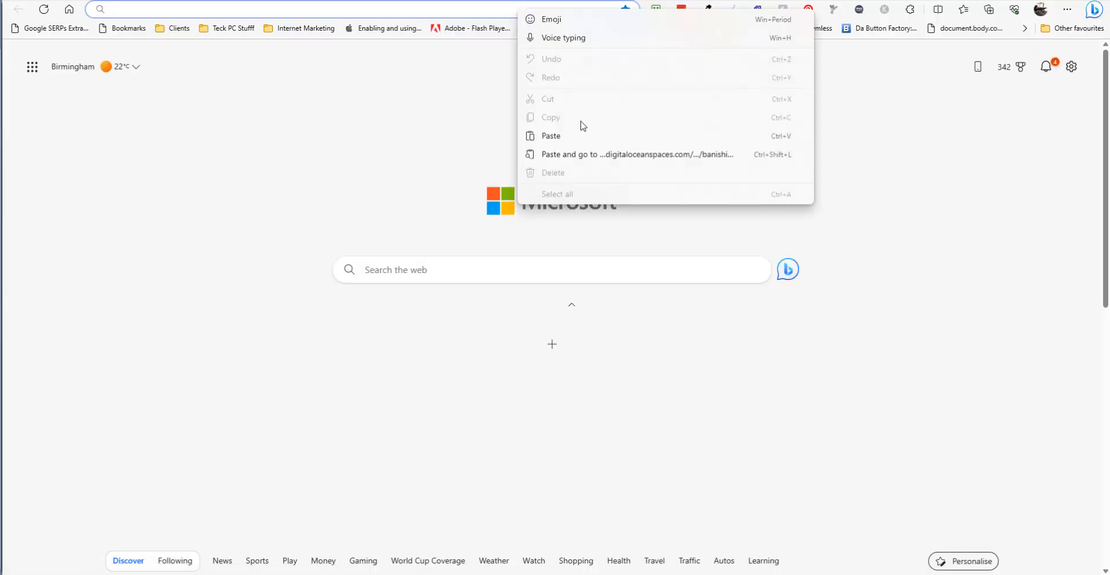
left_click(596, 153)
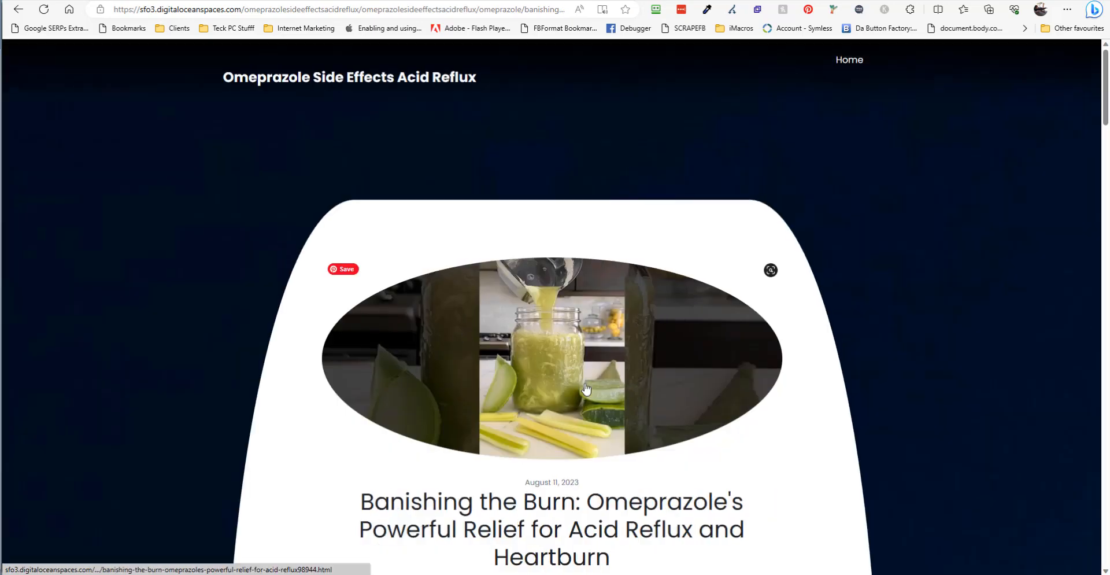
Scroll through the 'Banishing the Burn' omeprazole article to check its content and money-site link
scroll(552, 388, "down", 10)
scroll(587, 389, "down", 15)
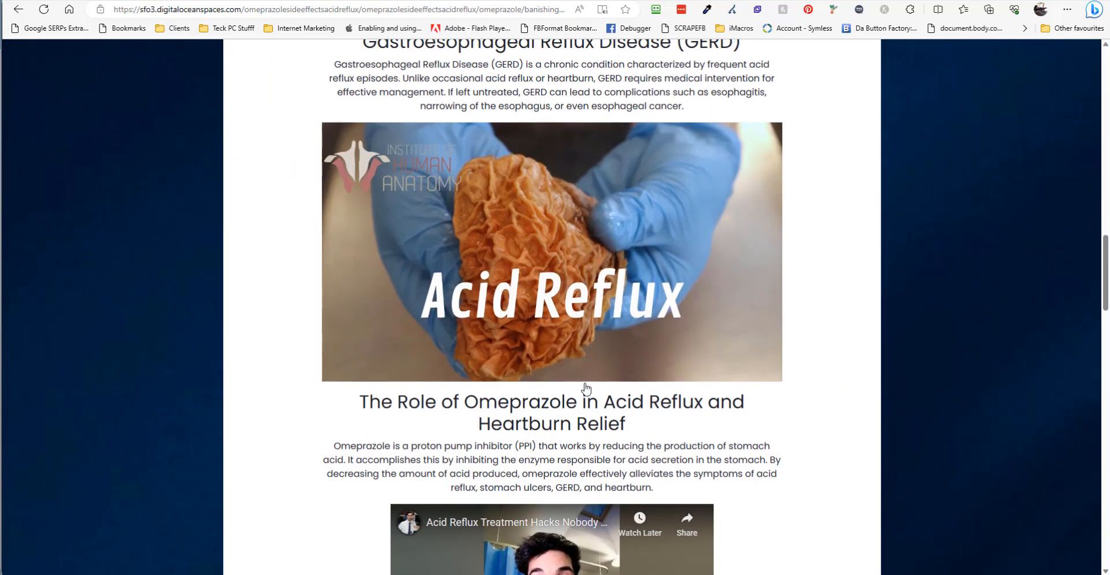
scroll(586, 388, "down", 15)
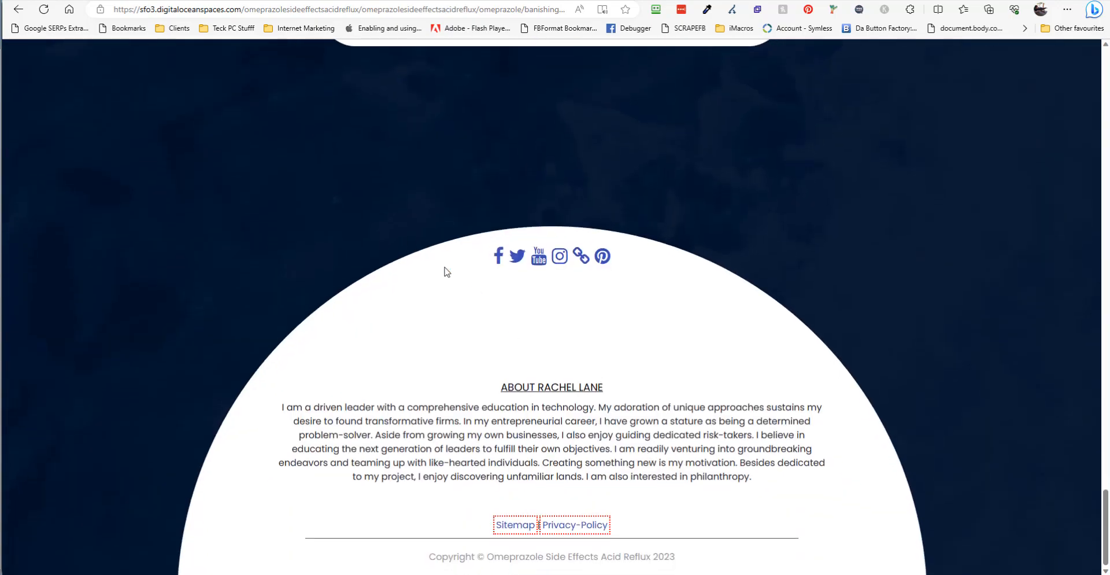
scroll(722, 387, "up", 20)
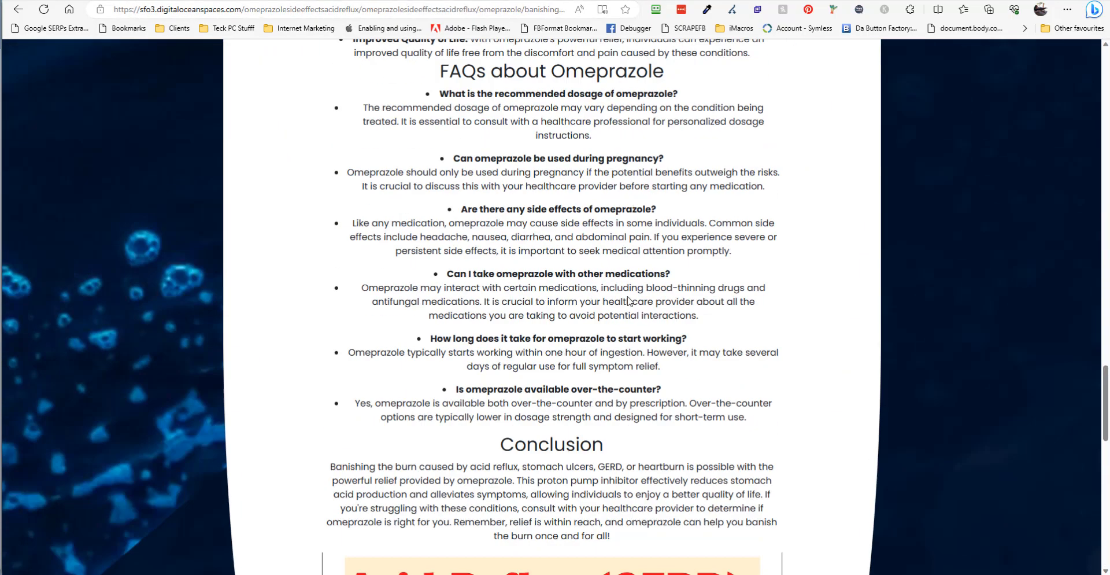
scroll(722, 386, "up", 15)
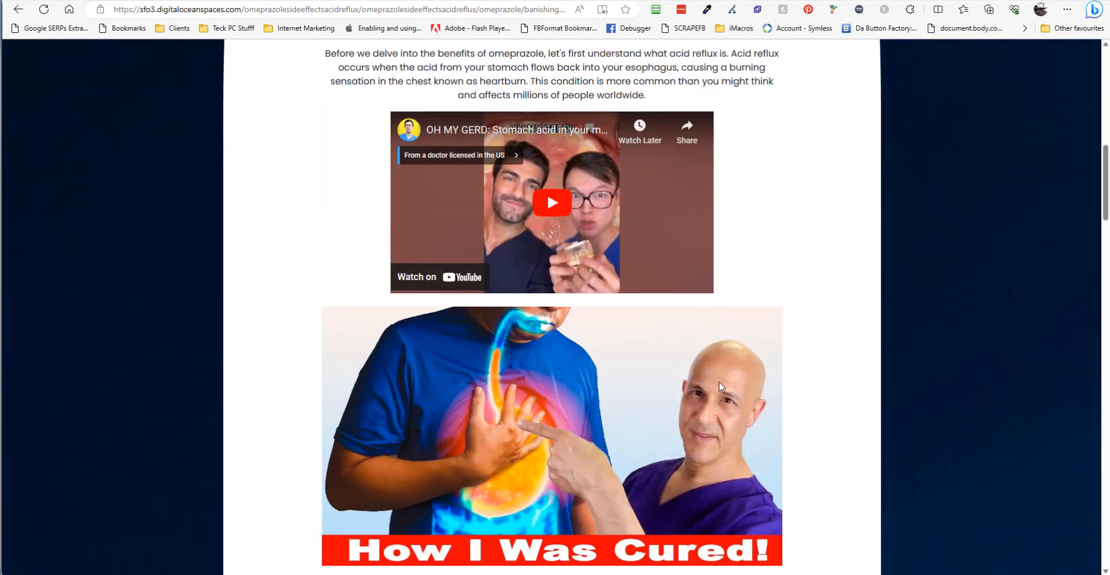
scroll(722, 387, "down", 3)
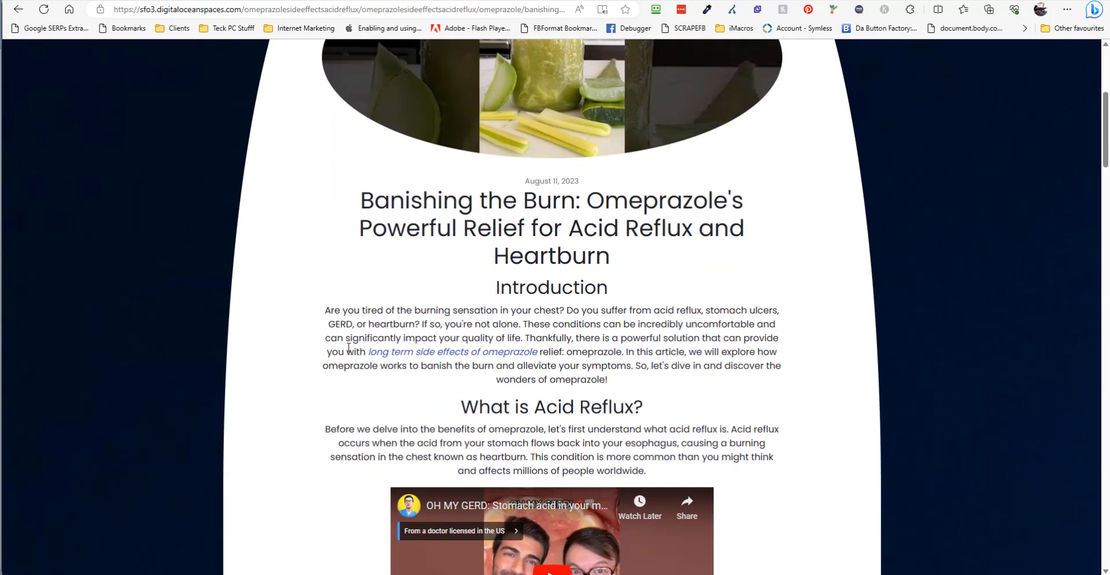
left_click(498, 358)
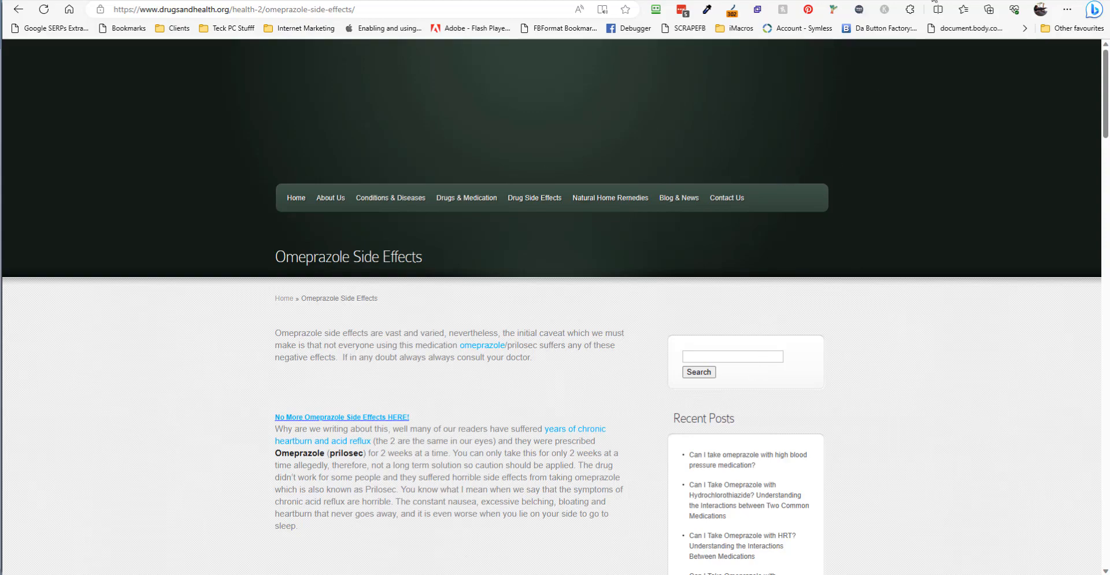
left_click(19, 10)
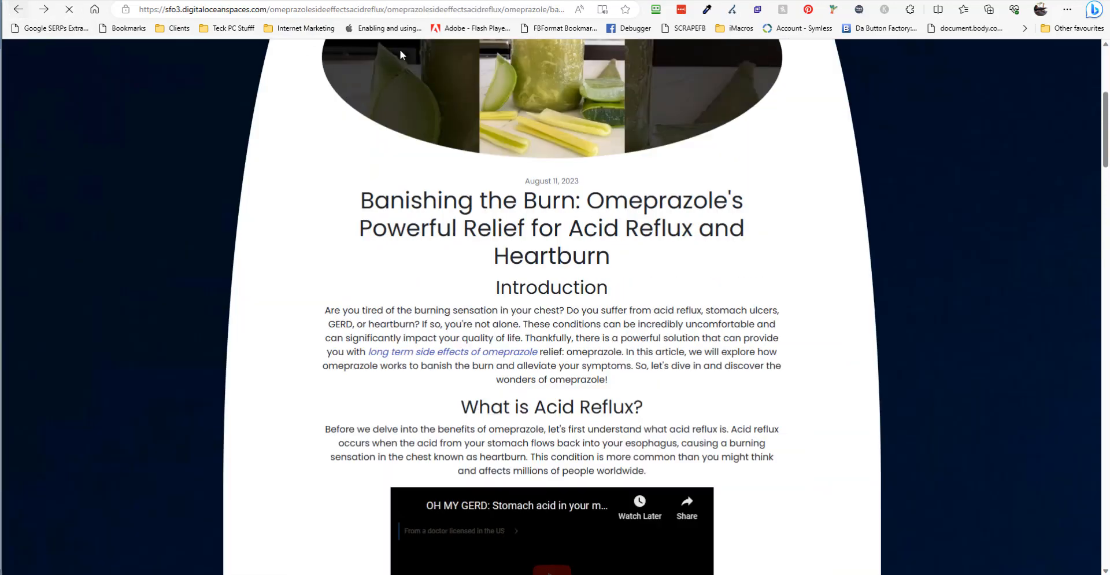
scroll(391, 147, "up", 3)
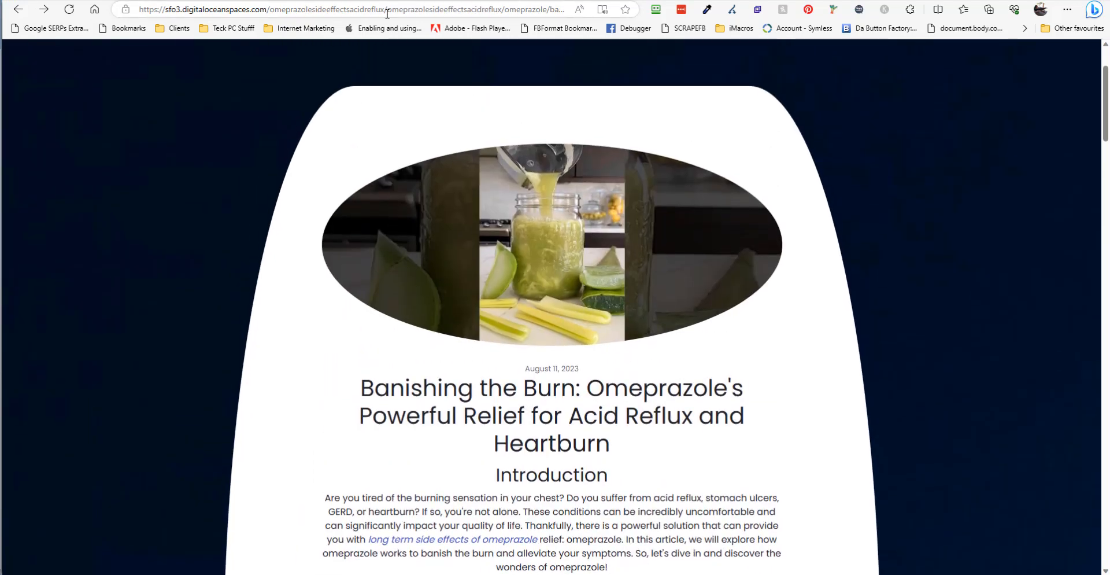
left_click_drag(386, 11, 270, 16)
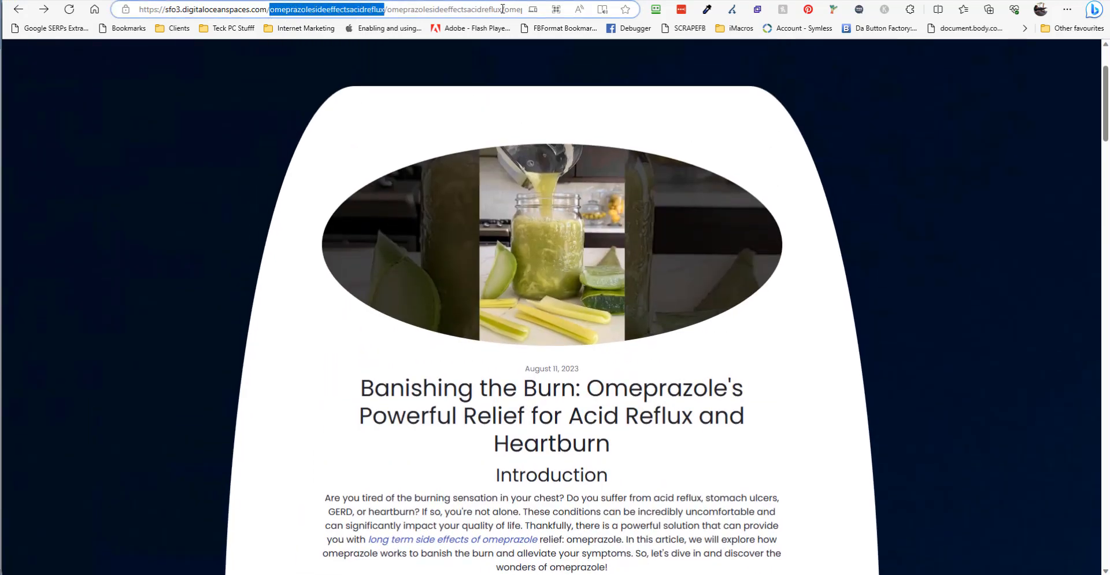
left_click_drag(503, 8, 388, 13)
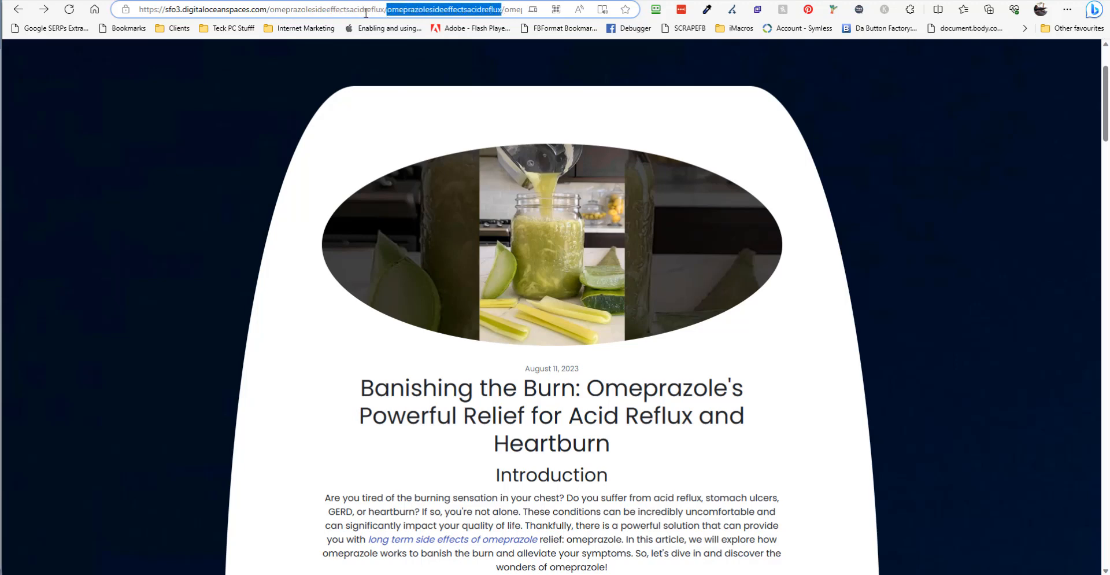
left_click_drag(270, 11, 502, 9)
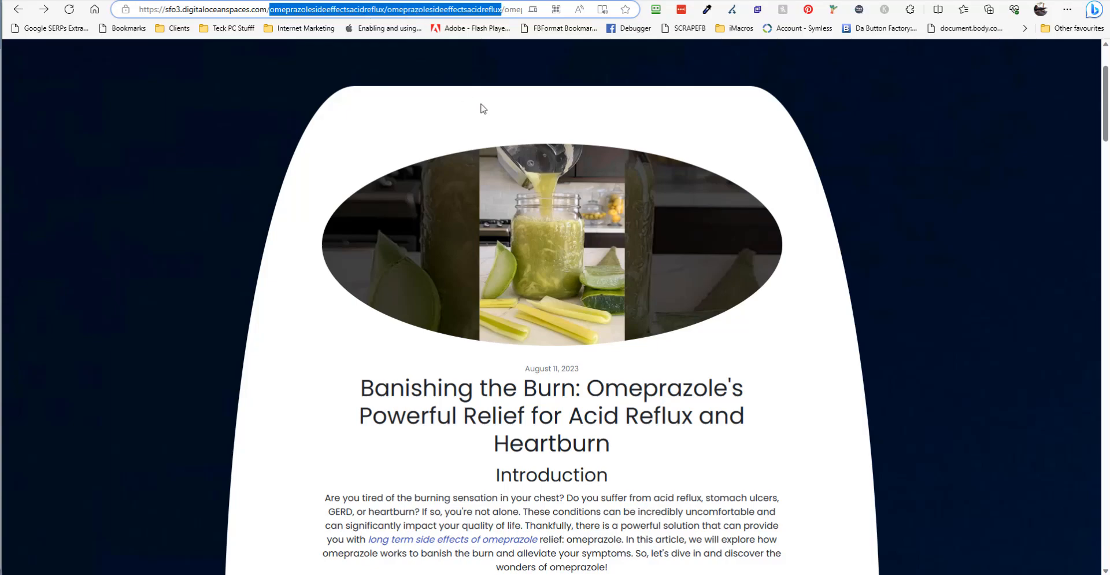
scroll(696, 442, "down", 10)
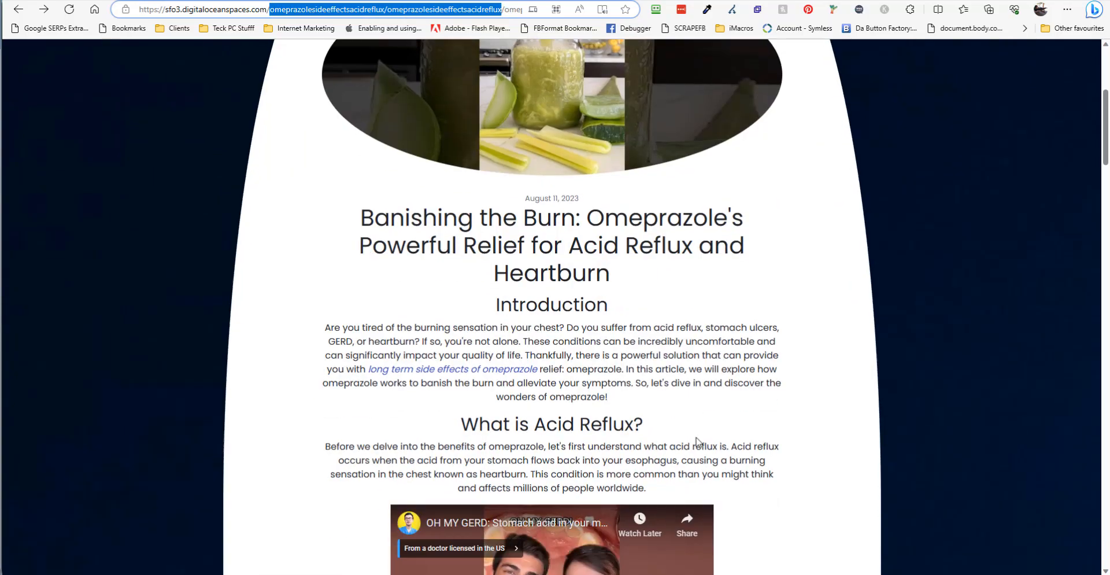
scroll(698, 442, "down", 15)
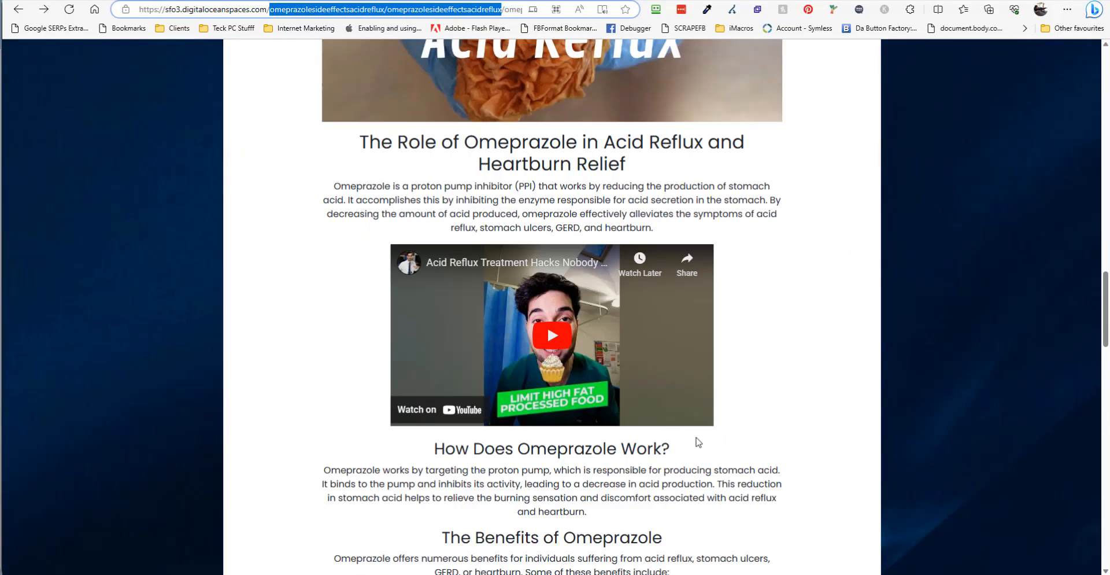
scroll(697, 439, "up", 20)
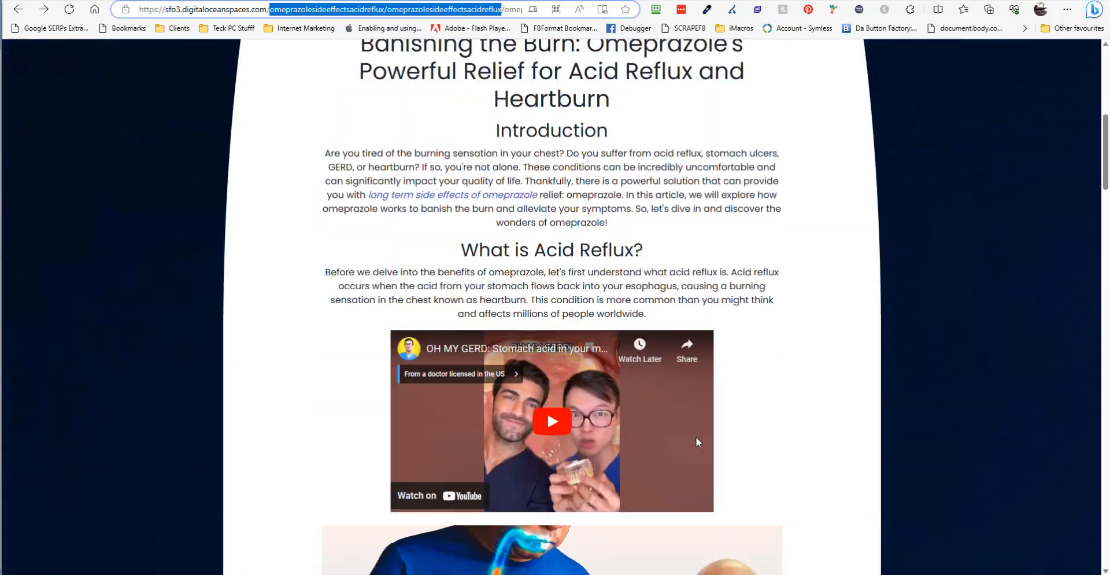